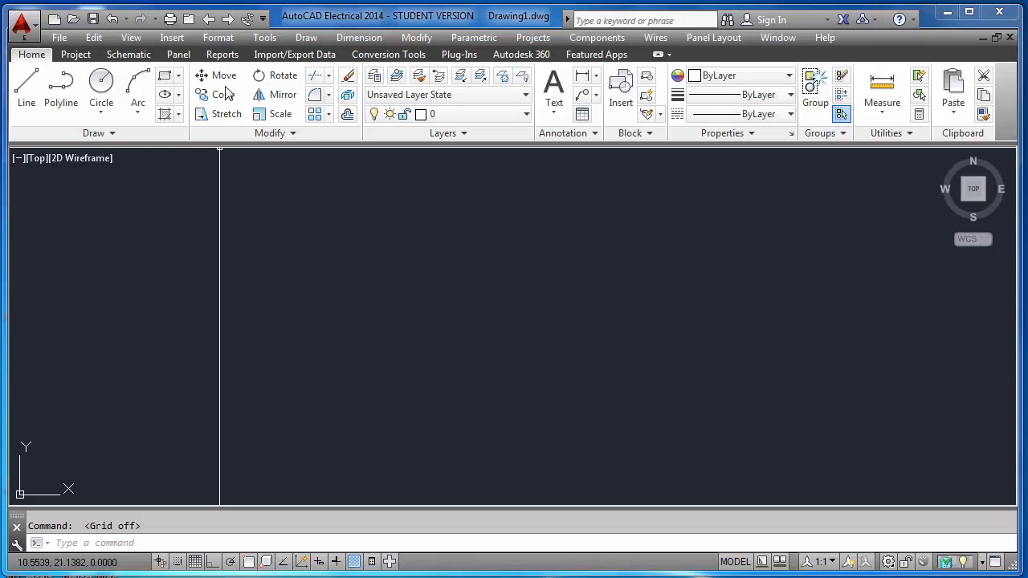
- Look through the project tools and the schematic tools, including Symbol Builder, Icon Menu Wizard and Drawing Properties
click(75, 54)
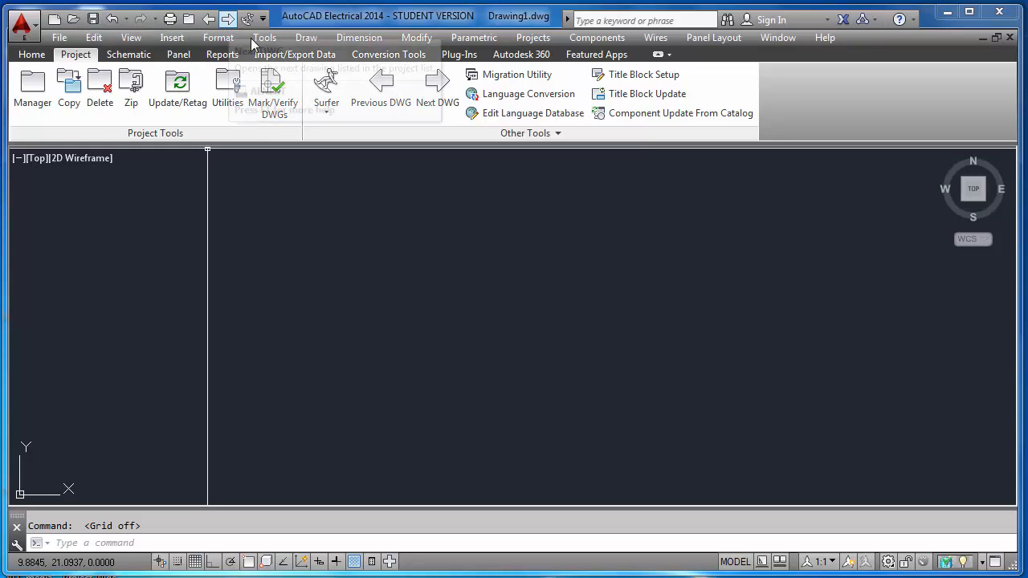
click(132, 56)
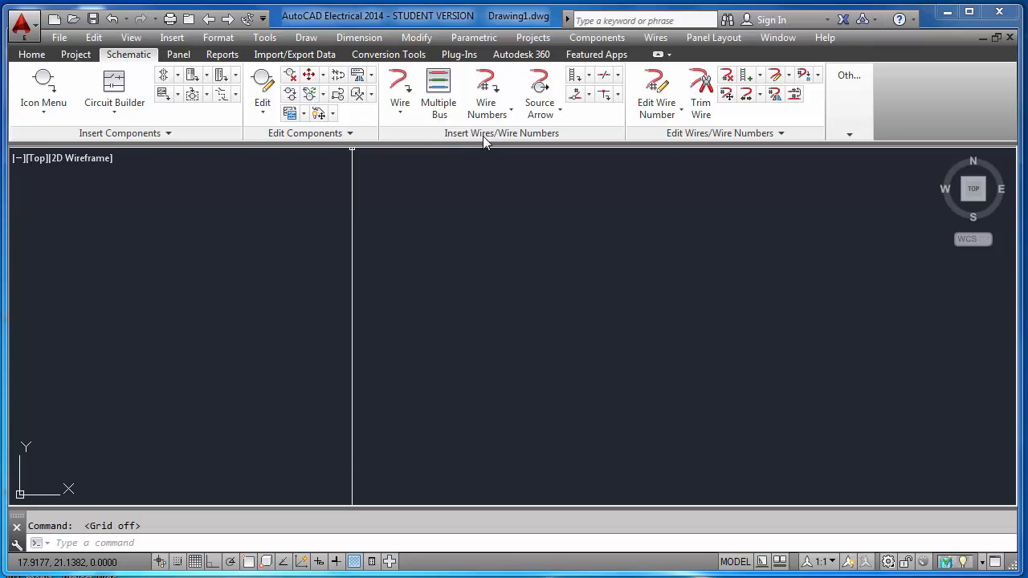
click(849, 137)
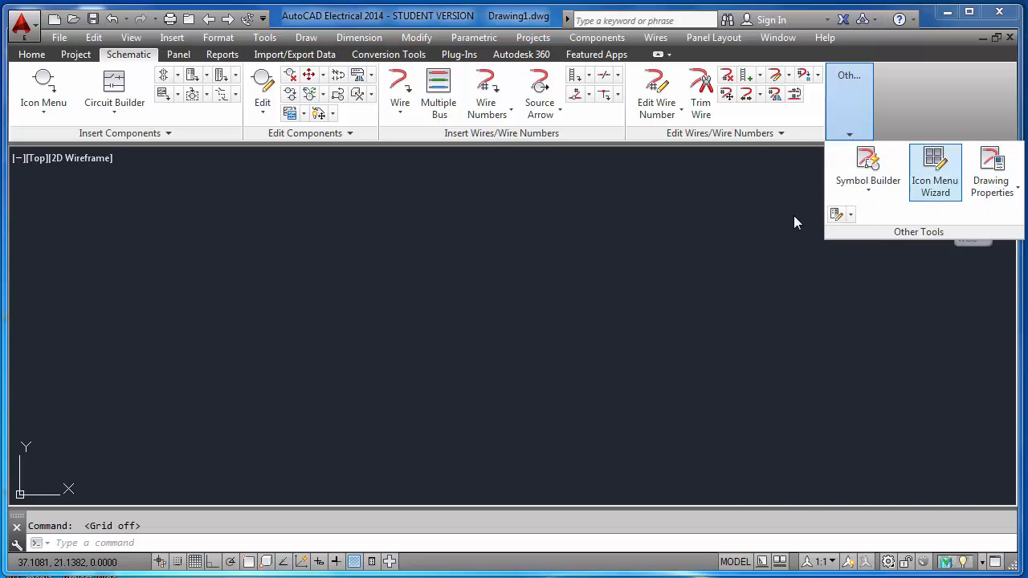
click(739, 219)
click(685, 229)
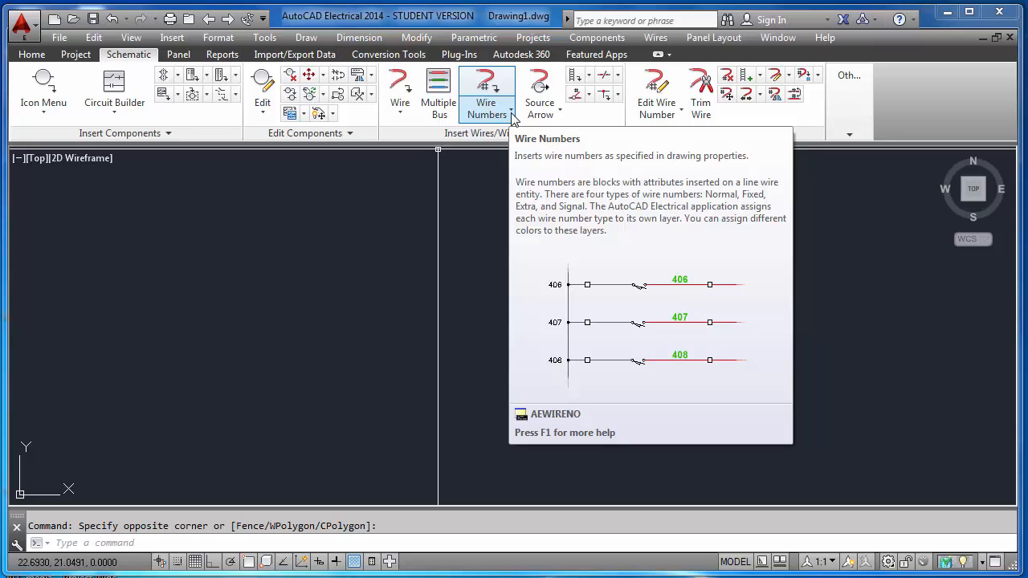
- Examine the ladder, XY grid, cable marker and wire label options, declining the WD_M block insertion and cancelling the Fixed command
click(590, 76)
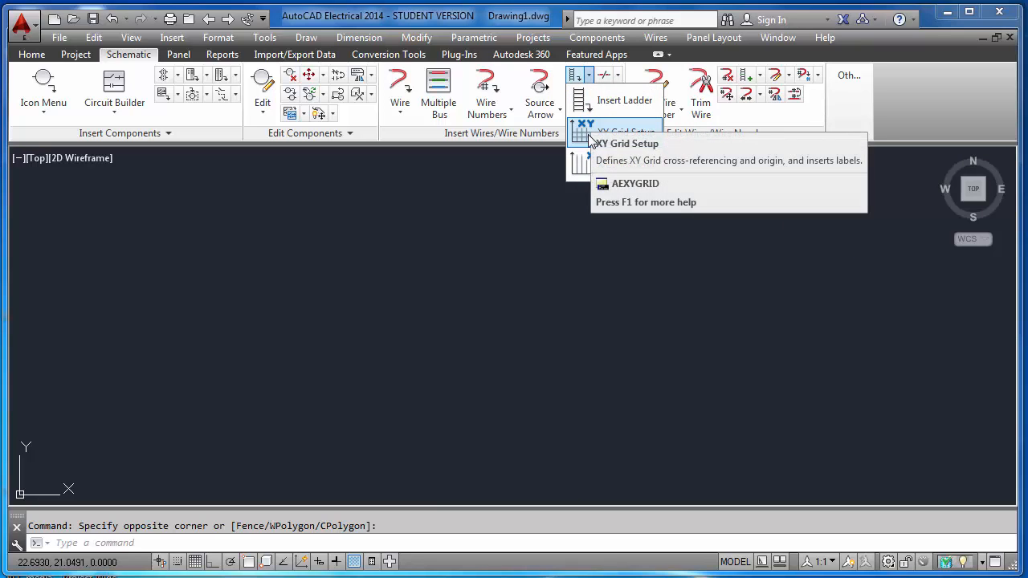
click(619, 77)
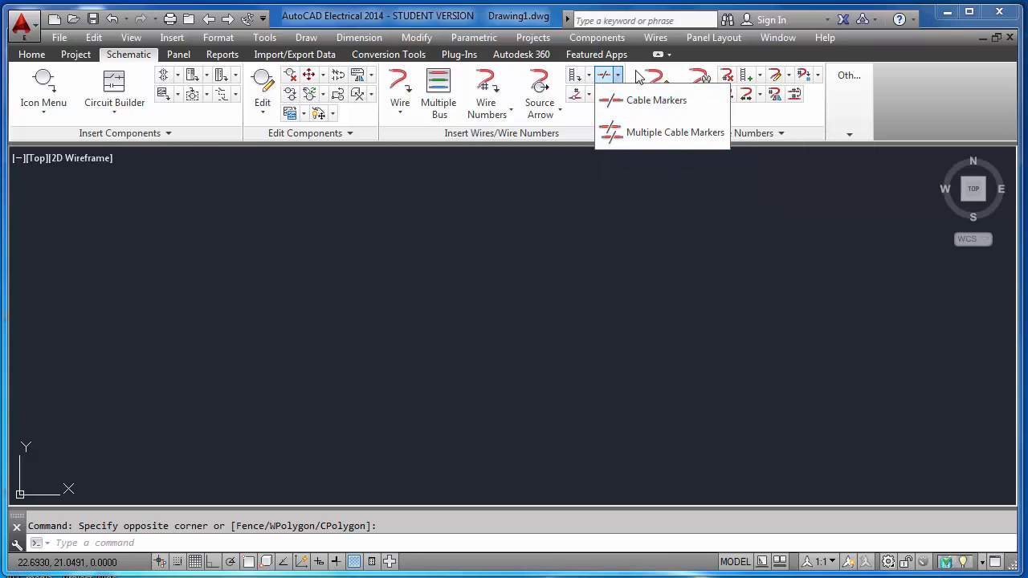
click(635, 70)
click(506, 375)
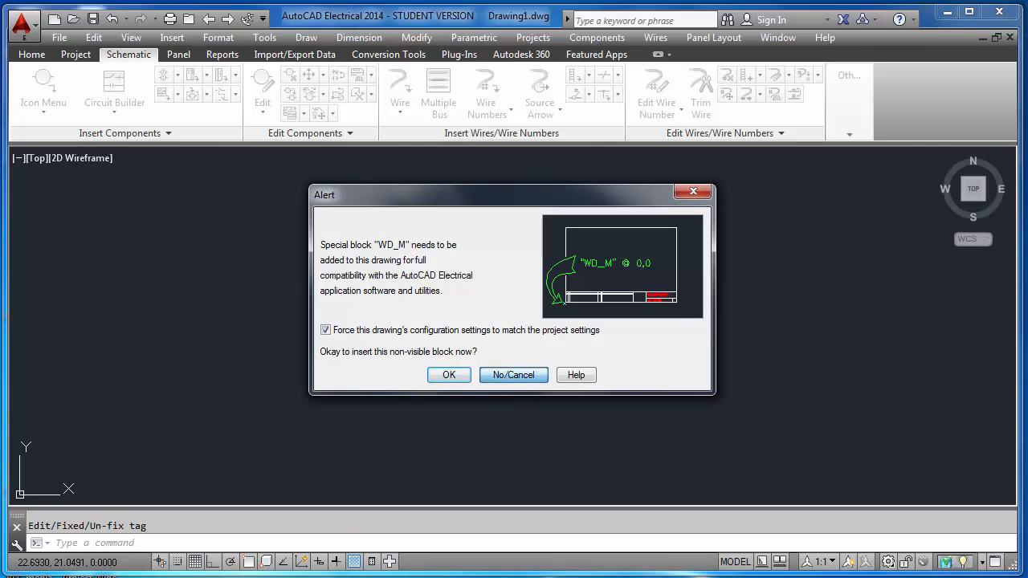
click(588, 95)
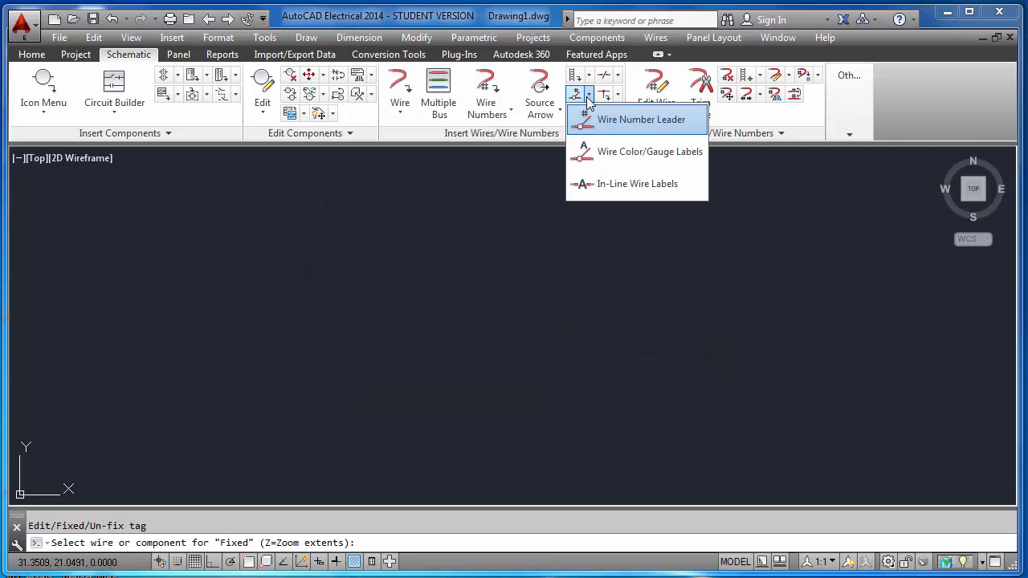
click(518, 231)
key(Escape)
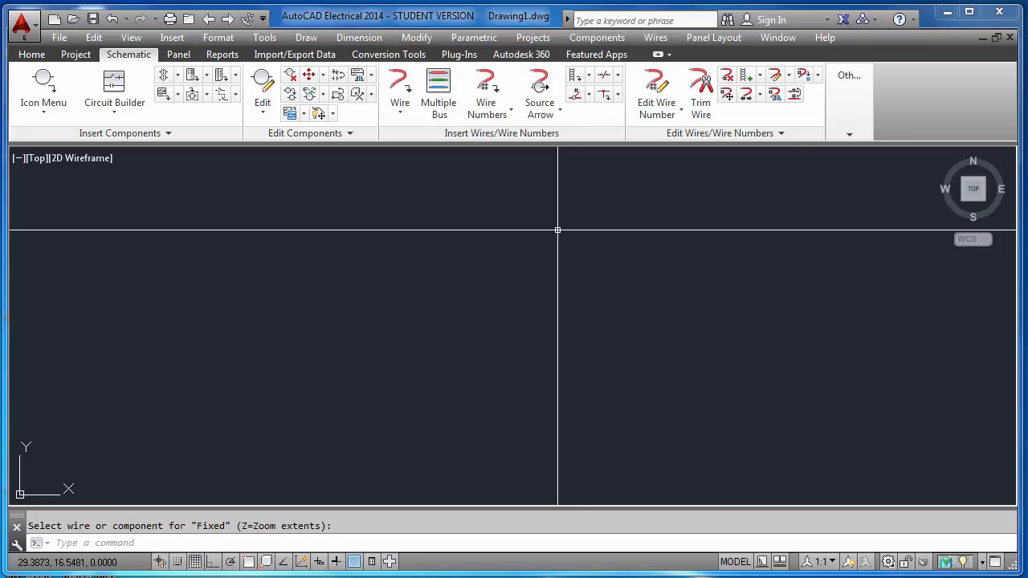
- Examine the component editing tools and the variants offered for inserting and moving schematic components
click(349, 133)
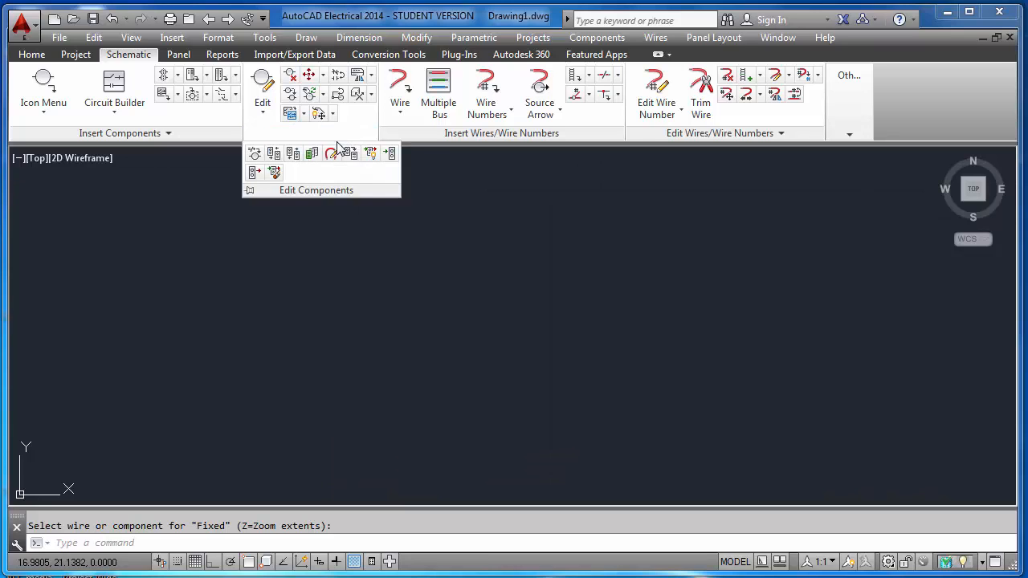
click(571, 239)
click(513, 256)
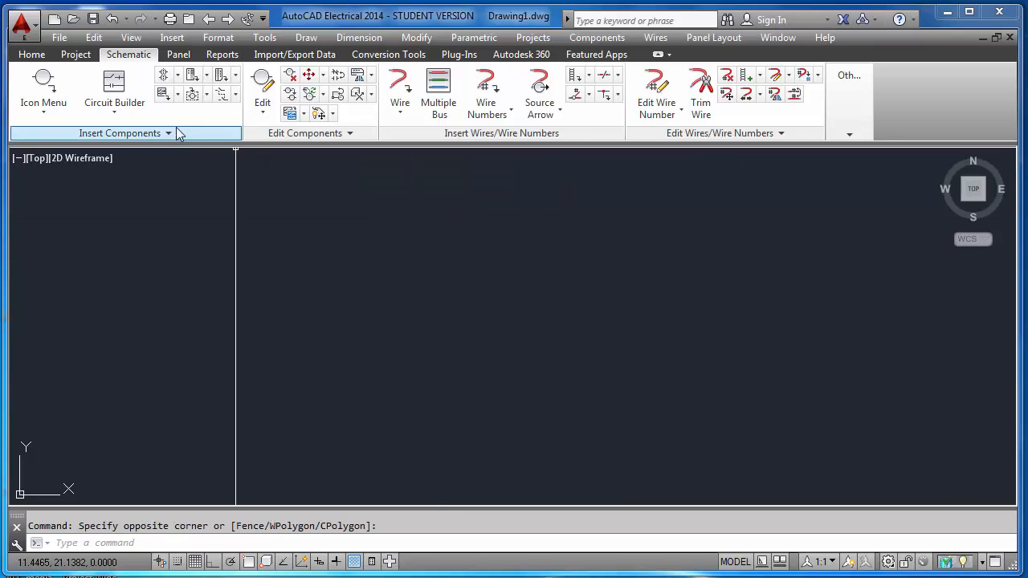
click(178, 77)
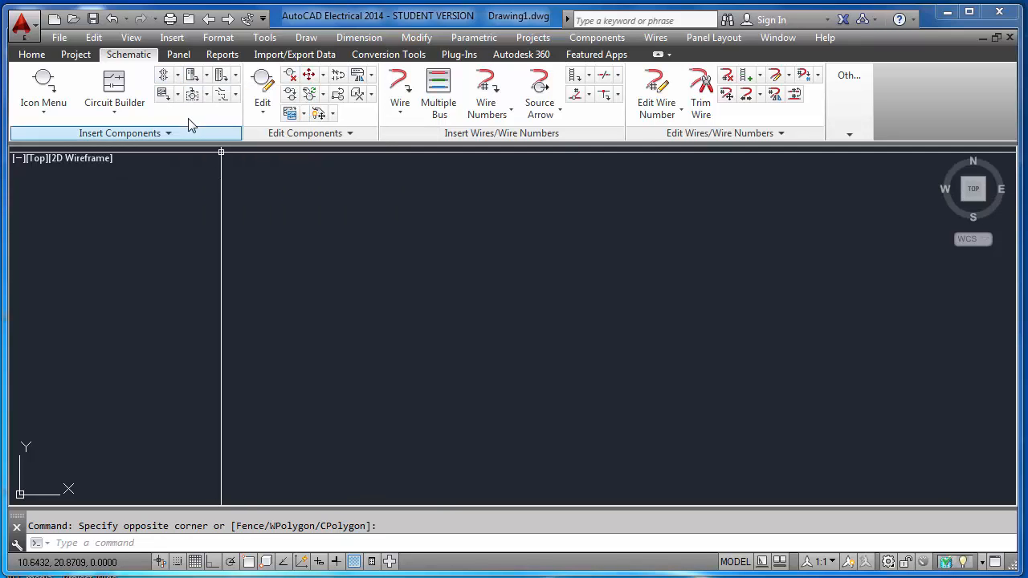
click(178, 94)
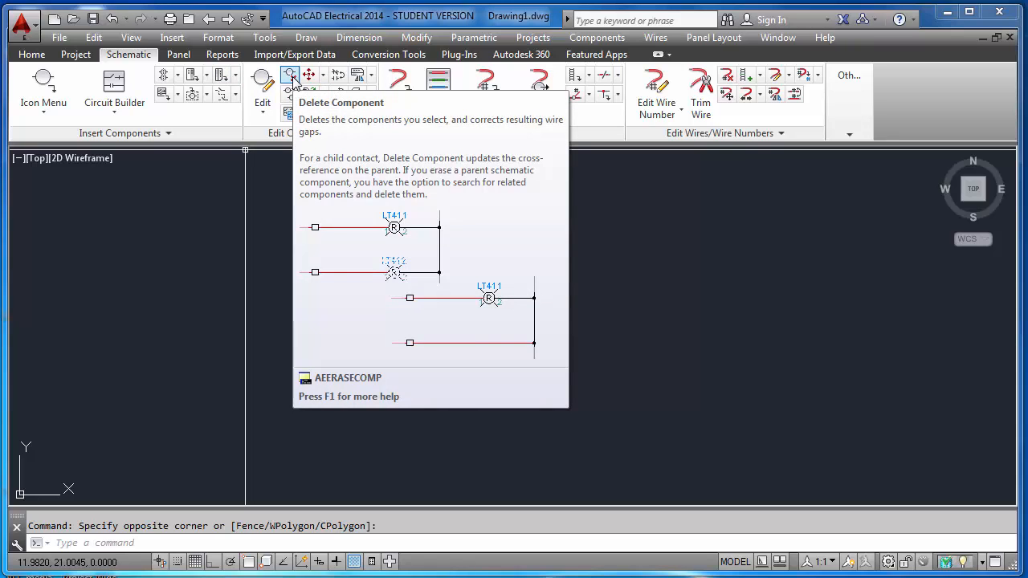
click(323, 75)
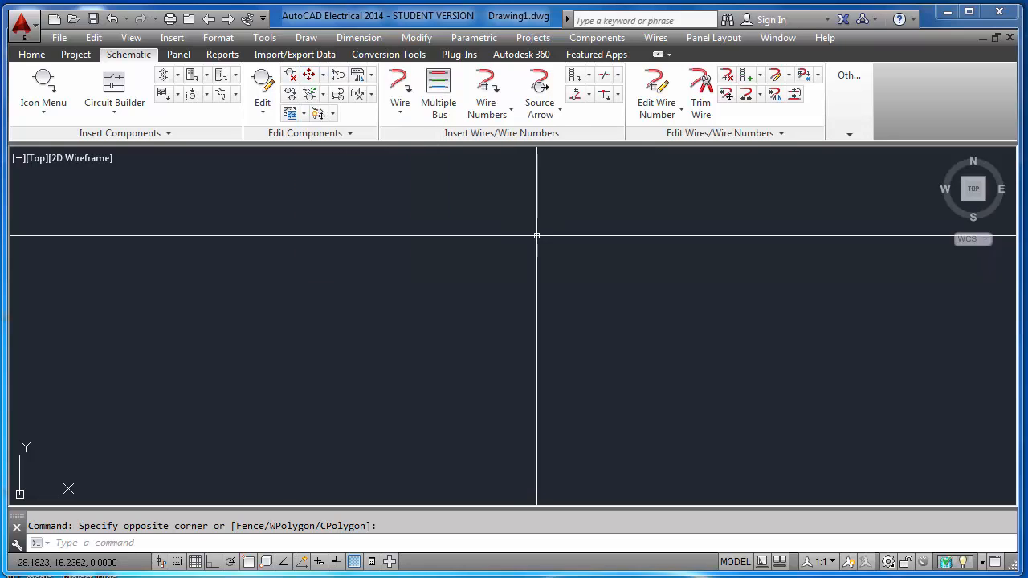
- View the additional schematic tools for inserting components and for editing components
click(168, 138)
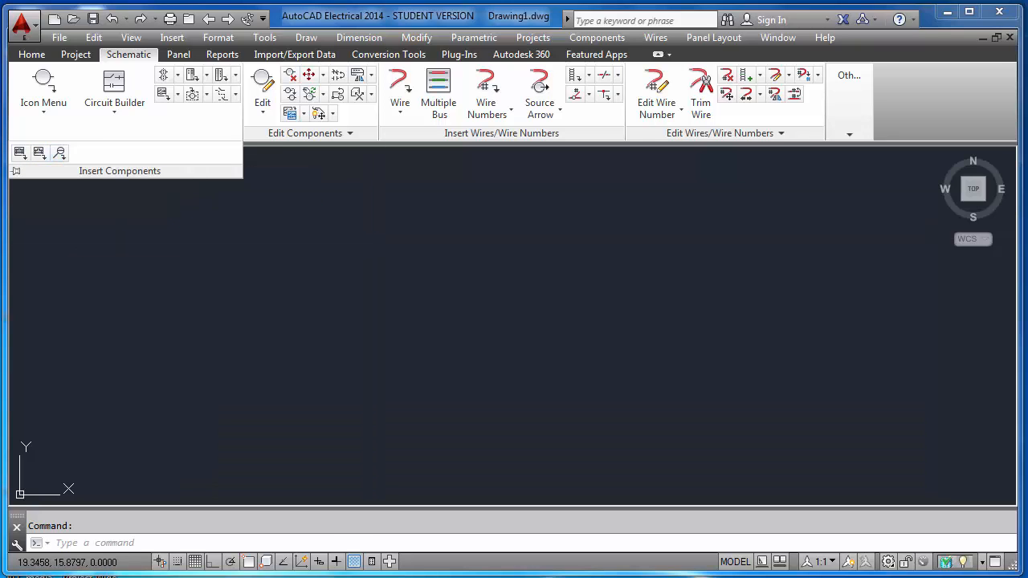
double_click(445, 243)
click(354, 137)
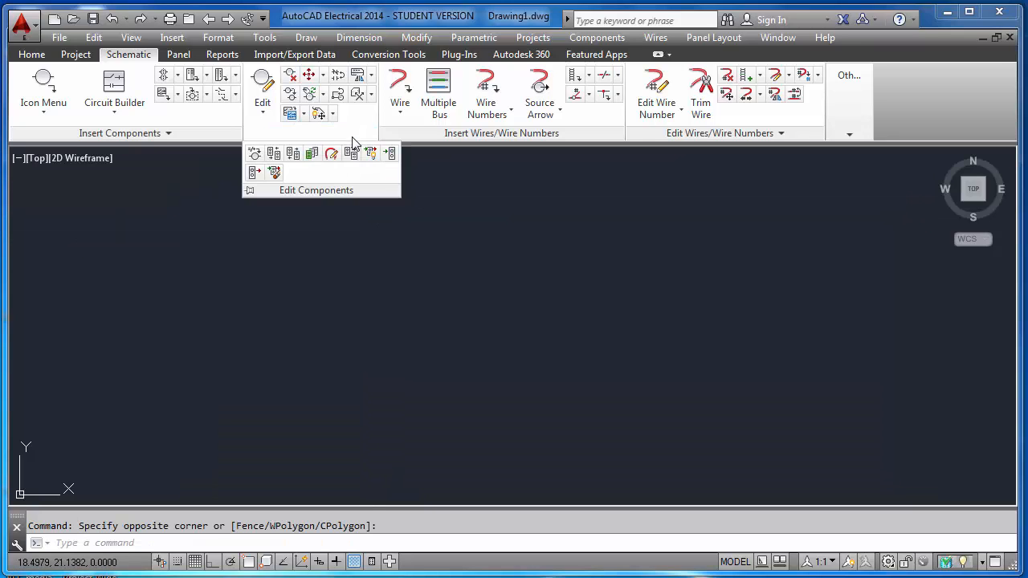
click(477, 197)
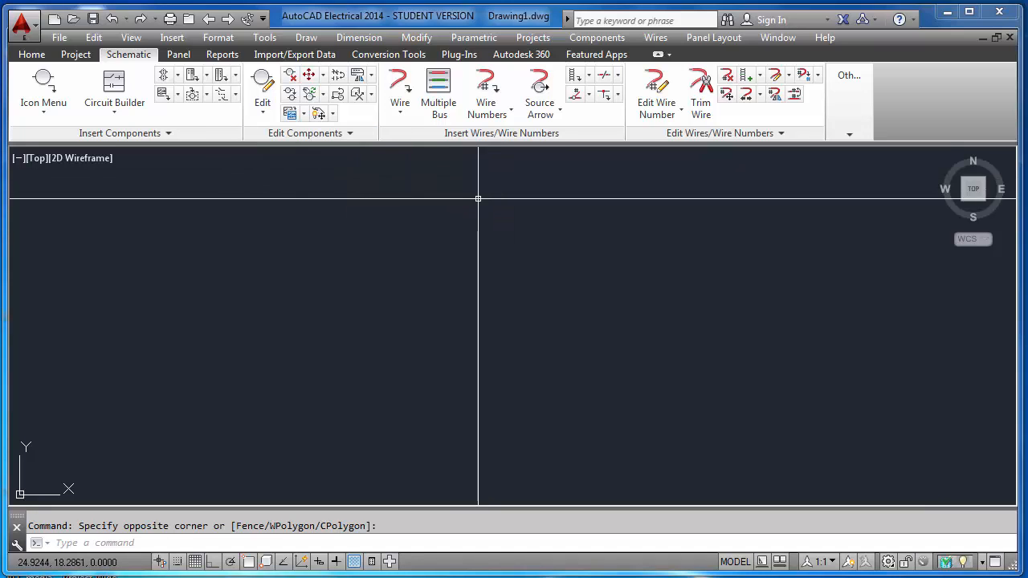
click(502, 223)
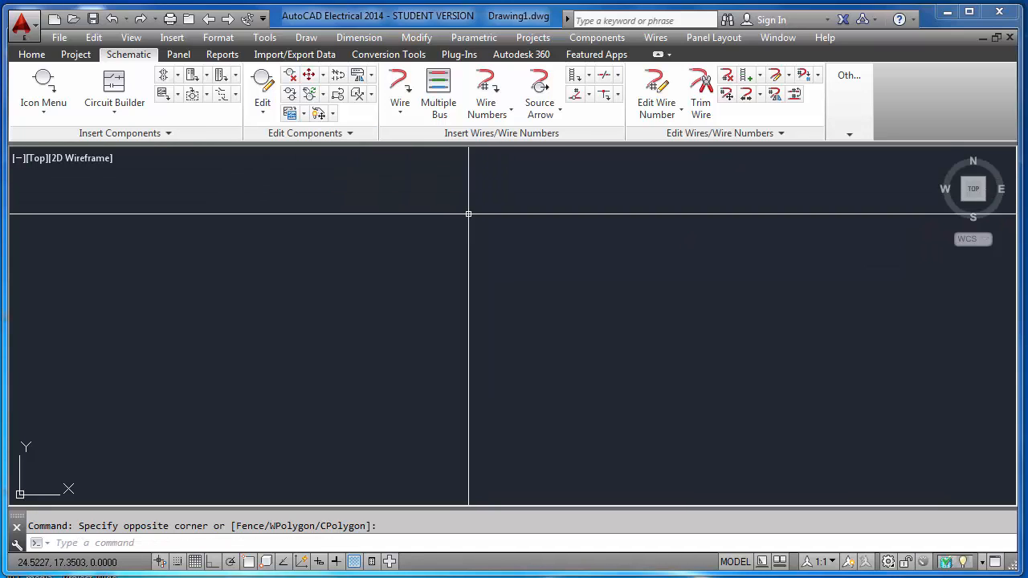
- Temporarily pin open the extra component editing tools, and do the same to view the extra wire and wire number editing tools
click(351, 138)
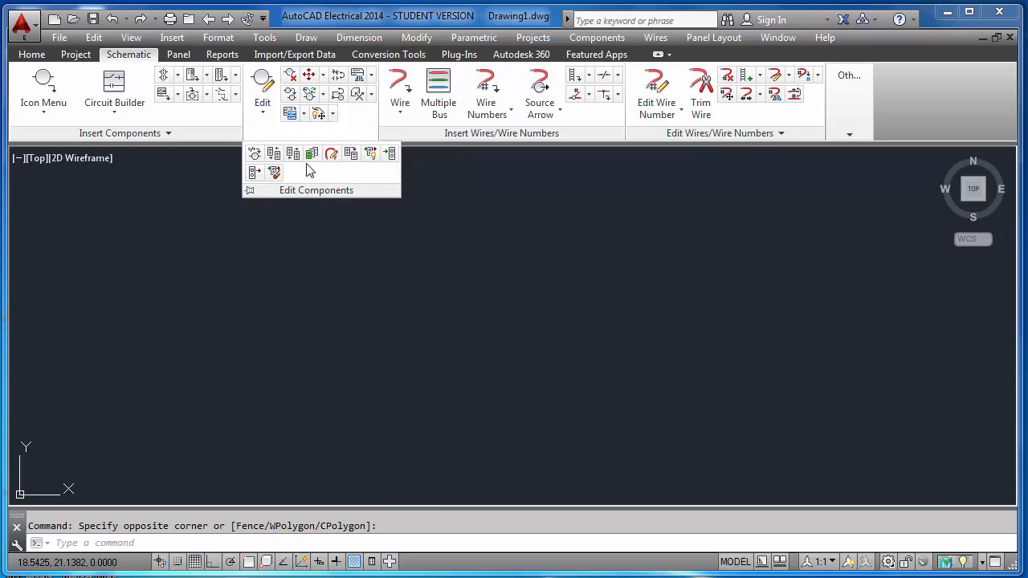
click(249, 191)
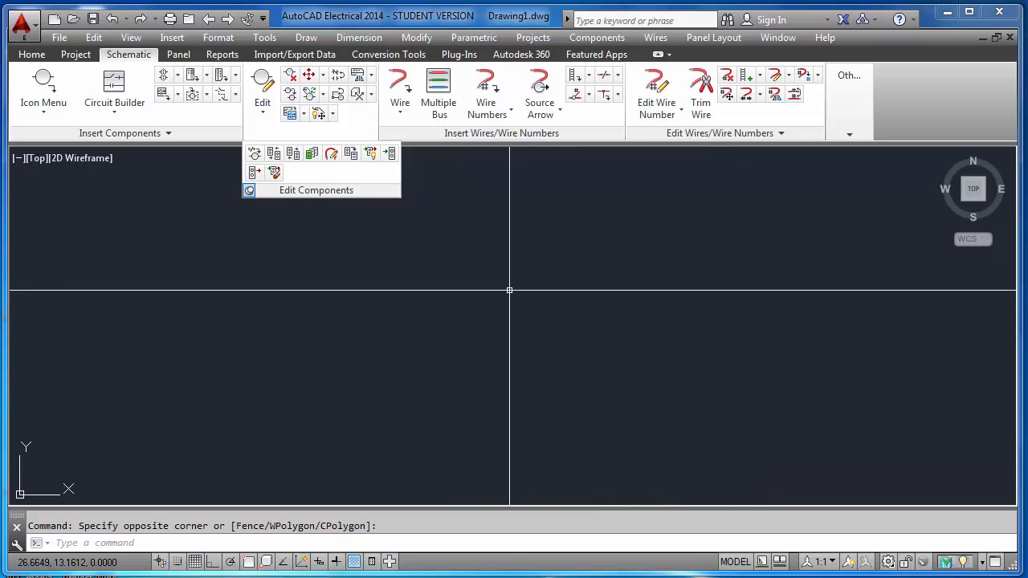
click(249, 191)
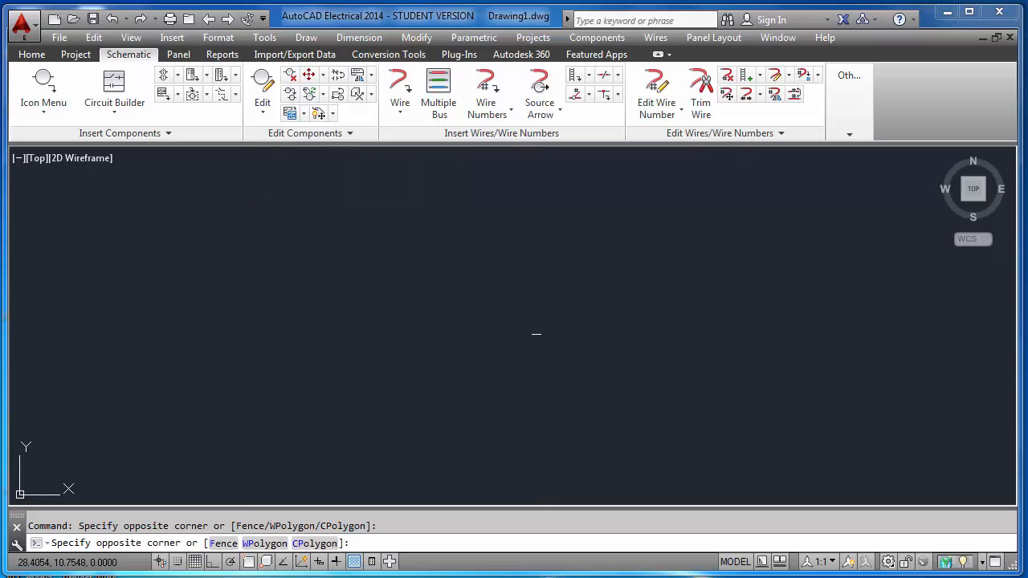
click(783, 135)
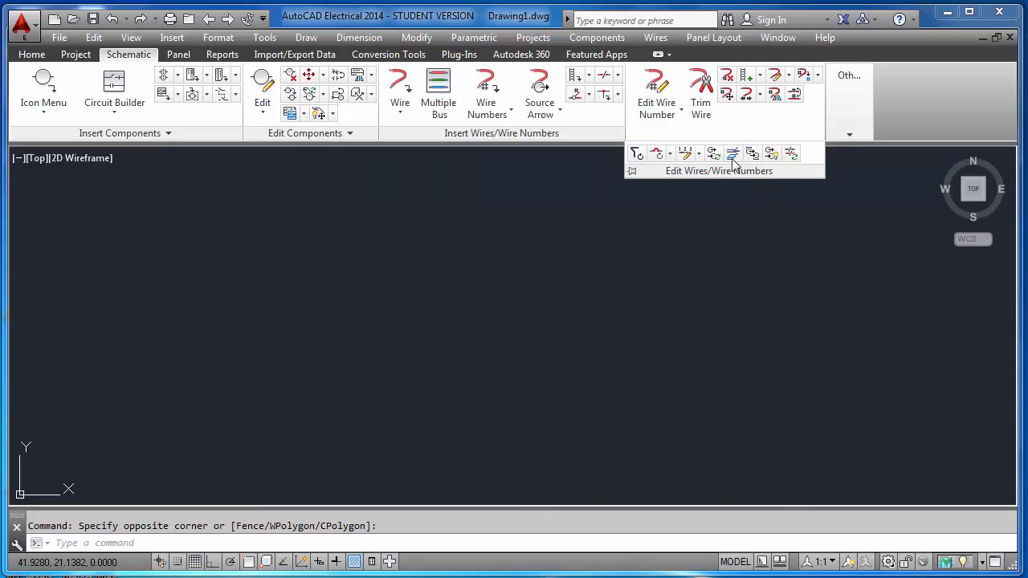
click(631, 172)
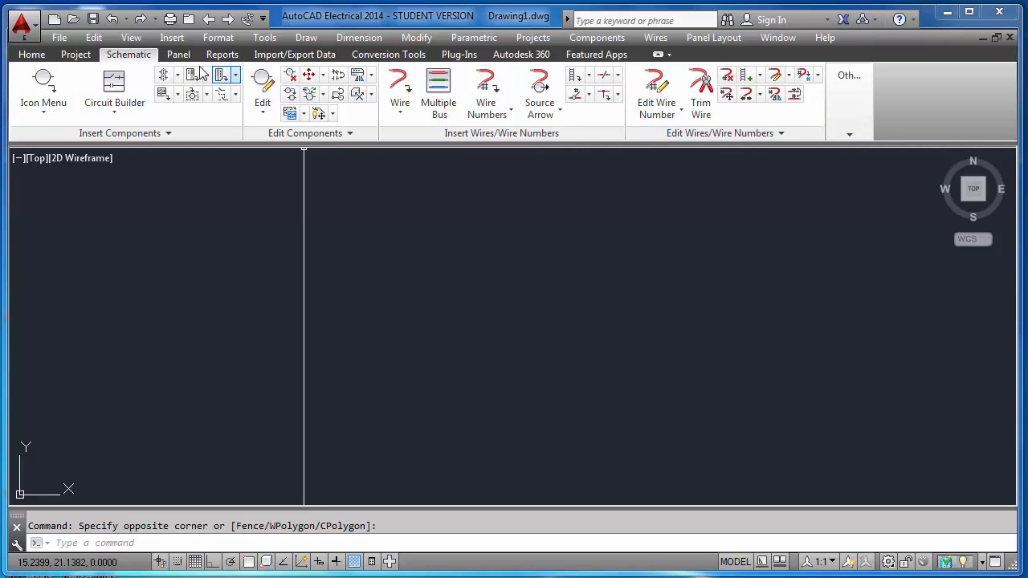
- Examine the panel layout tools for component footprints, terminal footprints, copying footprint codes, and symbol and menu configuration
click(179, 54)
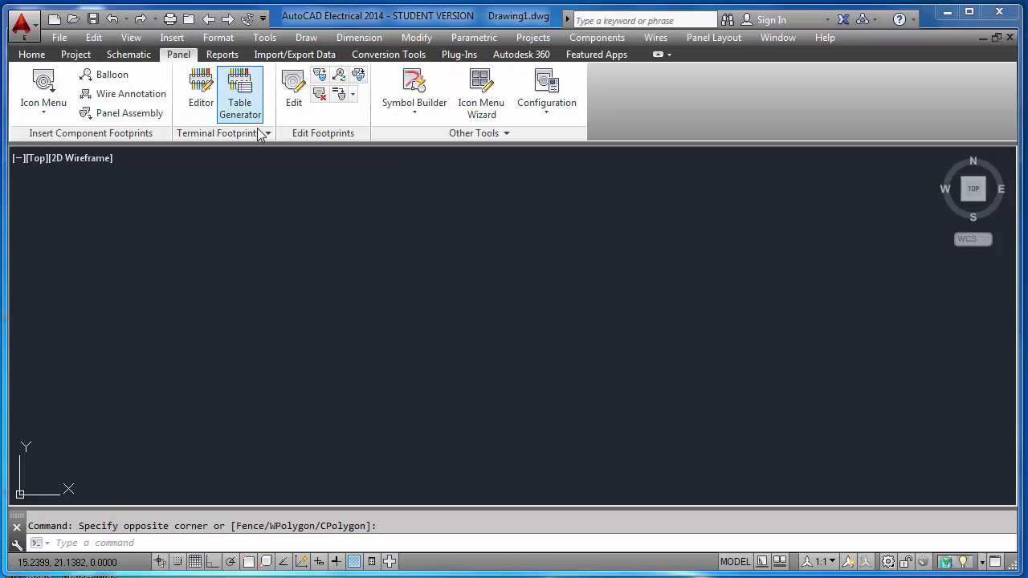
click(352, 97)
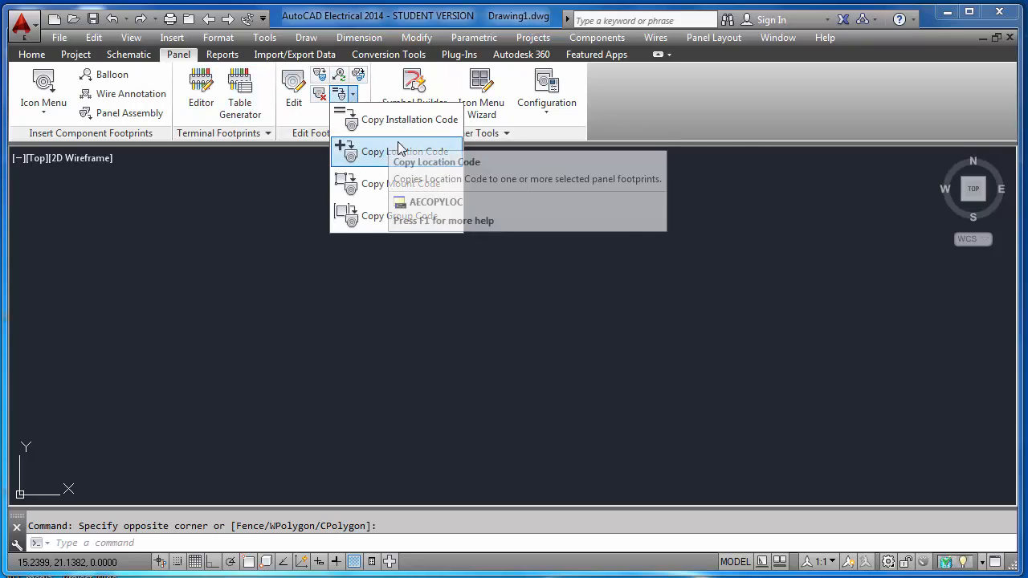
click(492, 254)
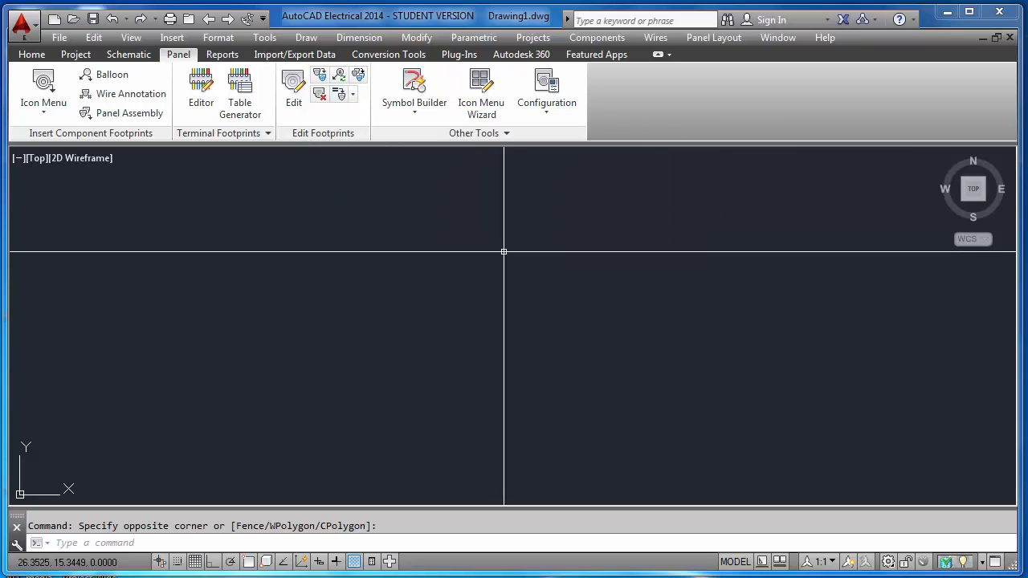
click(267, 133)
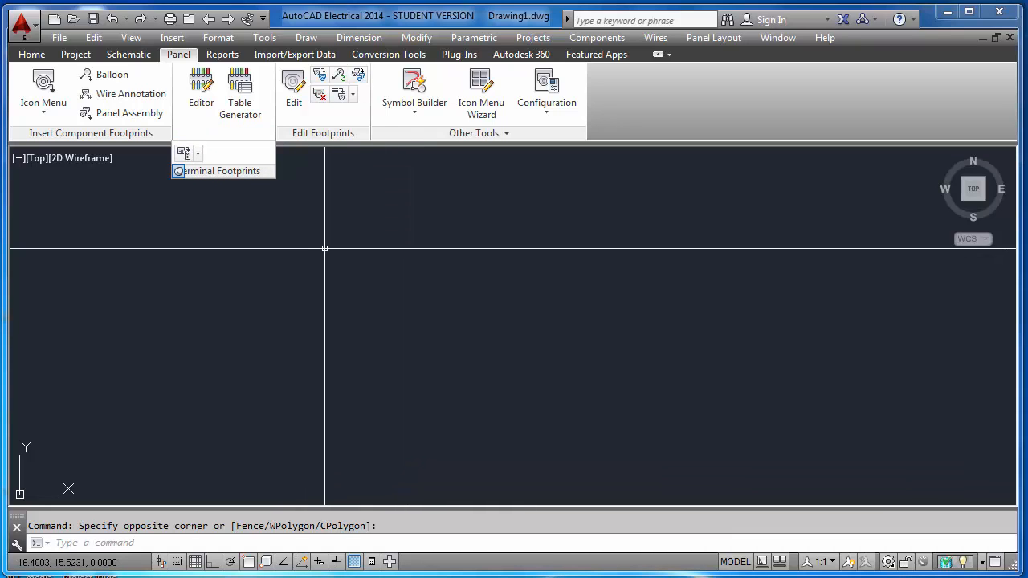
click(198, 155)
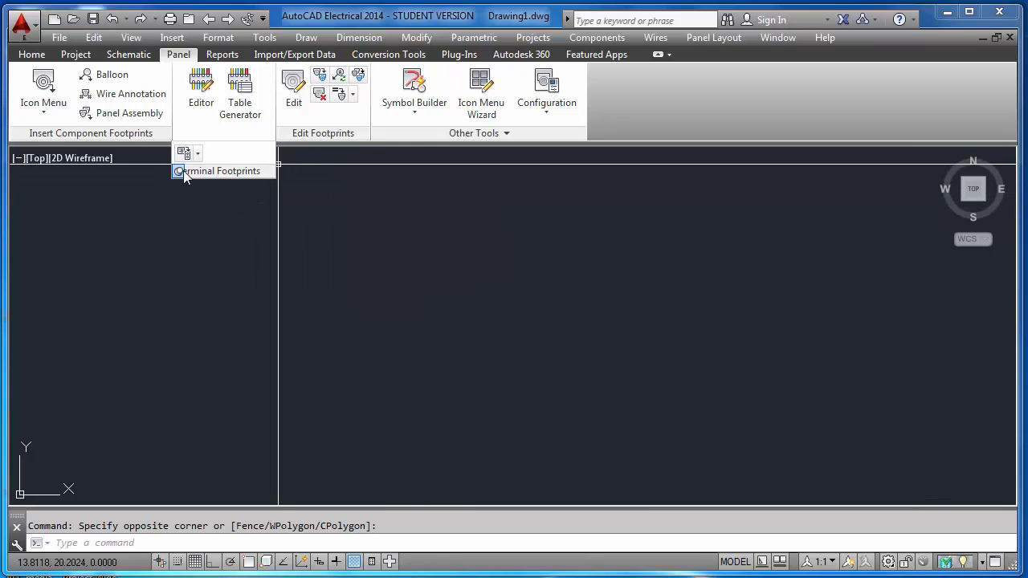
click(421, 194)
click(449, 201)
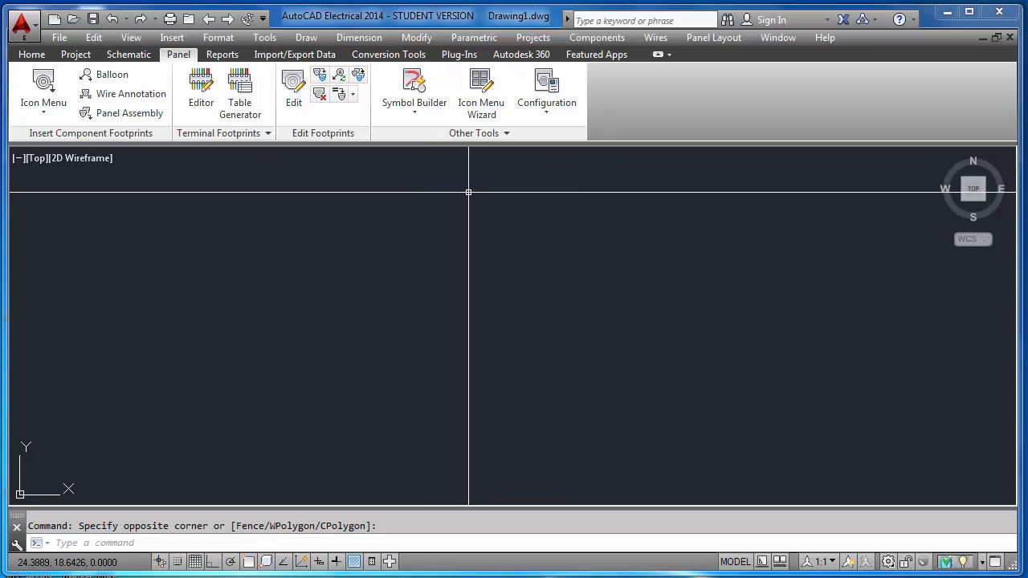
click(506, 133)
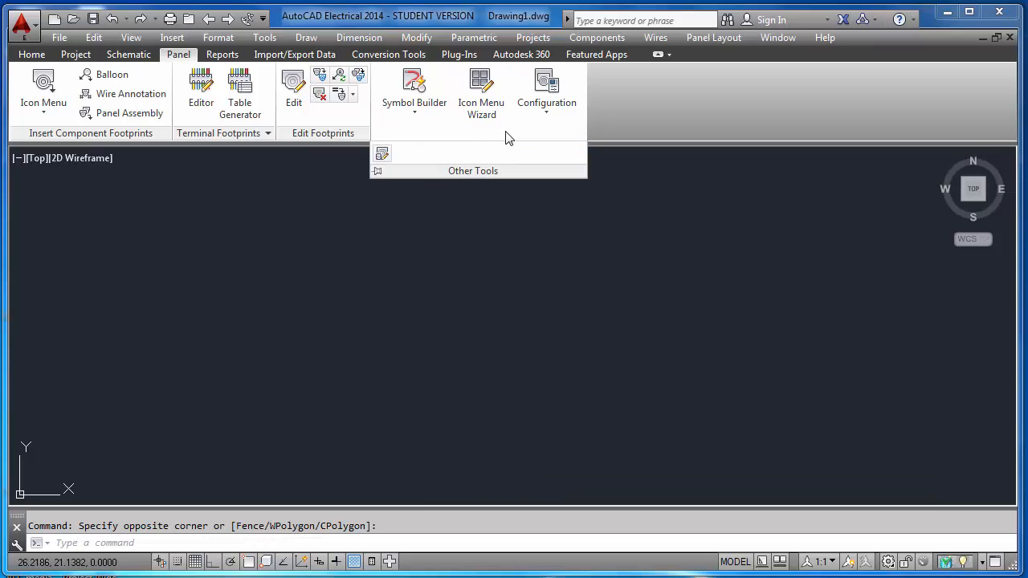
click(377, 172)
- Review the reporting tools for schematic and panel drawings, comparing them with the panel layout and schematic toolsets
click(223, 58)
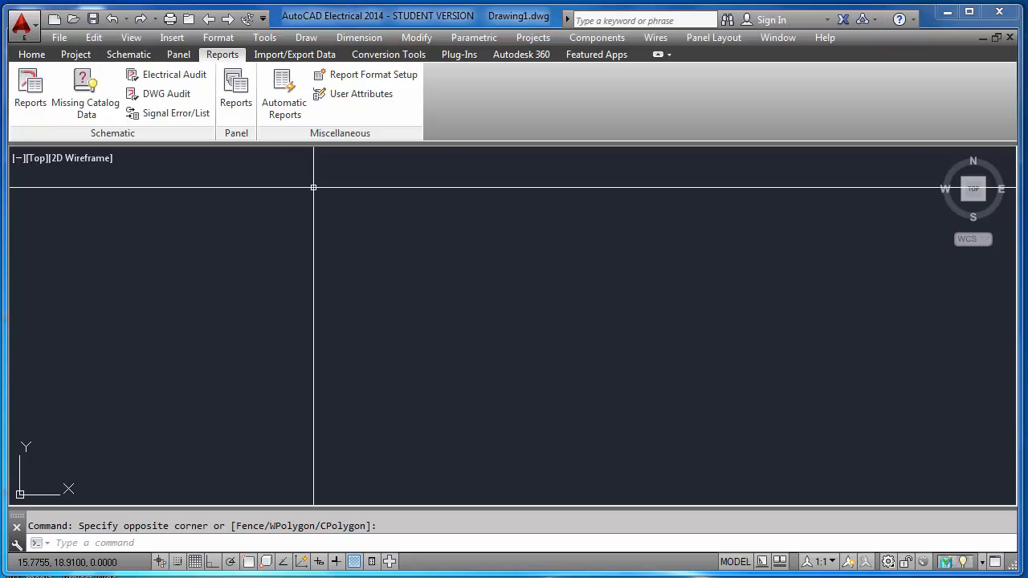
click(177, 58)
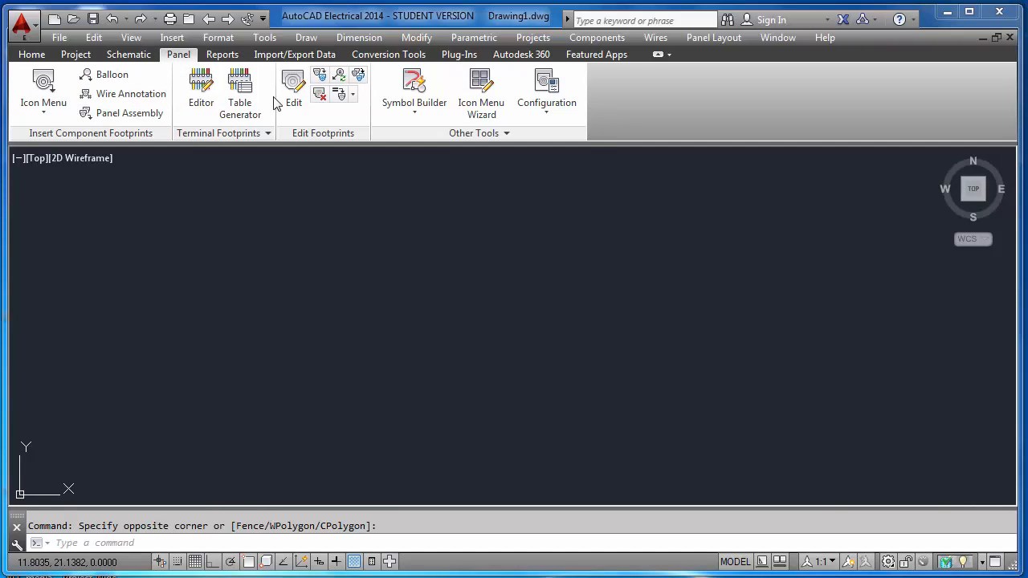
click(136, 56)
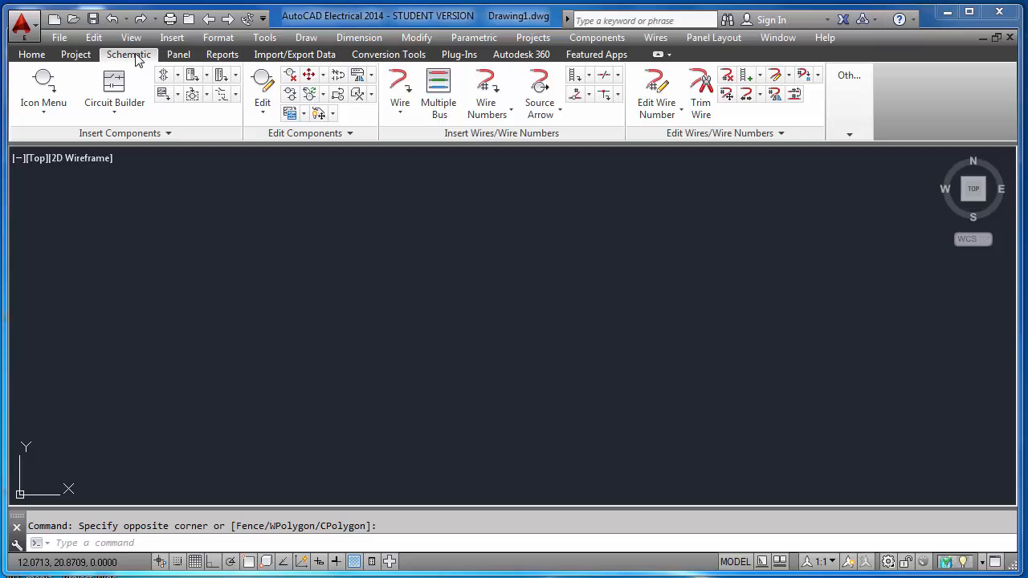
click(177, 57)
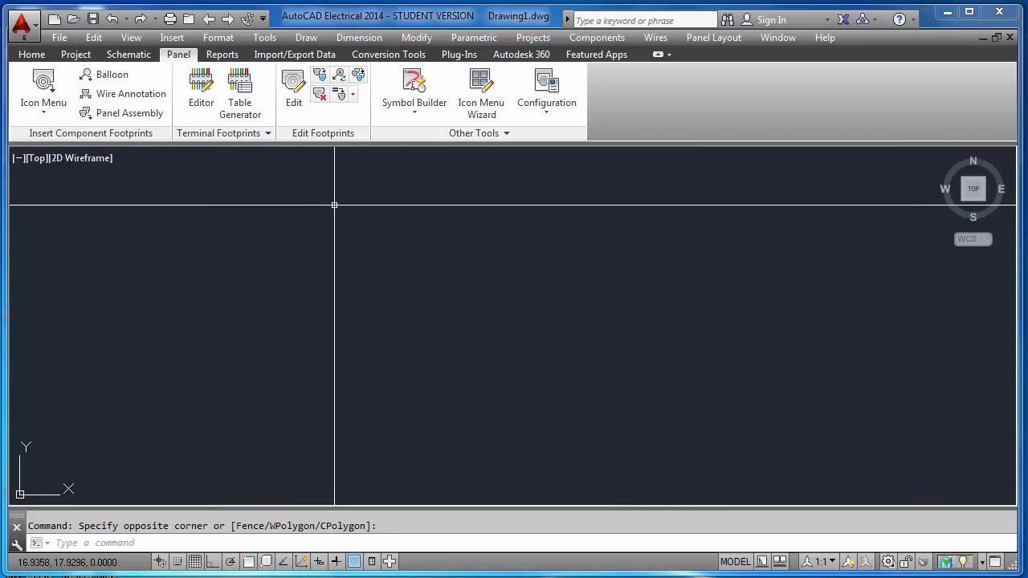
click(219, 56)
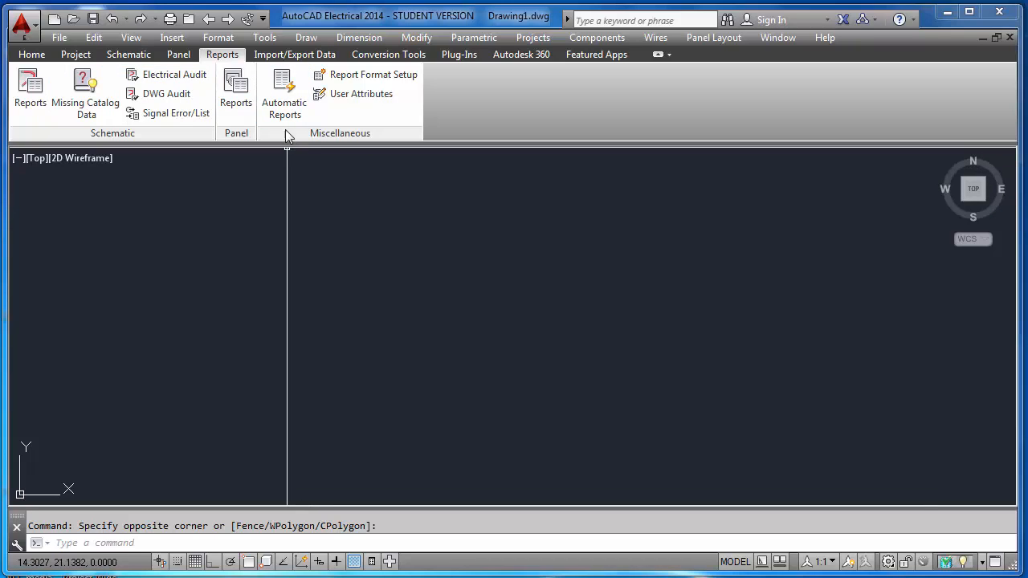
- Review the import/export tools, and compare the general drafting, project, schematic, panel and reporting toolsets
click(295, 55)
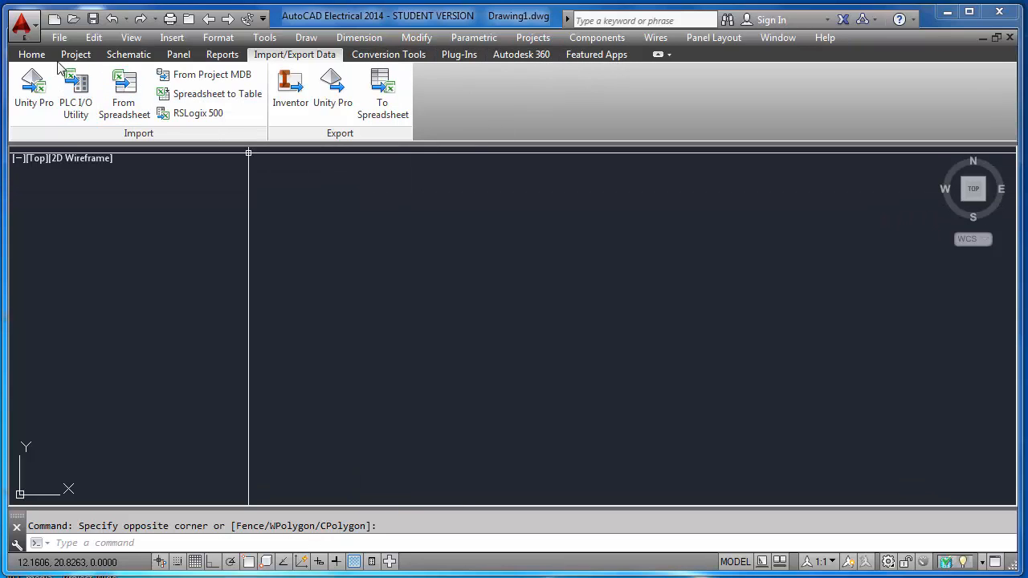
click(33, 55)
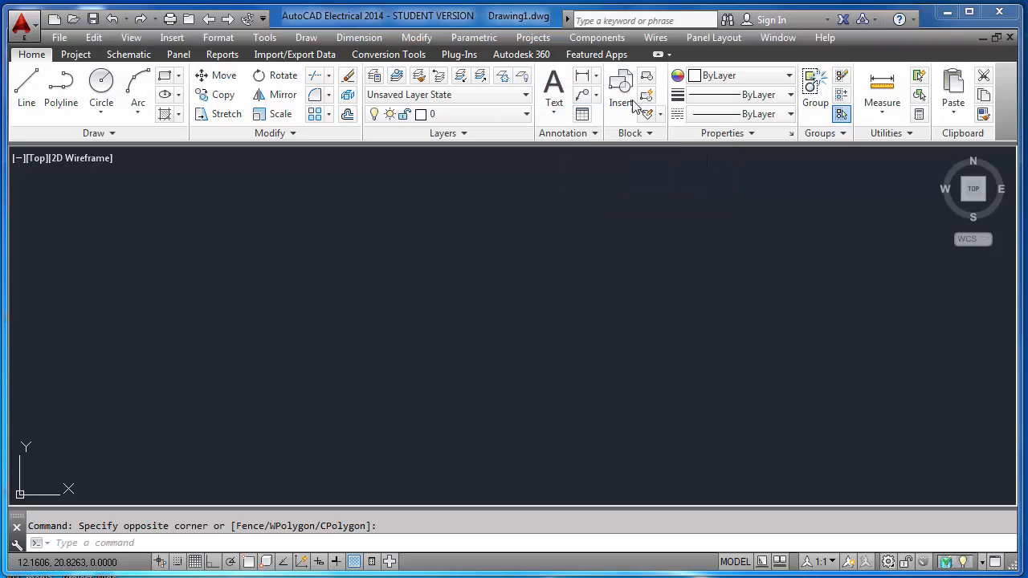
click(76, 54)
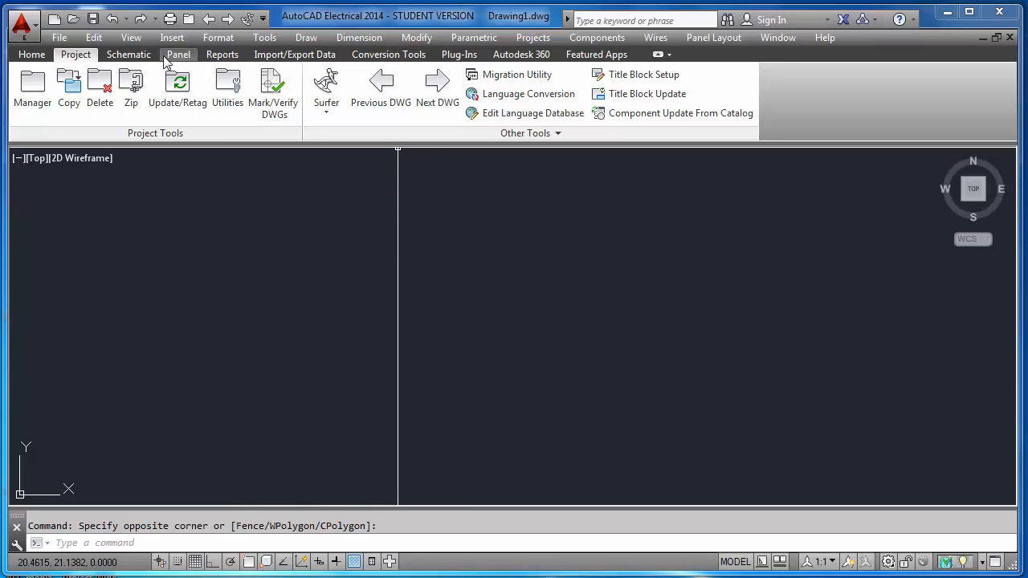
click(129, 54)
click(176, 56)
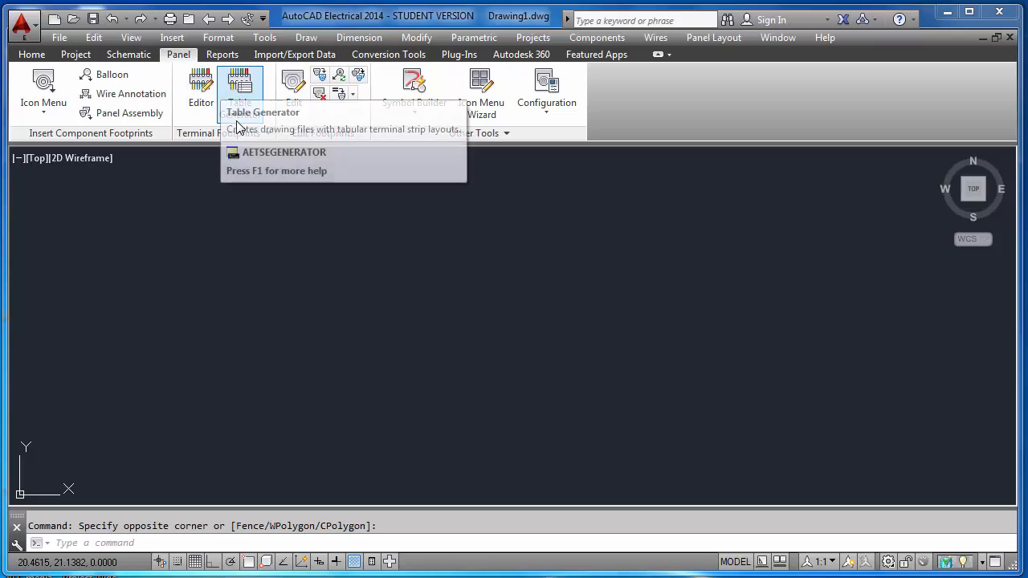
click(221, 54)
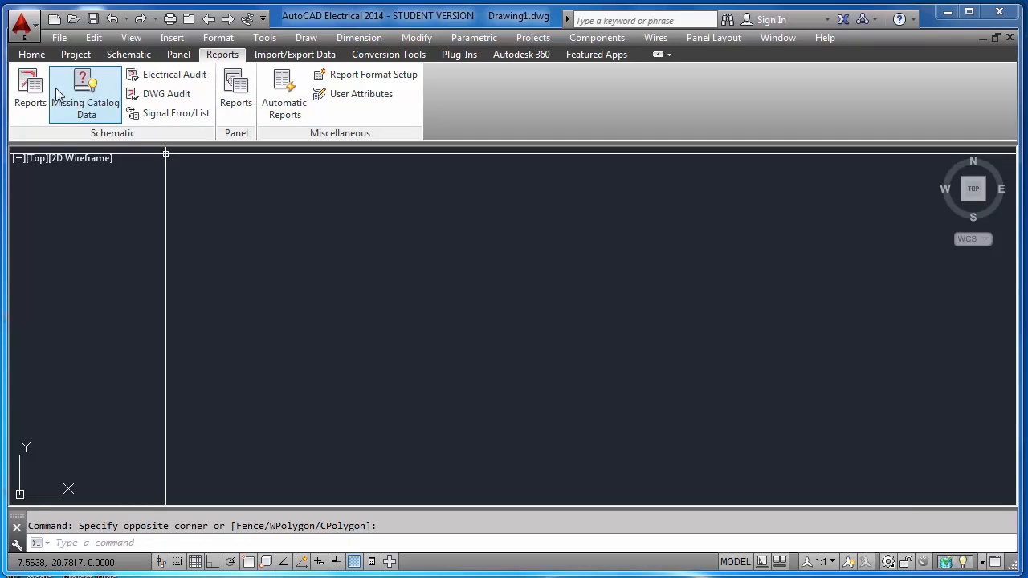
click(32, 54)
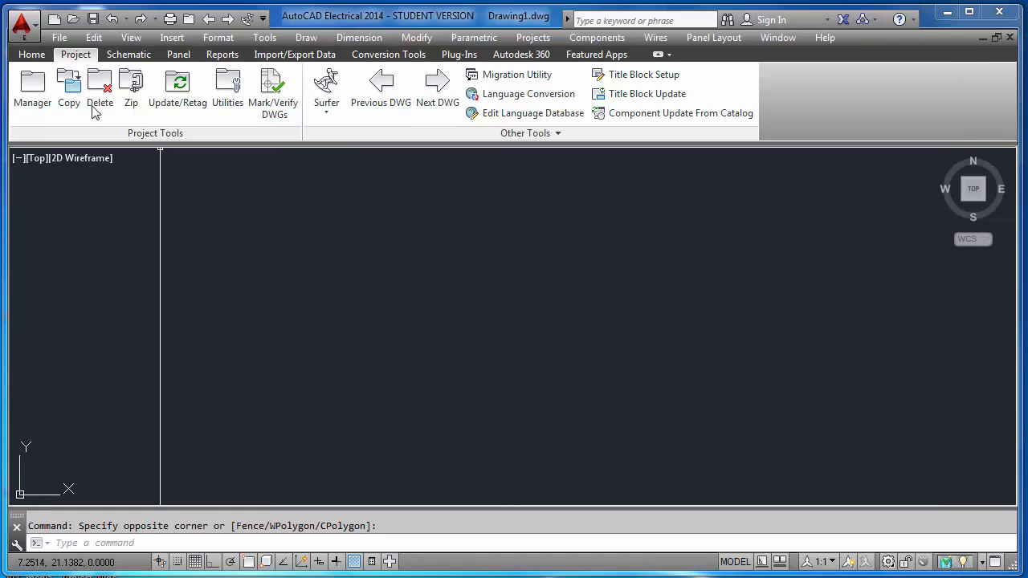
- Open the Project Manager, bring up the general drafting tools alongside it, and close the Project Manager
click(32, 90)
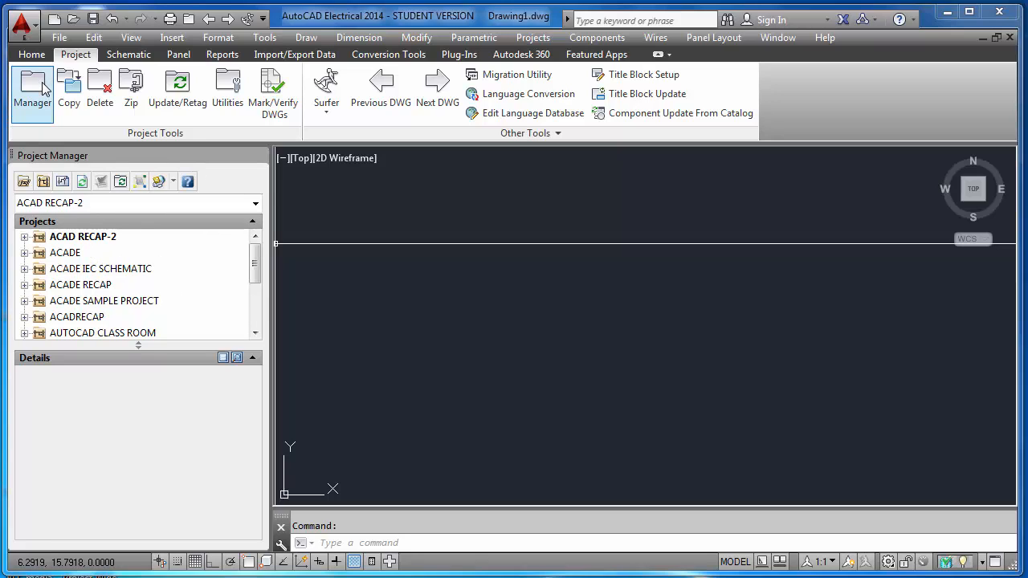
click(31, 54)
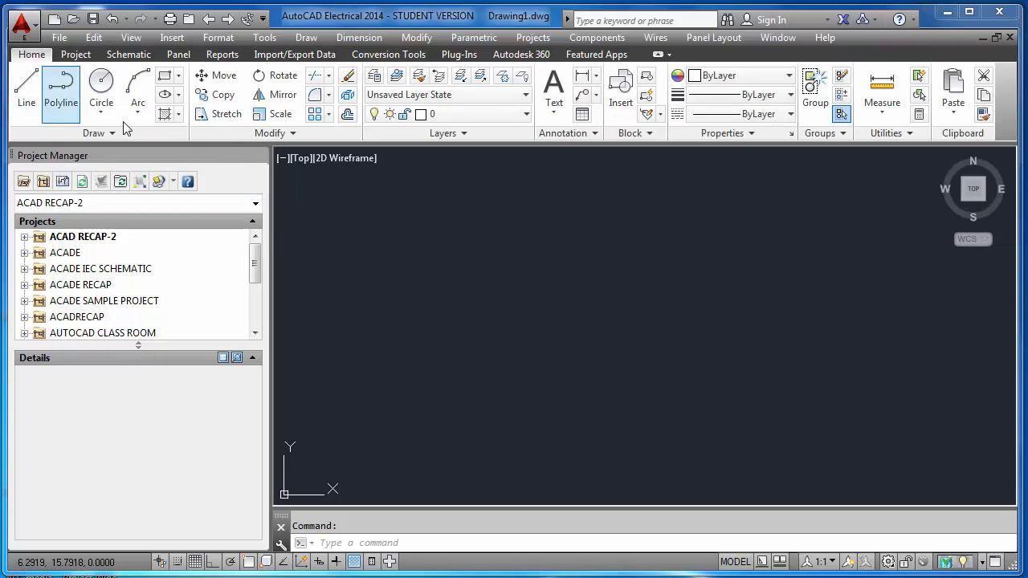
click(259, 156)
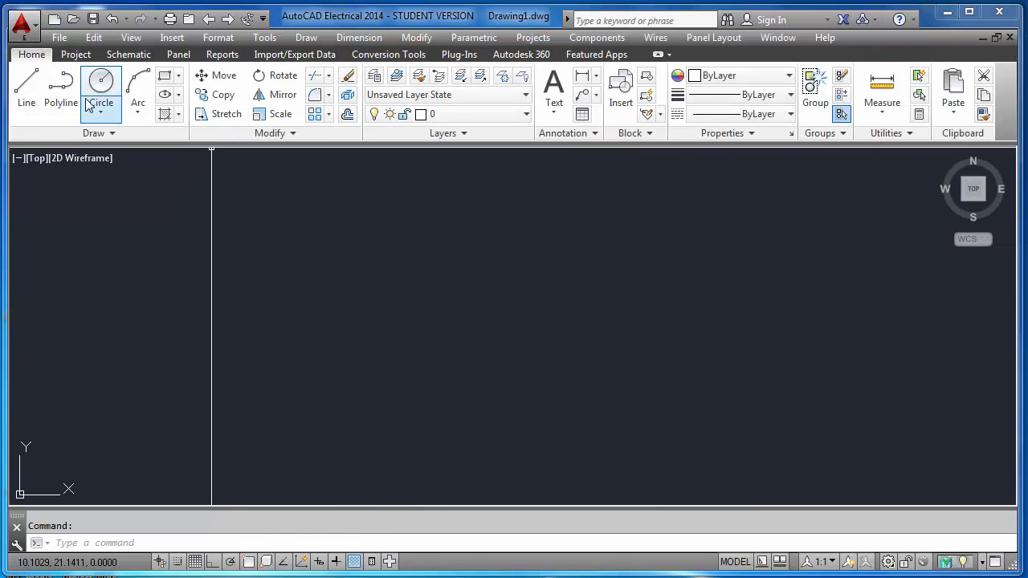
- Open the Project Manager by running the AEPROJECT command from the project tools
click(77, 55)
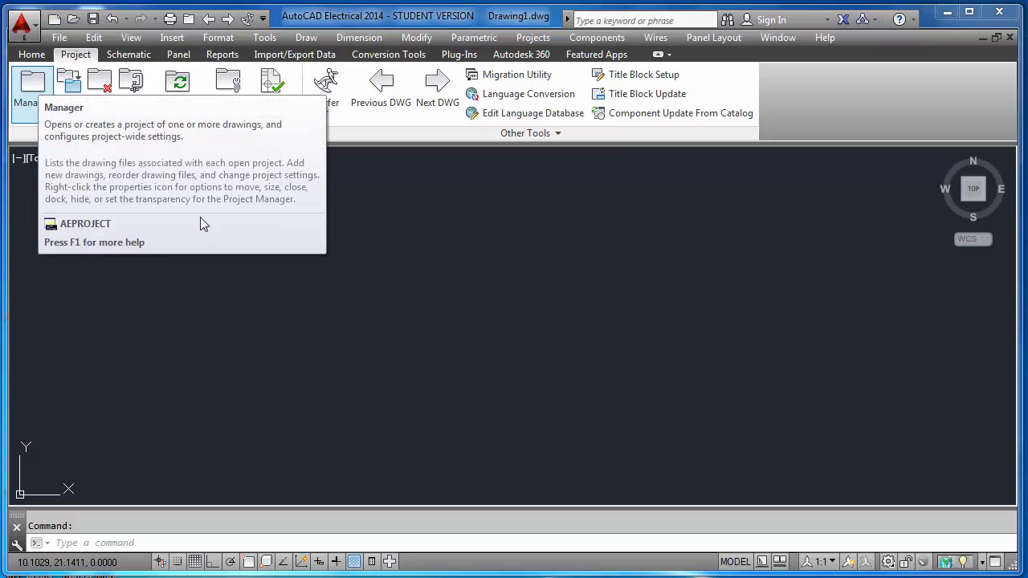
click(182, 542)
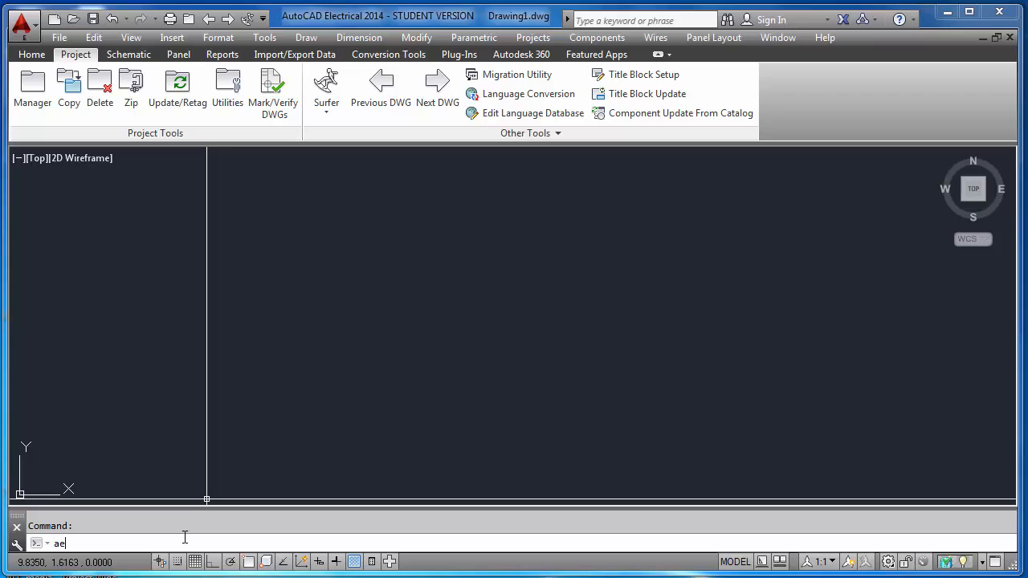
text(aeproe)
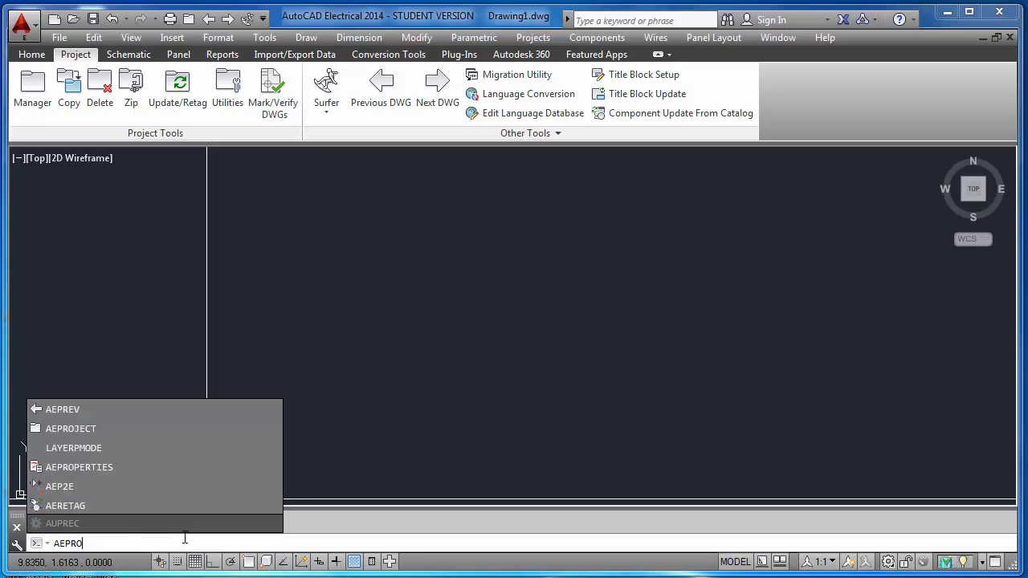
text(ject)
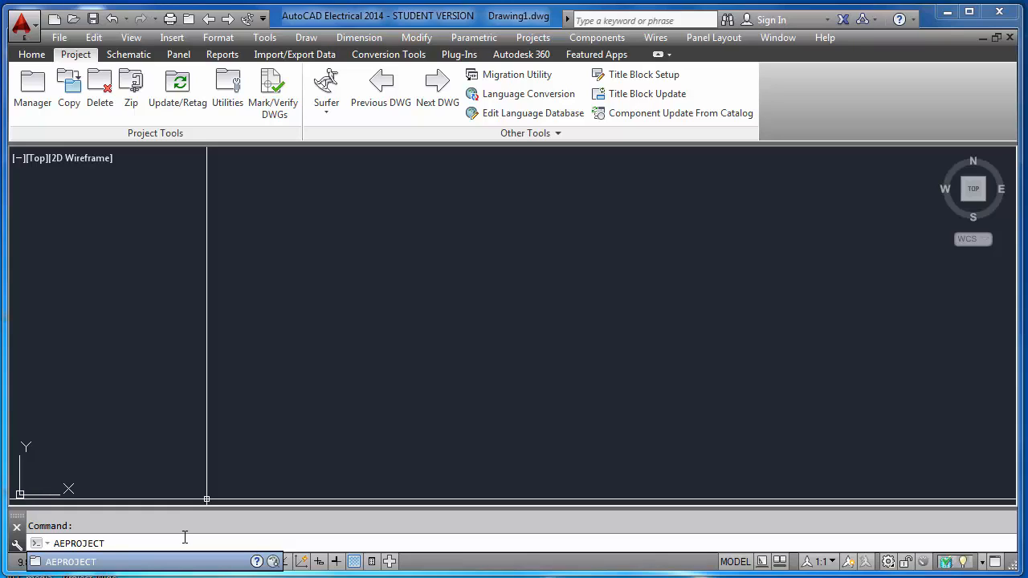
key(Return)
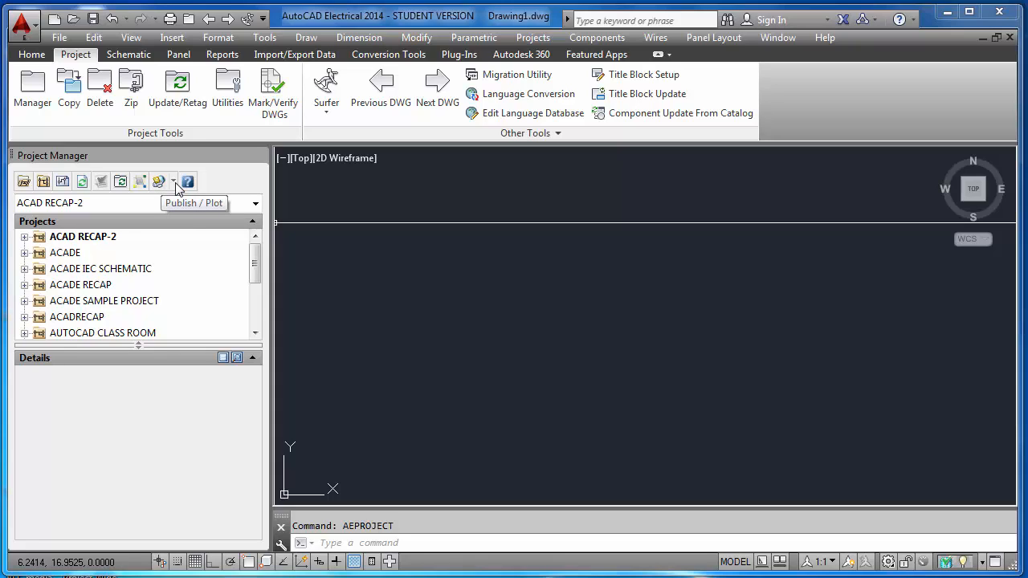
- Start a new project and name it "ACADE Training Module - Project Manager"
click(43, 183)
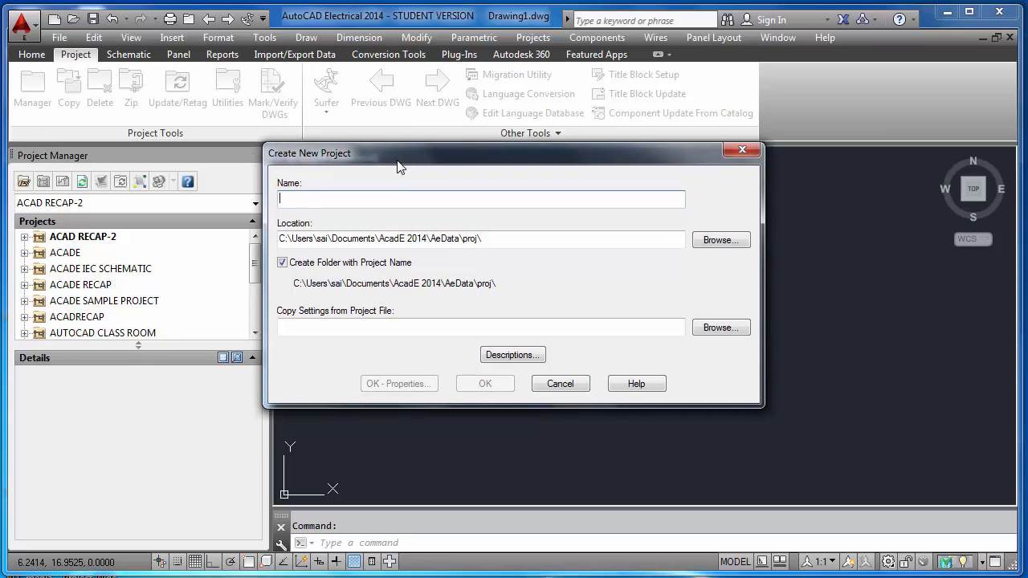
text(ACADE)
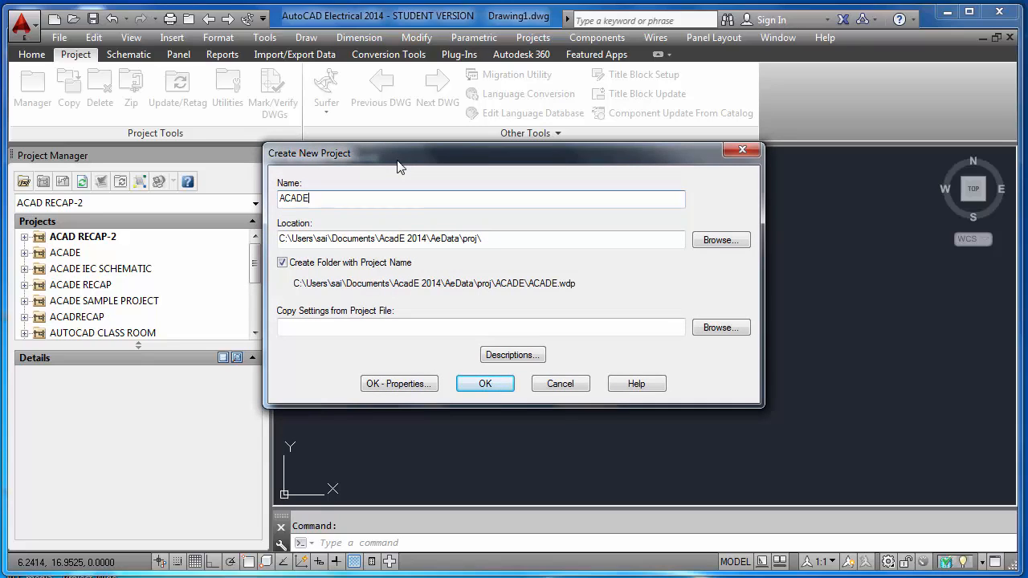
text( Trai)
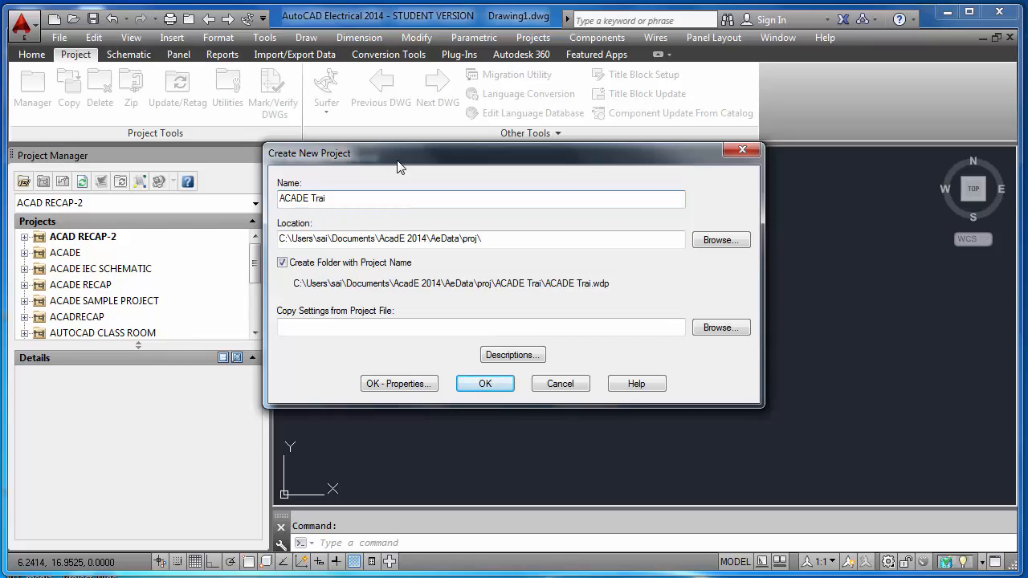
text(ning )
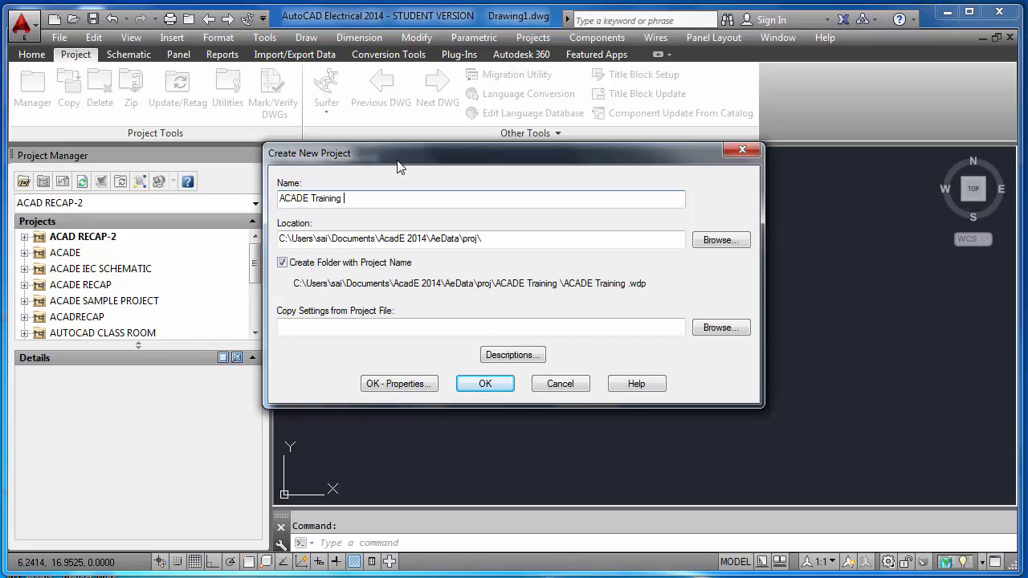
text(Mo)
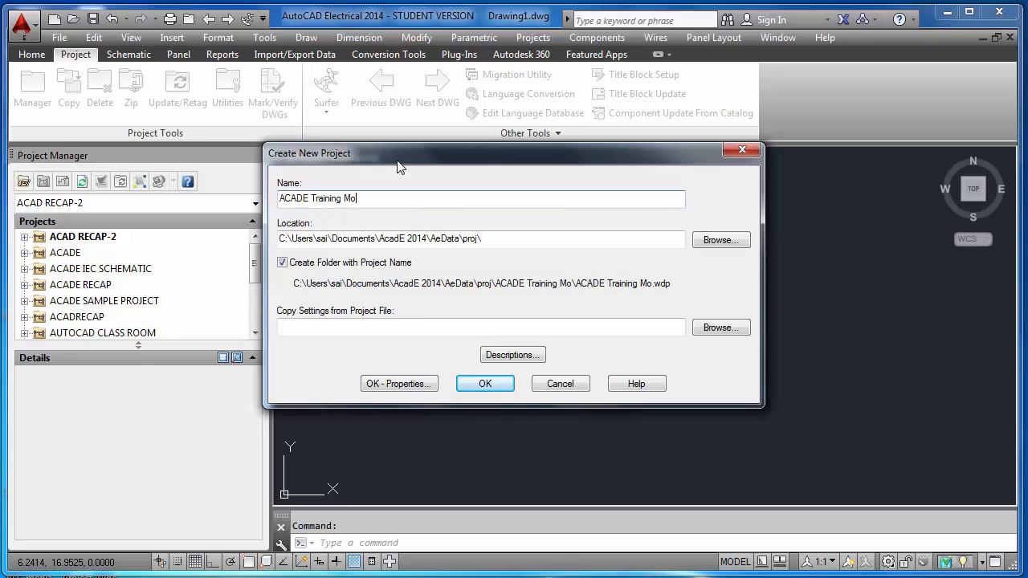
text(dule - )
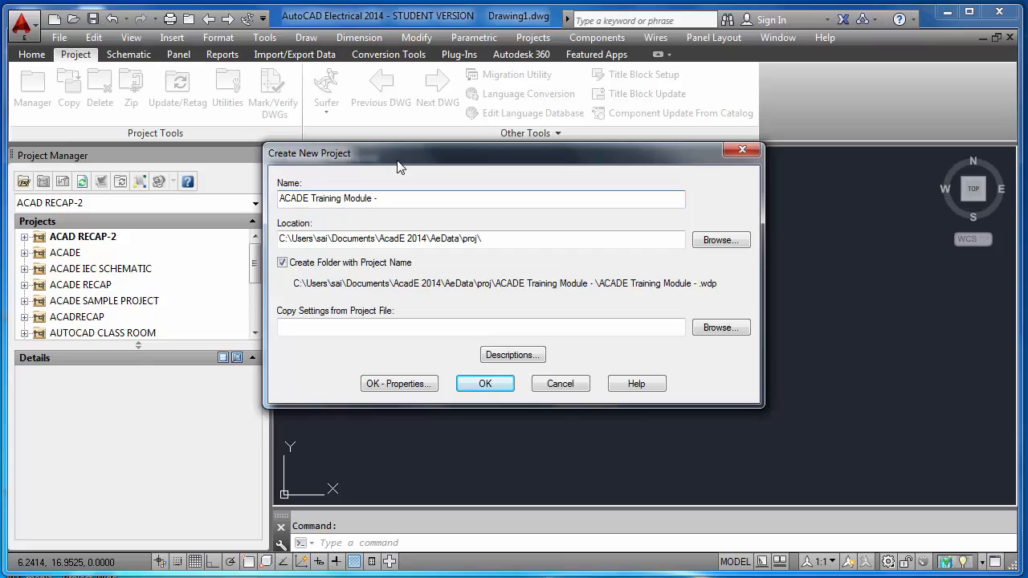
text(Project Manager)
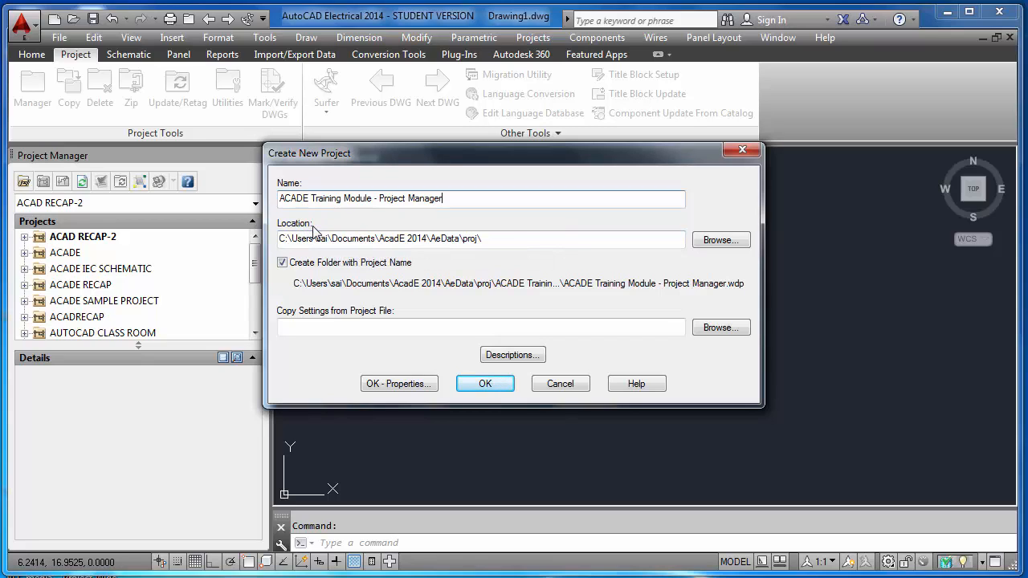
- Set the new project's location to the D:\Drawings folder, leaving the project file to copy settings from blank
click(708, 243)
mouse_move(621, 273)
mouse_down()
mouse_move(621, 331)
mouse_move(617, 323)
mouse_up()
click(469, 330)
click(482, 276)
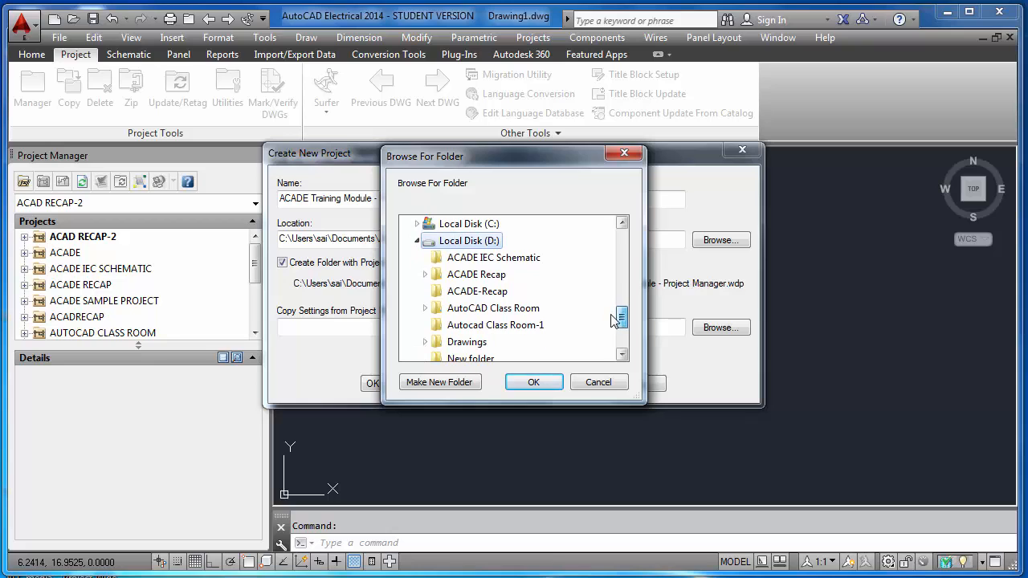
click(474, 343)
click(532, 383)
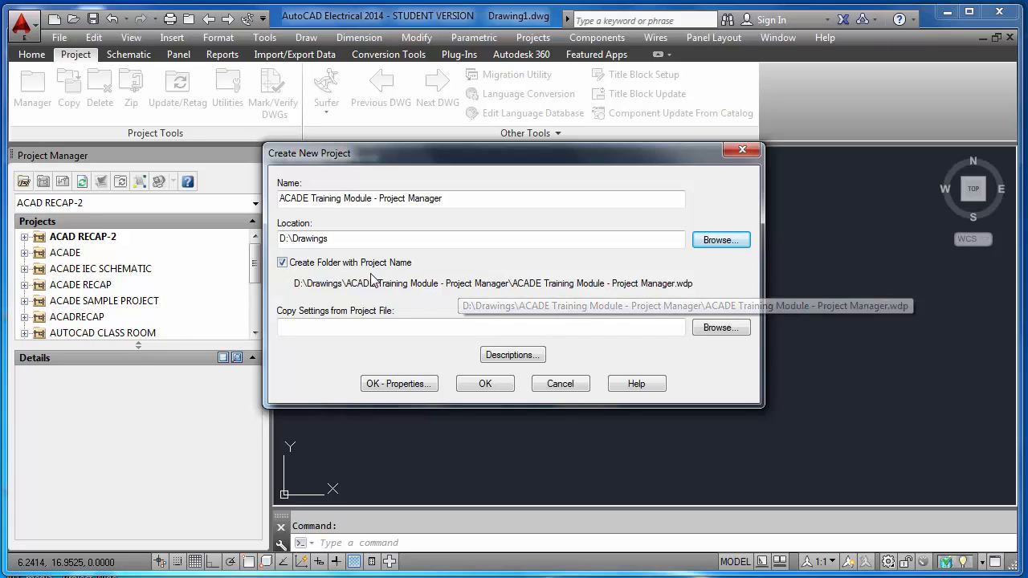
click(422, 328)
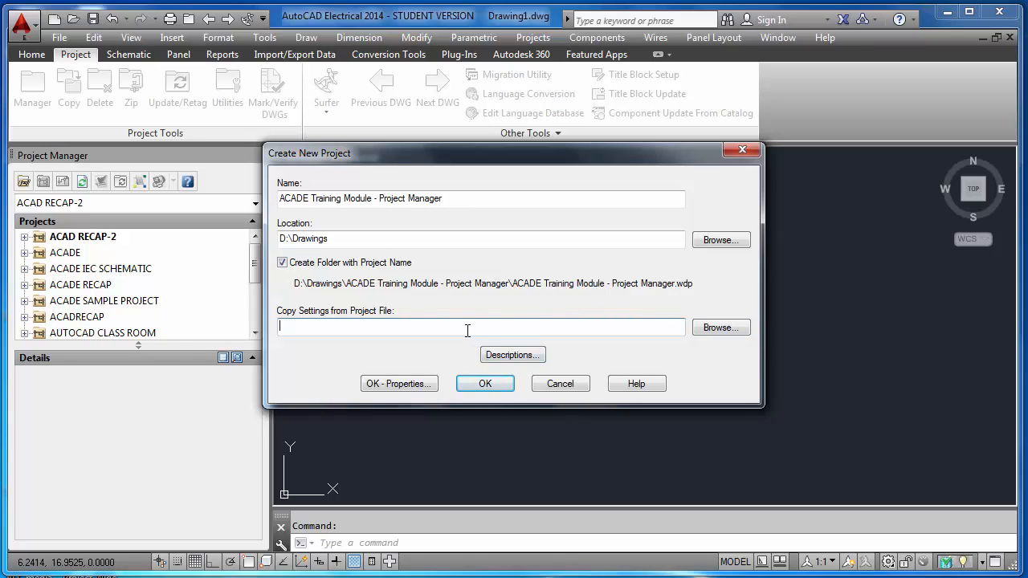
- Enter the project descriptions "AutoCAD Electrical Tutorsil" on line 1 and "Project Manager" on line 2
click(511, 355)
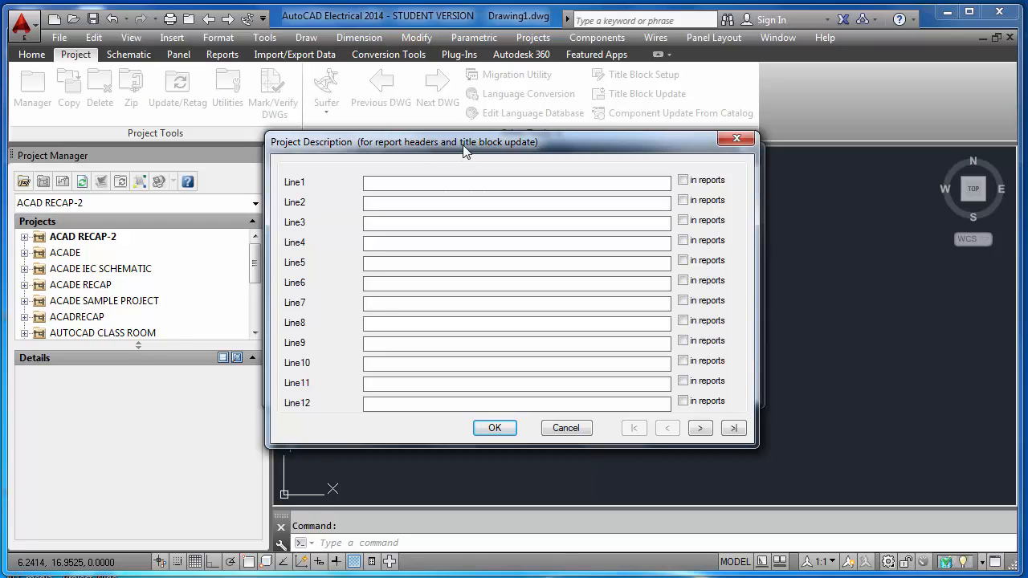
drag(465, 152, 440, 157)
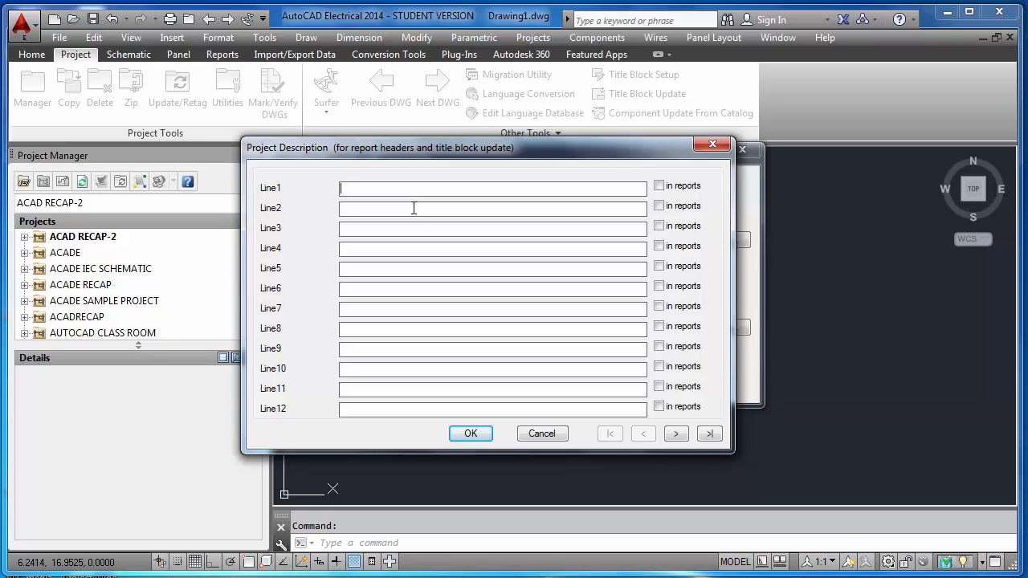
text(AutoCAD Electrical Tutor)
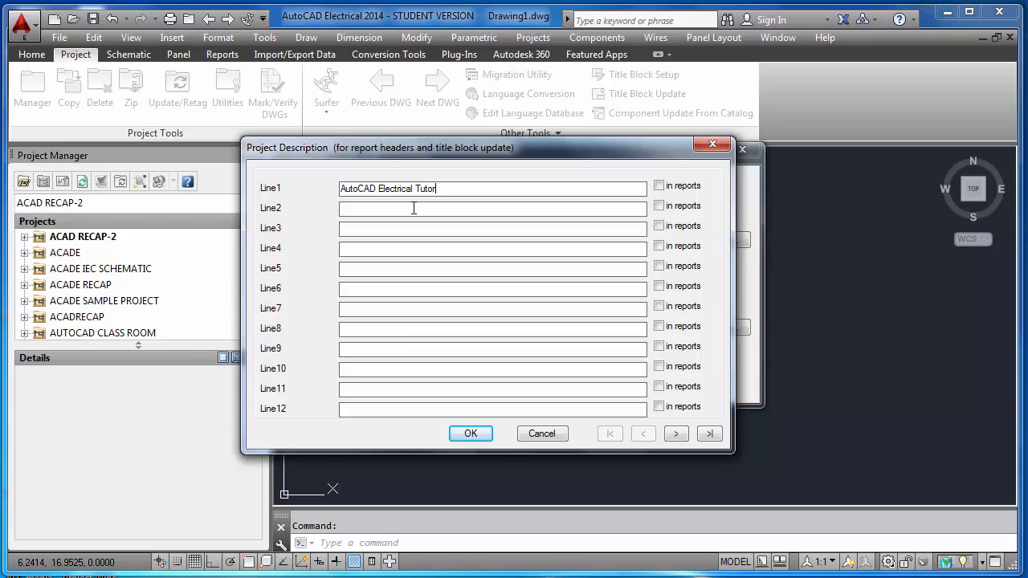
text(sil)
click(414, 208)
text(Project)
text(Manager)
click(489, 228)
- Include description lines 1 and 2 in reports and accept the project descriptions
click(659, 187)
click(659, 206)
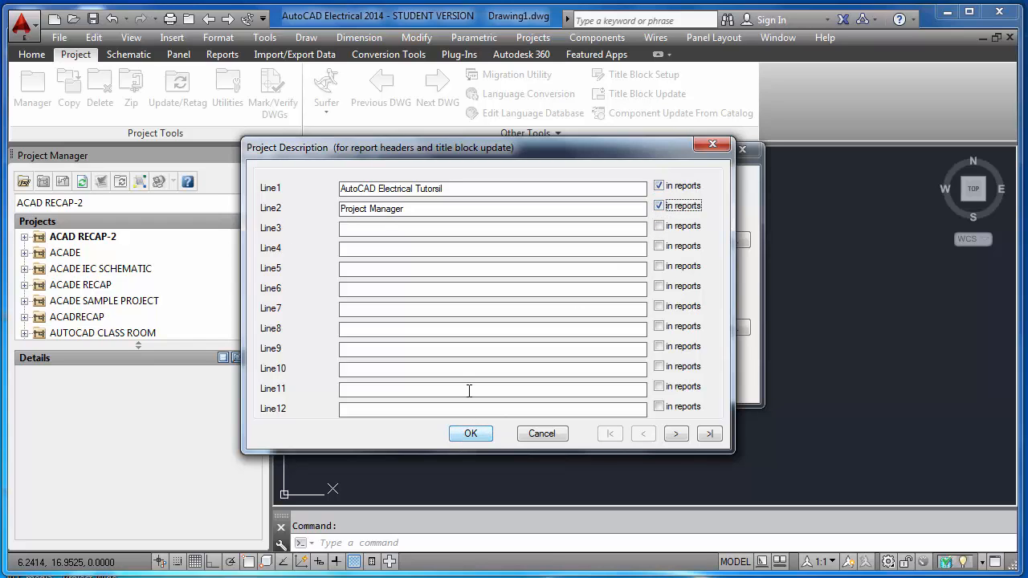
click(470, 433)
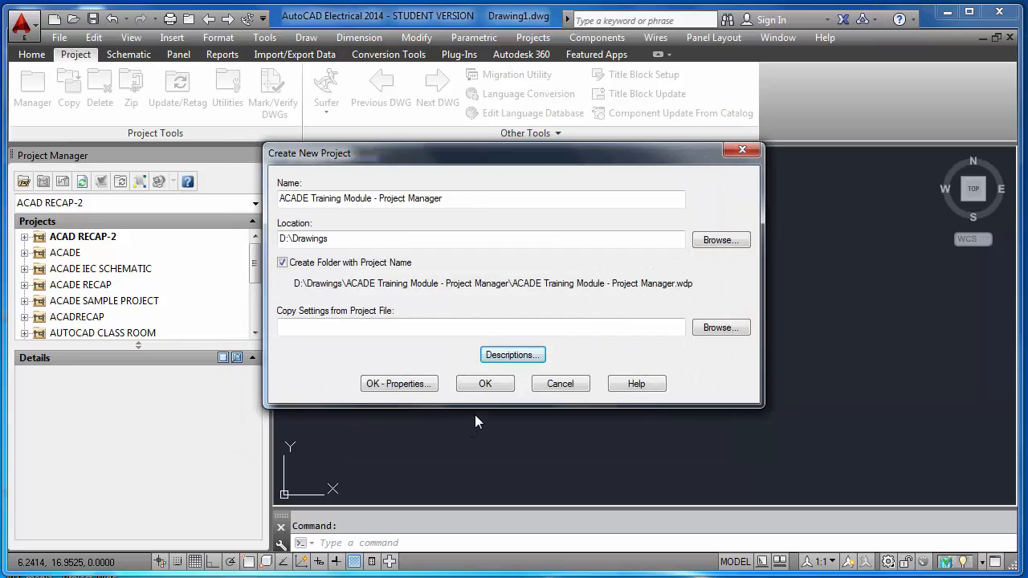
- Create the project with its properties opened, and expand the Schematic Libraries entry to review the library paths
click(417, 388)
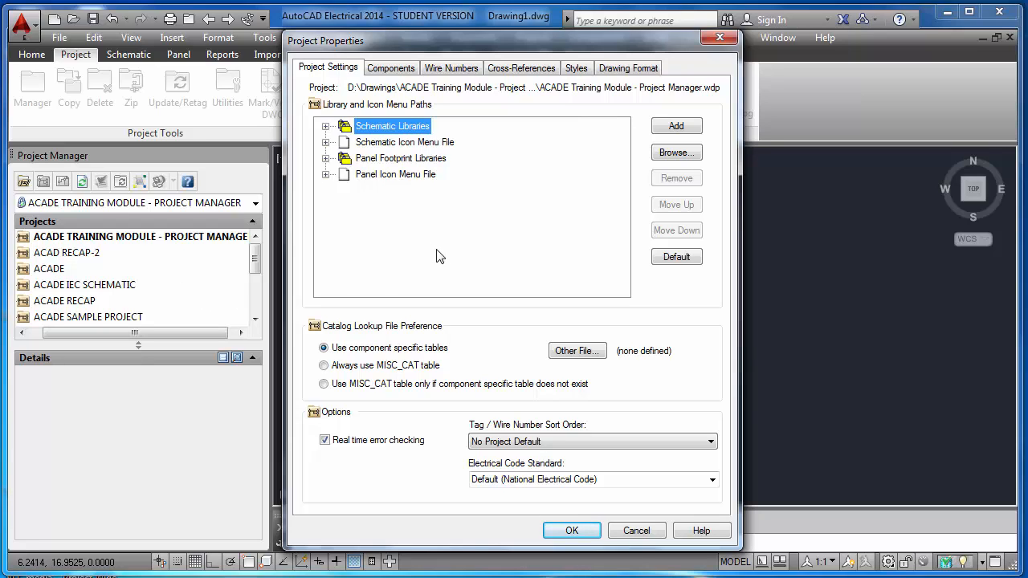
click(326, 127)
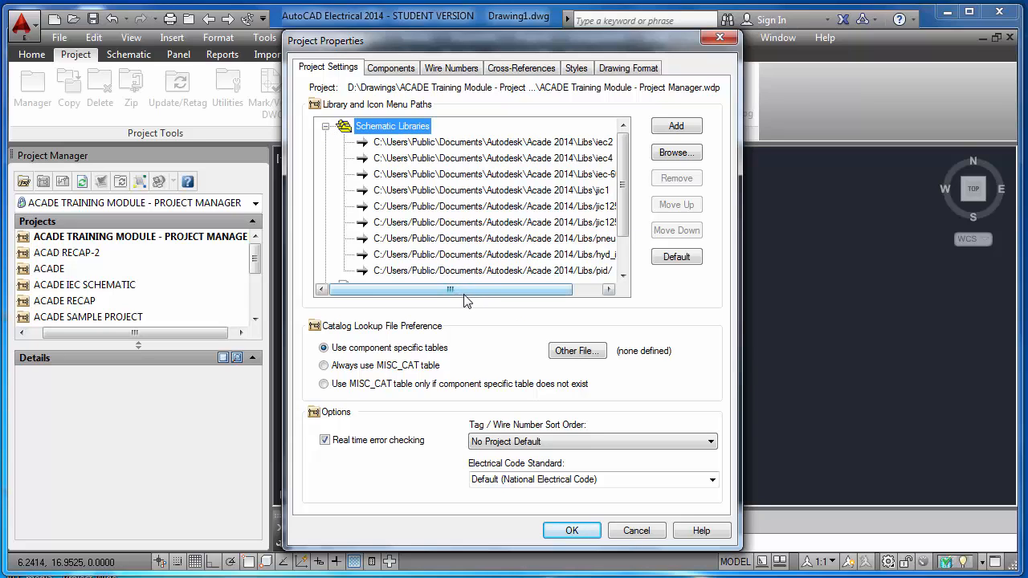
drag(472, 296, 498, 295)
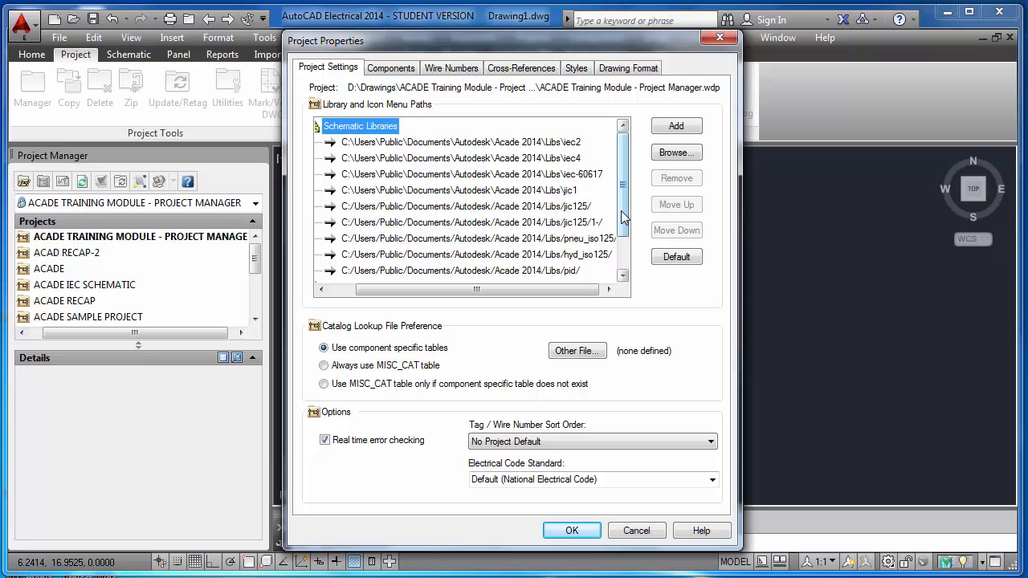
mouse_move(624, 215)
mouse_down()
mouse_move(625, 233)
mouse_move(624, 200)
mouse_up()
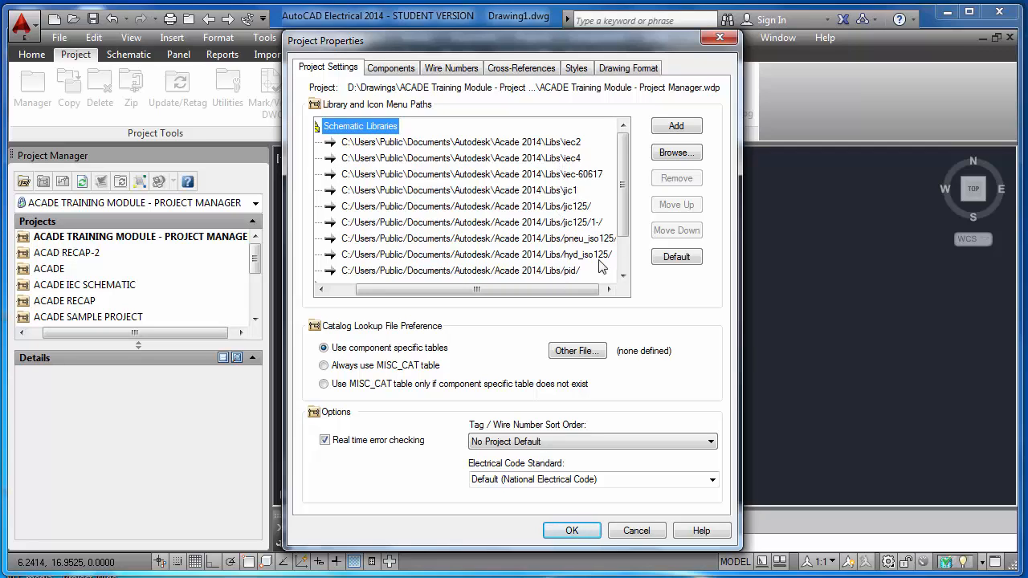
mouse_move(625, 233)
mouse_down()
mouse_move(625, 251)
mouse_move(625, 228)
mouse_up()
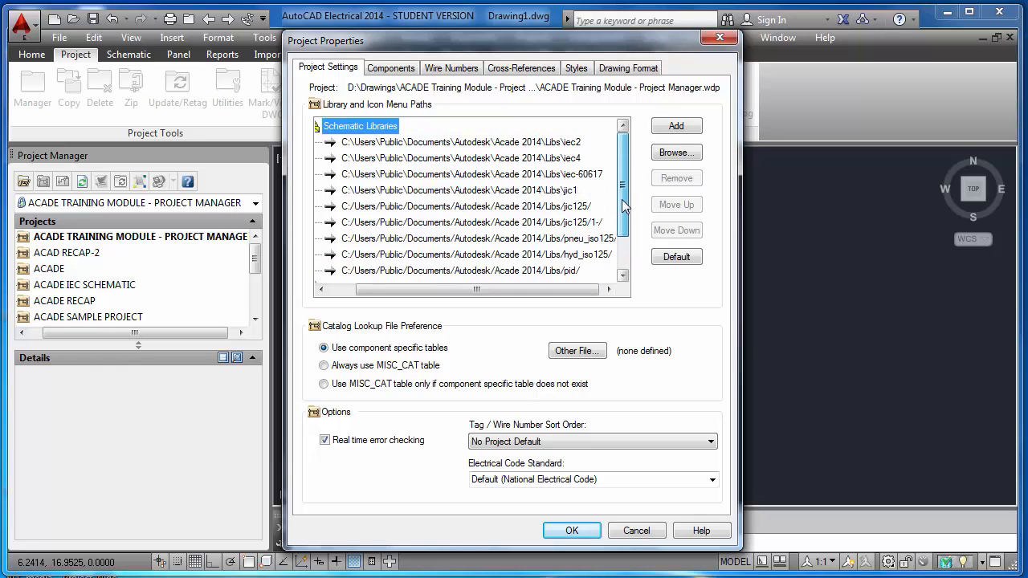
- Move the Libs/jic125/ path to the first position in the Schematic Libraries list
click(561, 208)
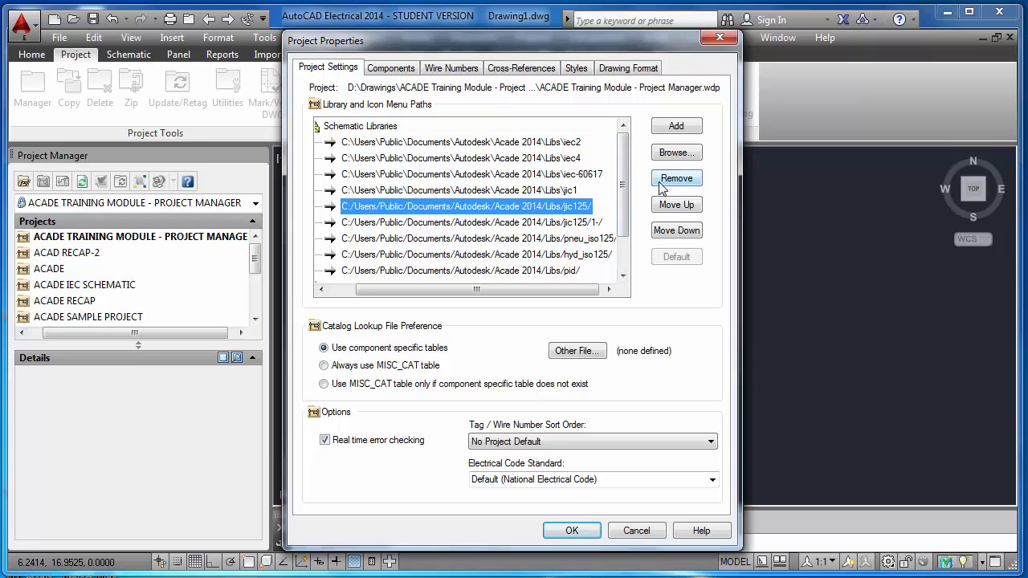
click(676, 205)
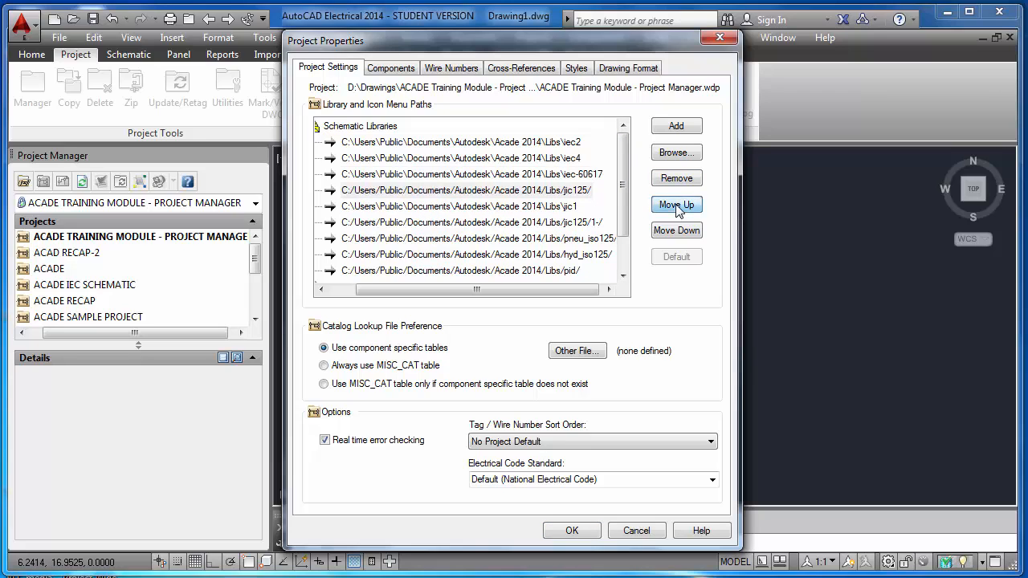
click(676, 205)
click(676, 205)
click(676, 205)
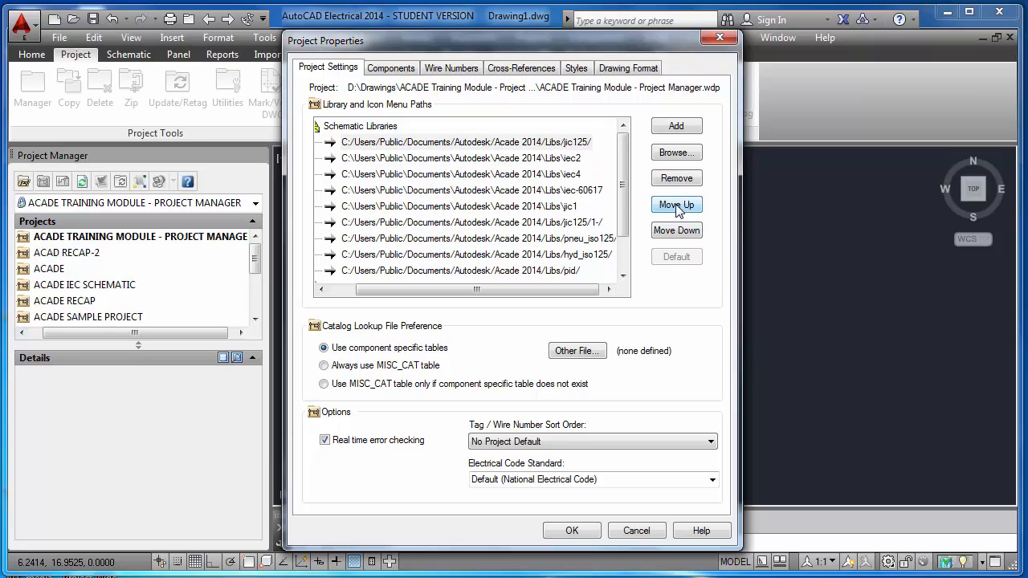
- Move the Libs/jic125/1-/ path up to second place in the Schematic Libraries, directly below Libs/jic125/
click(585, 223)
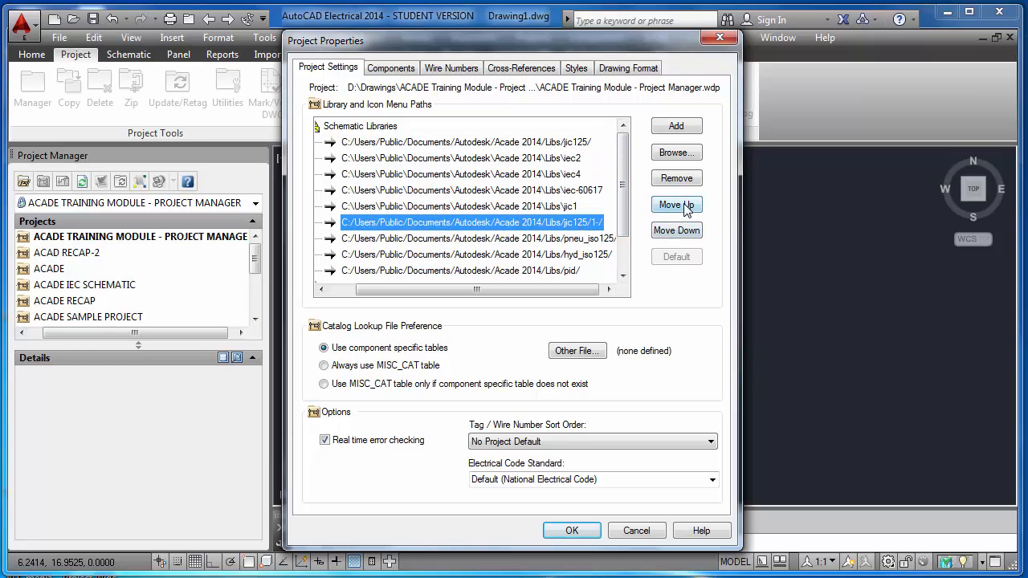
click(685, 206)
click(685, 206)
click(685, 206)
click(685, 207)
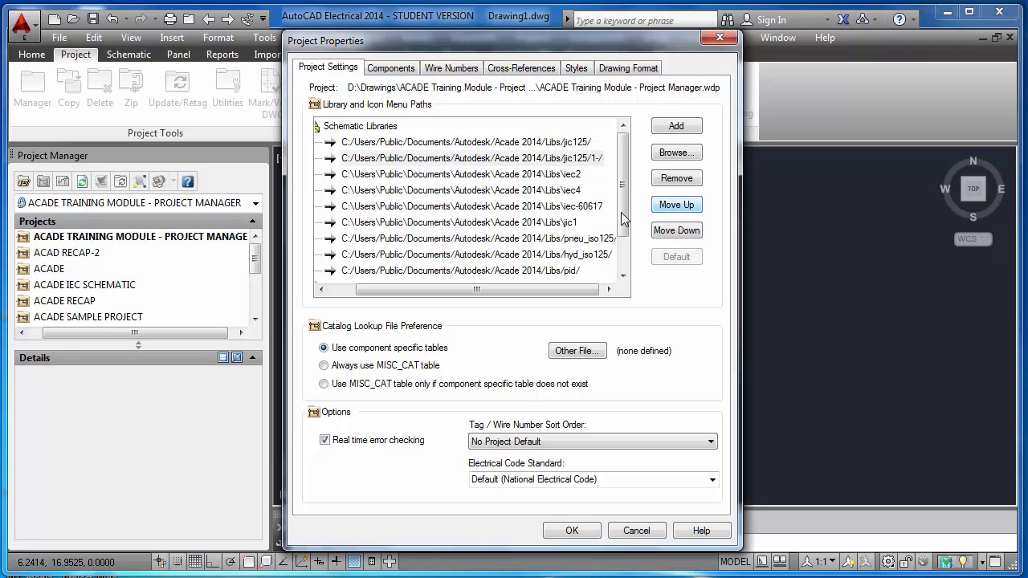
- Move the Libs\jic1 path up to third place in the Schematic Libraries, directly below Libs/jic125/1-/
click(575, 222)
click(676, 207)
click(676, 206)
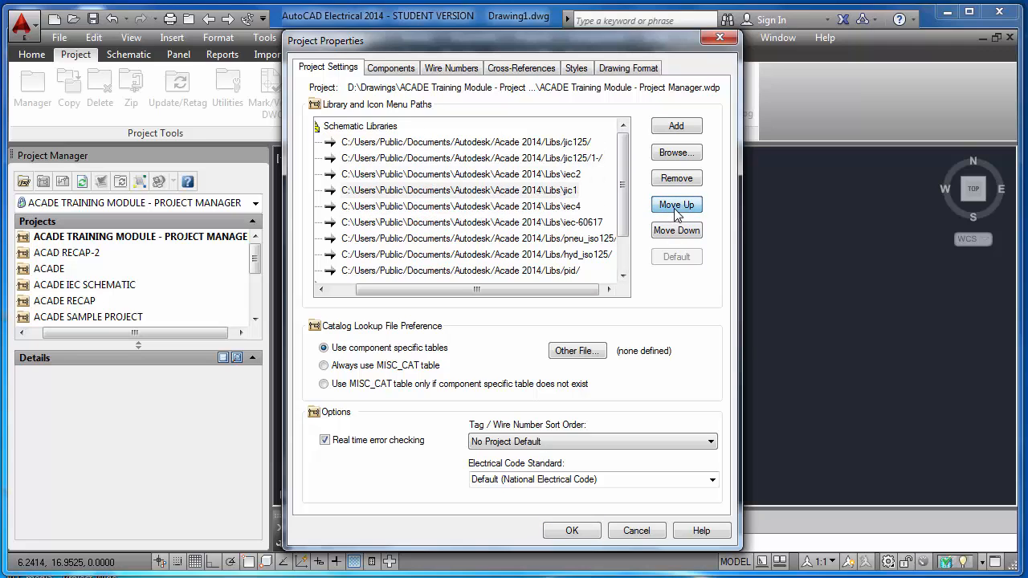
click(674, 209)
click(674, 209)
click(676, 233)
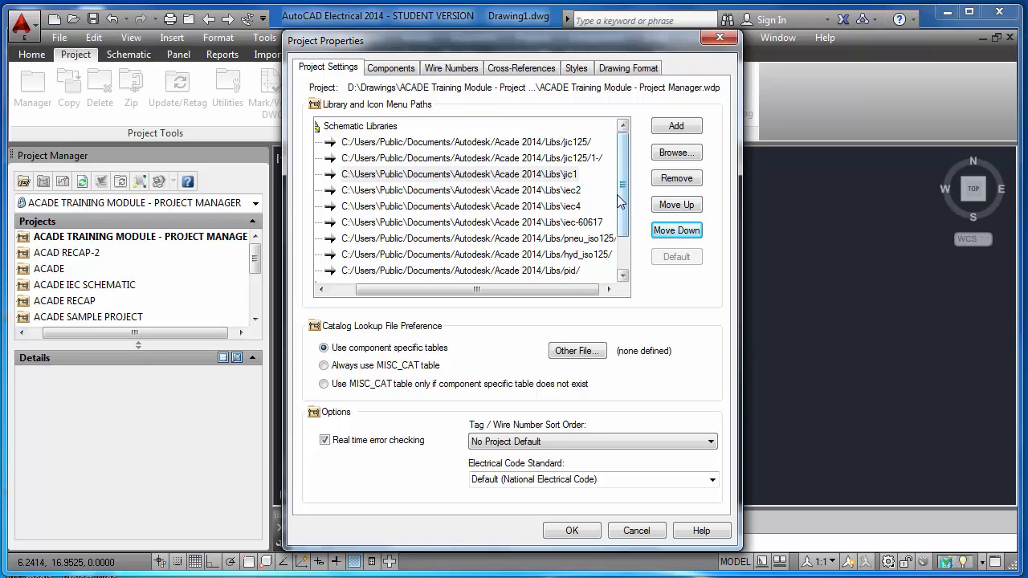
click(545, 196)
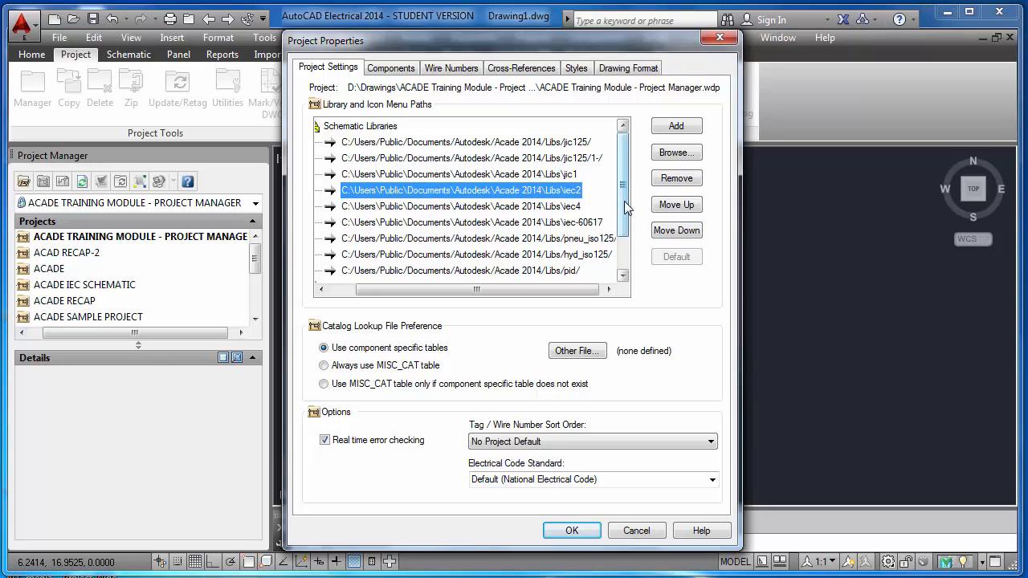
- Try to add a new path under Schematic Libraries by browsing for its folder, and cancel the folder selection
drag(626, 213, 625, 234)
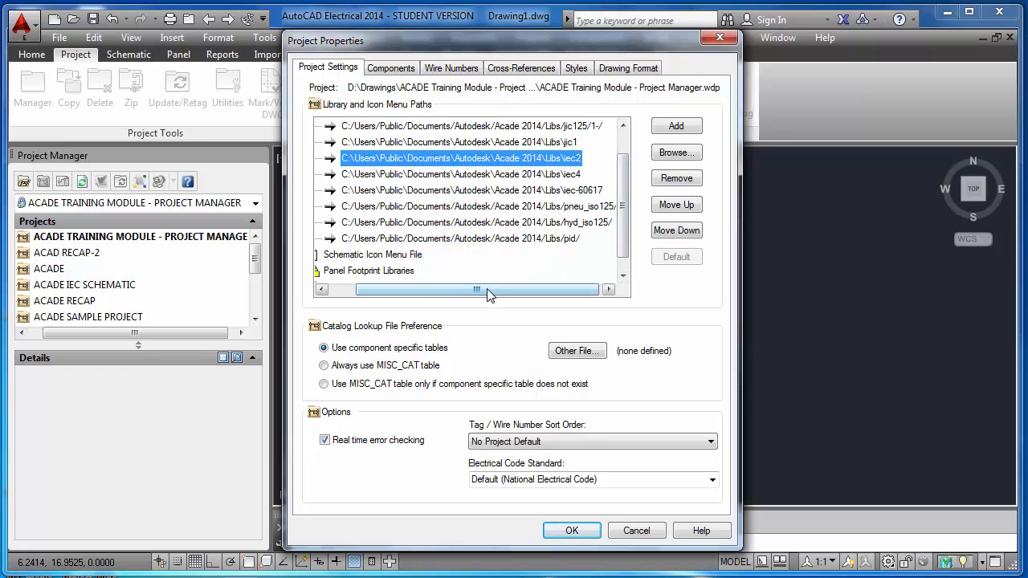
drag(488, 290, 456, 291)
scroll(482, 200, up, 2)
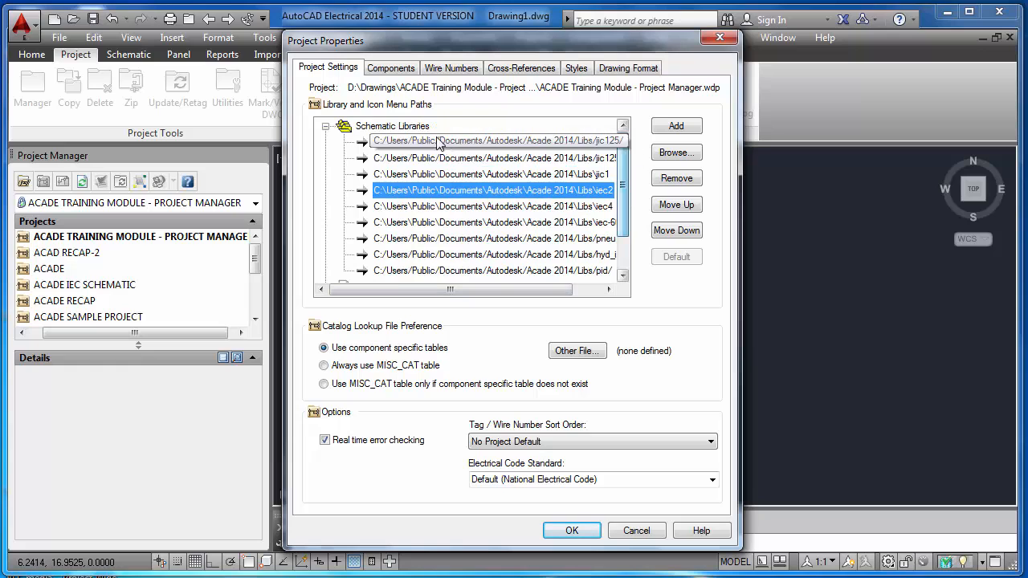
click(411, 128)
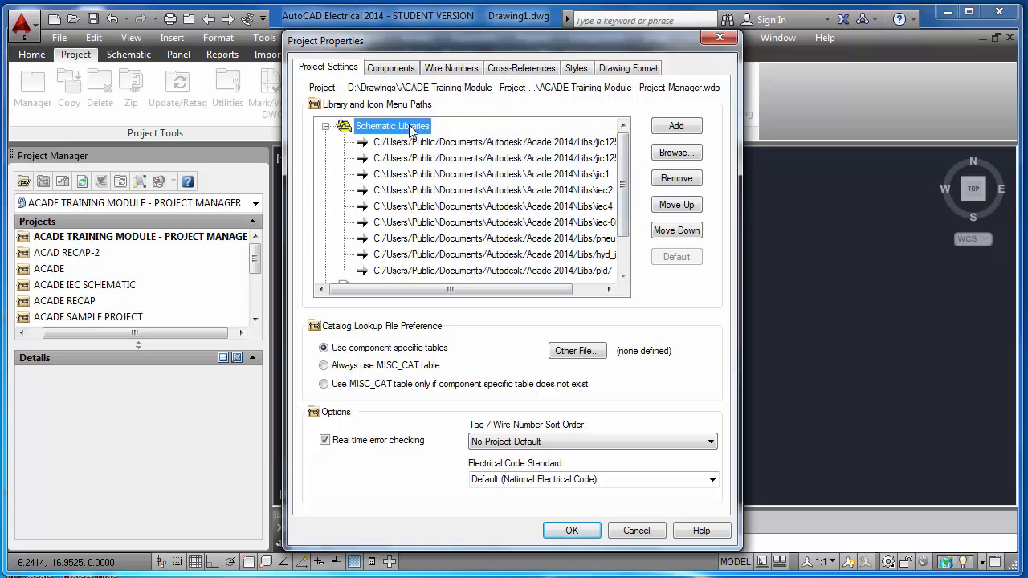
click(679, 133)
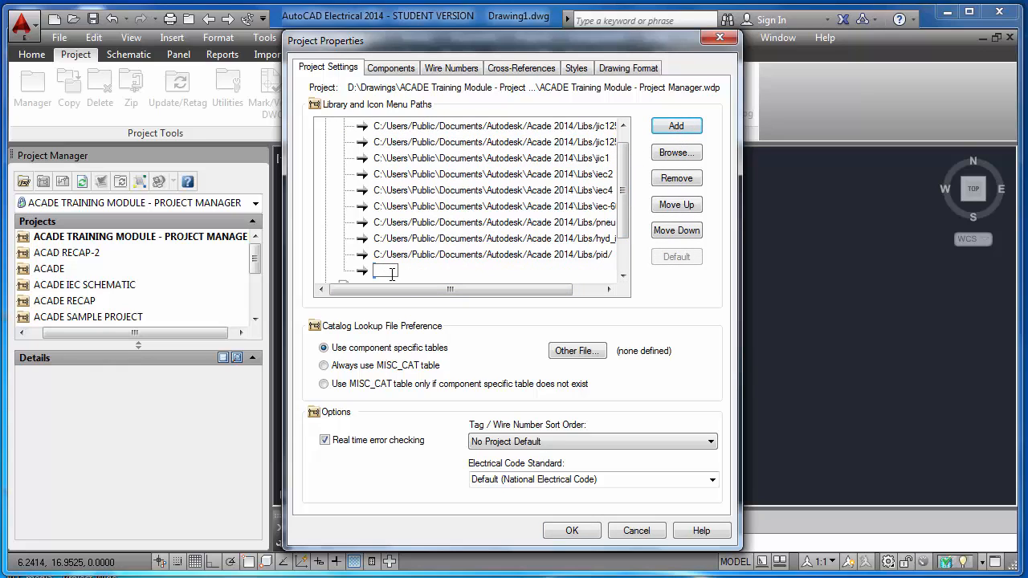
click(675, 155)
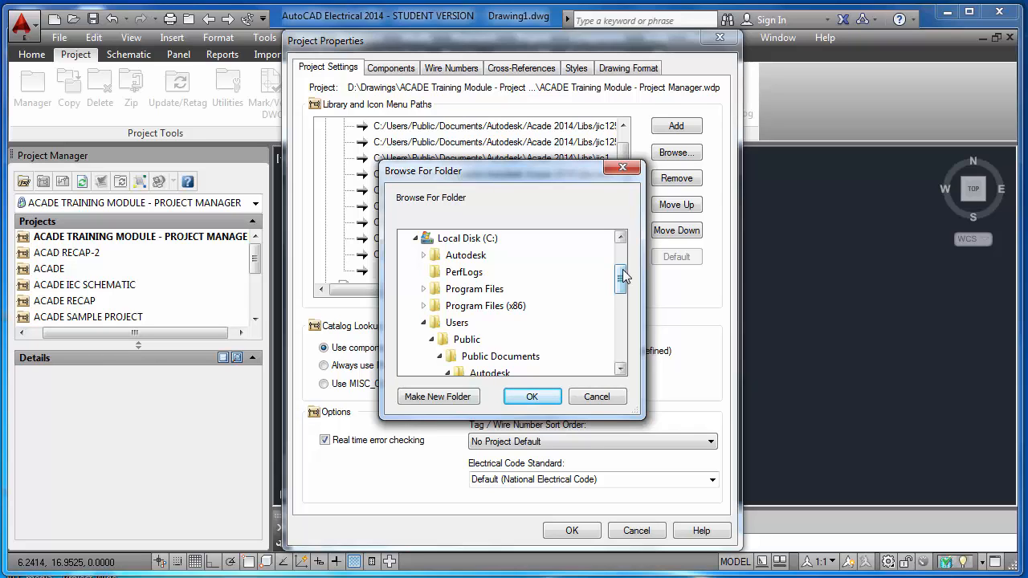
click(587, 396)
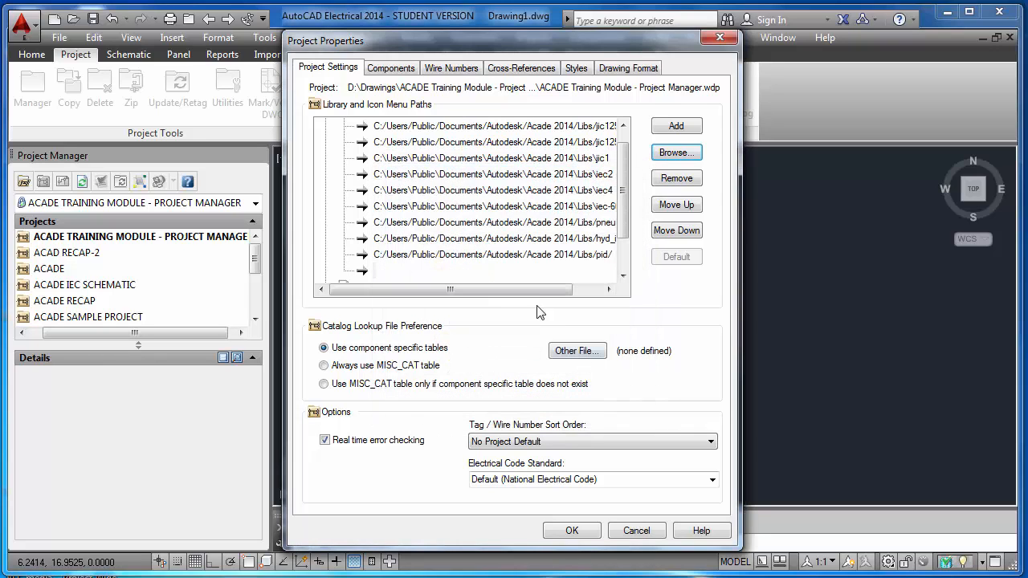
- Add another blank path entry at the end of the Schematic Libraries list
drag(534, 294, 565, 296)
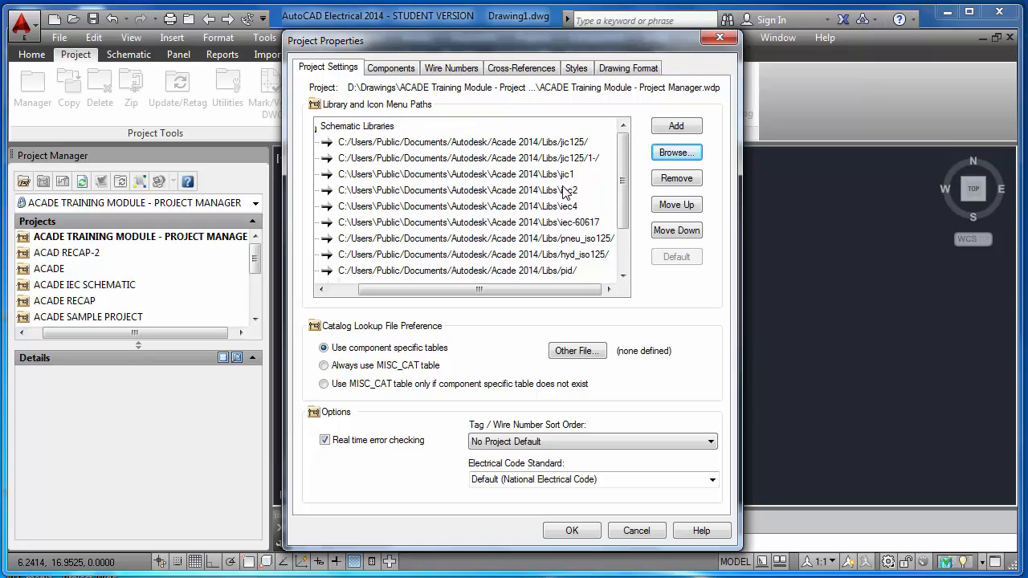
click(370, 129)
click(676, 126)
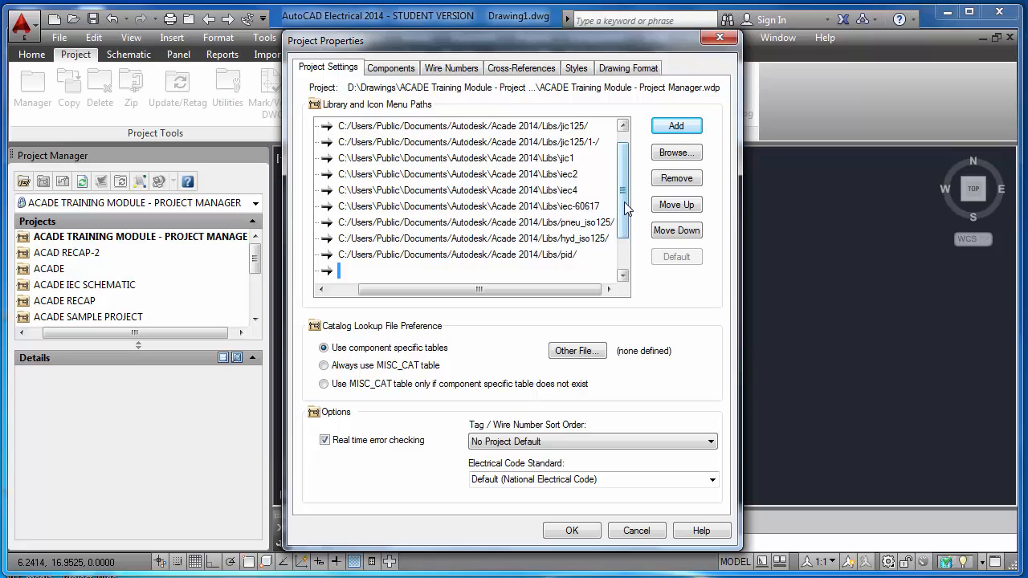
scroll(558, 281, down, 1)
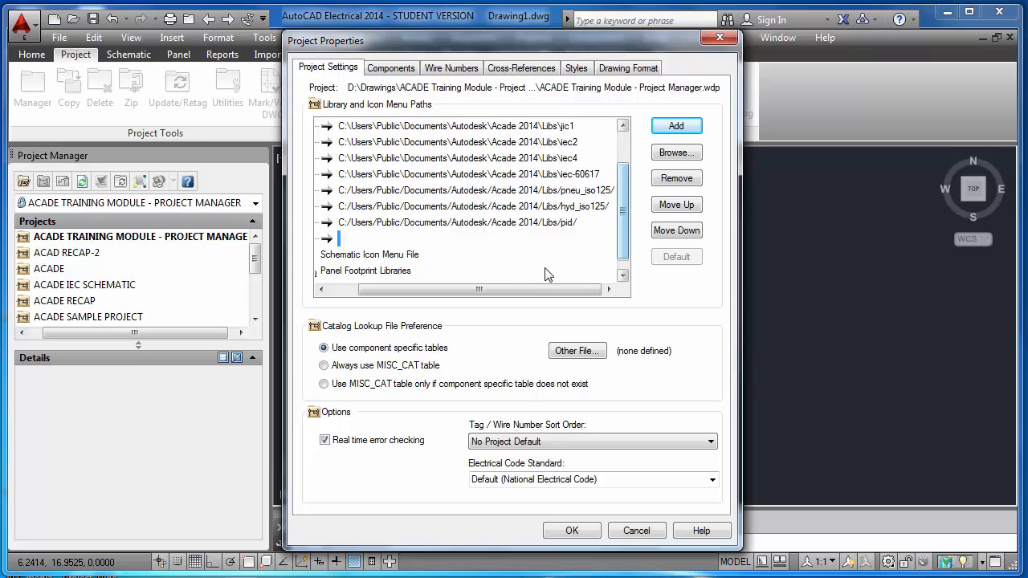
- Expand the Schematic Icon Menu File entry and examine the full path of its menu file
drag(528, 293, 466, 302)
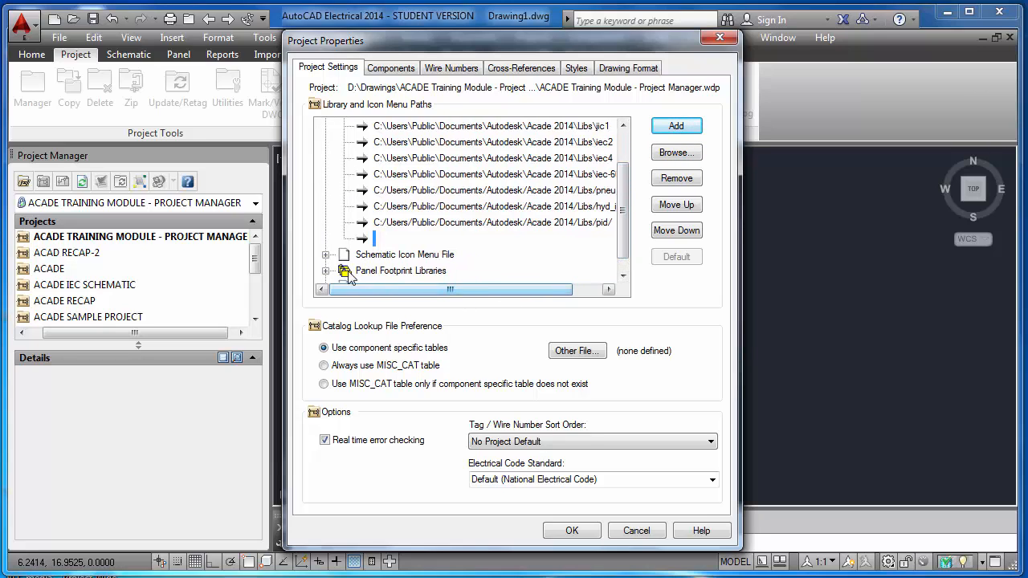
click(326, 255)
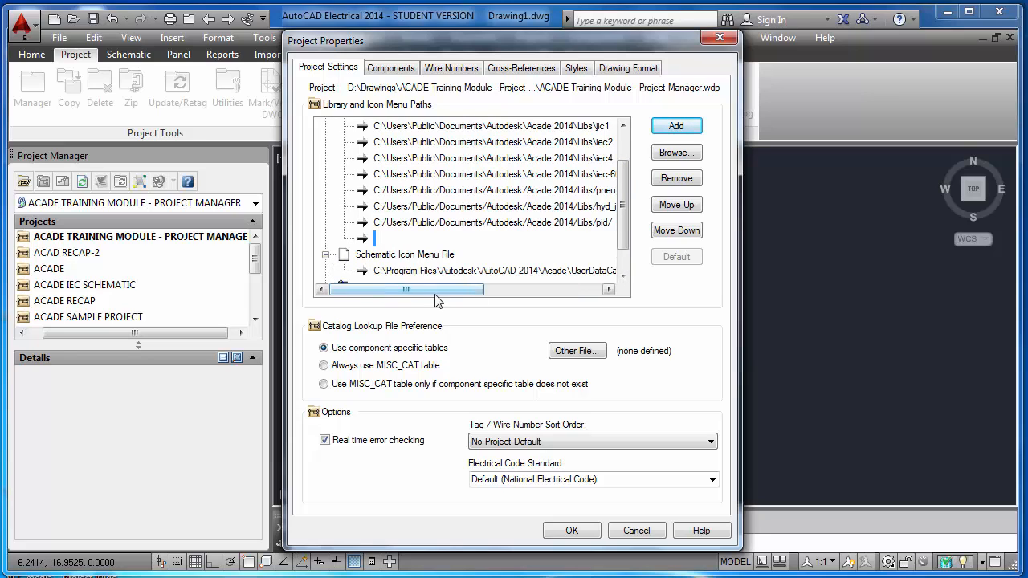
scroll(619, 258, down, 1)
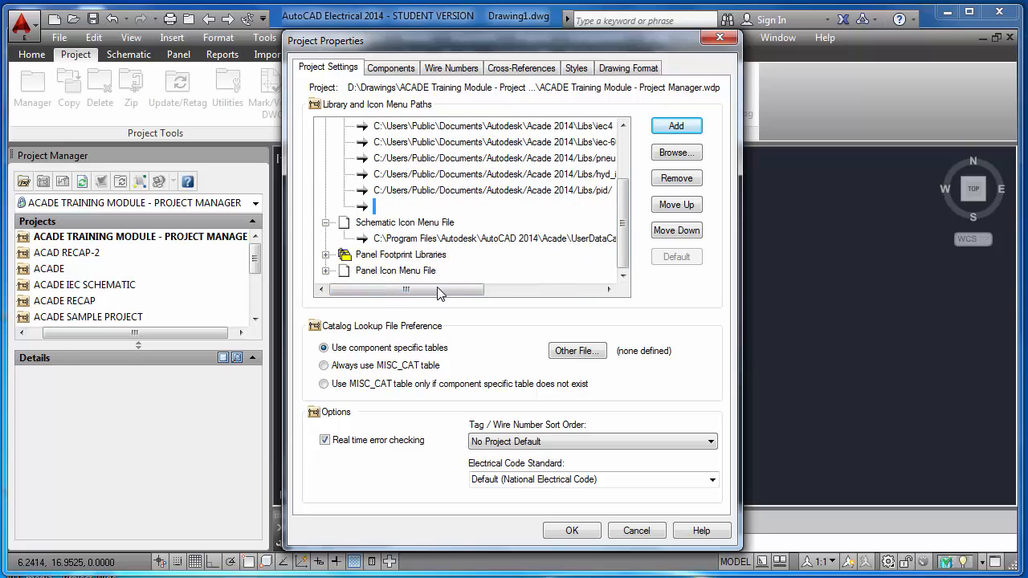
drag(406, 290, 430, 290)
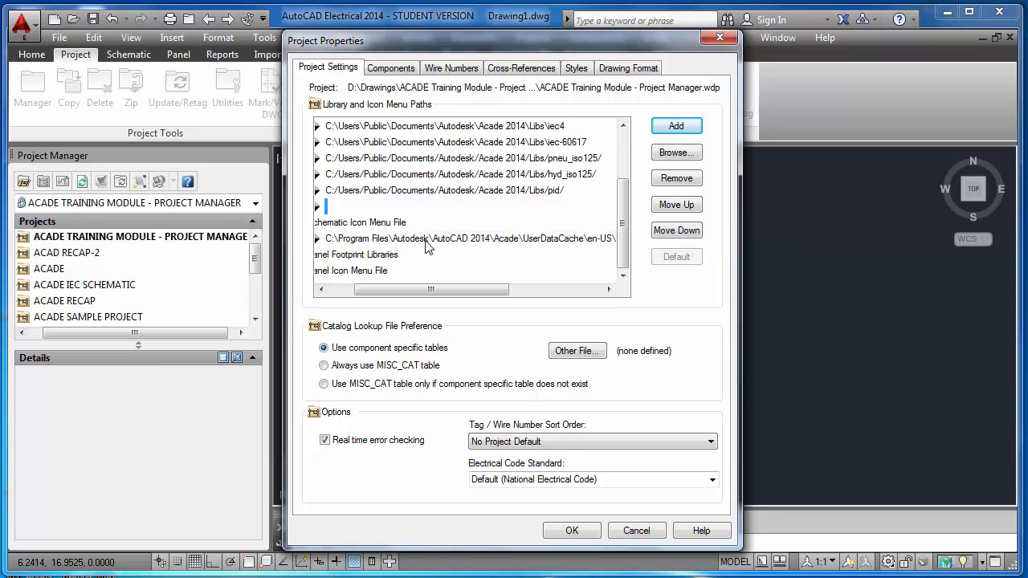
drag(400, 289, 375, 289)
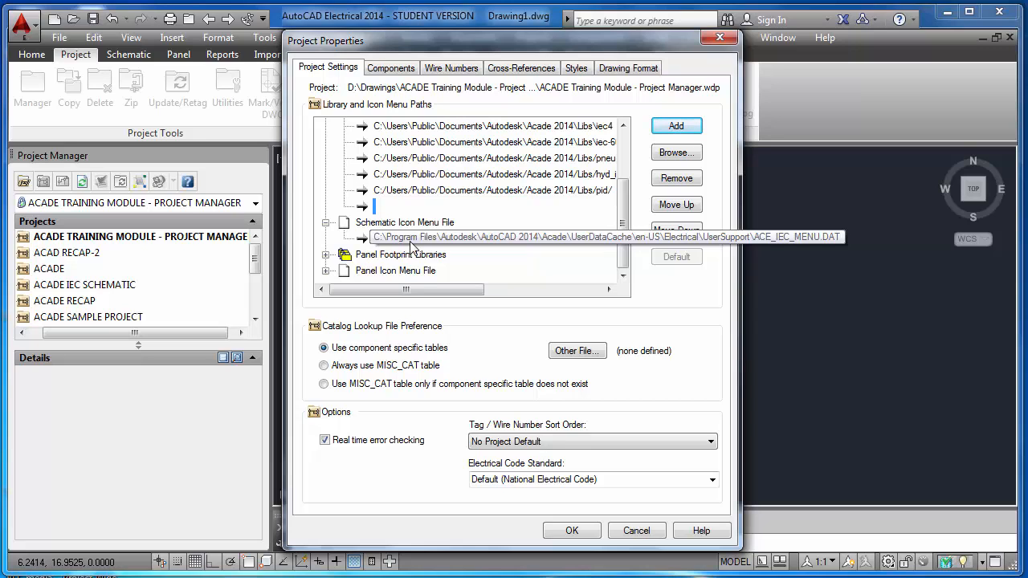
- Replace the schematic icon menu file with ACE_JIC_MENU.DAT from the UserSupport folder
click(446, 223)
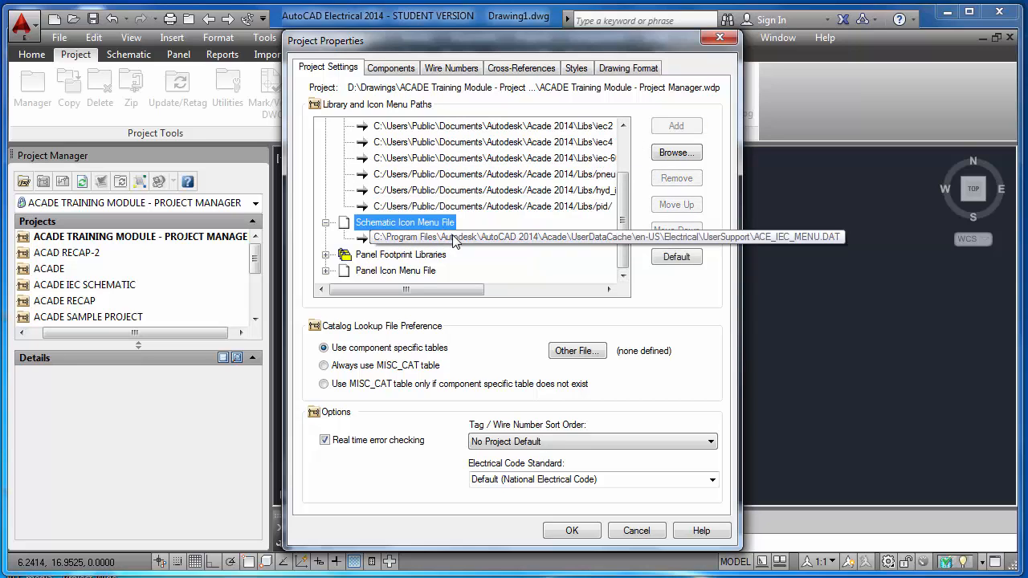
click(533, 241)
click(676, 153)
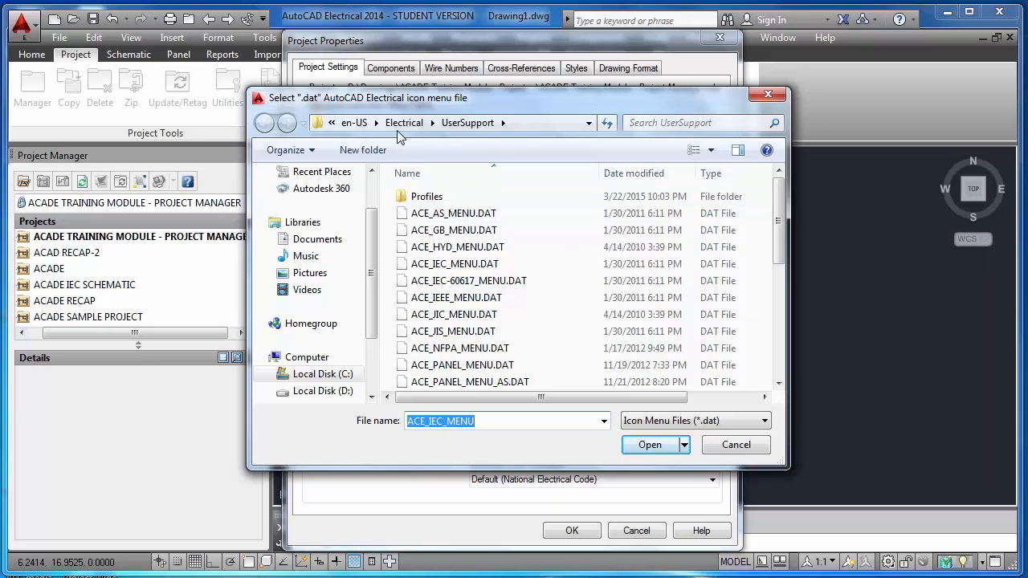
click(516, 123)
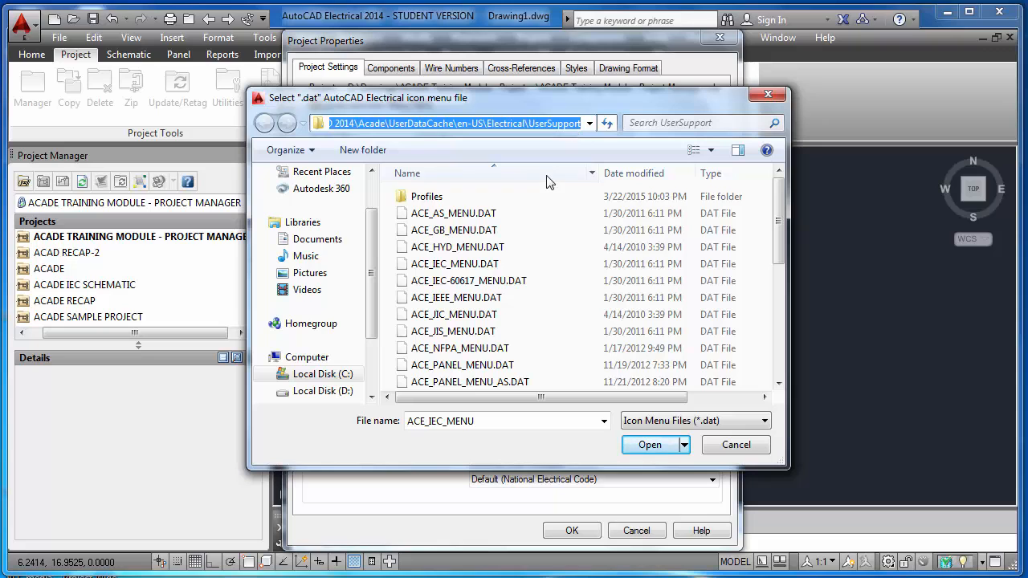
drag(776, 243, 778, 384)
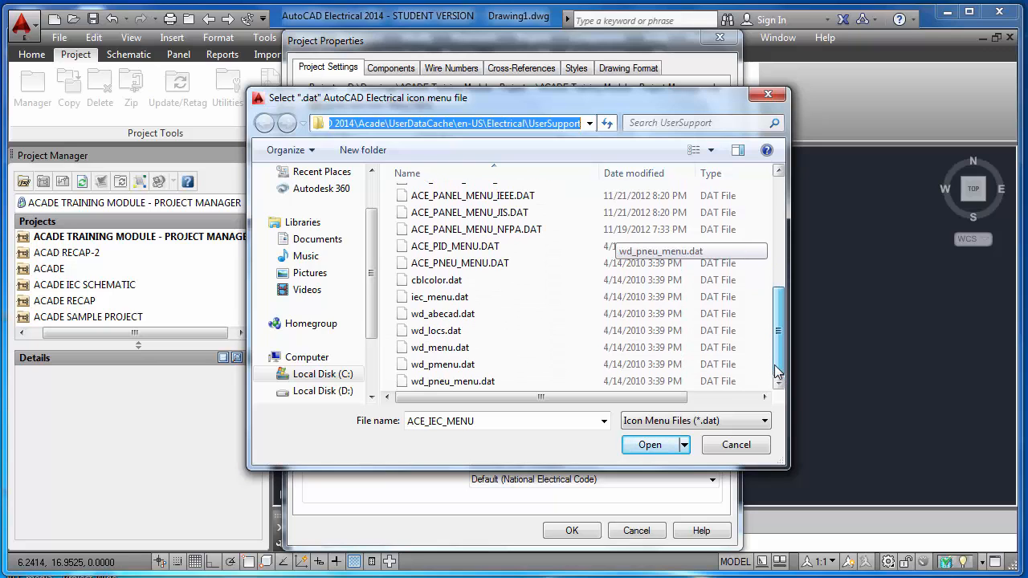
scroll(767, 320, up, 2)
scroll(767, 320, up, 3)
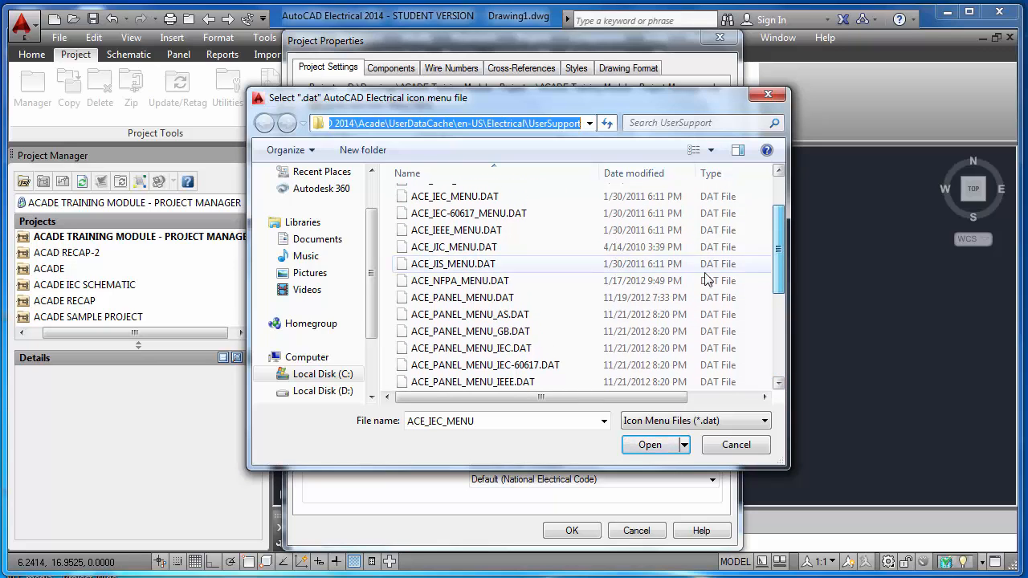
click(469, 247)
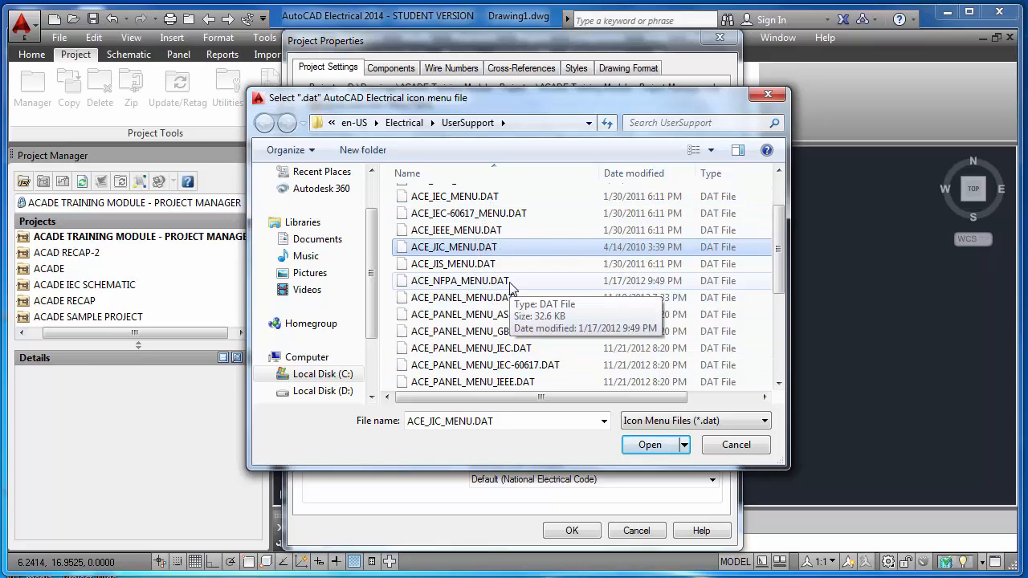
click(649, 444)
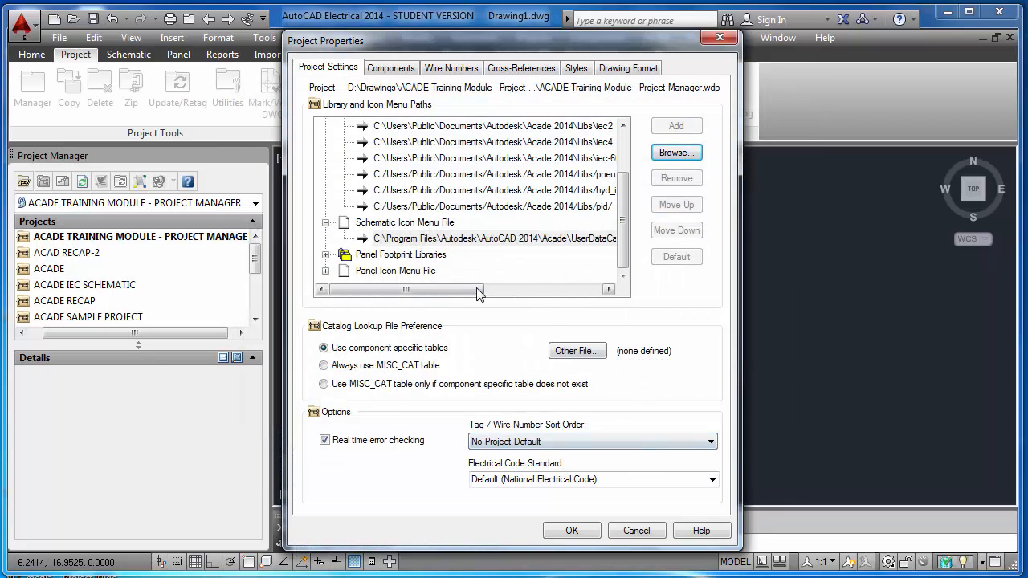
drag(477, 291, 419, 293)
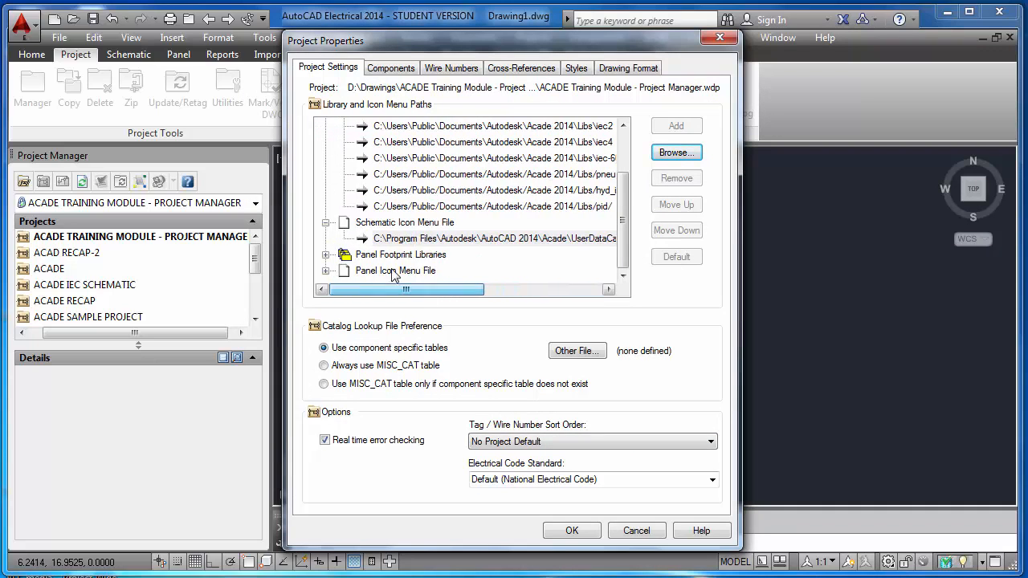
- Examine the Panel Footprint Libraries, Schematic Libraries and Schematic Icon Menu File paths in the project settings
click(327, 255)
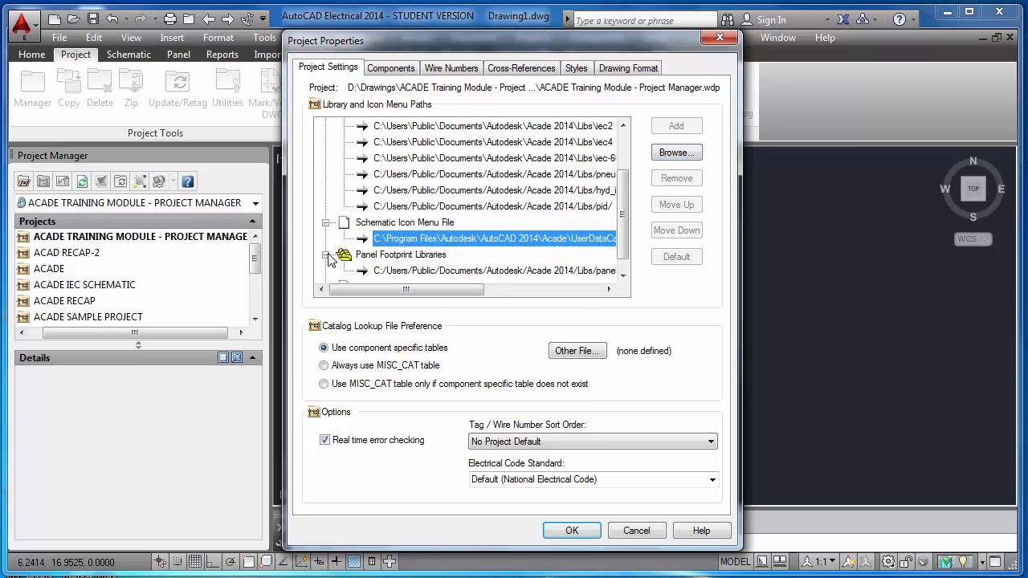
click(326, 255)
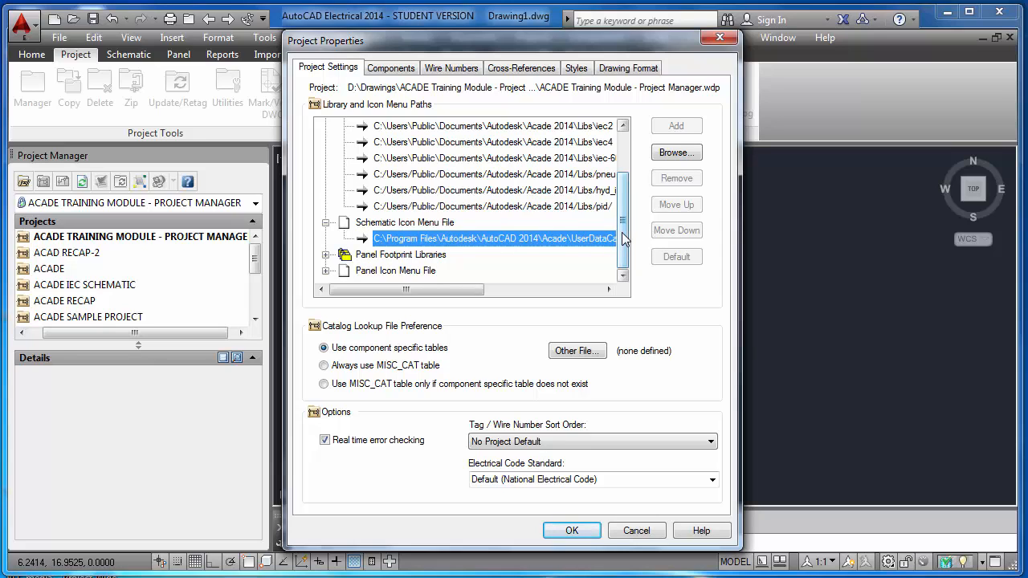
drag(624, 238, 627, 189)
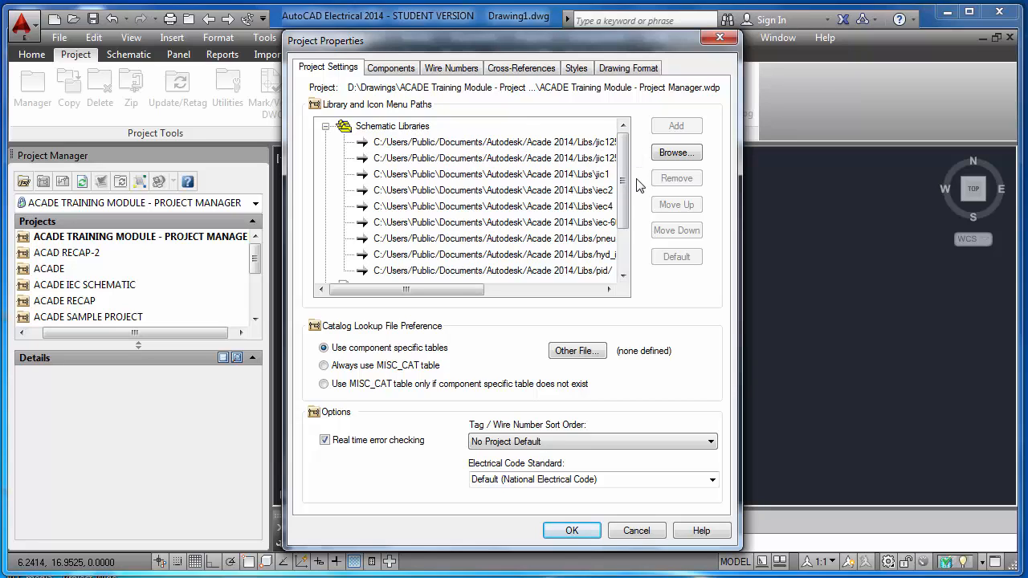
drag(624, 190, 623, 236)
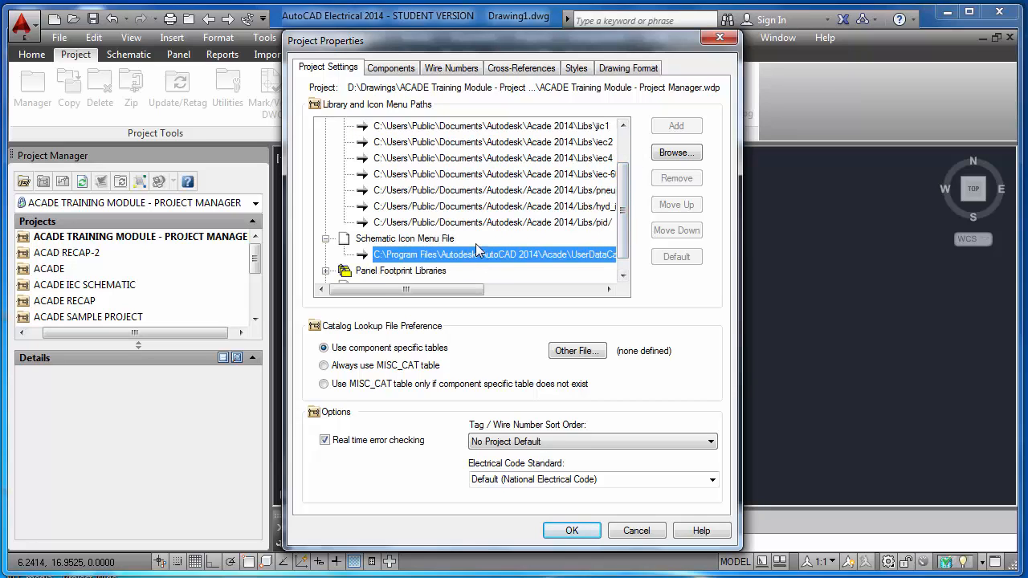
drag(624, 231, 625, 207)
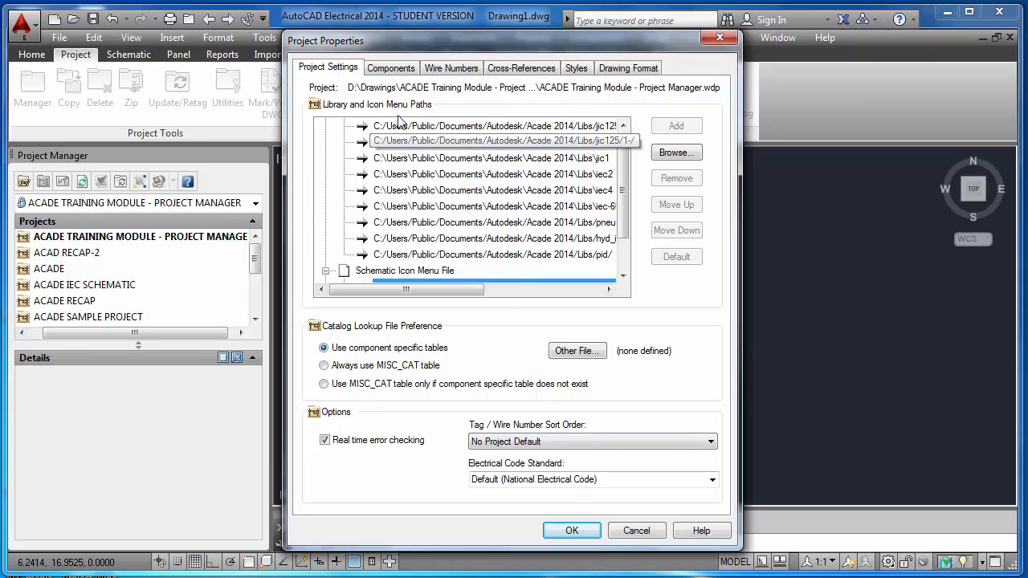
- Examine the project's component tag format, wire number format and placement, and cross-reference settings
click(404, 70)
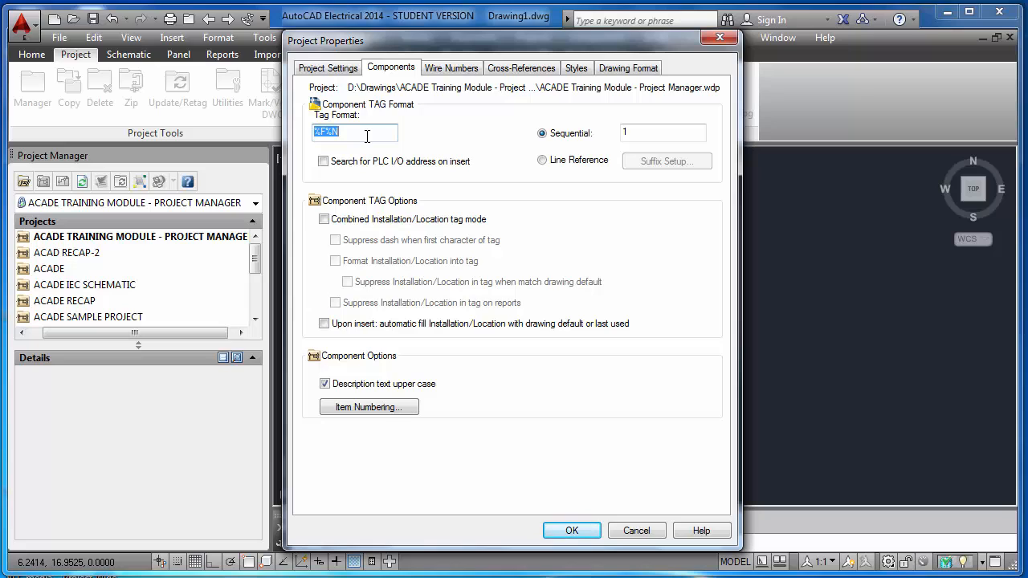
click(352, 133)
click(451, 69)
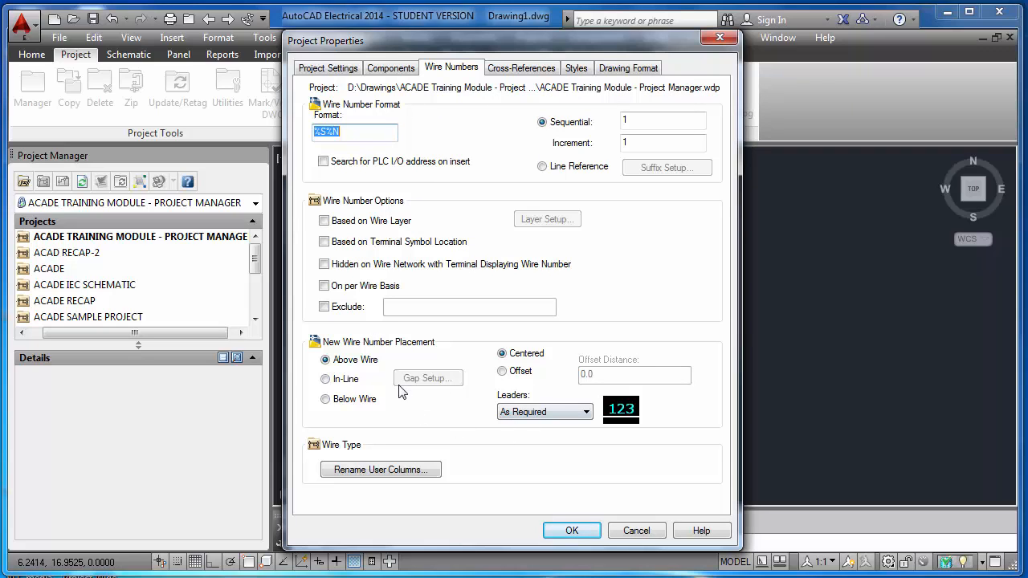
click(407, 69)
click(452, 71)
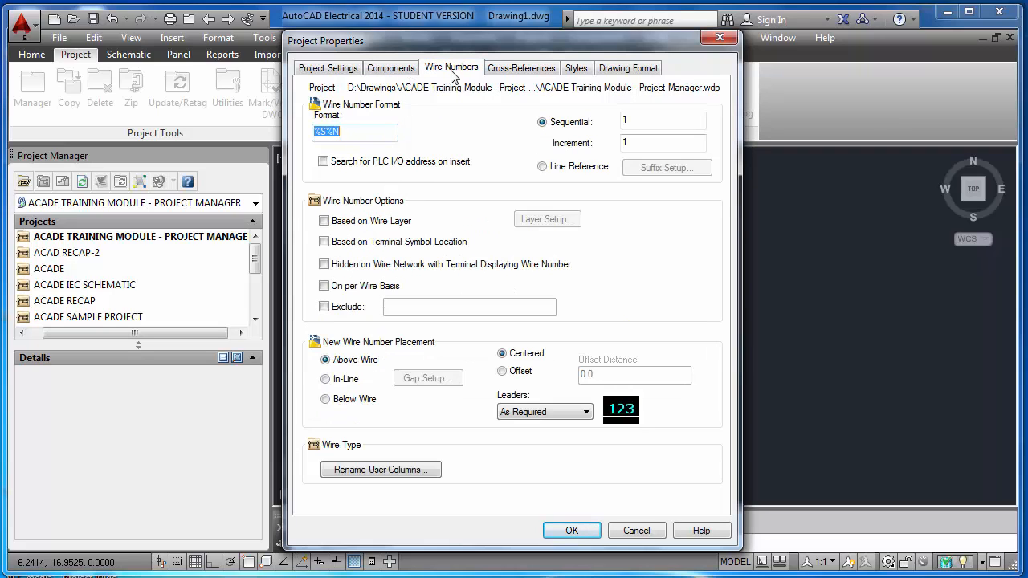
click(523, 69)
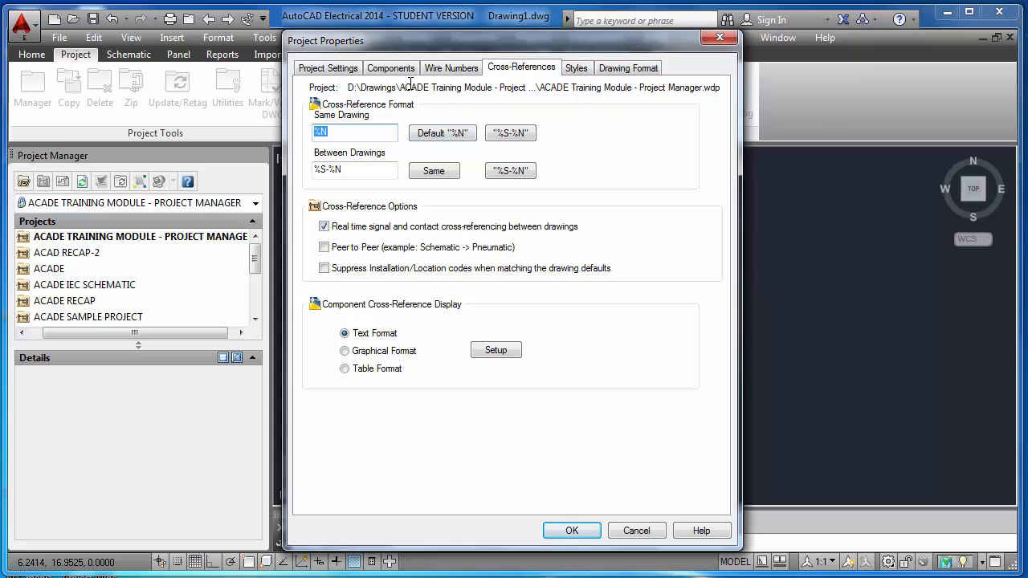
- Try the Gap and Solid wire cross styles in the project's wiring style, and return Wire Cross to Loop
click(575, 70)
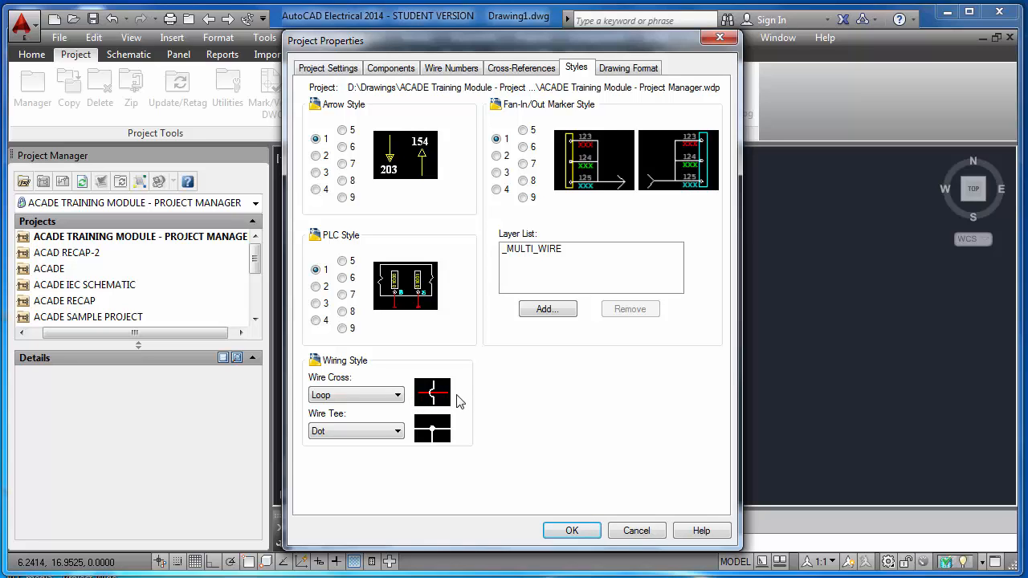
click(397, 395)
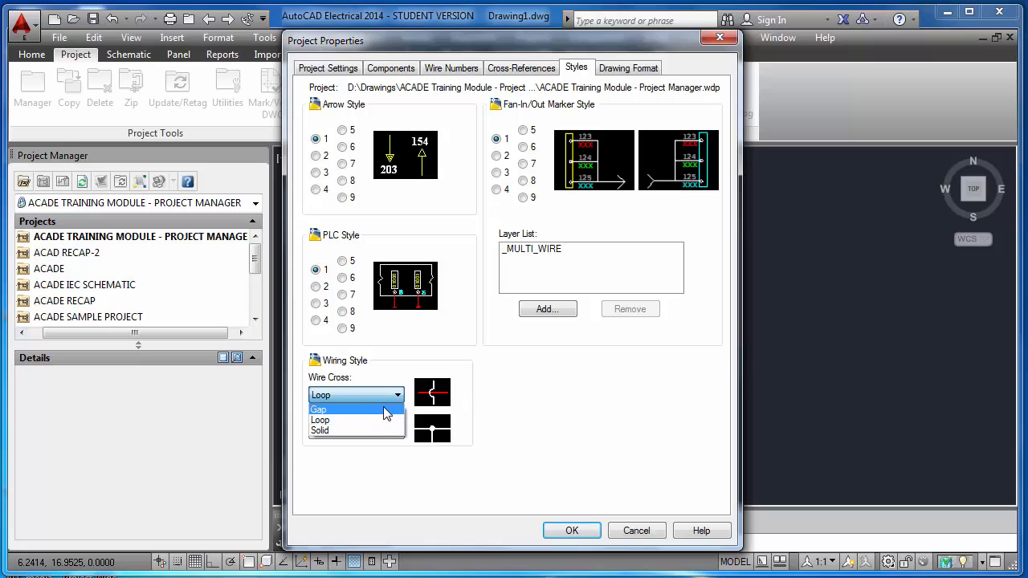
click(388, 416)
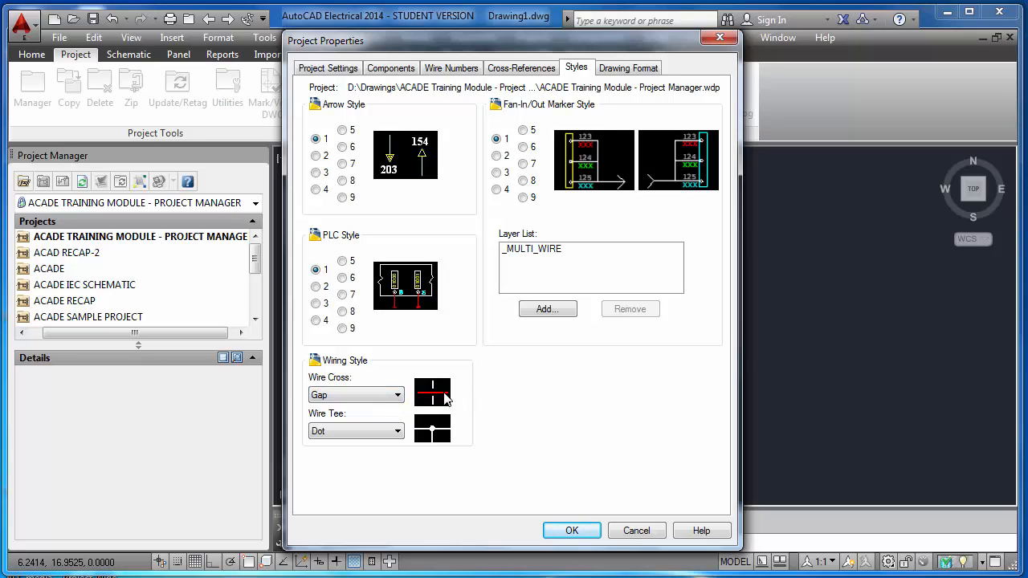
click(397, 395)
click(376, 431)
click(399, 398)
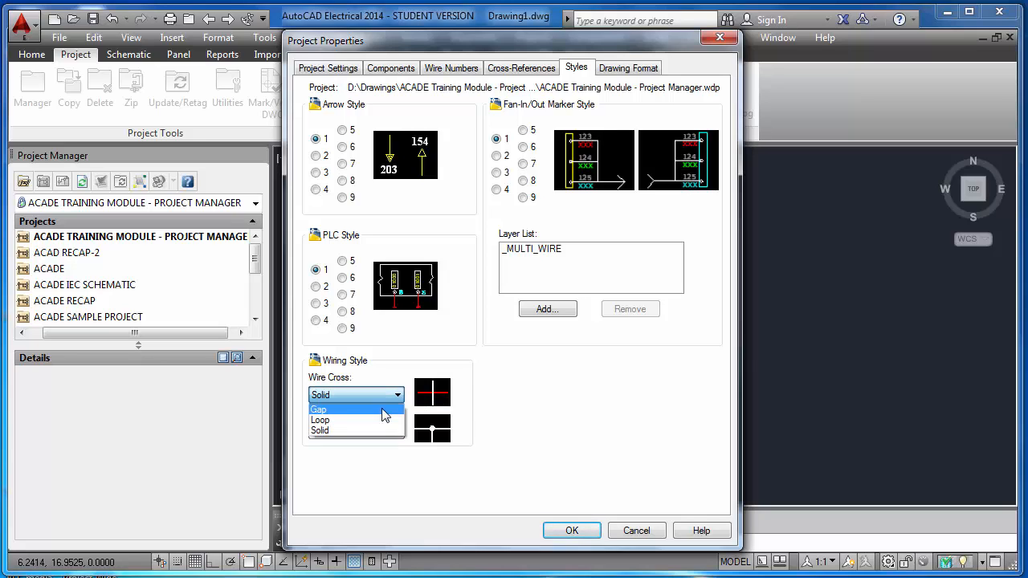
click(383, 410)
click(396, 395)
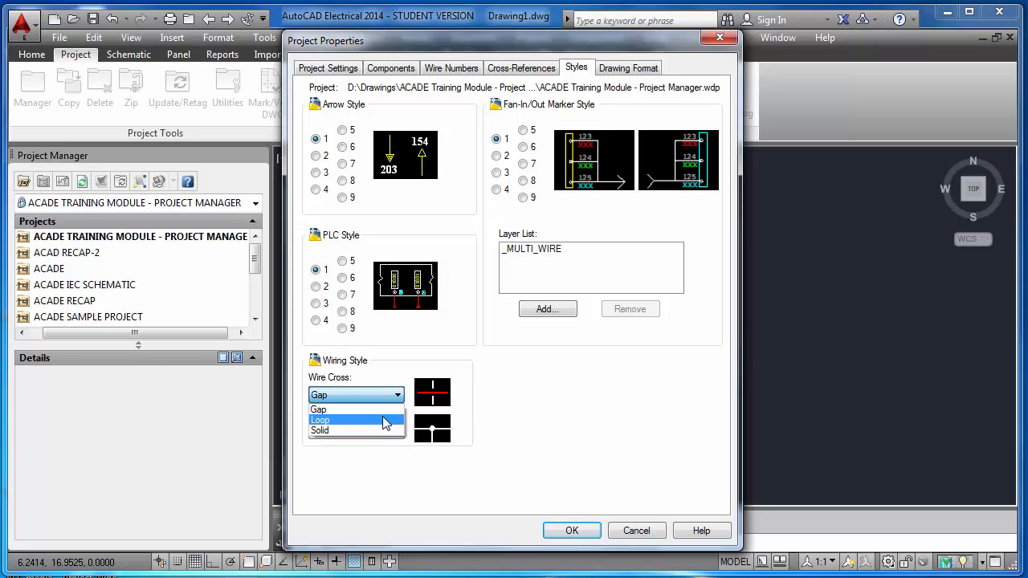
click(384, 420)
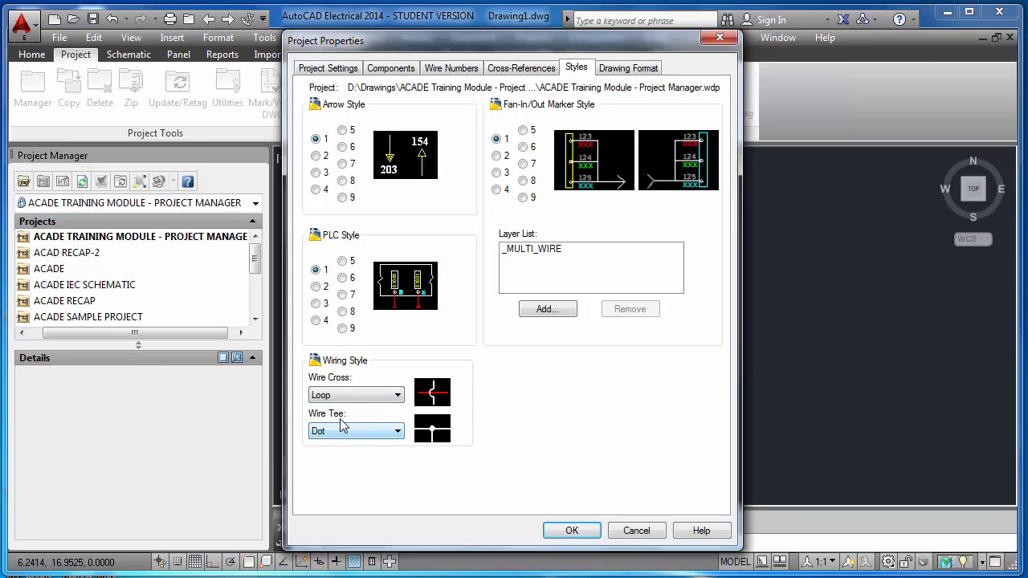
- Try the None, Angle 1 and Angle 2 wire tee styles, and return Wire Tee to Dot
click(397, 433)
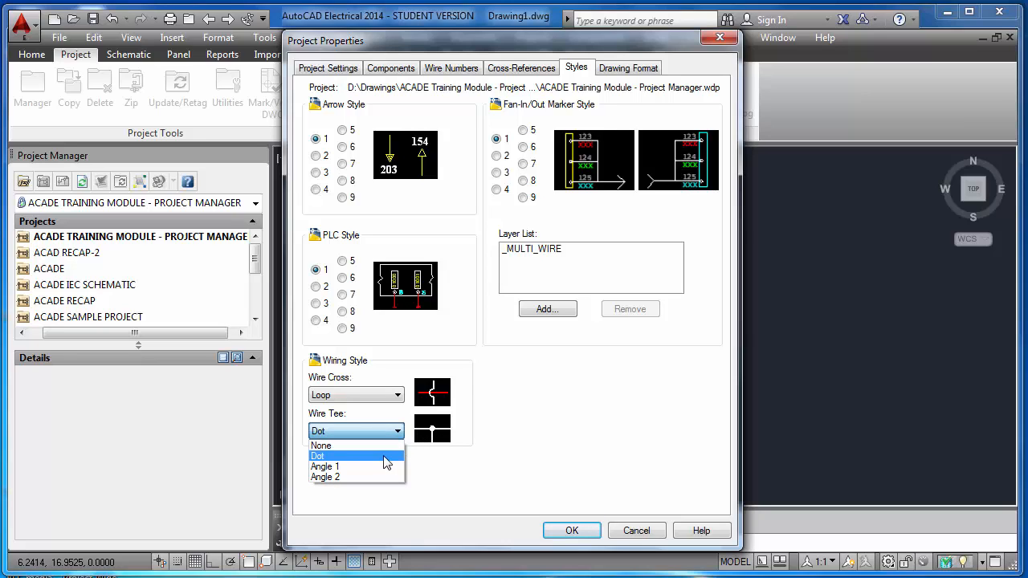
click(391, 446)
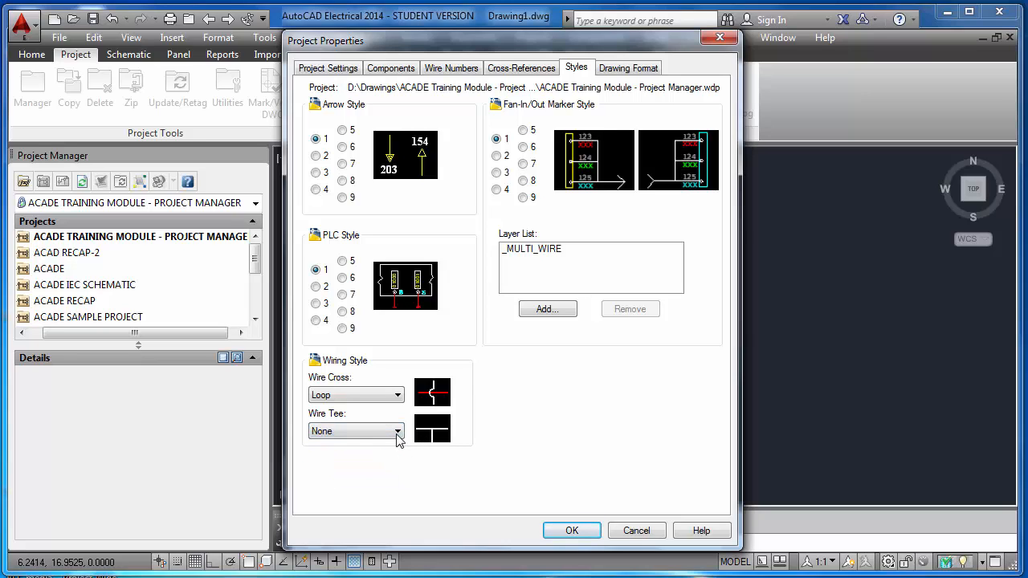
click(397, 431)
click(368, 466)
click(397, 431)
click(368, 475)
click(398, 432)
click(376, 454)
- In the project's drawing format, set the scale to Inch and the format referencing to Reference Numbers
click(627, 68)
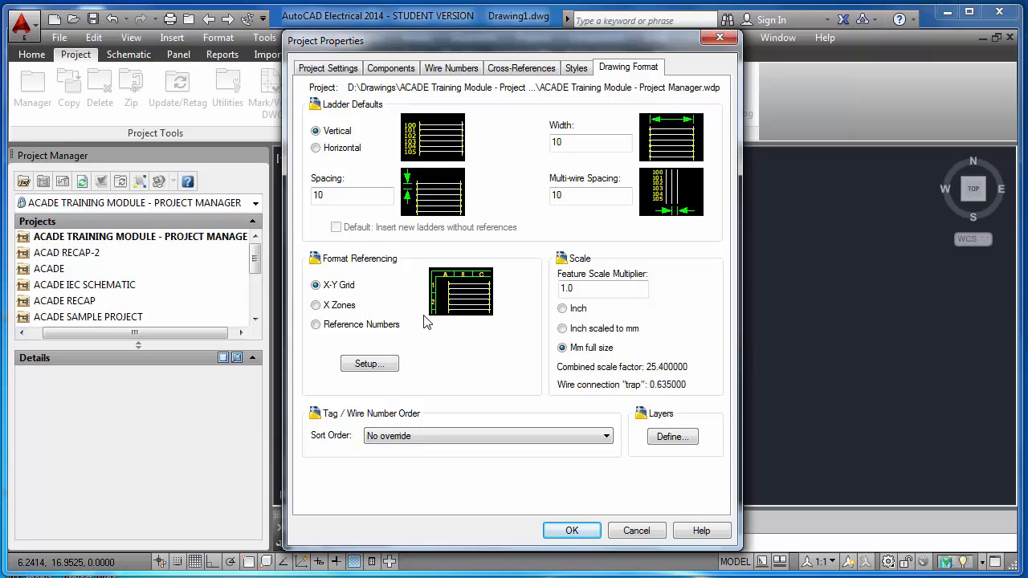
click(318, 325)
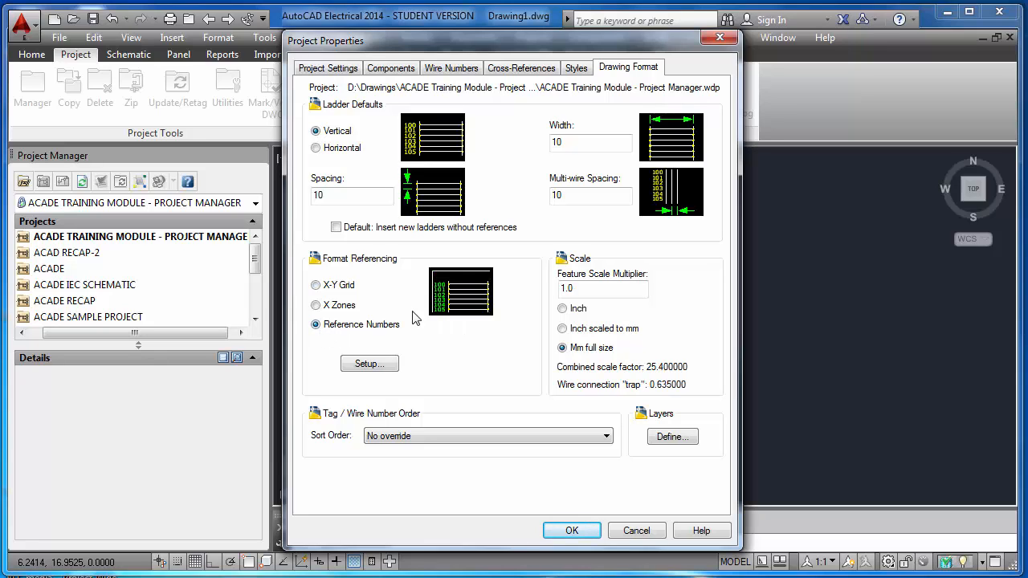
click(325, 308)
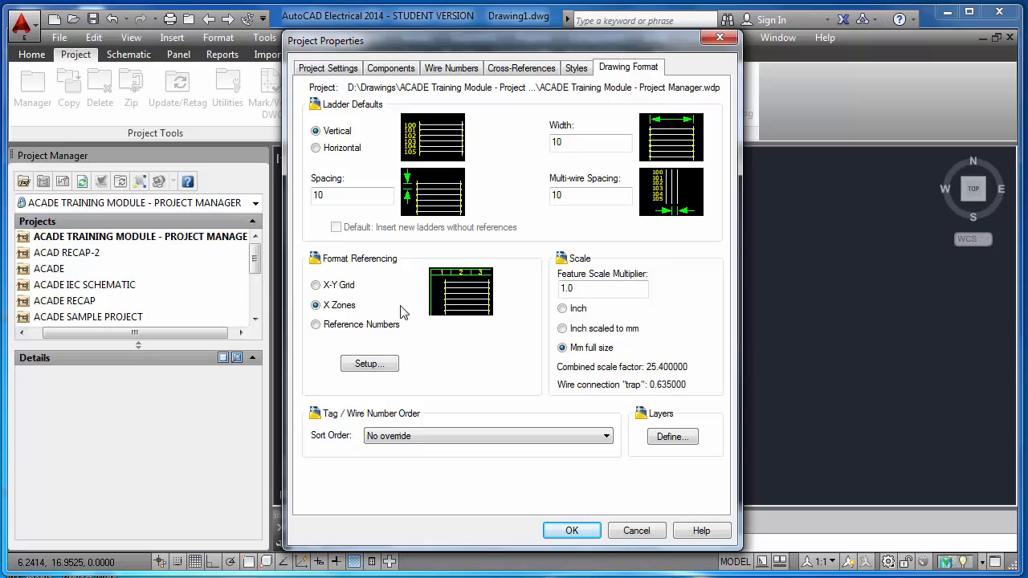
click(316, 286)
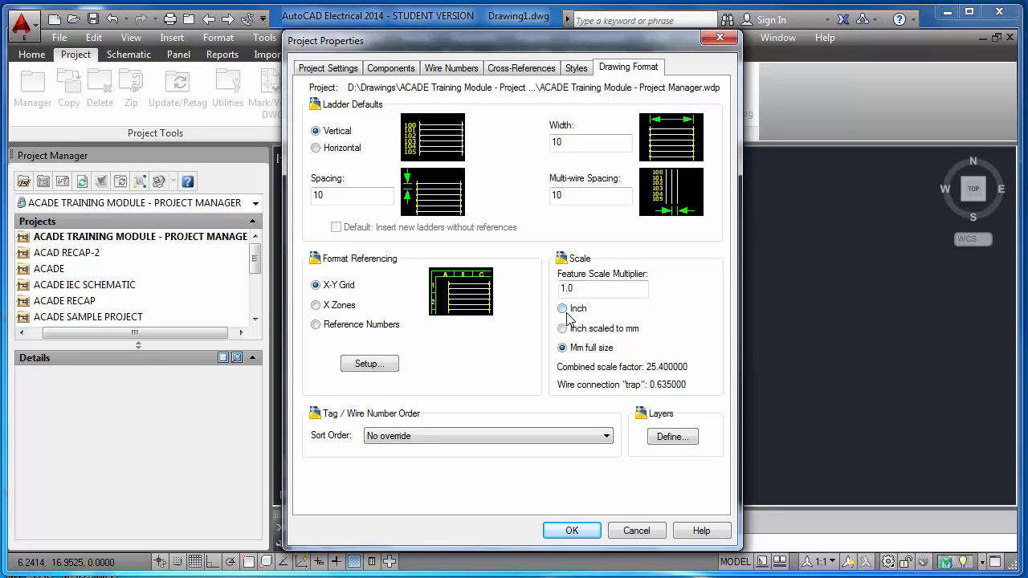
click(563, 309)
click(317, 324)
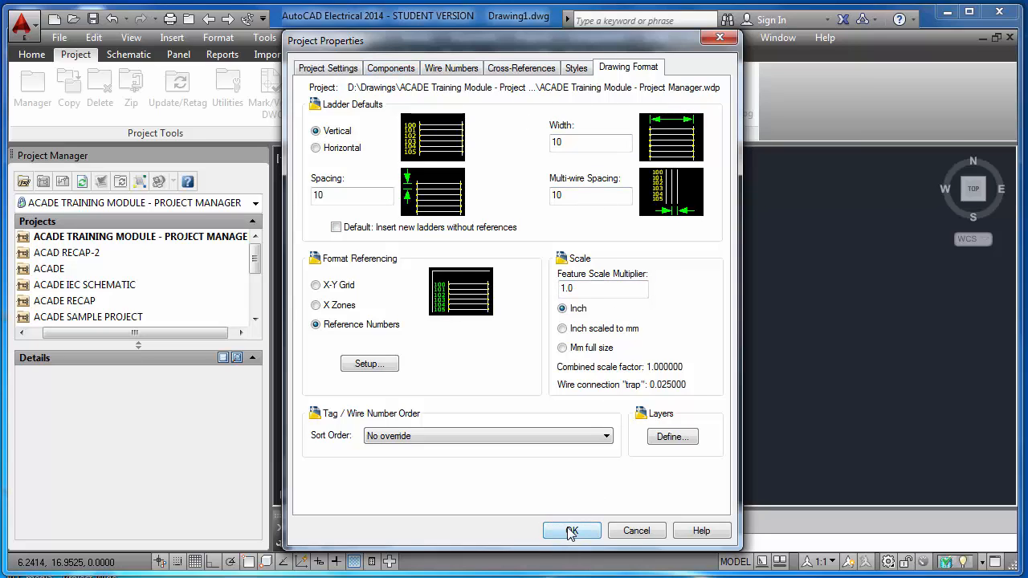
- Review the project property pages from Project Settings through Drawing Format once more, and accept the project properties
click(351, 78)
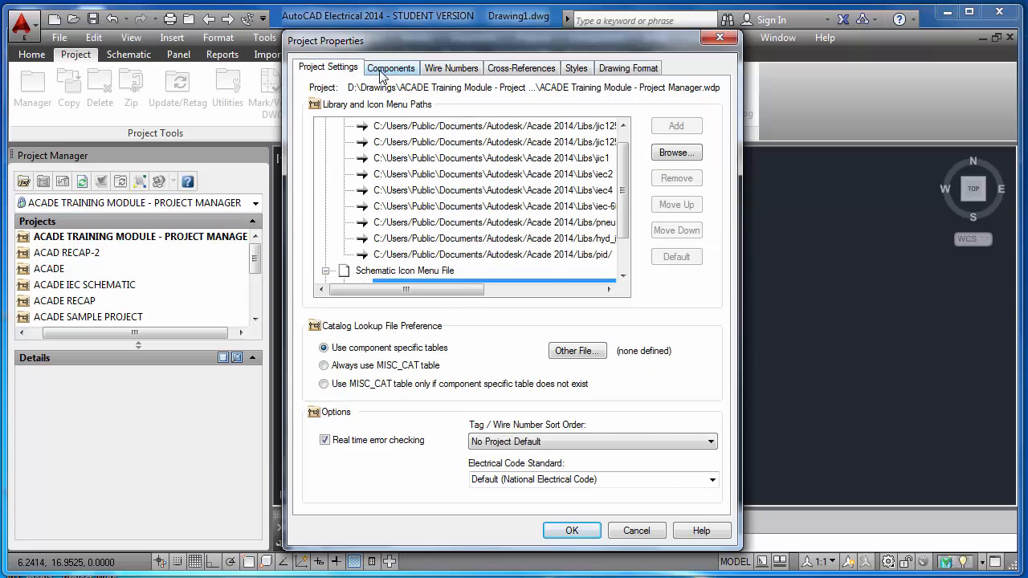
click(390, 69)
click(454, 69)
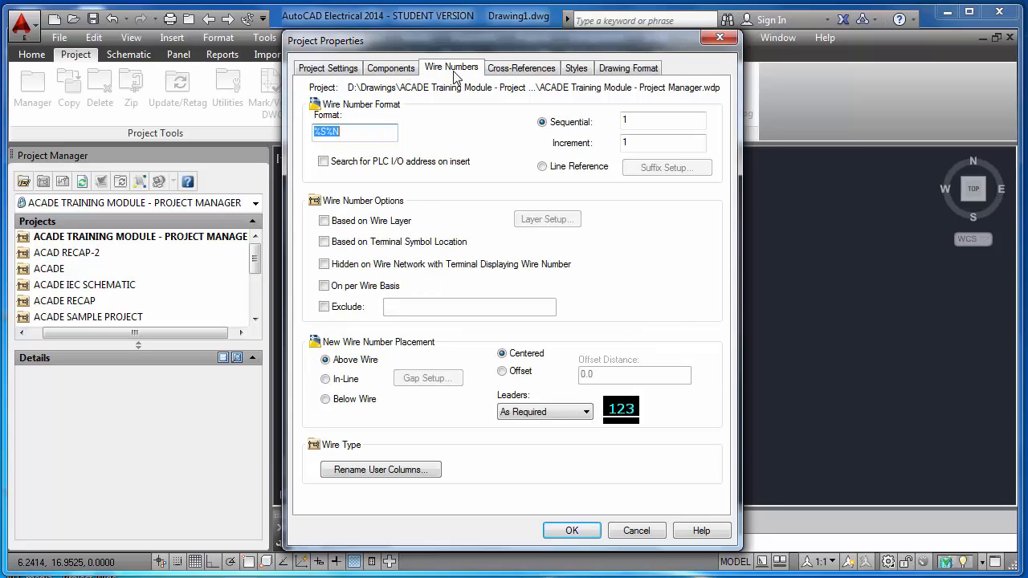
click(524, 71)
click(572, 73)
click(618, 72)
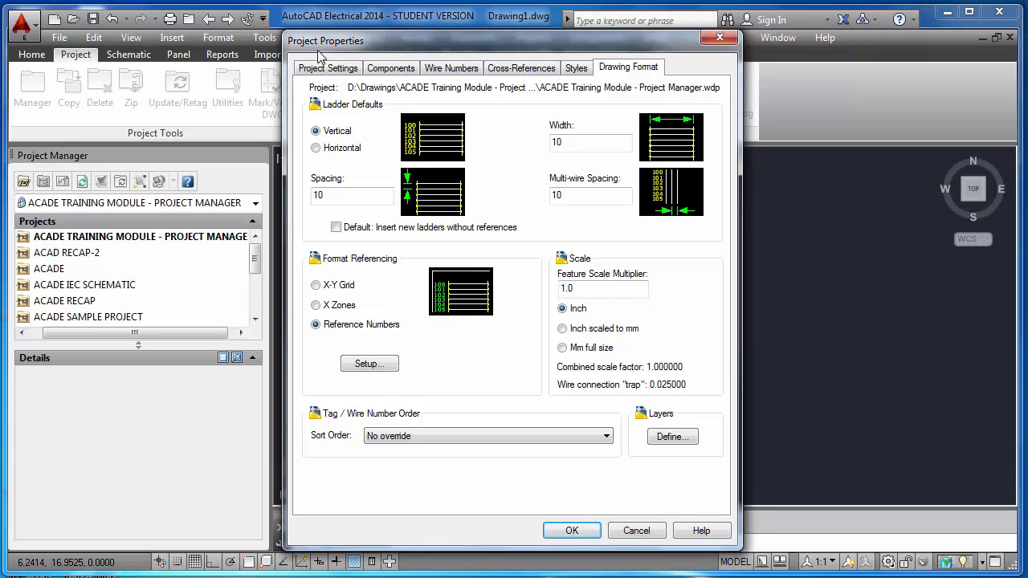
click(345, 77)
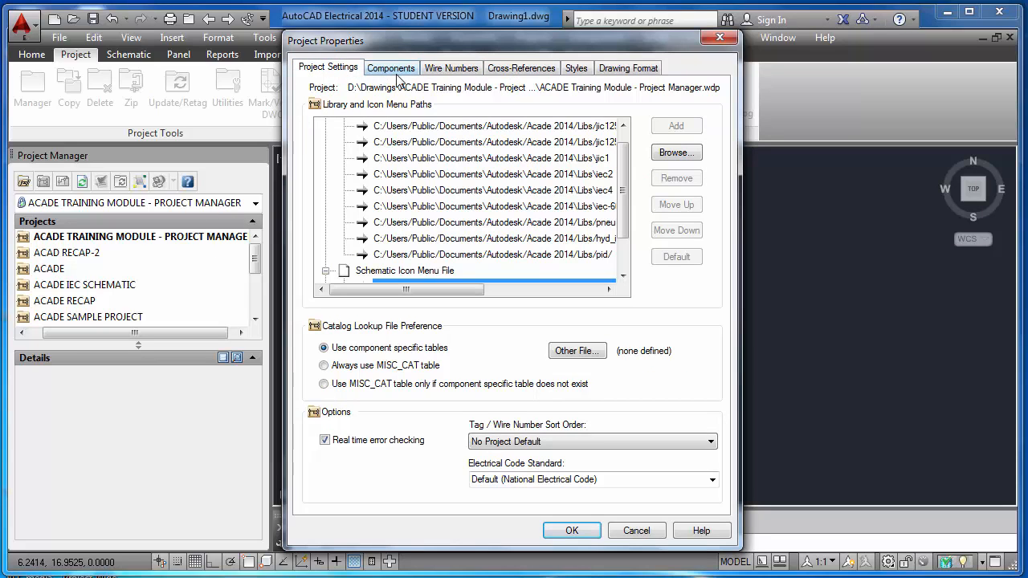
click(401, 75)
click(463, 75)
click(514, 74)
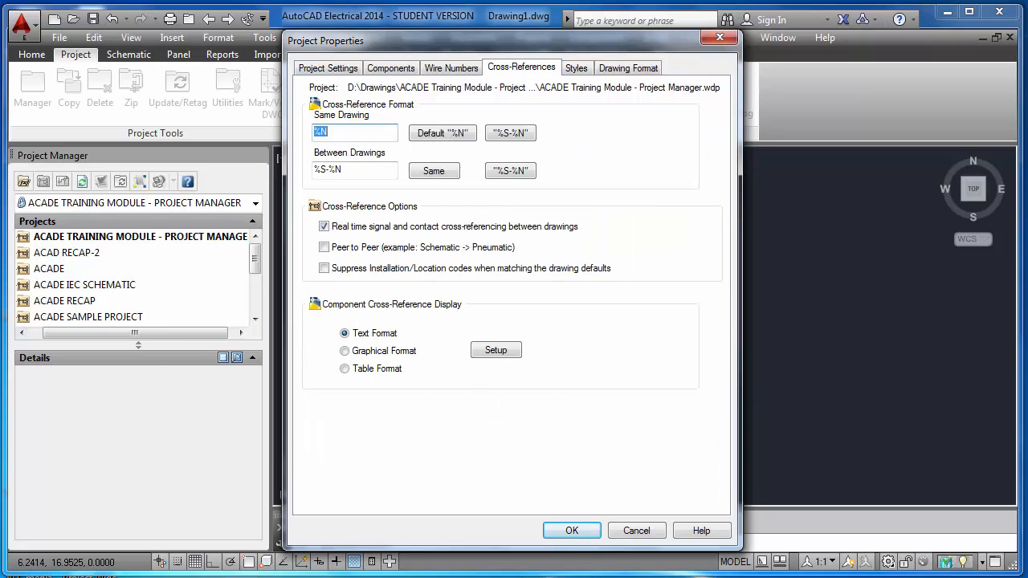
click(572, 530)
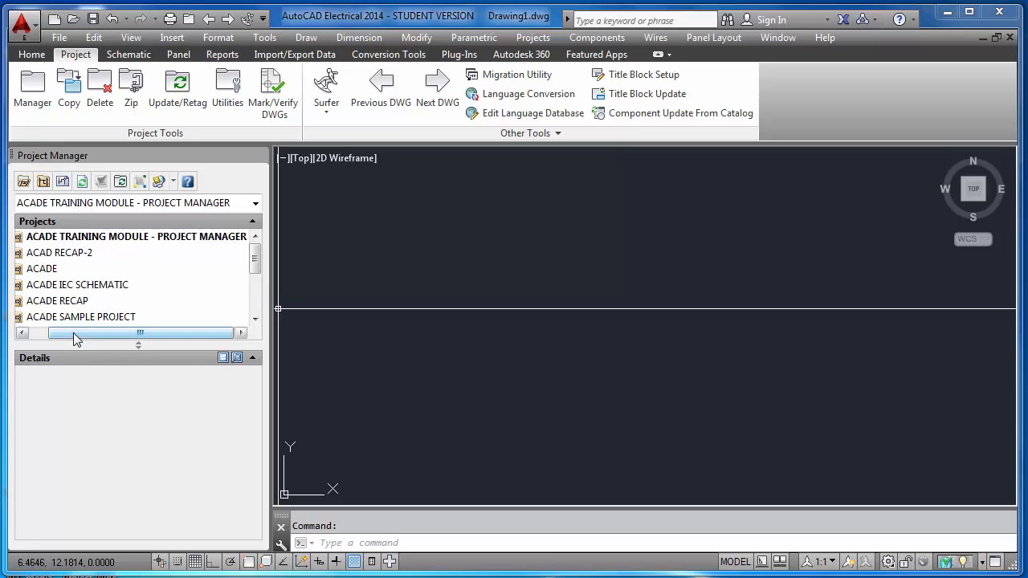
- Check the contents of the ACAD RECAP-2, ACADE and ACADE IEC SCHEMATIC projects, and view the details of ACADE TRAINING MODULE - PROJECT MANAGER
drag(73, 333, 22, 338)
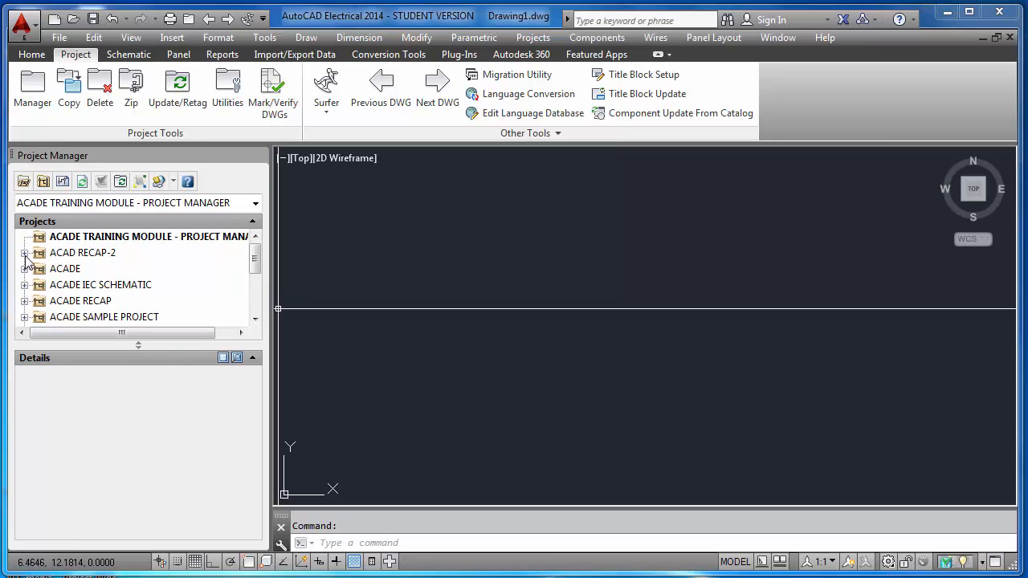
click(25, 254)
click(25, 254)
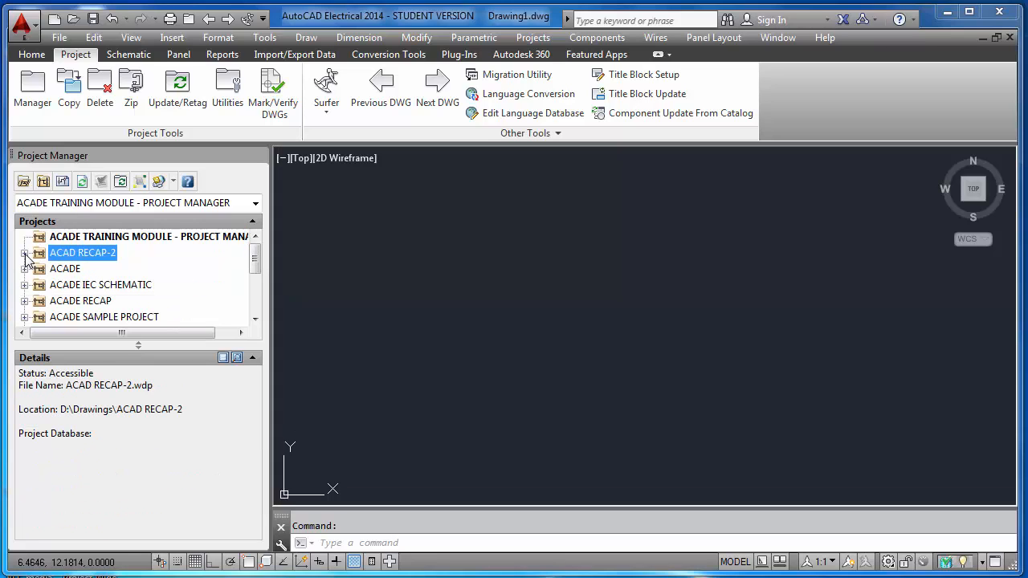
click(25, 269)
click(25, 269)
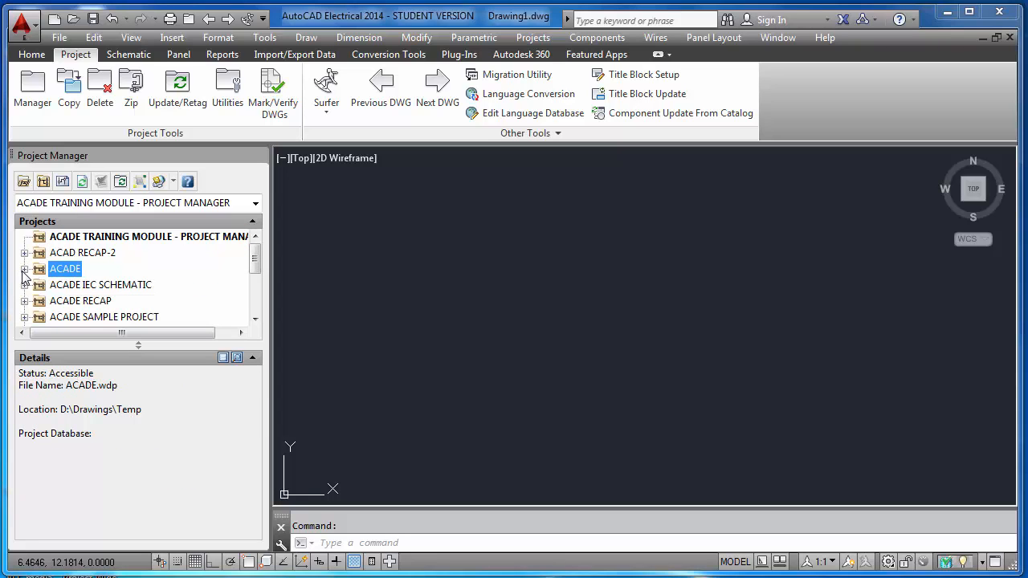
click(25, 285)
click(25, 285)
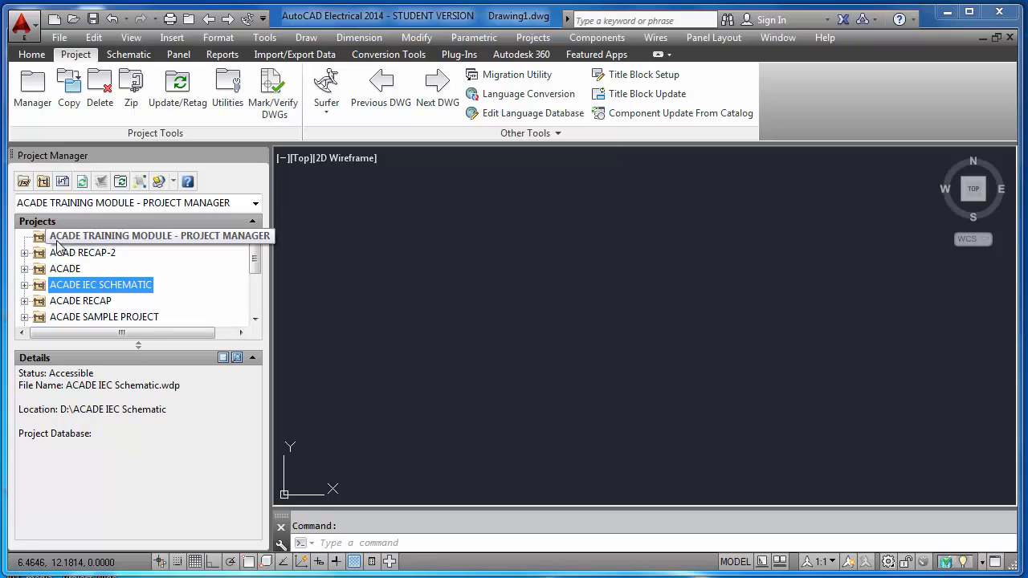
click(27, 241)
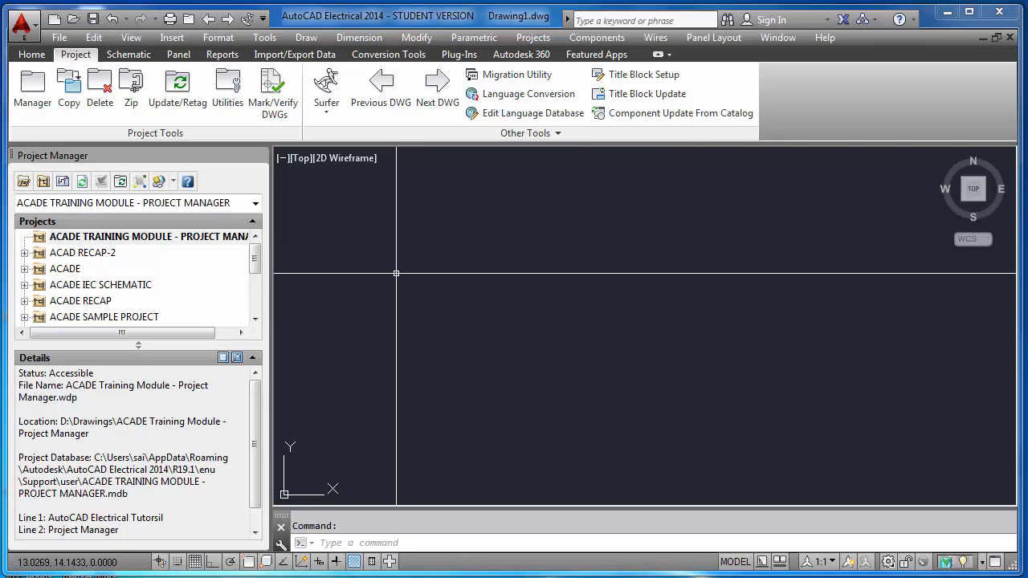
- Open the WE001 drawing from the ACADE Training folder, discarding the changes to Drawing1
text(open)
key(Return)
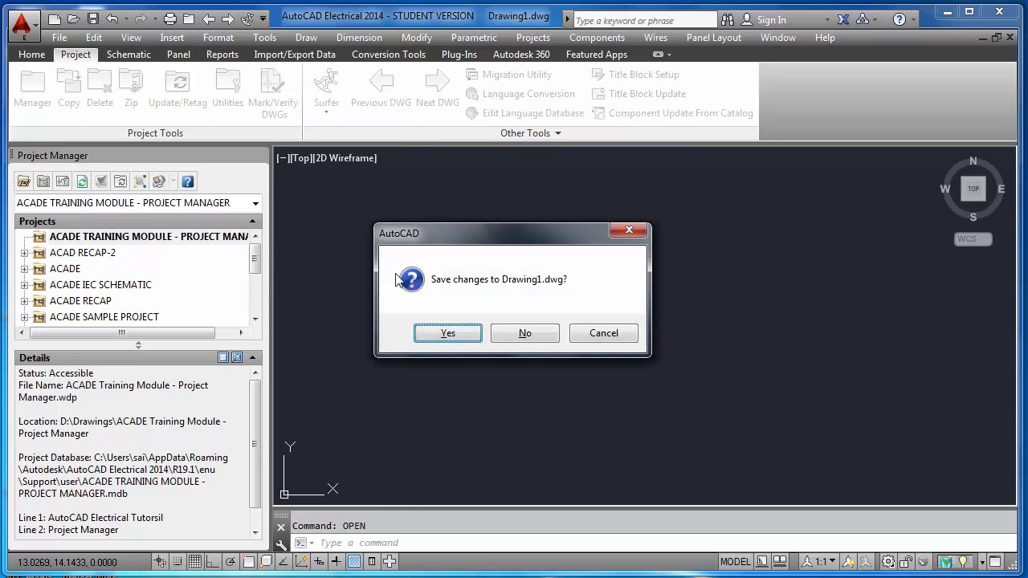
click(526, 335)
click(338, 125)
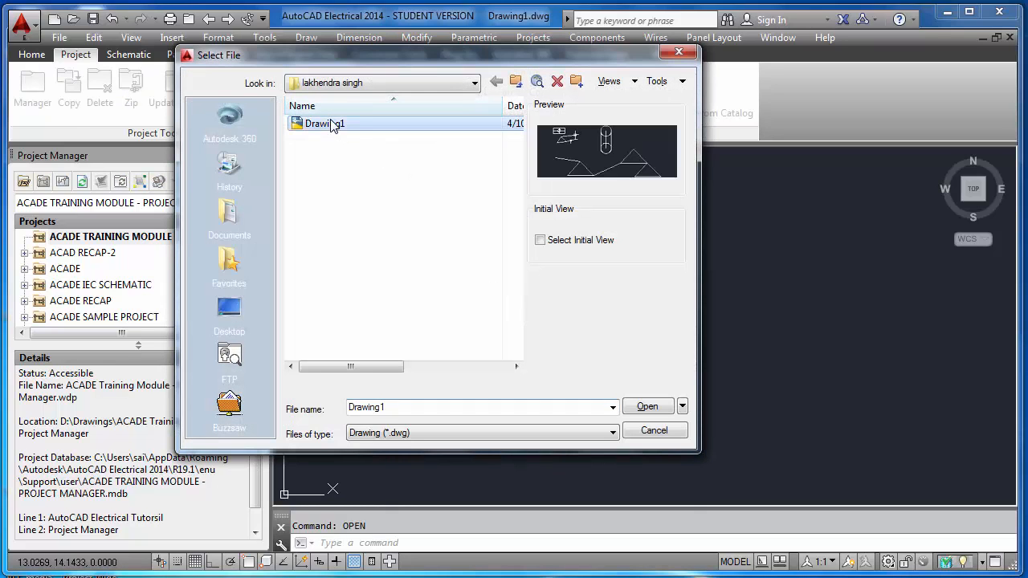
click(516, 81)
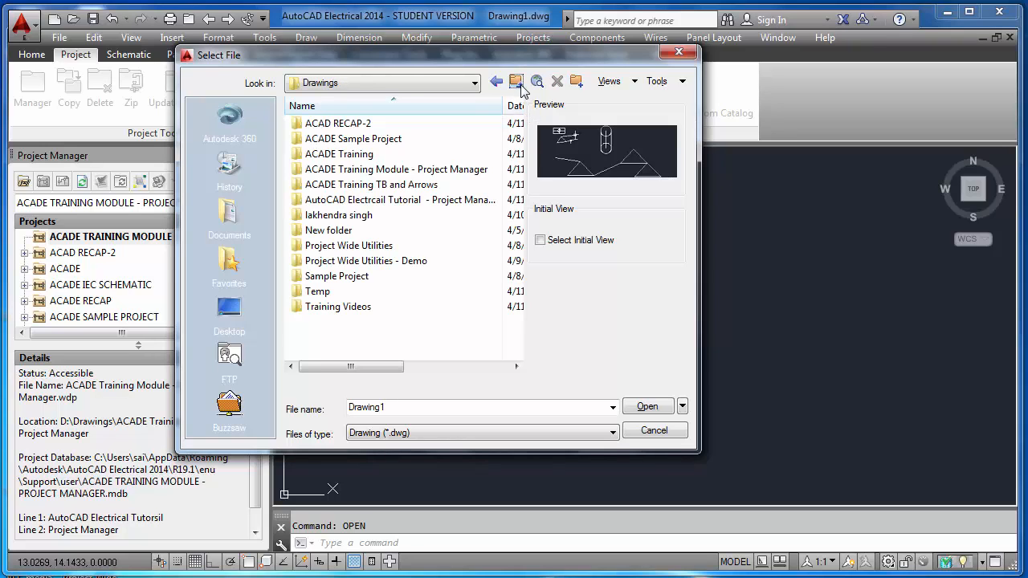
click(375, 155)
click(335, 141)
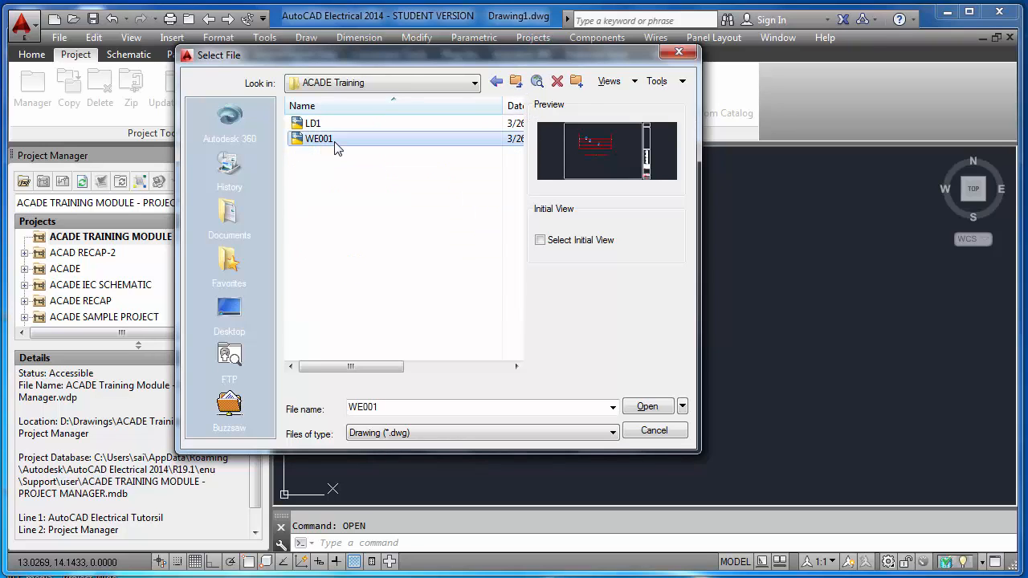
click(649, 407)
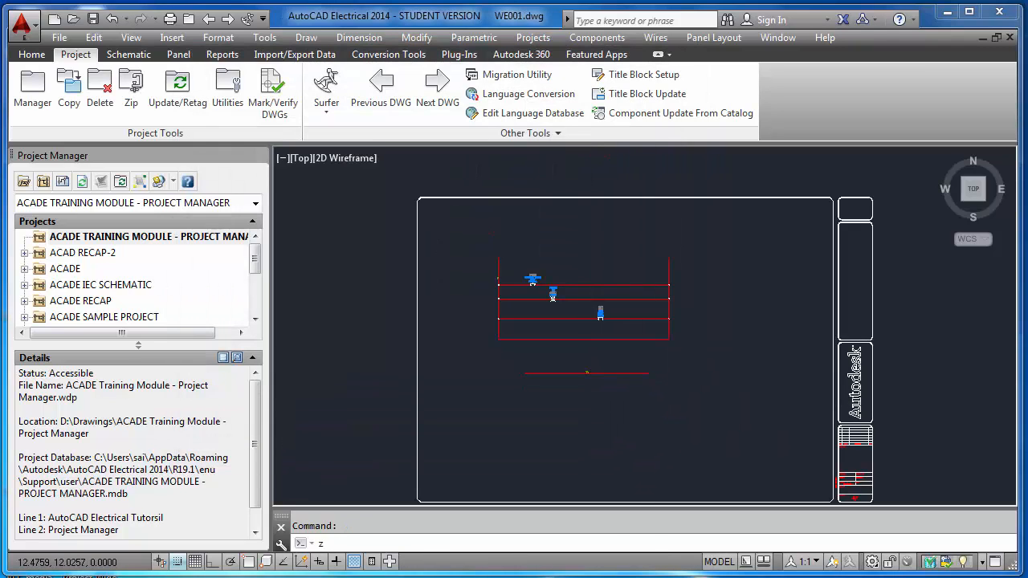
- Add the active drawing WE001 to the ACADE TRAINING MODULE - PROJECT MANAGER project with project defaults applied, and expand the project's drawing list
text(z)
key(Return)
text(e)
key(Return)
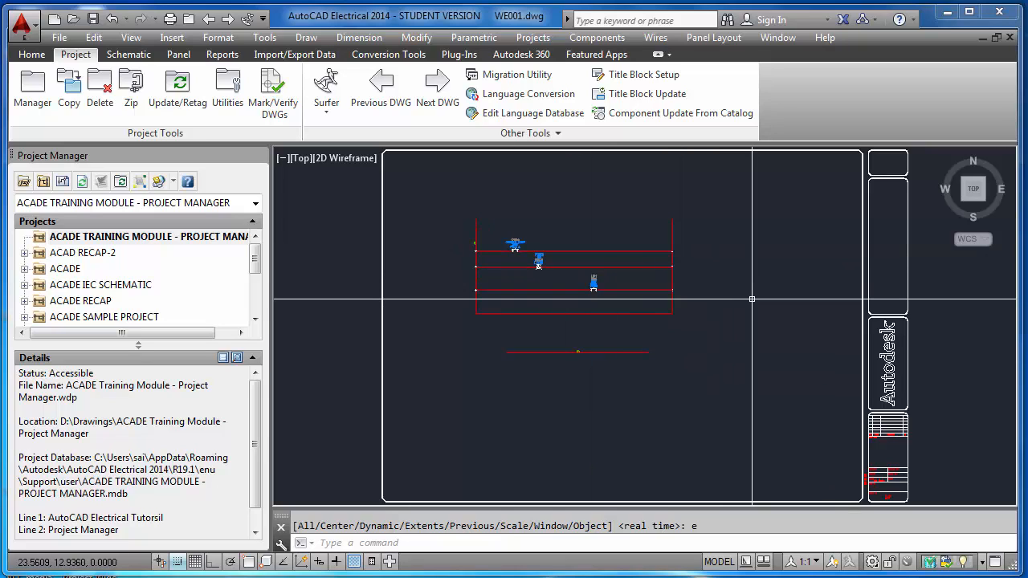
right_click(176, 242)
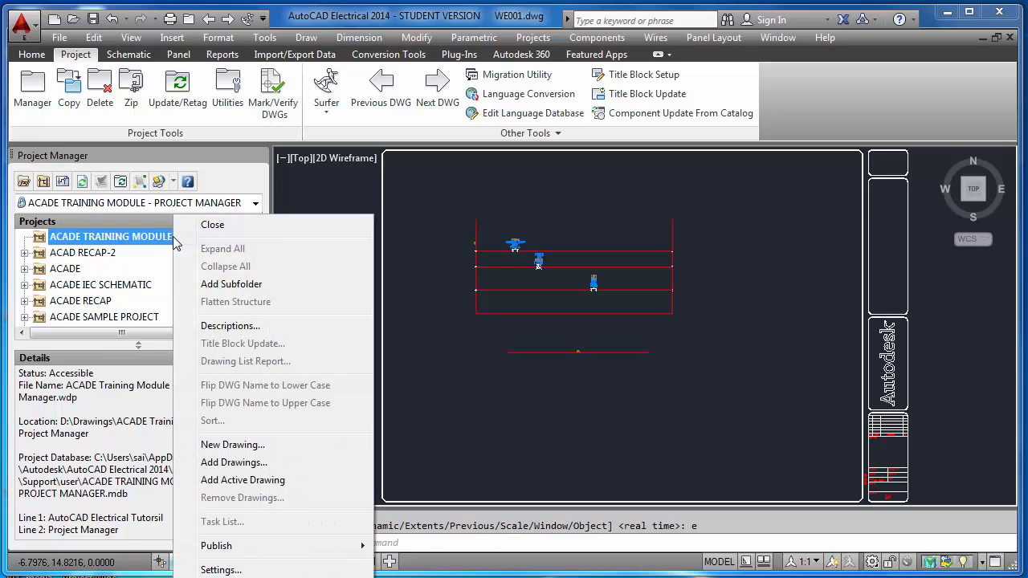
click(244, 480)
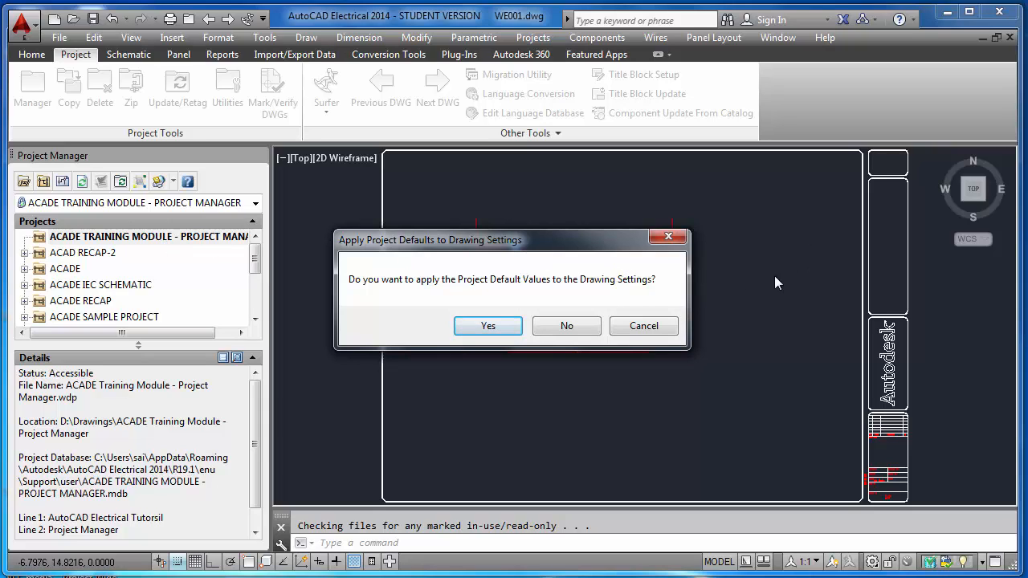
click(496, 325)
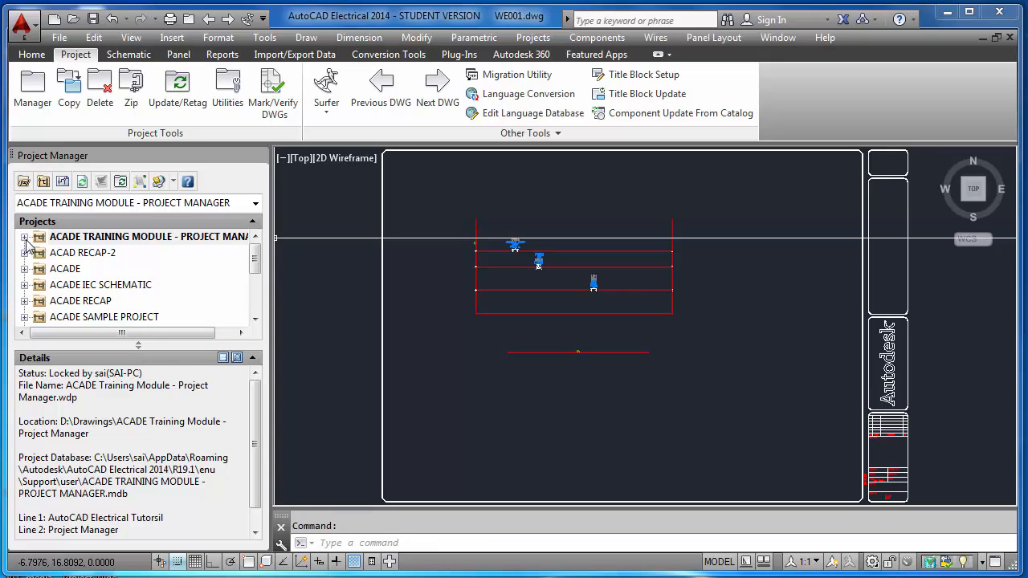
click(25, 238)
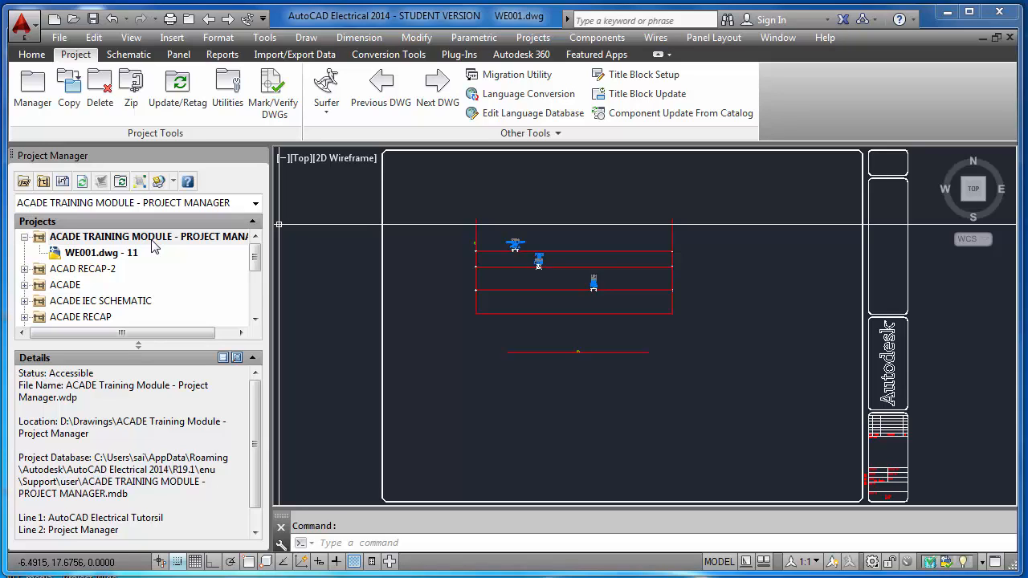
- Start a new project drawing named E002 and assign it the ACE_JIC_C_Color template
click(64, 183)
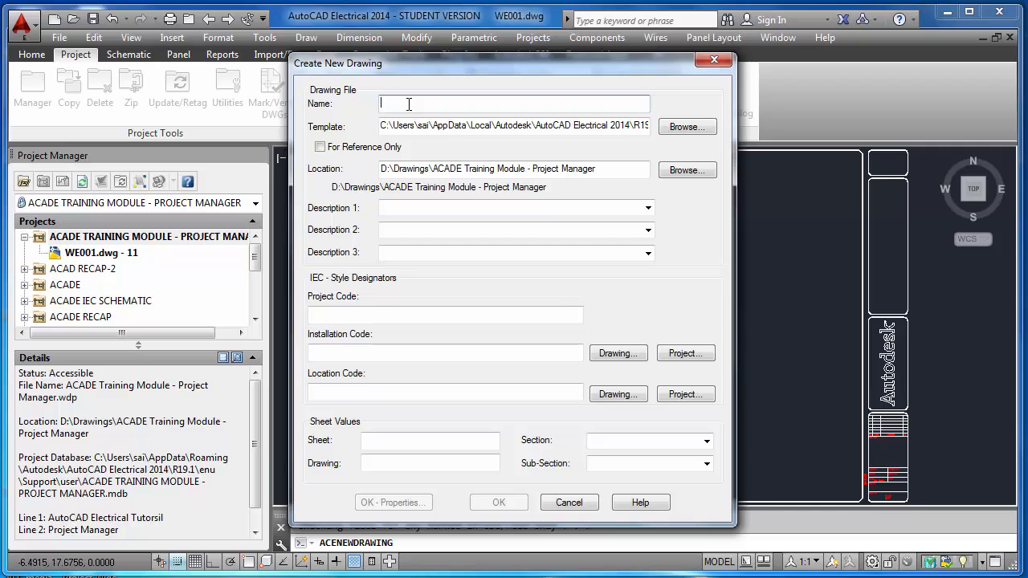
text(E)
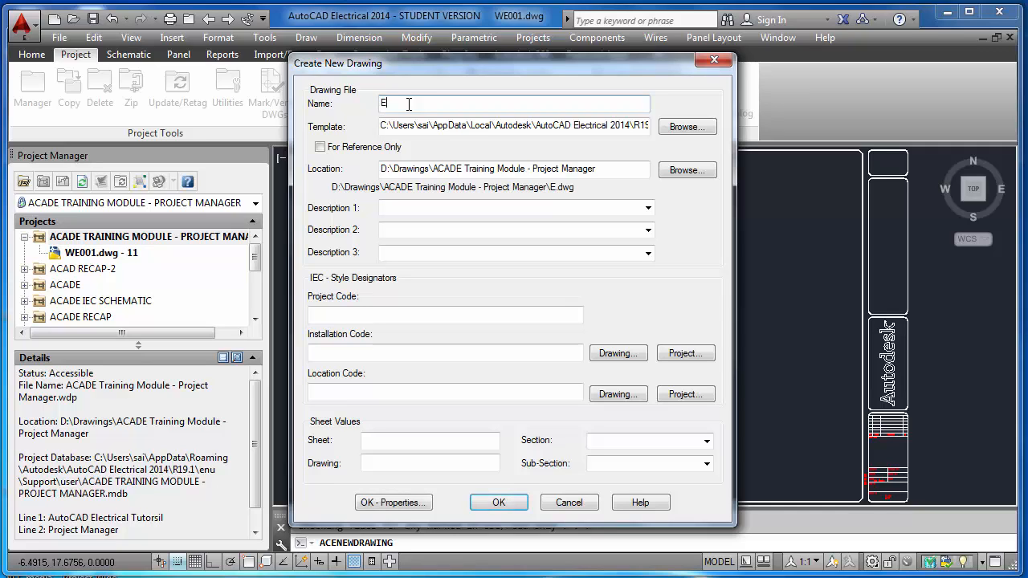
key(BackSpace)
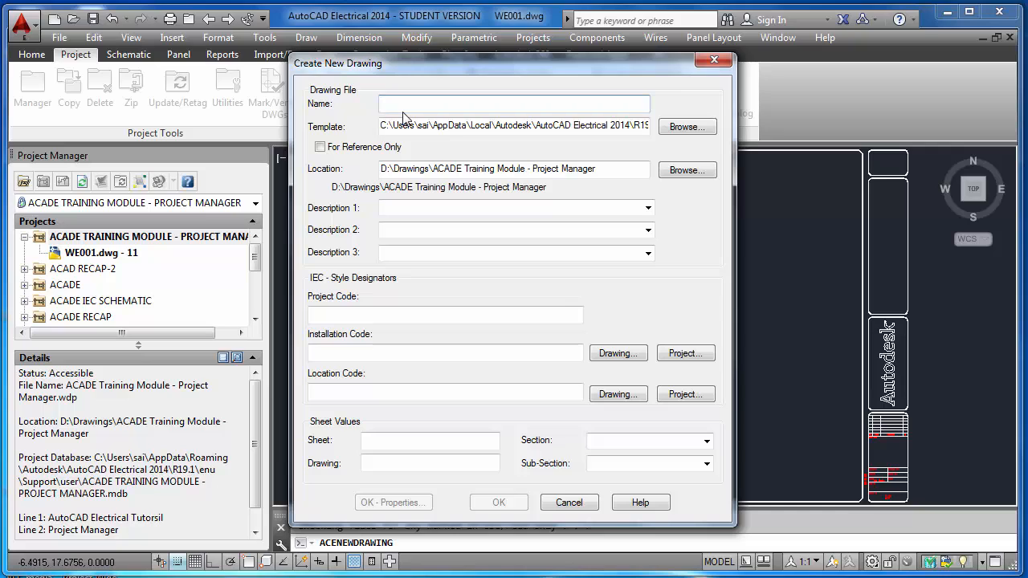
text(E)
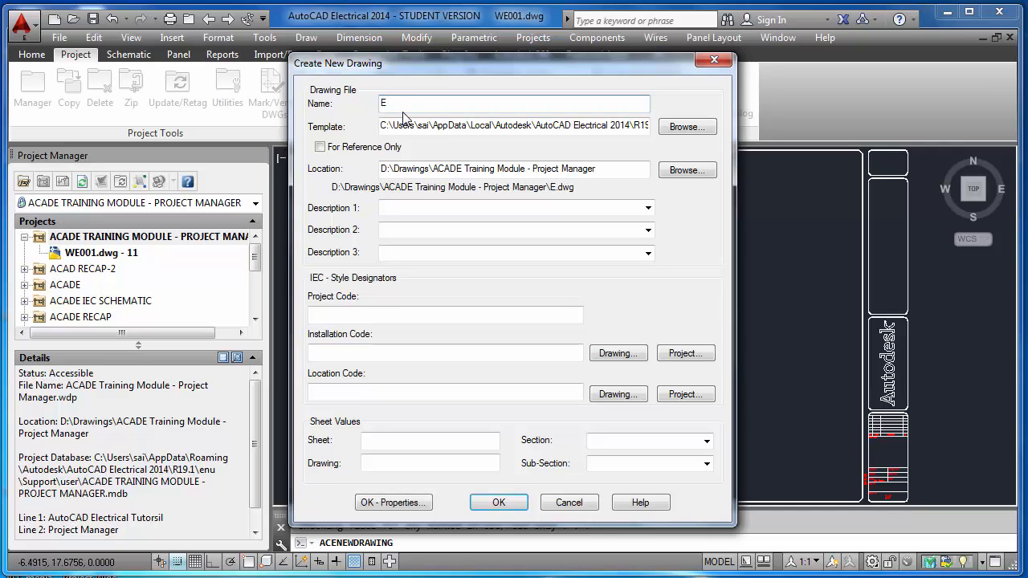
text(002)
click(686, 129)
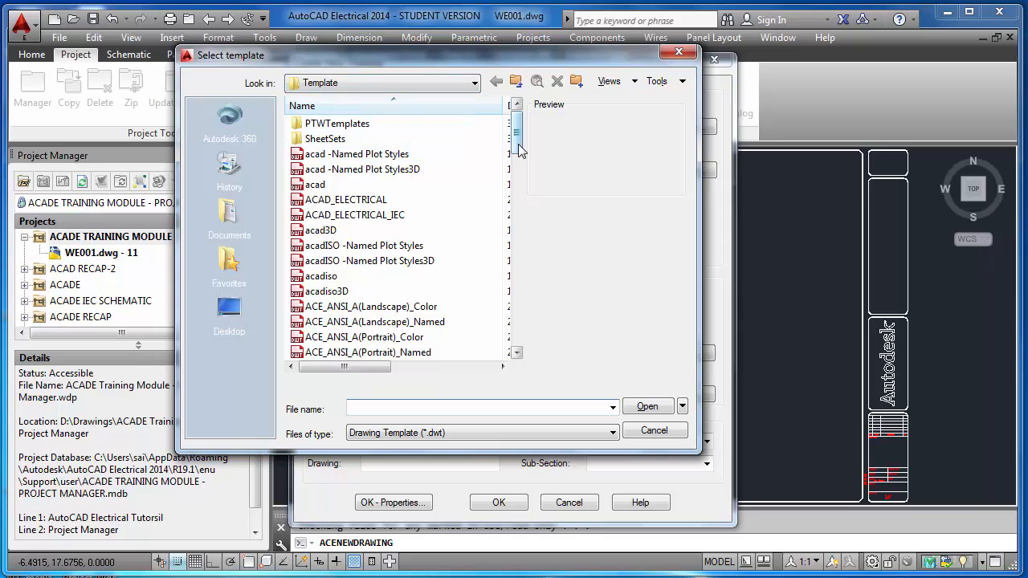
drag(519, 153, 519, 288)
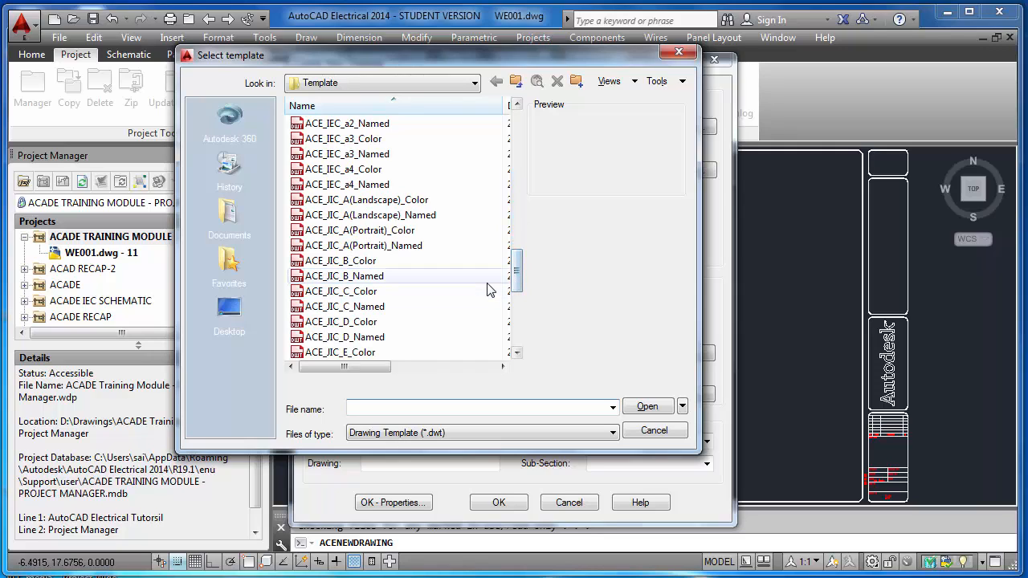
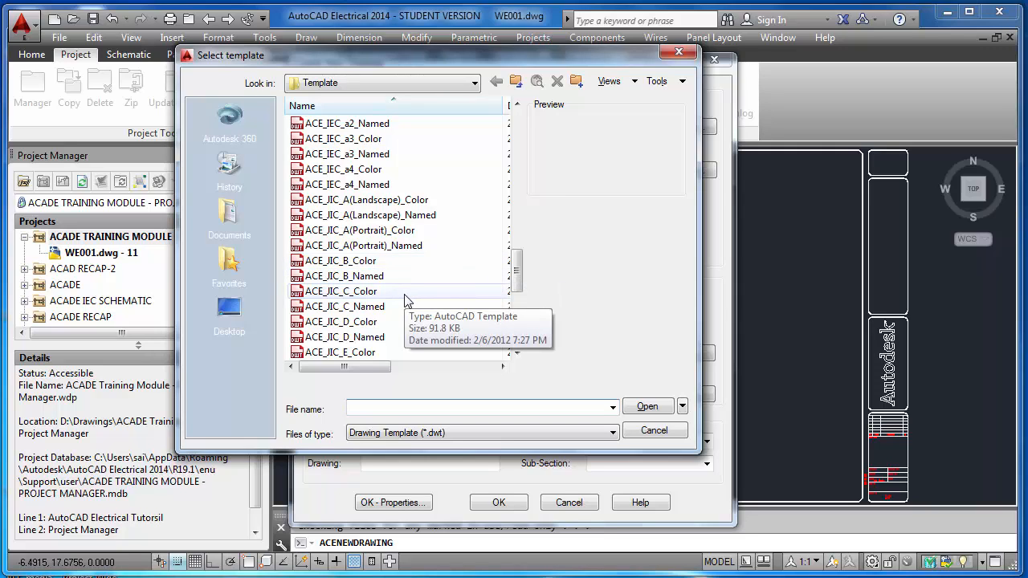
click(405, 298)
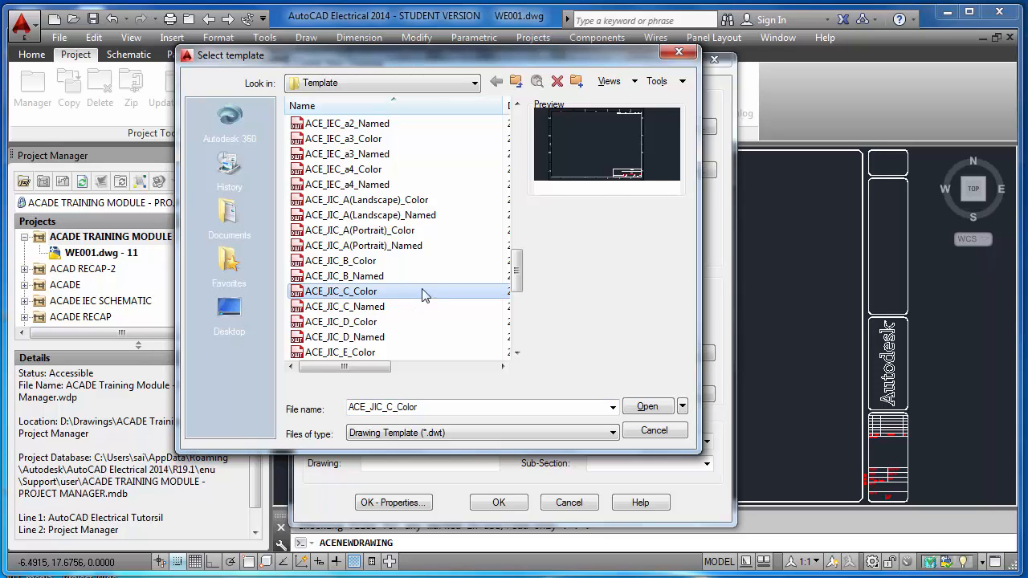
click(648, 406)
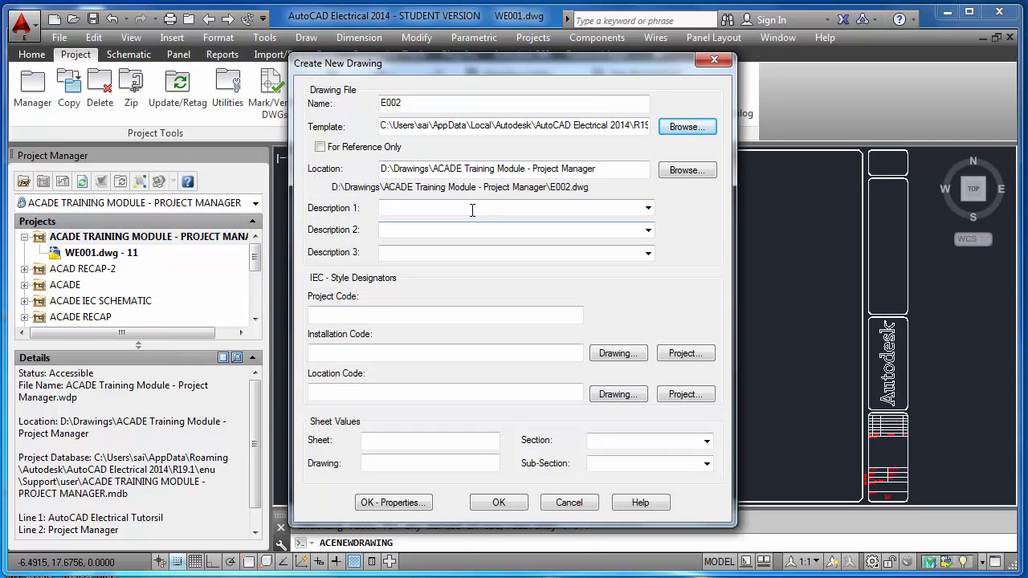
- Set the new drawing's Description 1 to "Power Distribution" and Description 2 to "Details of Incomer panel"
click(472, 210)
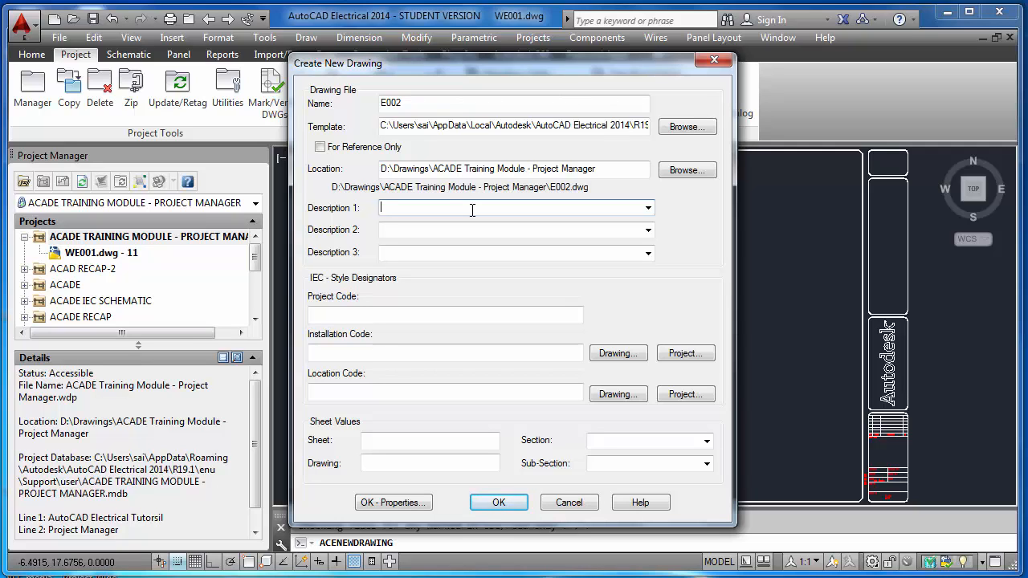
text(P)
text(wer)
key(BackSpace)
key(BackSpace)
key(BackSpace)
text(ower Distribution)
key(Tab)
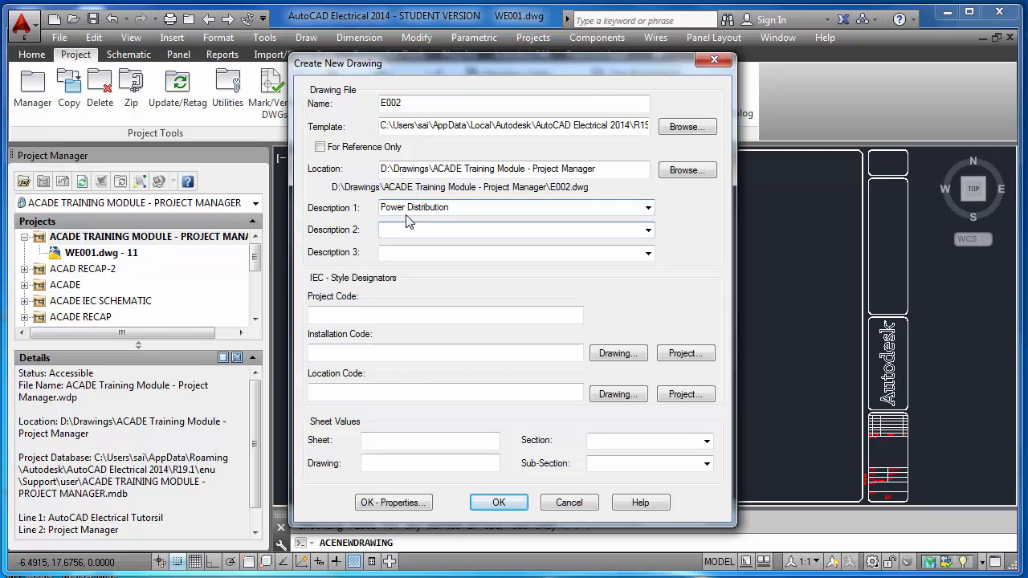
text(Details of Incomer panel)
- Enter P1 as the new drawing's location code and LUP1 as its installation code
click(416, 314)
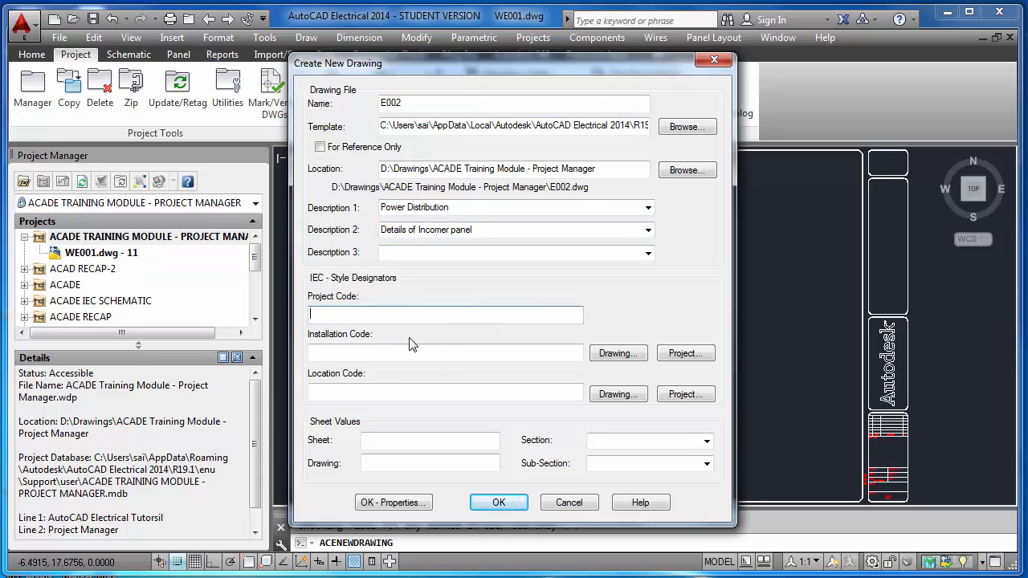
click(391, 354)
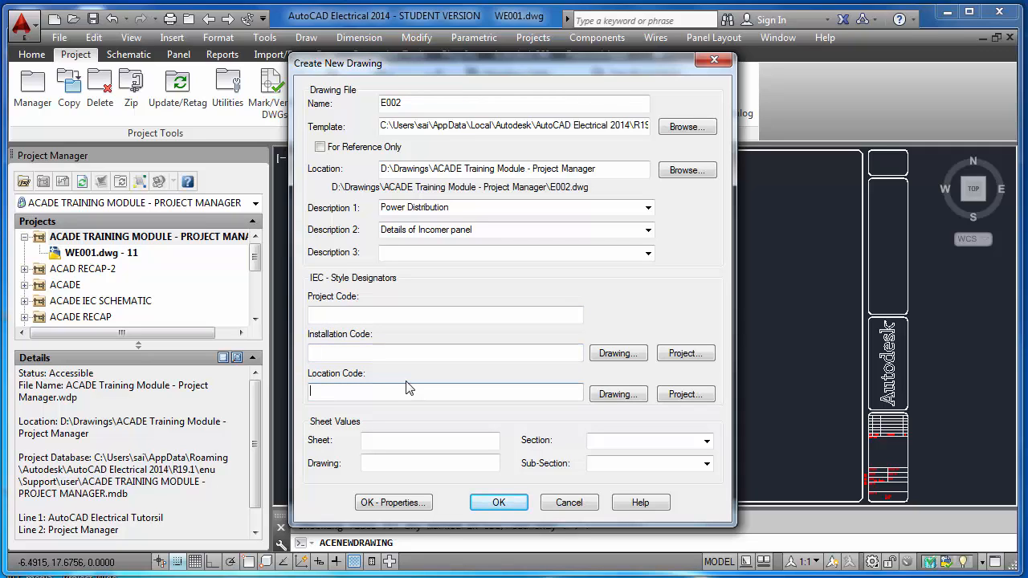
click(404, 352)
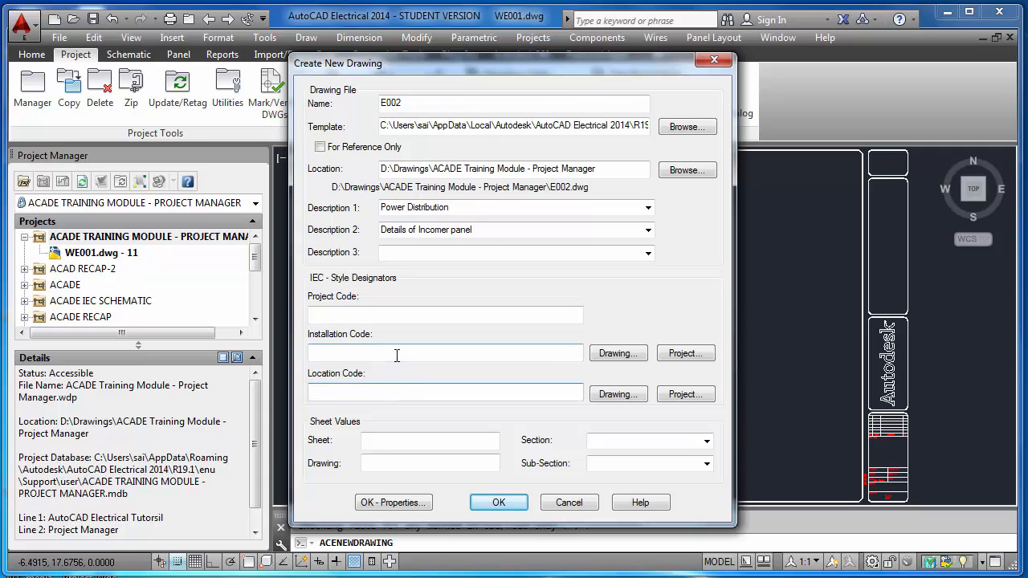
click(386, 394)
click(412, 353)
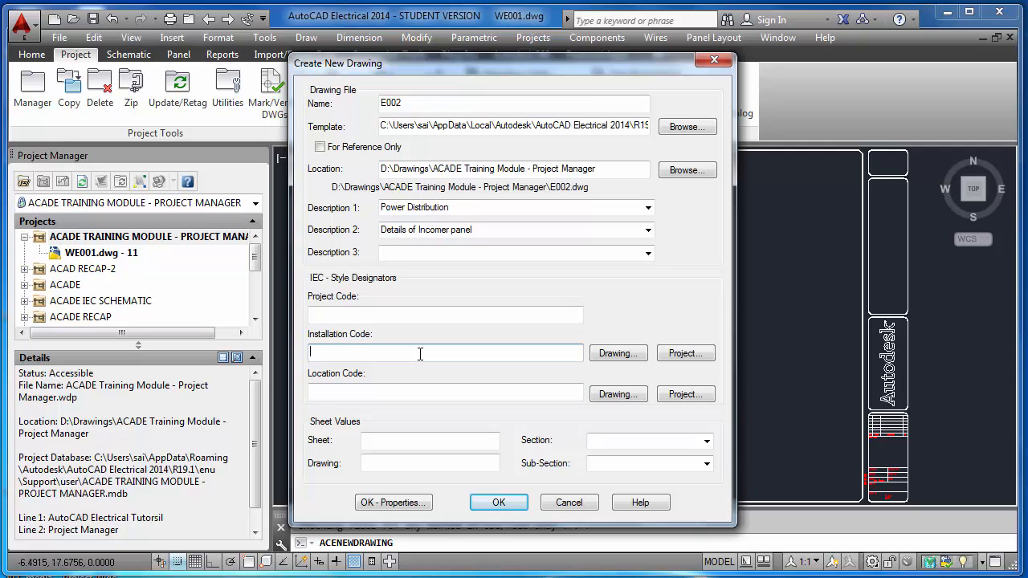
click(376, 392)
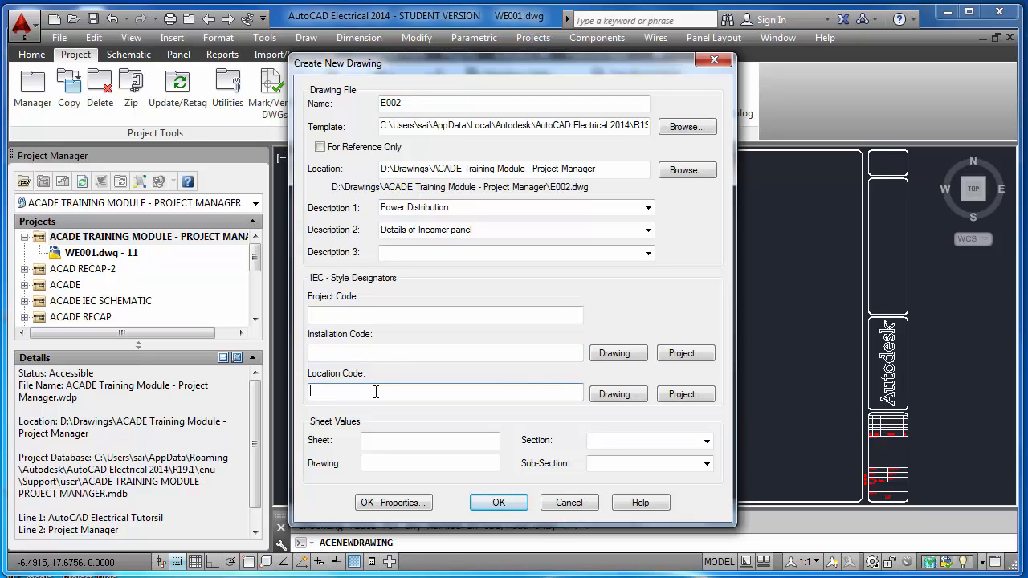
click(390, 354)
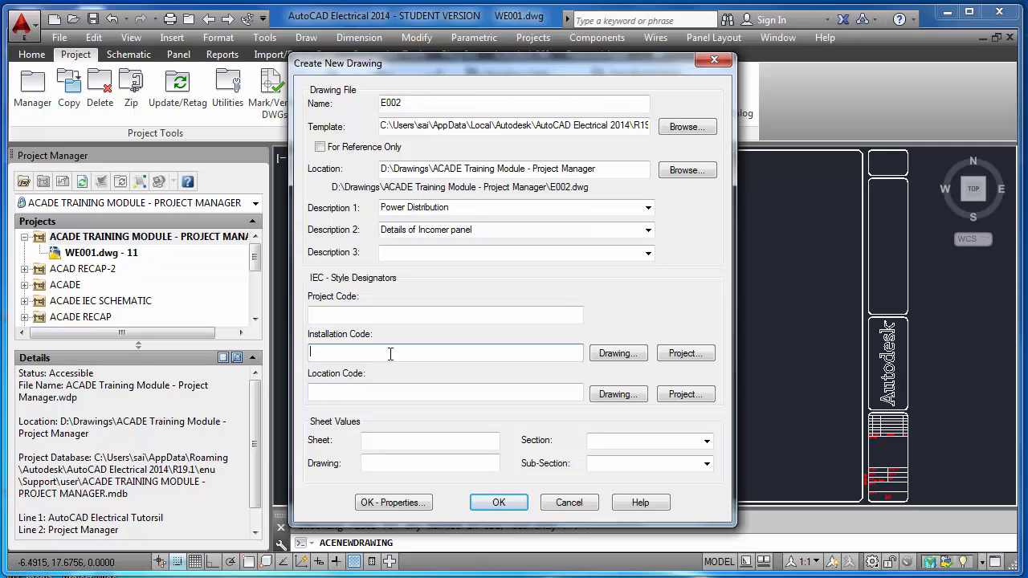
click(381, 392)
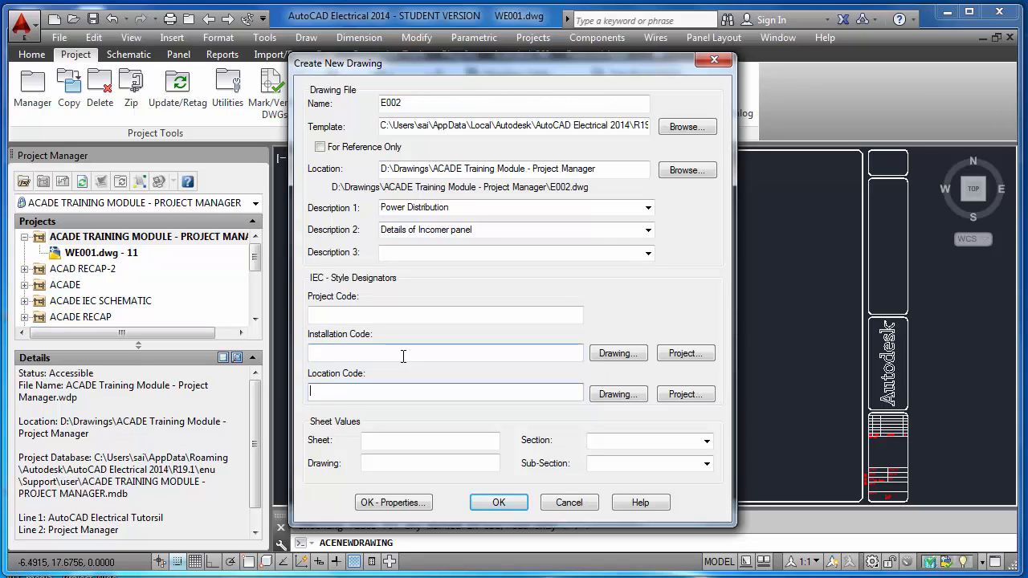
text(P1)
click(330, 355)
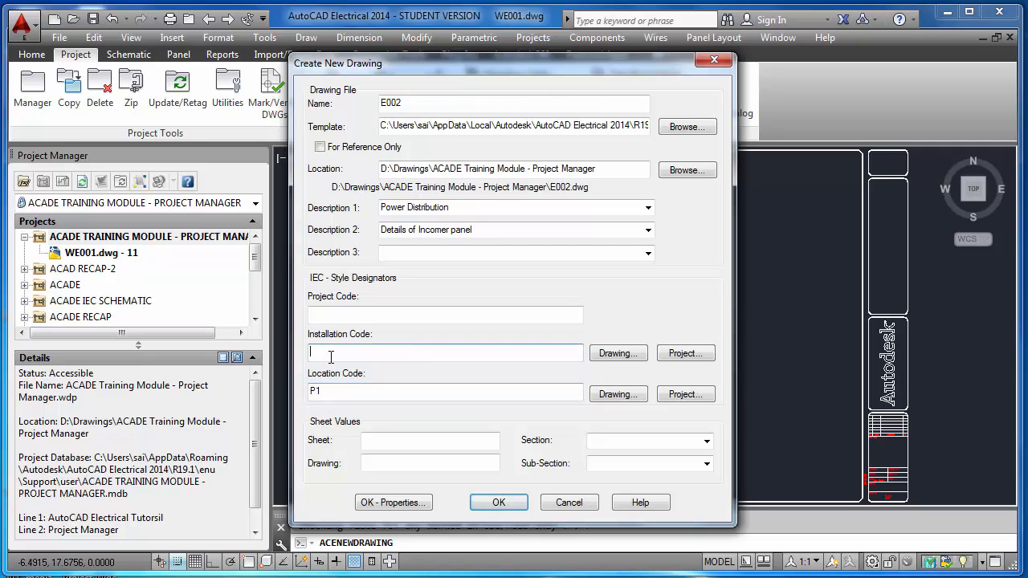
text(LUP1)
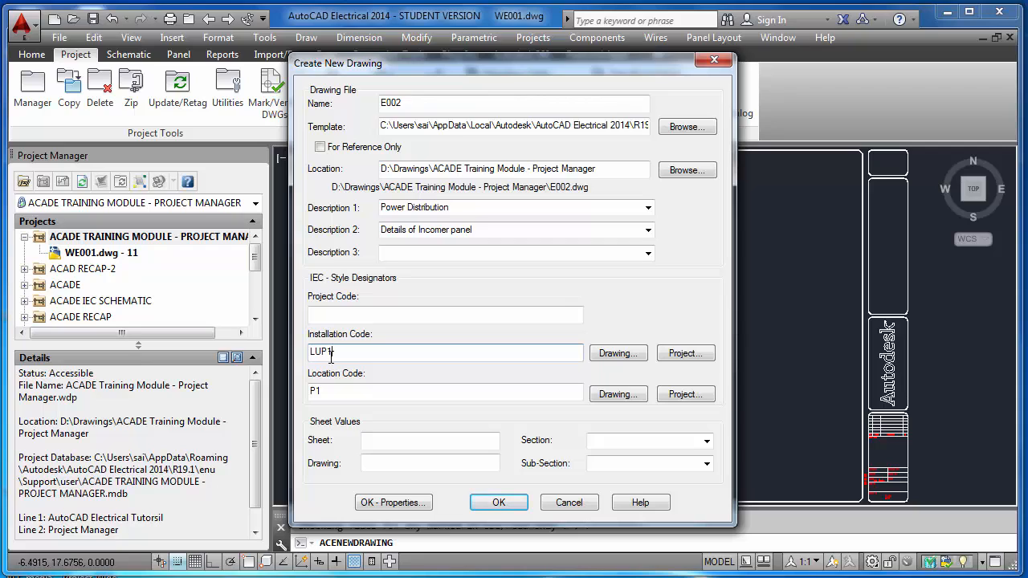
click(339, 394)
- Set the sheet value to 2, and create the drawing with project defaults applied and its Drawing Properties opened
click(641, 440)
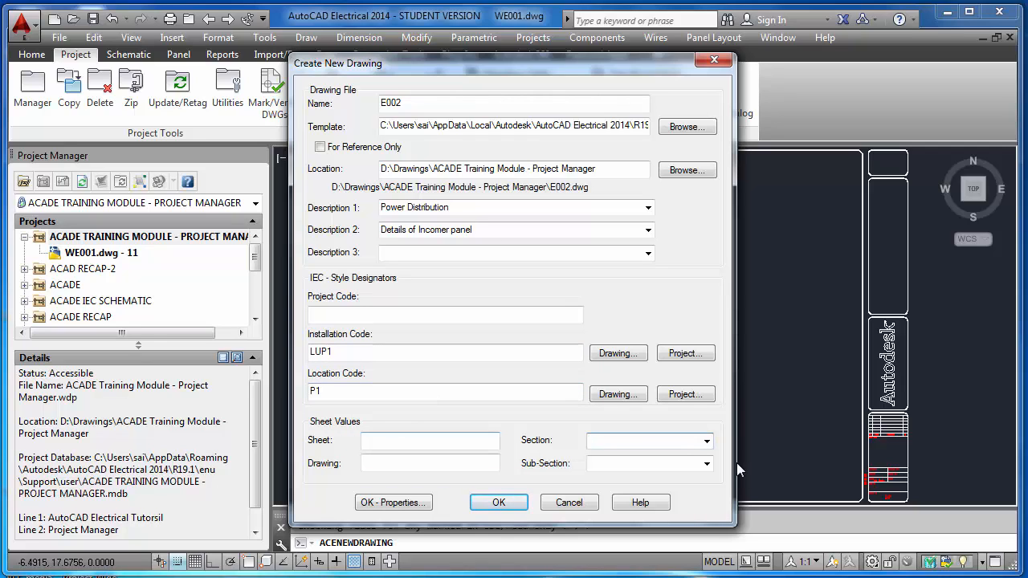
click(393, 441)
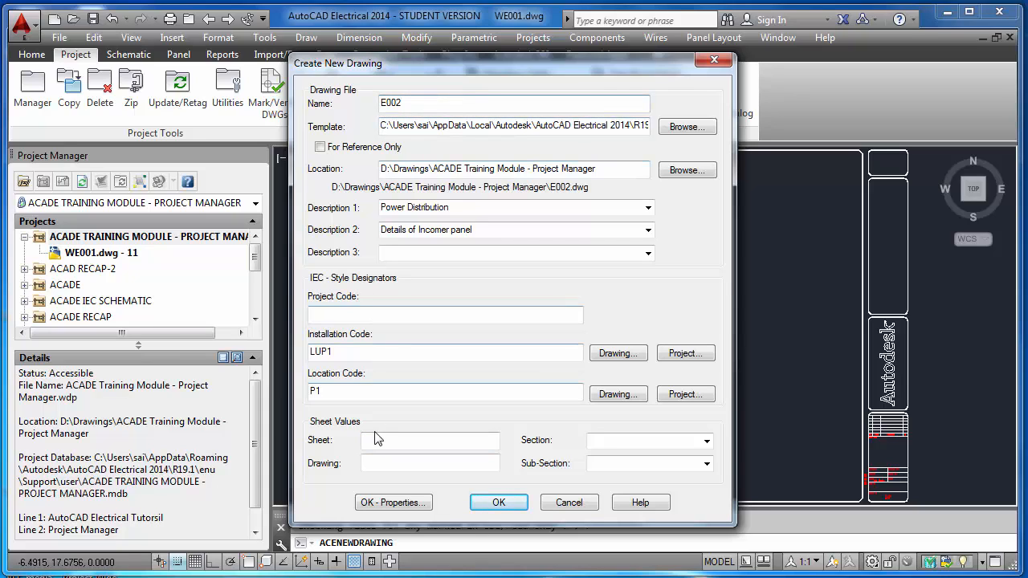
text(1)
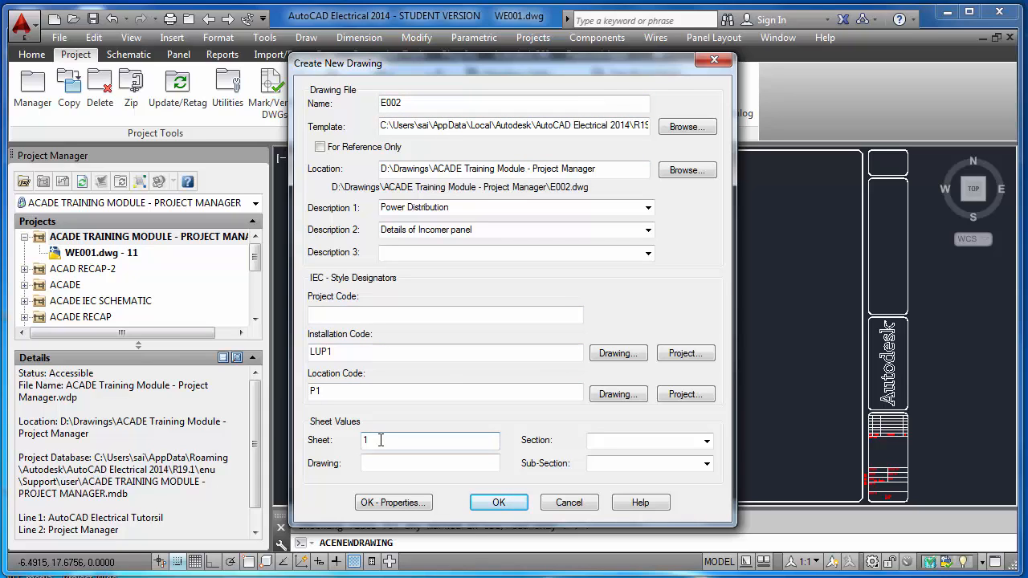
key(BackSpace)
text(2)
click(401, 502)
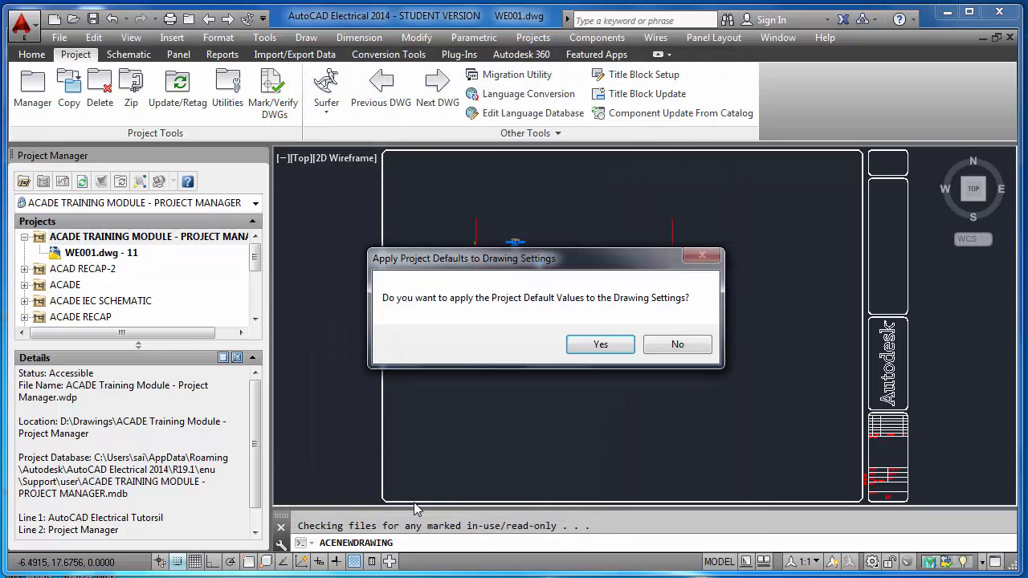
click(598, 345)
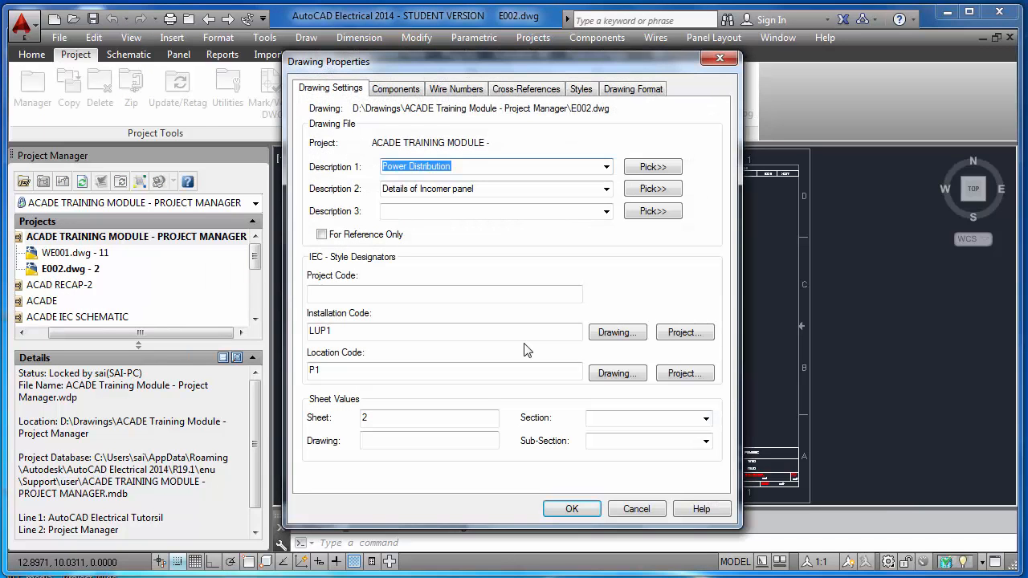
- Accept the new E002 drawing's properties, and reopen its Drawing Properties to check the sheet value
click(573, 508)
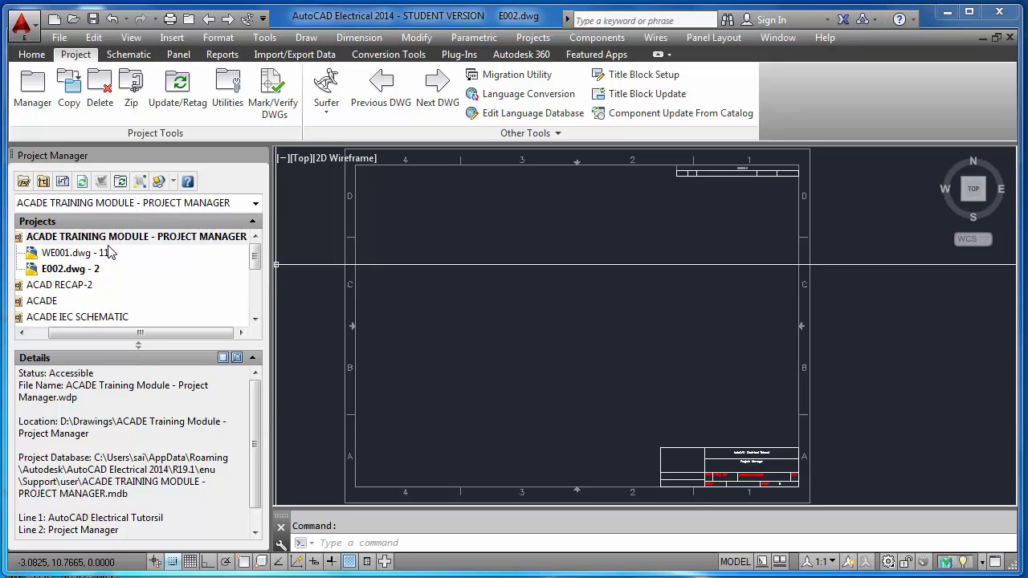
click(73, 269)
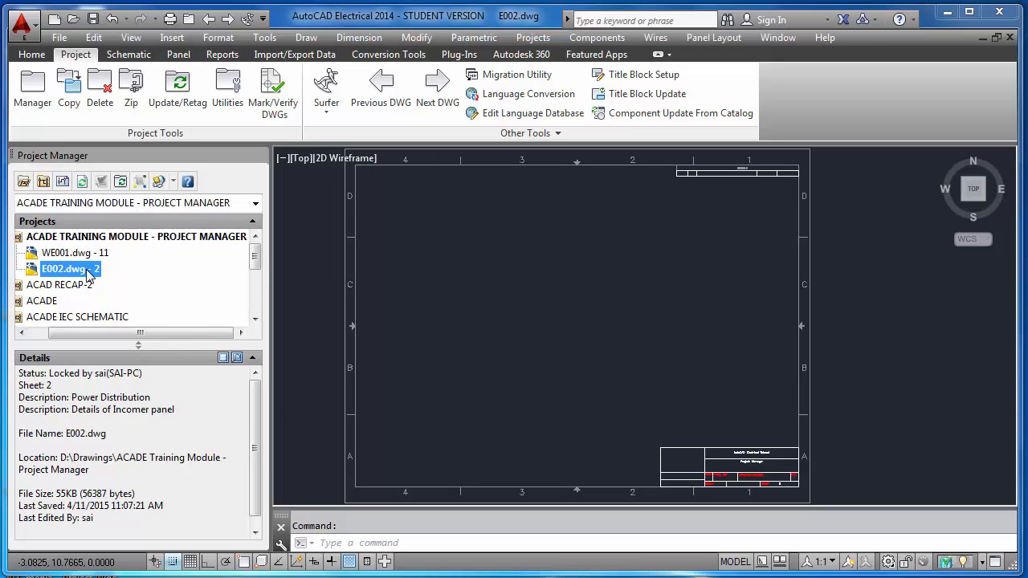
right_click(89, 275)
mouse_move(139, 407)
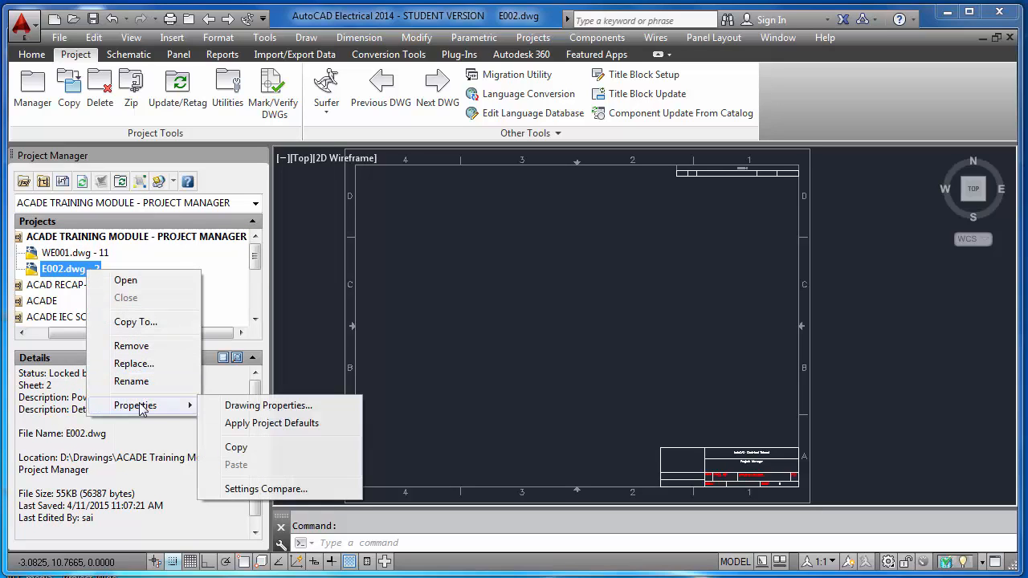
click(233, 406)
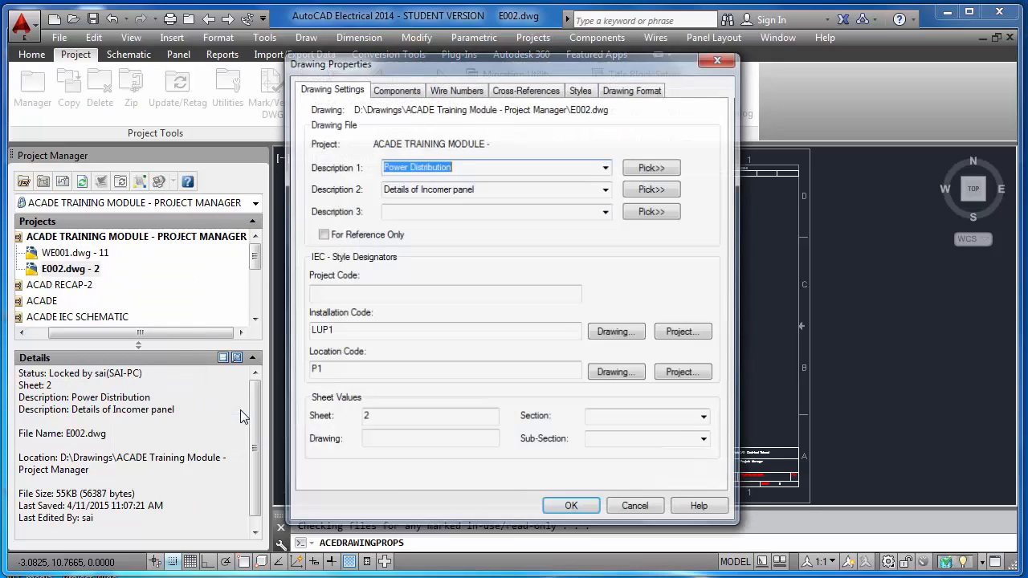
double_click(347, 421)
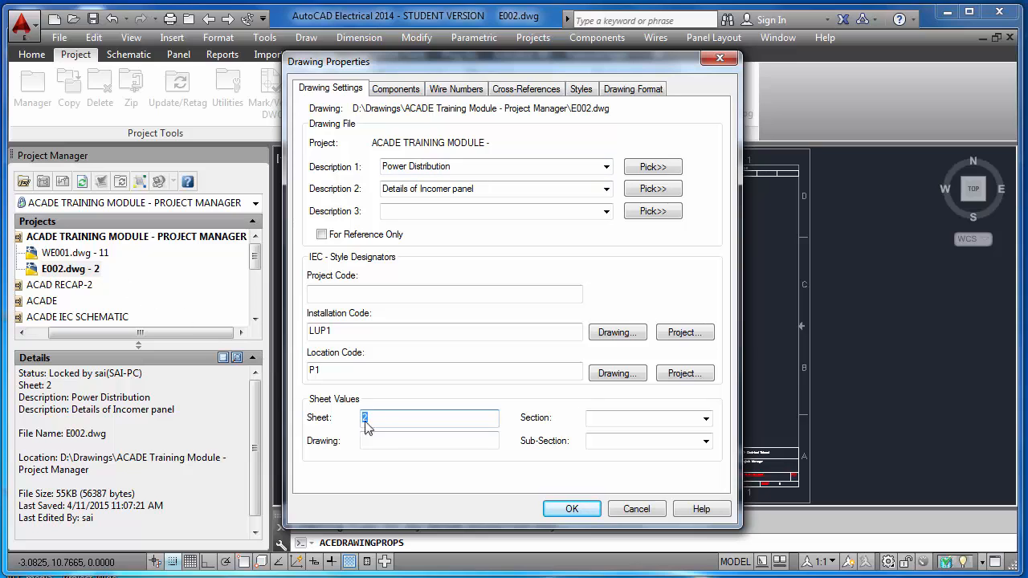
click(571, 509)
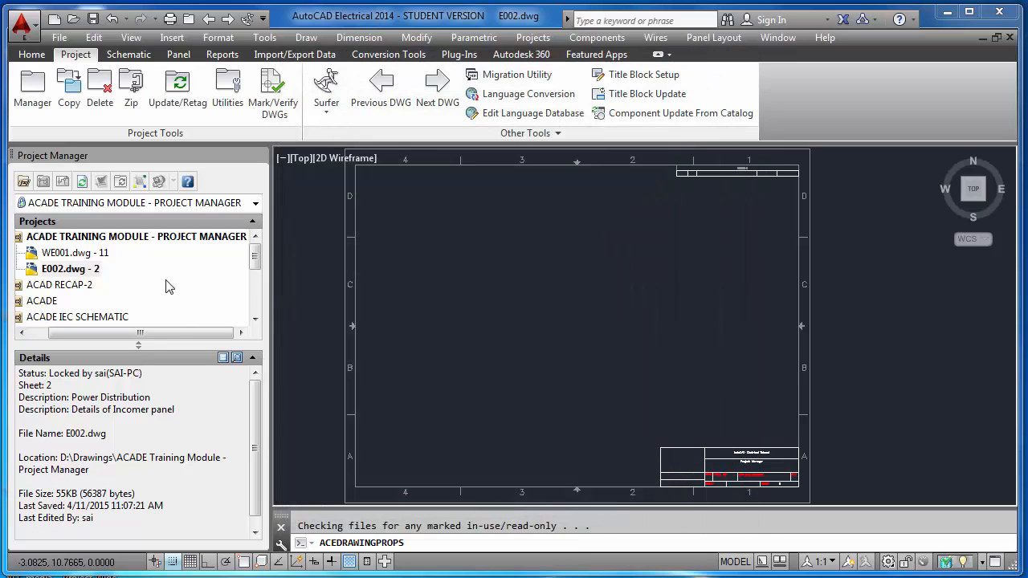
- Set the sheet value of WE001.dwg to 1 and clear its drawing value in the Drawing Properties
right_click(101, 254)
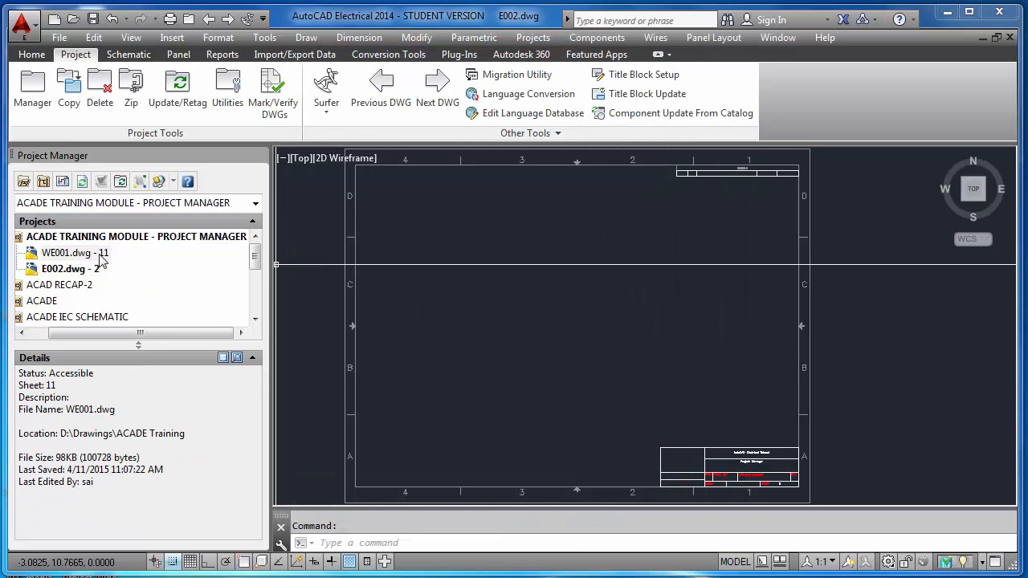
mouse_move(165, 391)
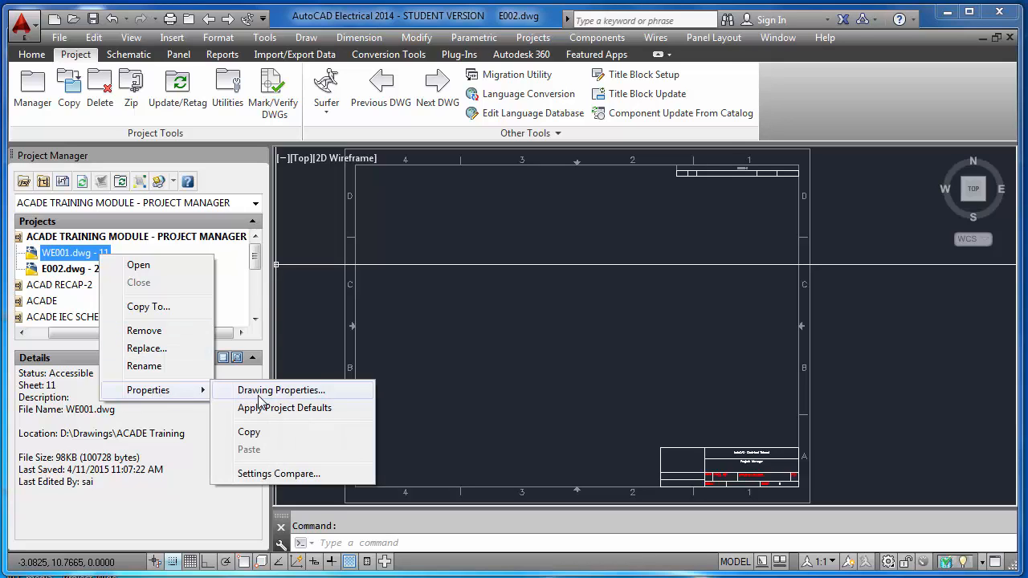
click(257, 390)
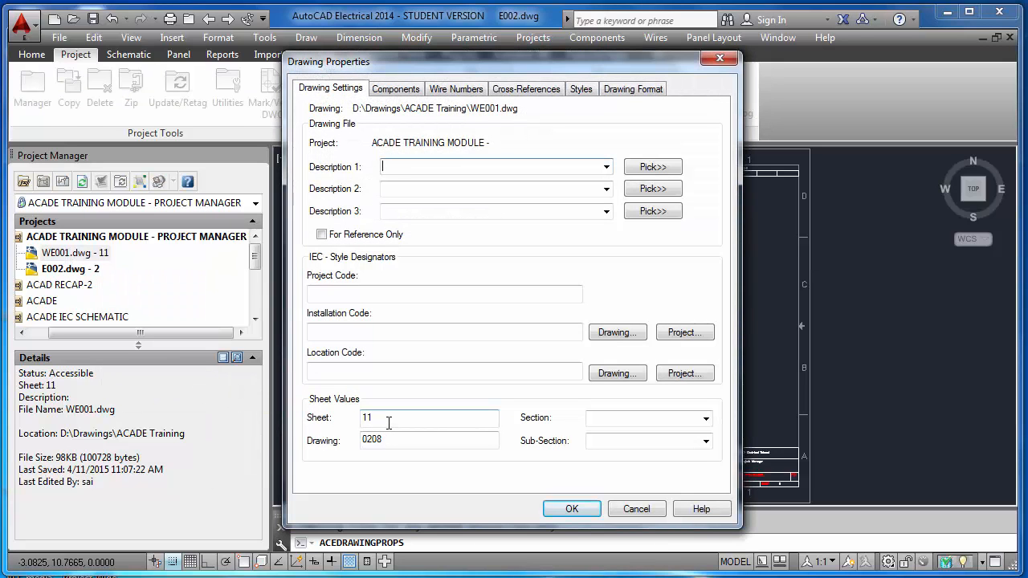
double_click(389, 422)
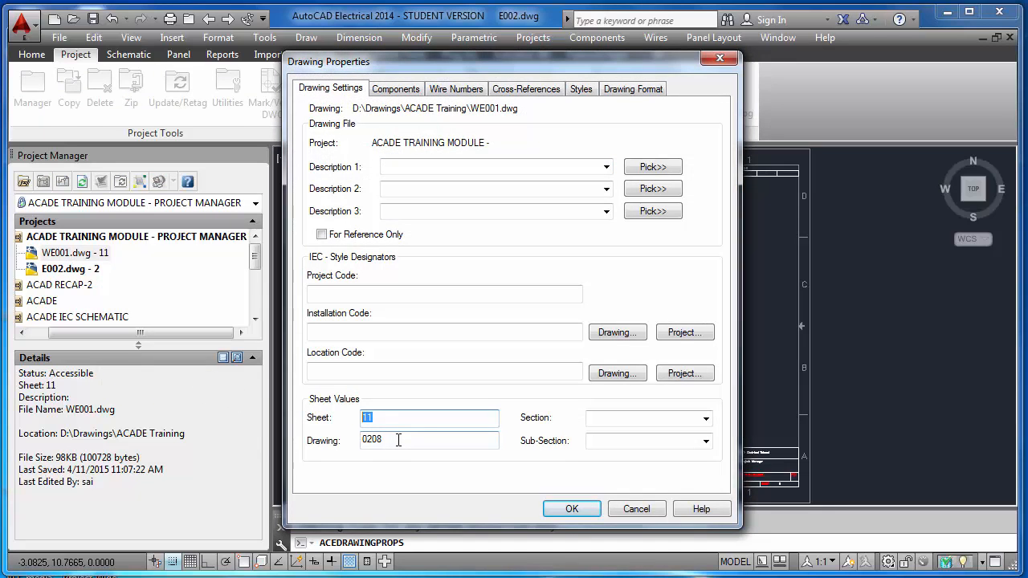
text(1)
key(Tab)
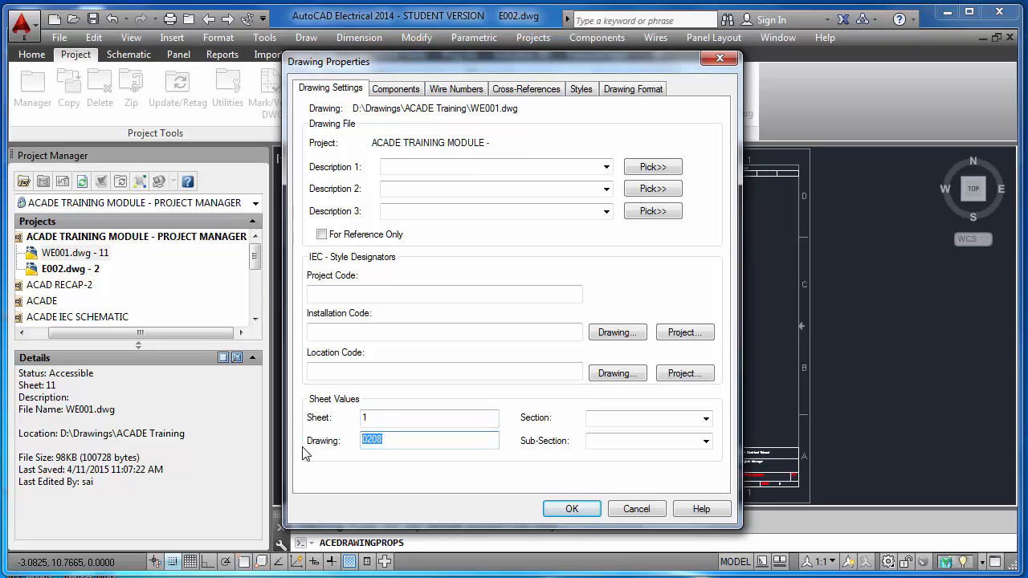
key(BackSpace)
click(563, 514)
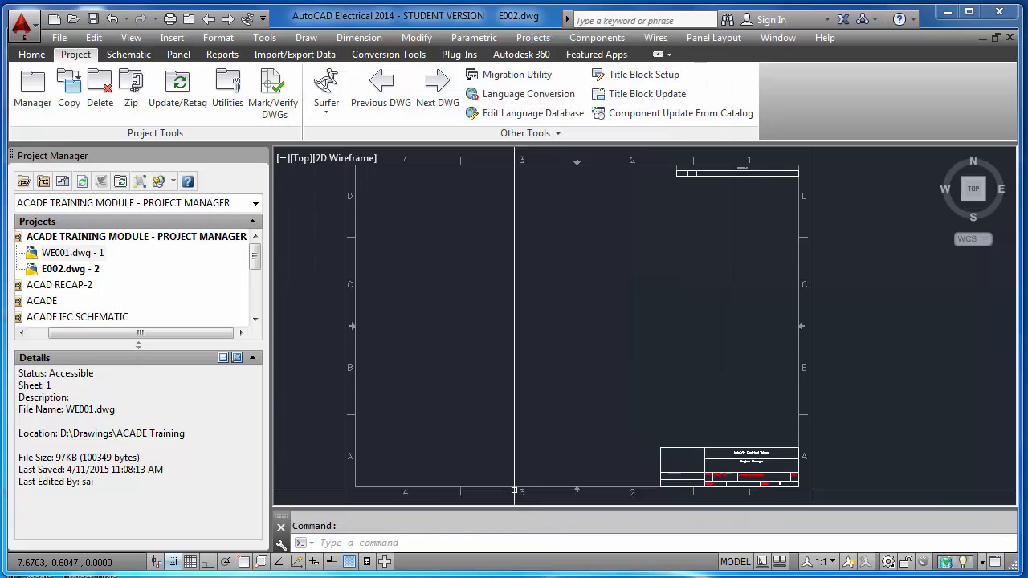
- Rename the project drawing WE001.dwg as E001.dwg
right_click(81, 256)
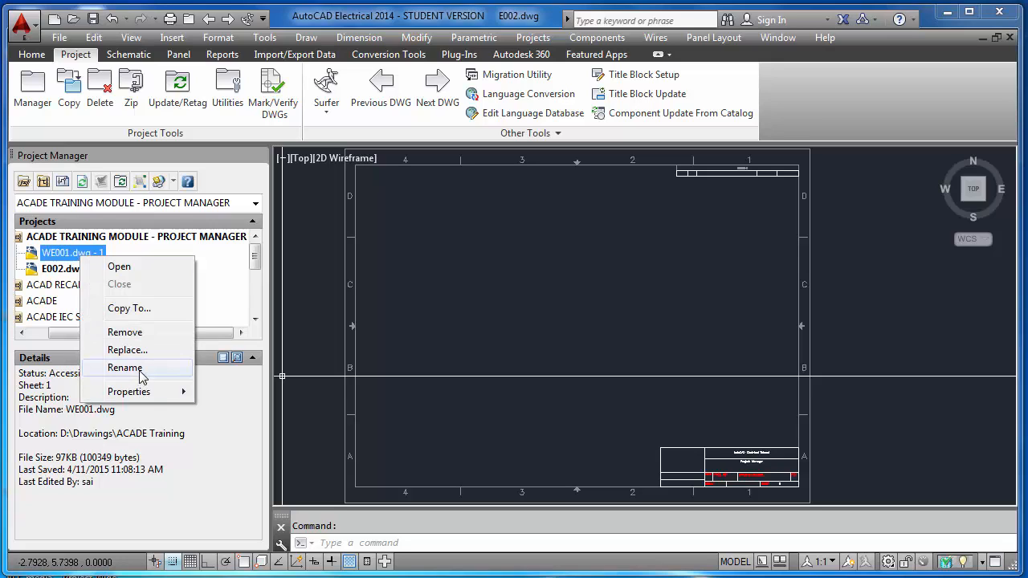
click(140, 370)
click(47, 252)
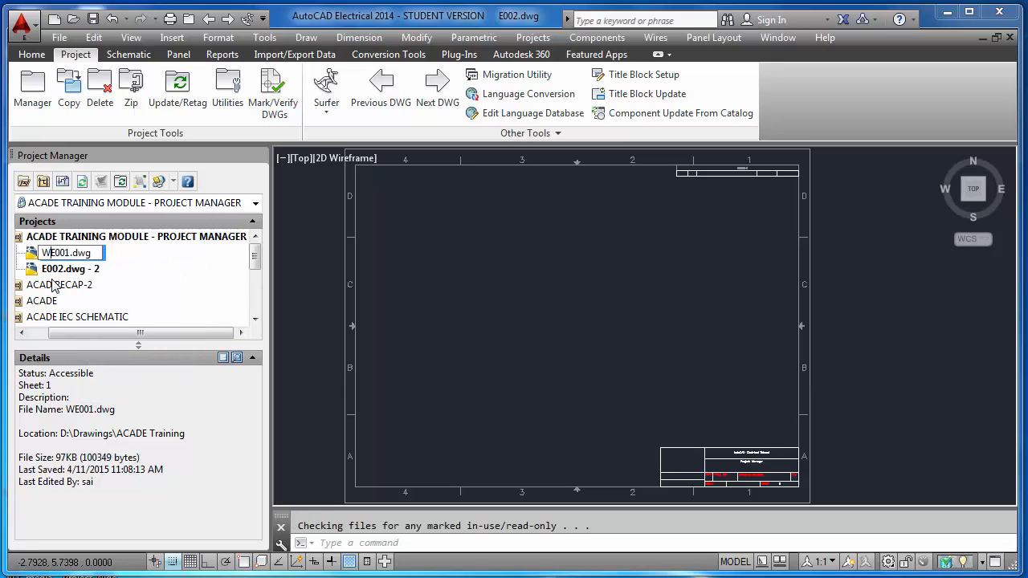
key(BackSpace)
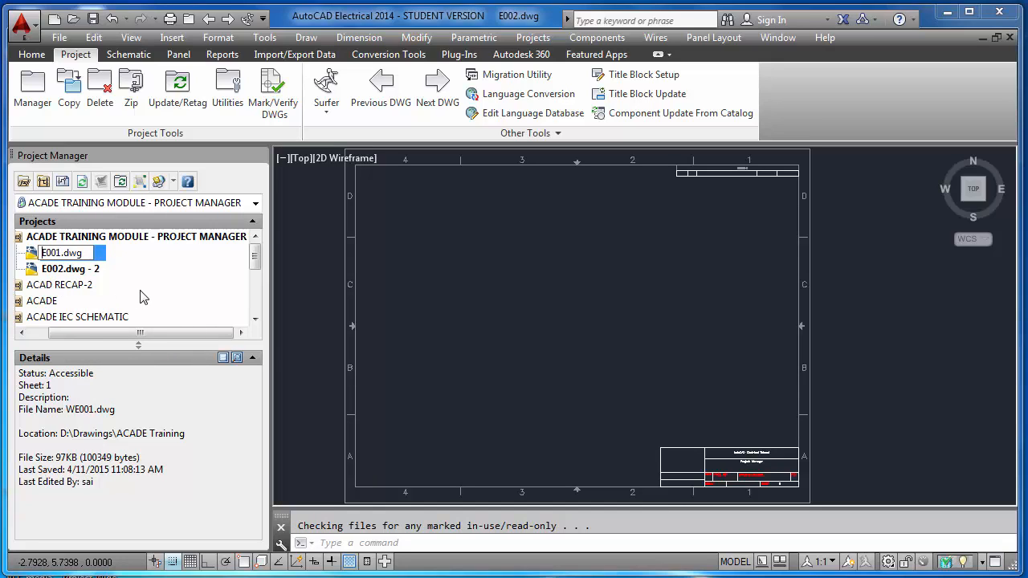
key(Return)
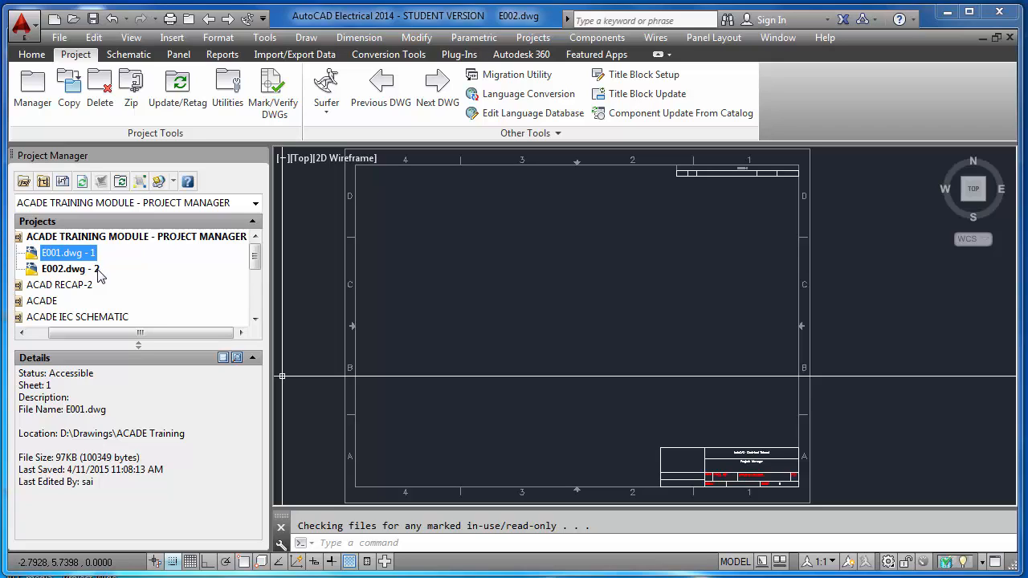
- Open E001.dwg from the project while saving the changes to E002.dwg, and switch between both drawings, ending on E002.dwg
click(88, 269)
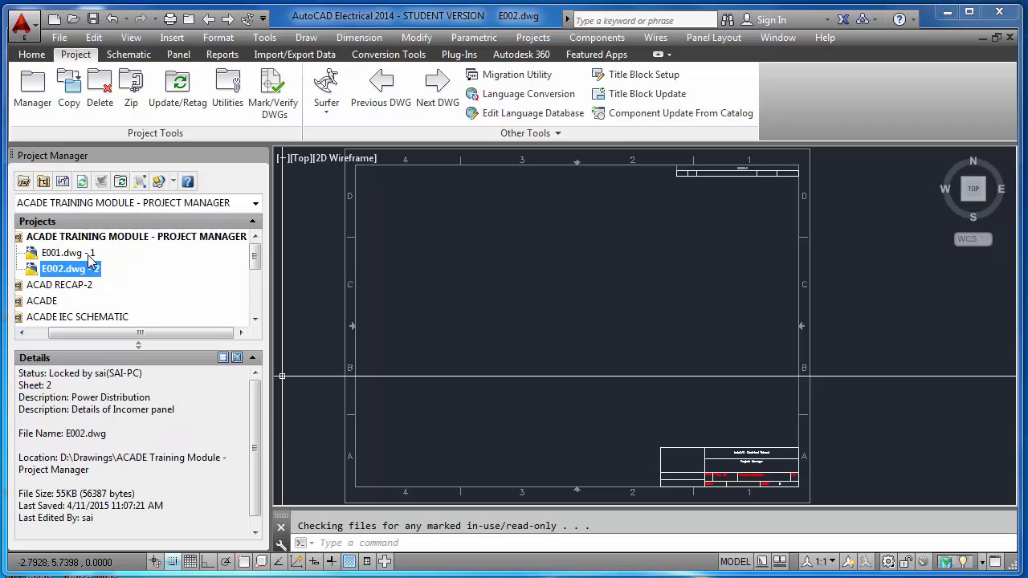
double_click(88, 256)
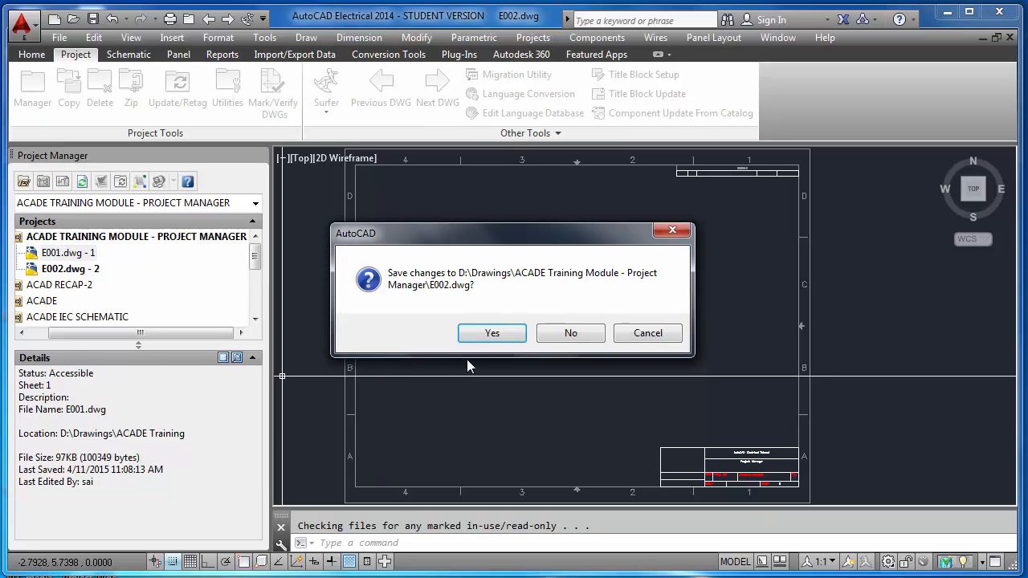
click(470, 336)
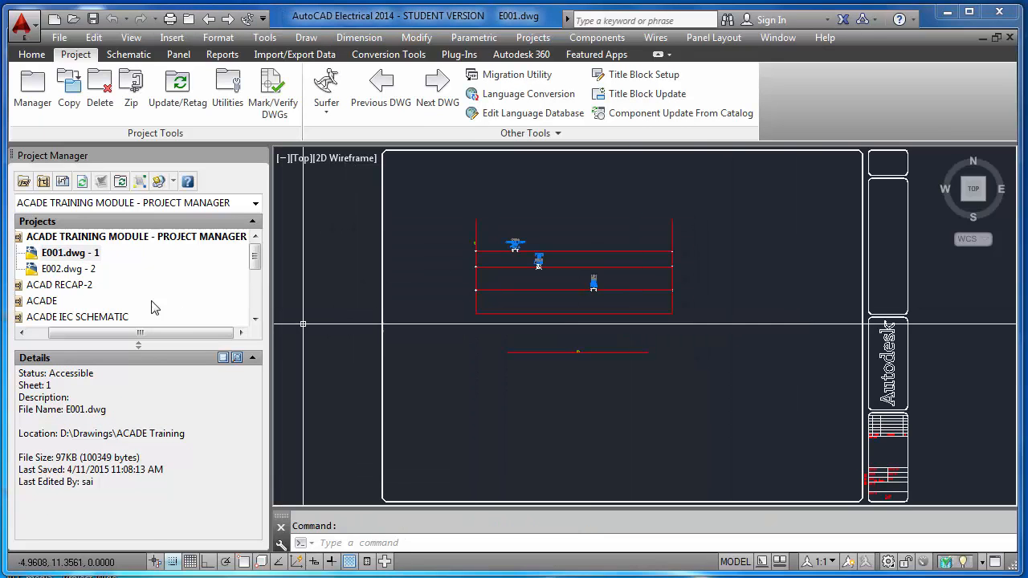
double_click(68, 271)
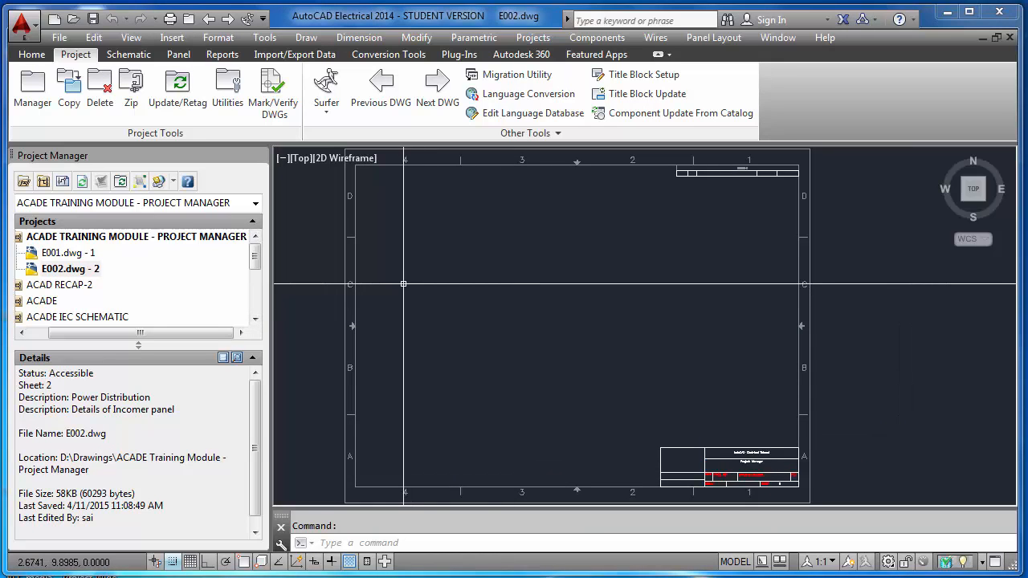
double_click(66, 254)
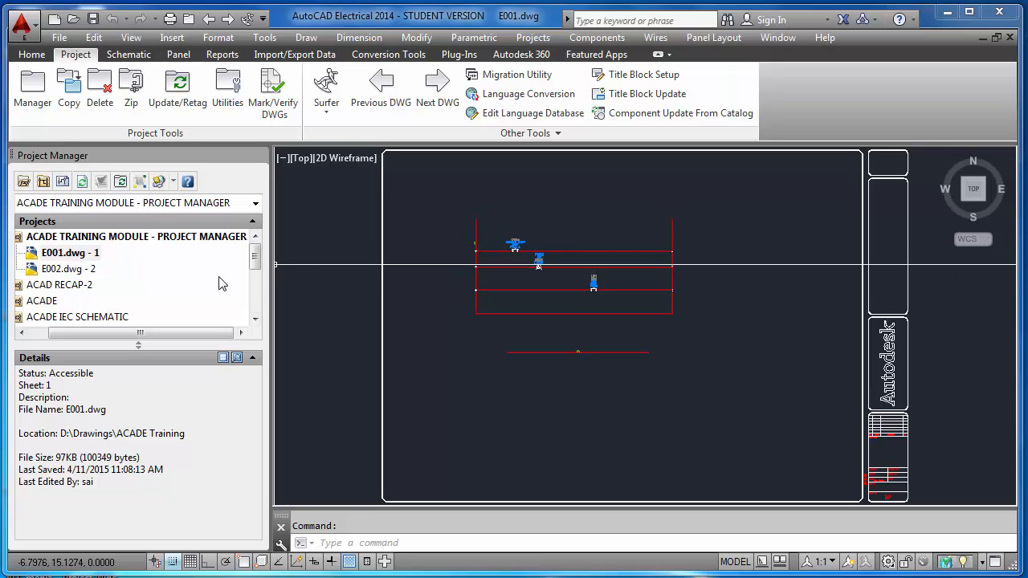
double_click(86, 273)
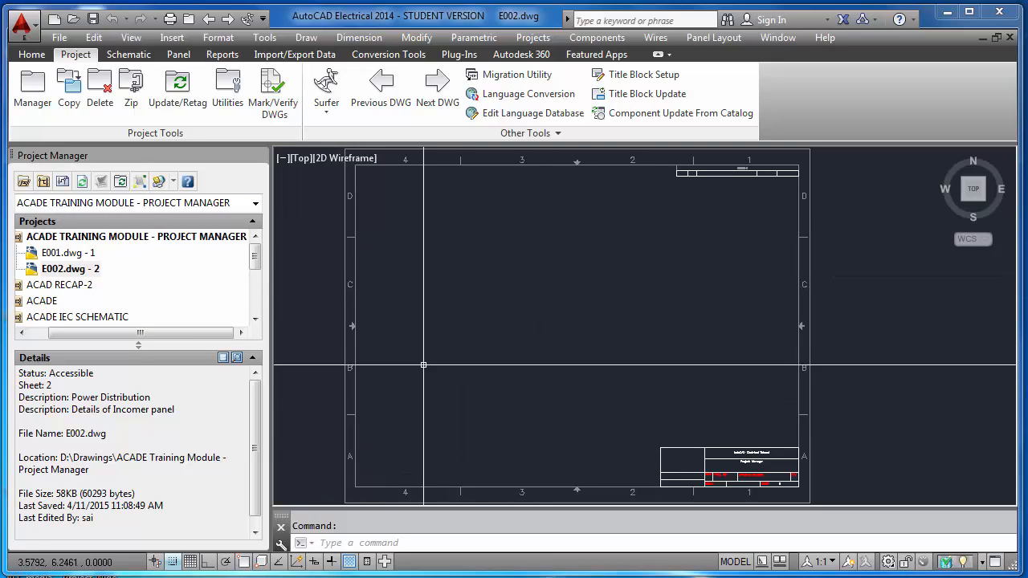
- Add the existing drawings E0006 and E0007 from the Sample Project folder to the ACADE Training Module project
right_click(119, 241)
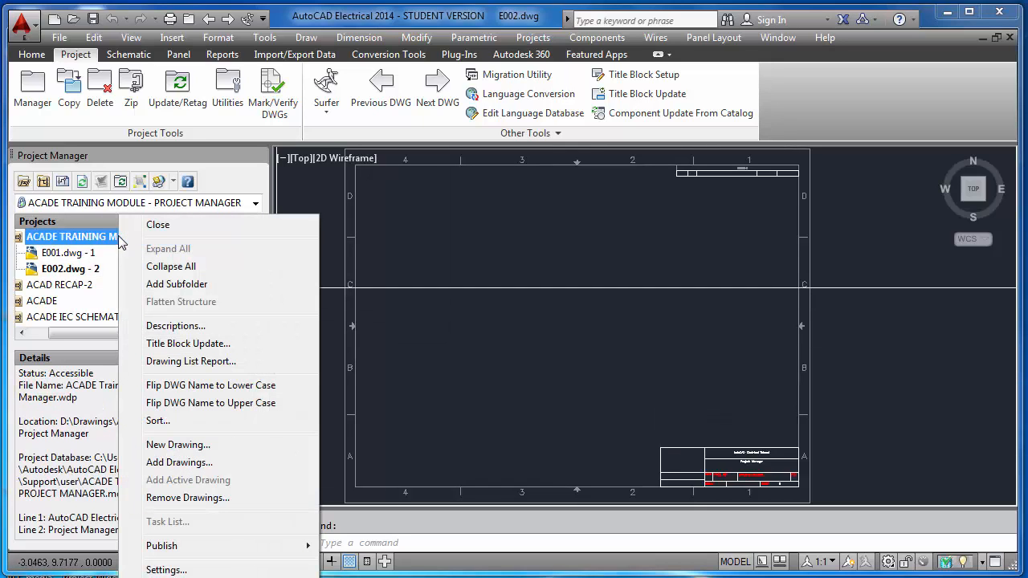
click(178, 462)
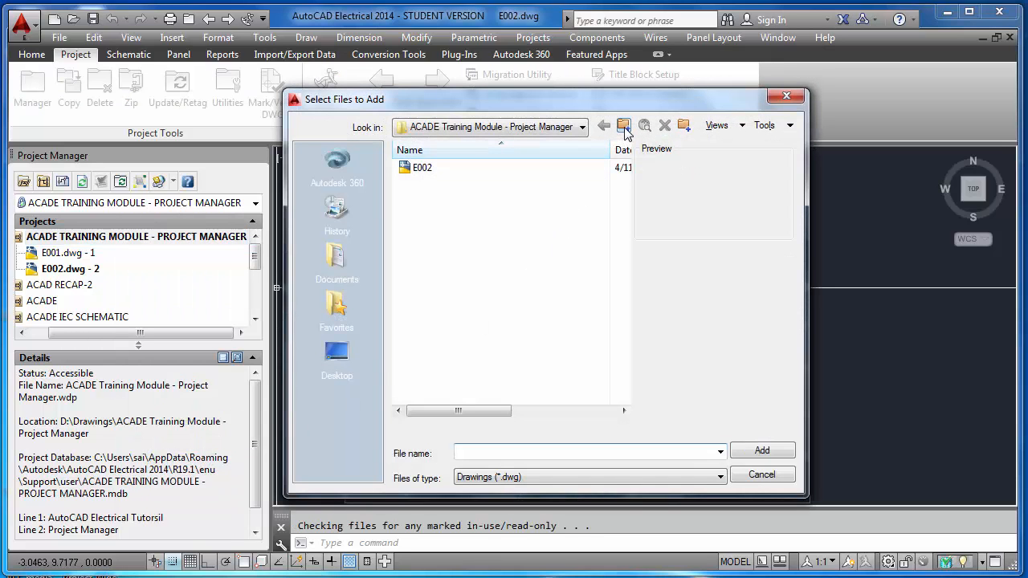
click(623, 125)
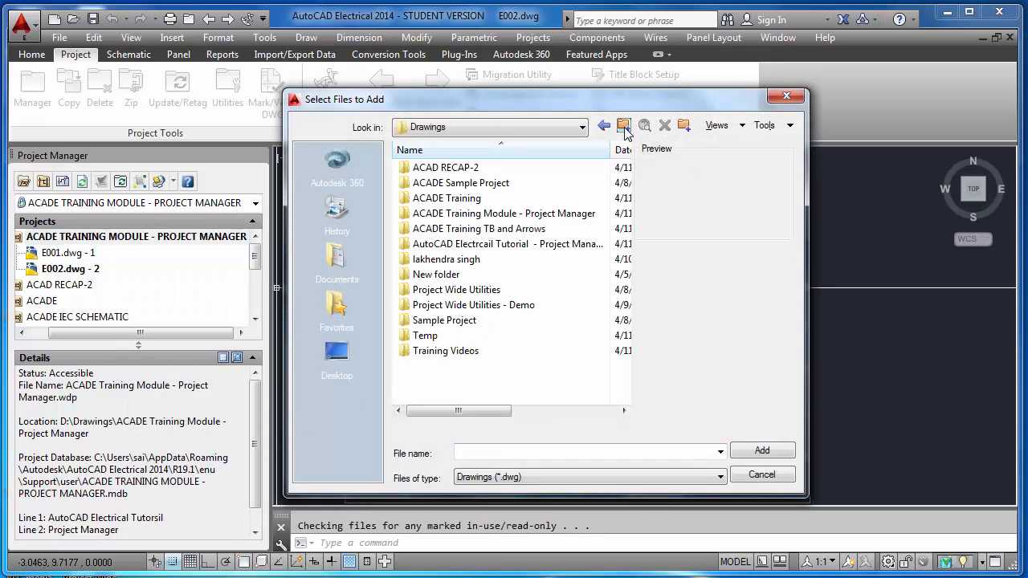
double_click(465, 319)
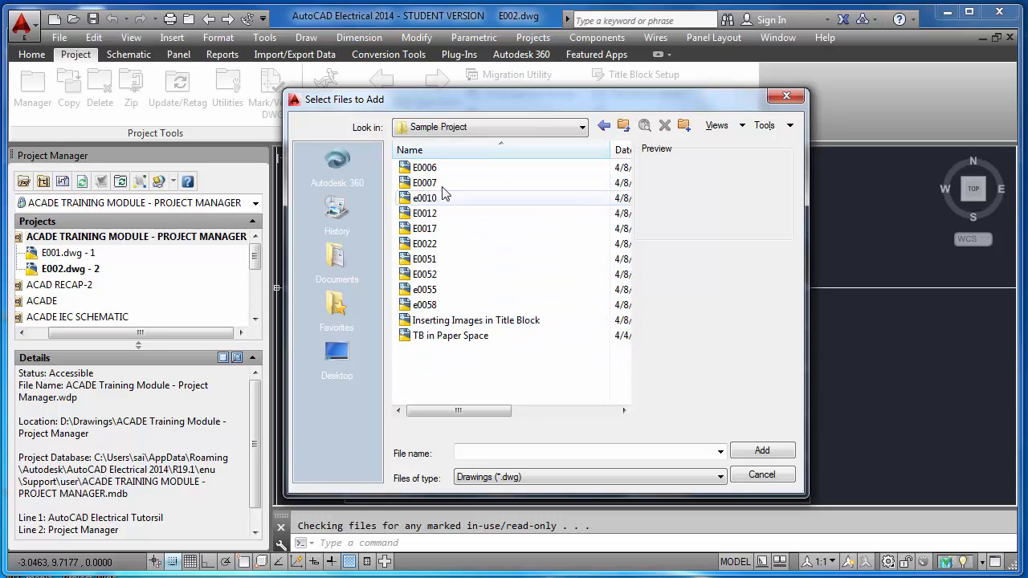
click(423, 168)
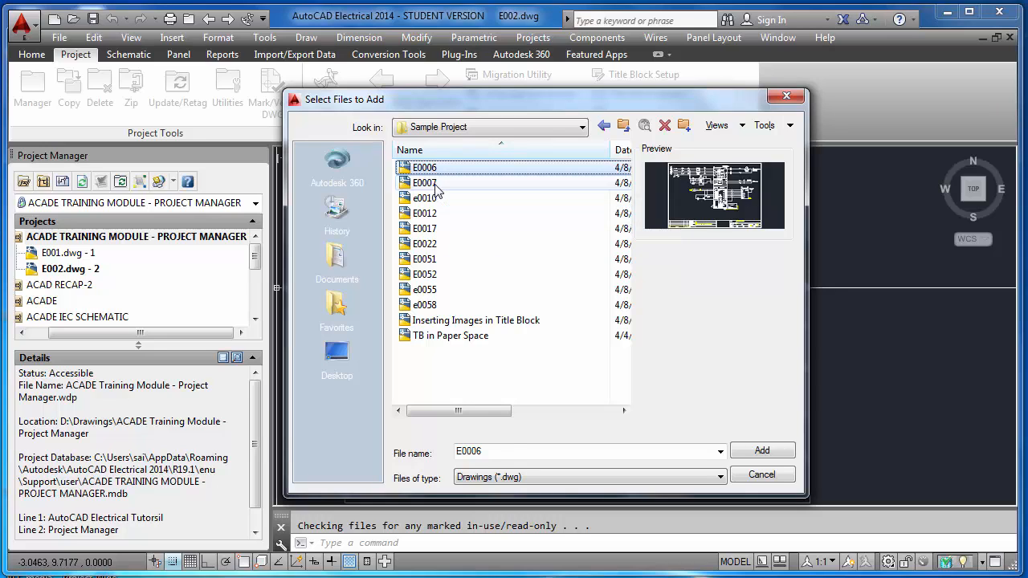
ctrl+click(438, 185)
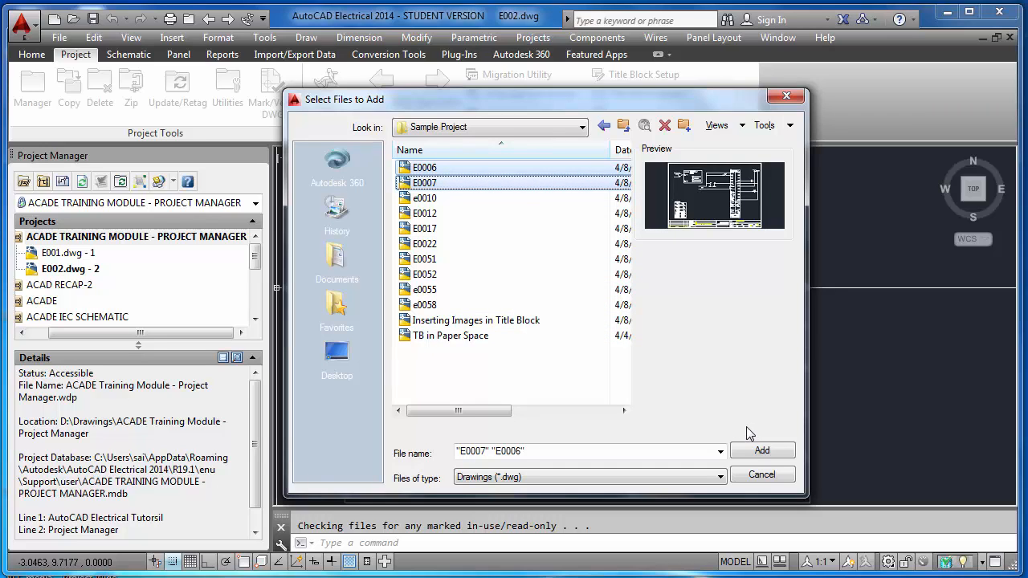
click(760, 451)
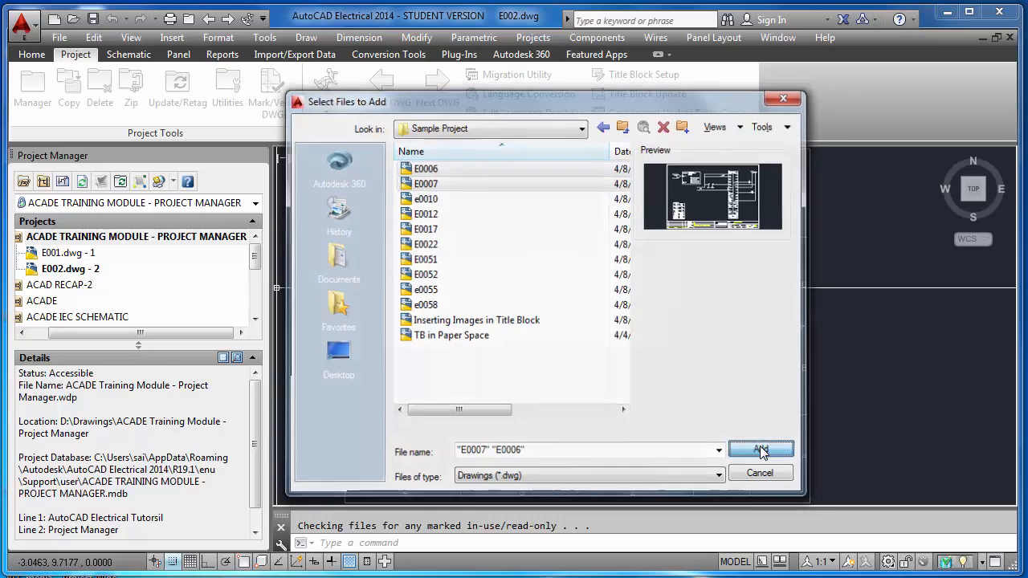
click(498, 326)
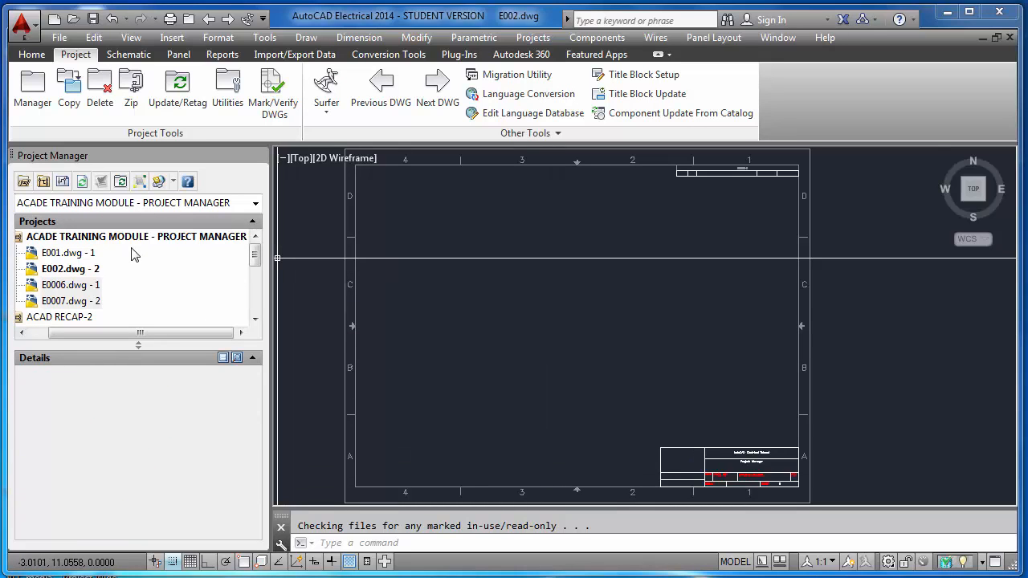
- Set the sheet value of E0006.dwg to 6 in its Drawing Properties
click(76, 286)
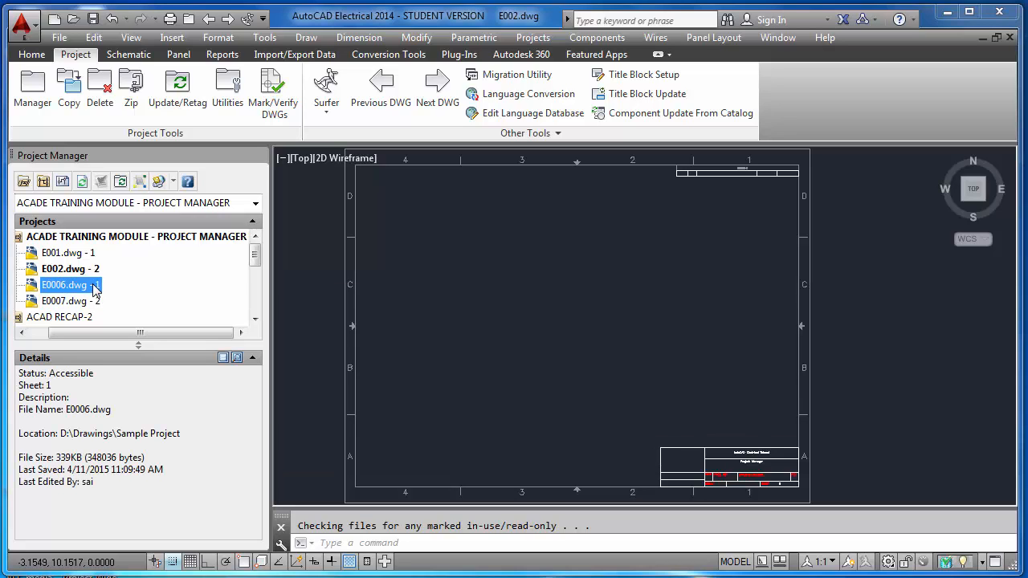
right_click(95, 288)
mouse_move(142, 419)
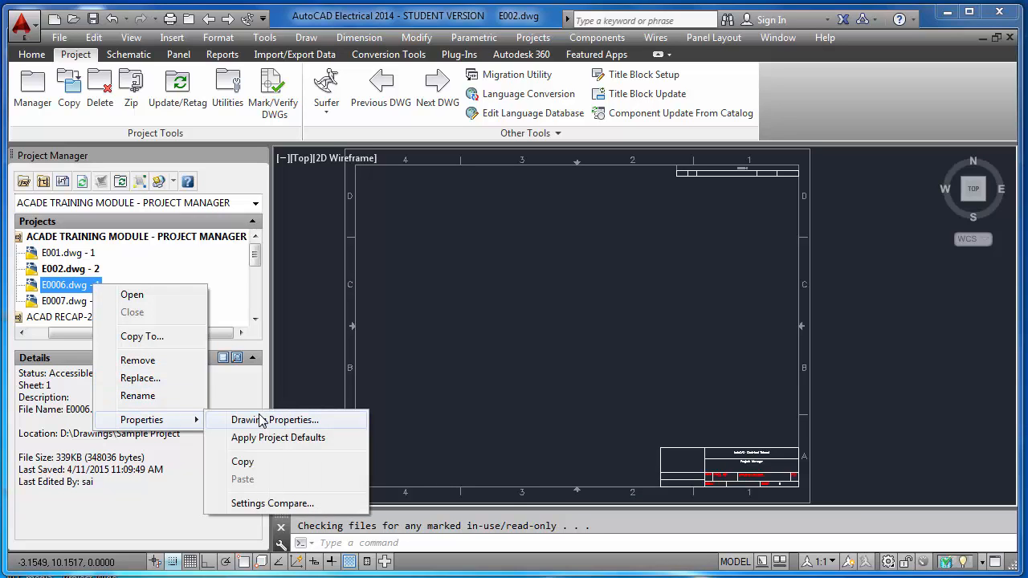
click(261, 421)
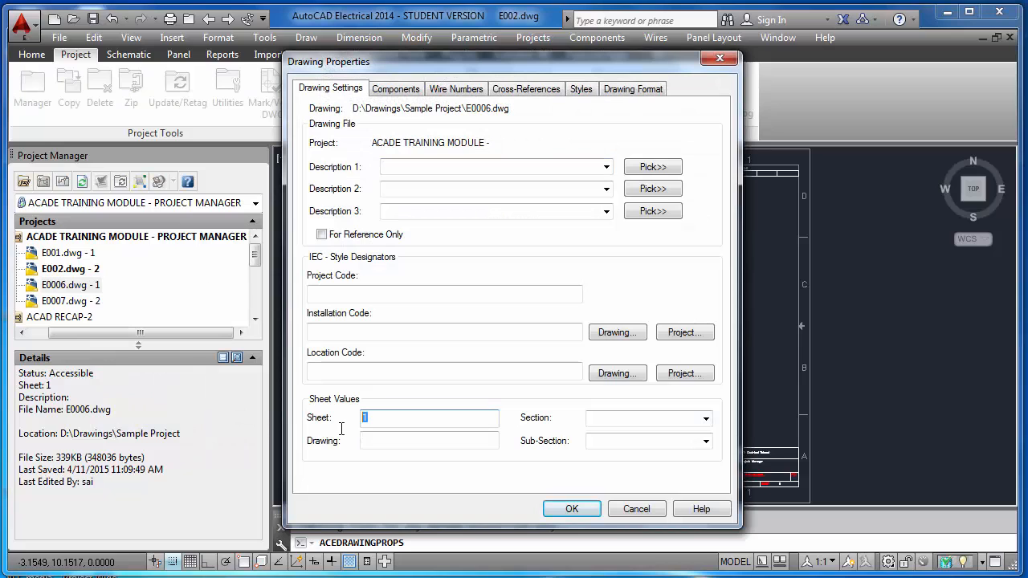
text(6)
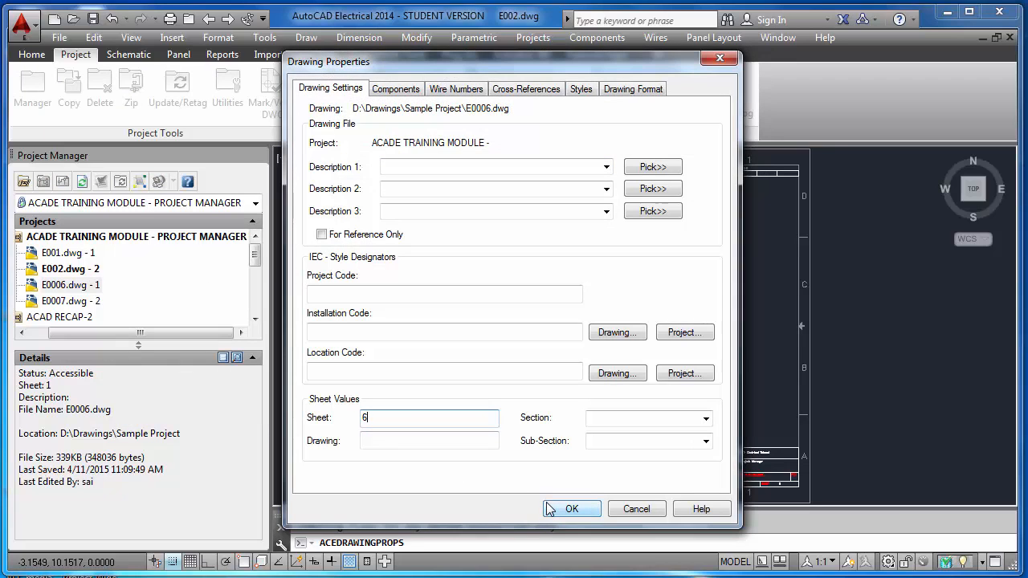
click(570, 509)
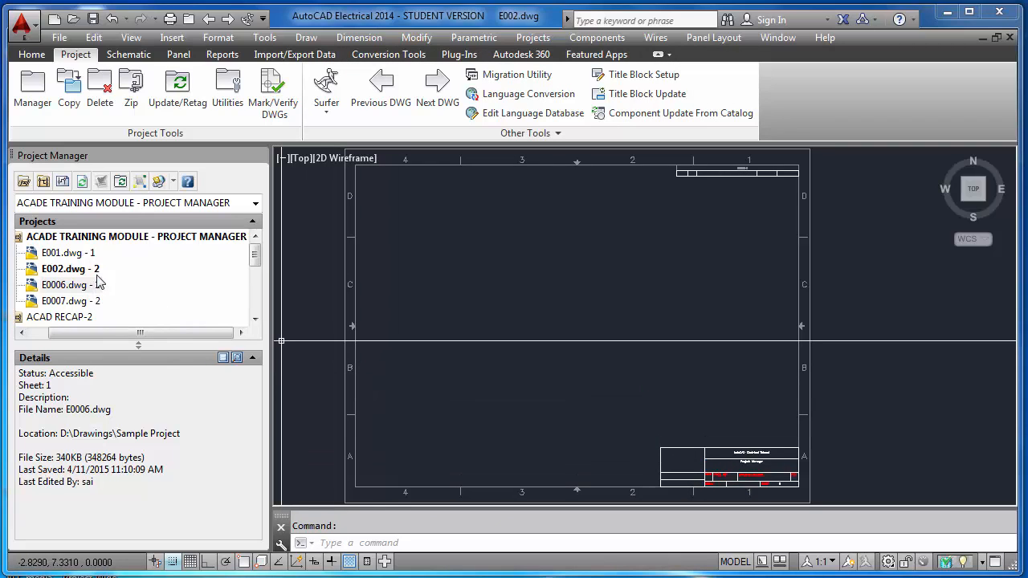
- Refresh the project drawing list and set the sheet value of E0007.dwg to 7 in its Drawing Properties
click(83, 182)
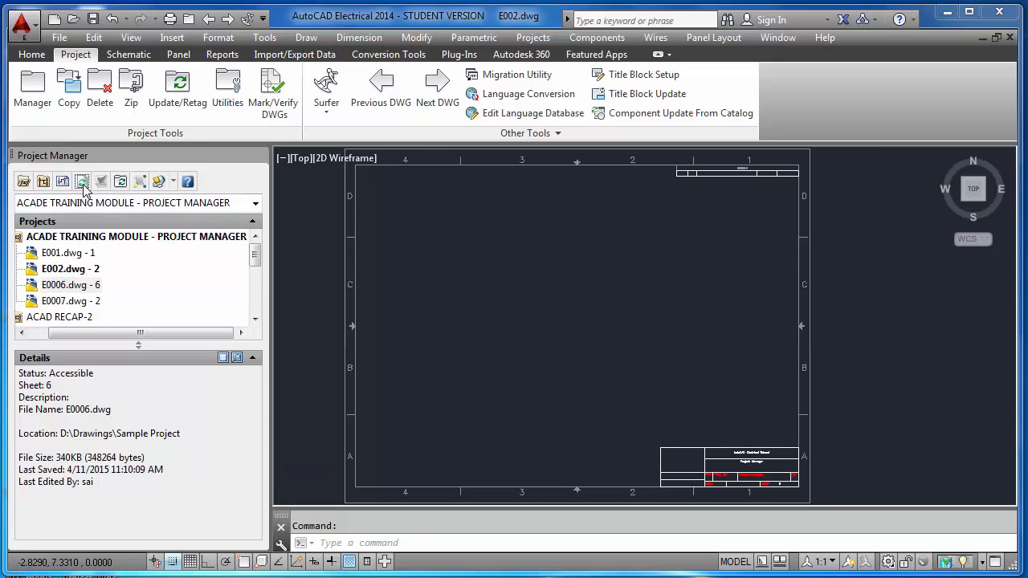
right_click(101, 310)
mouse_move(193, 439)
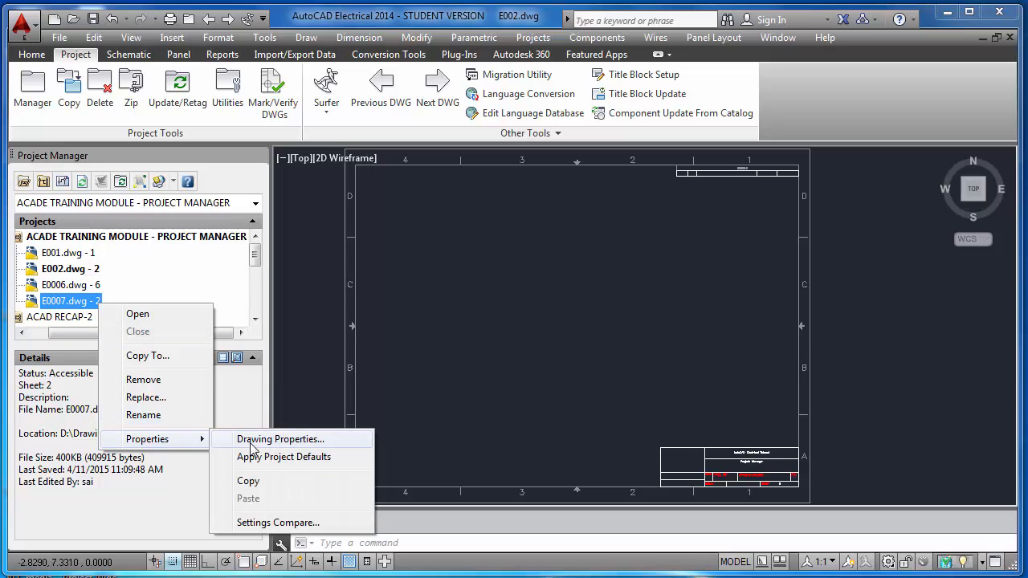
click(252, 442)
double_click(378, 417)
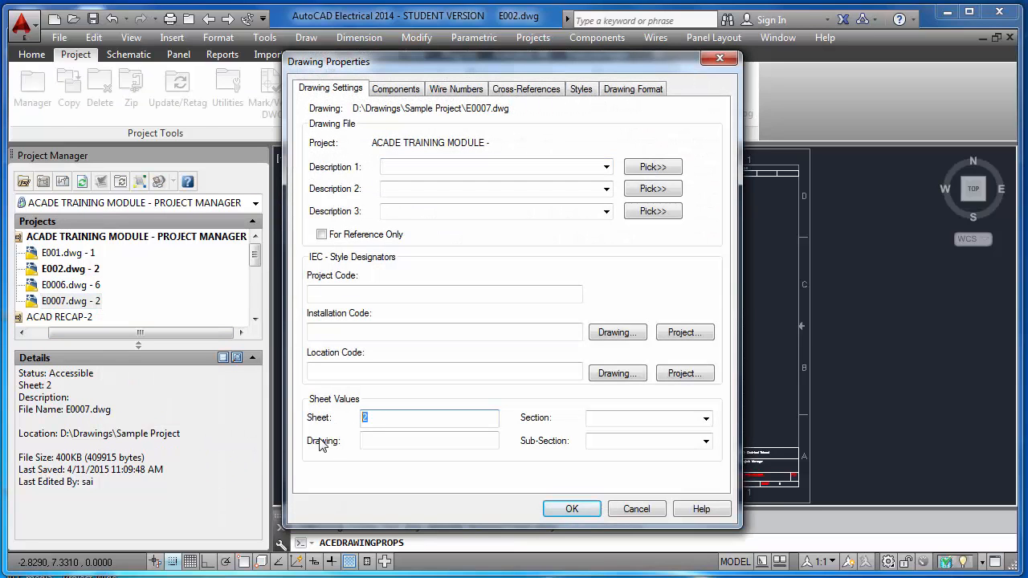
click(552, 511)
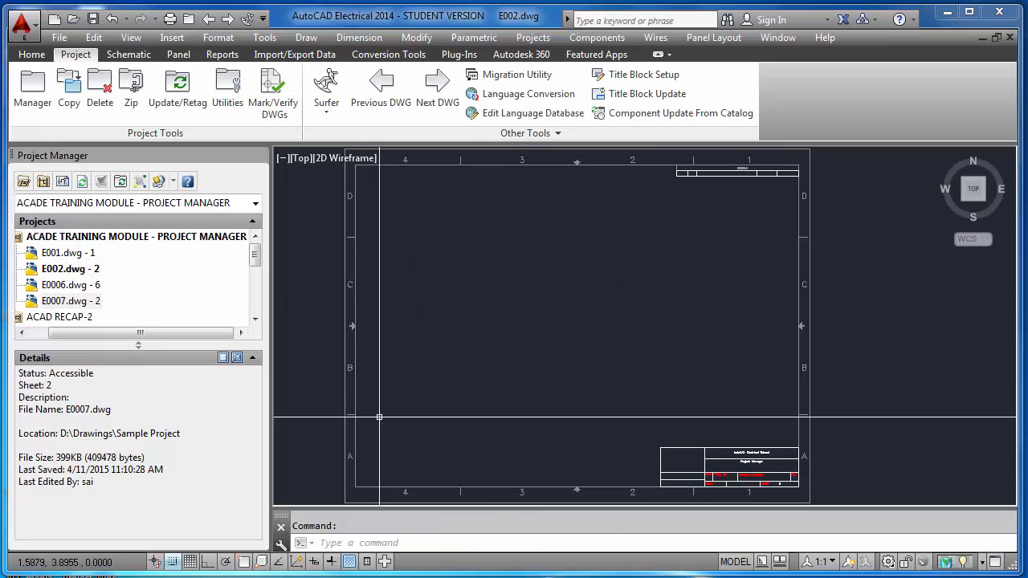
click(82, 182)
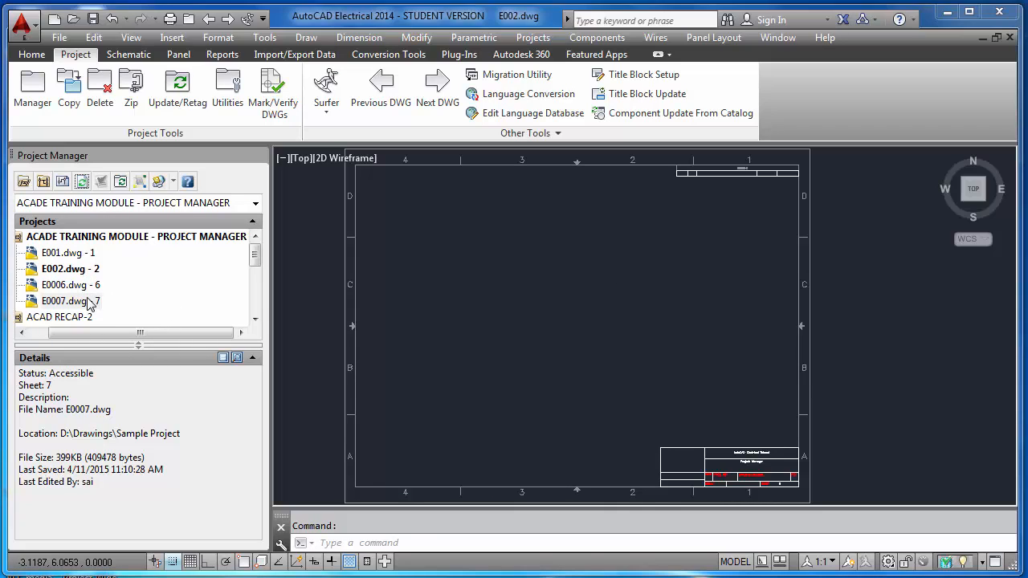
- Switch to E001.dwg and back to E002.dwg within the project
double_click(79, 255)
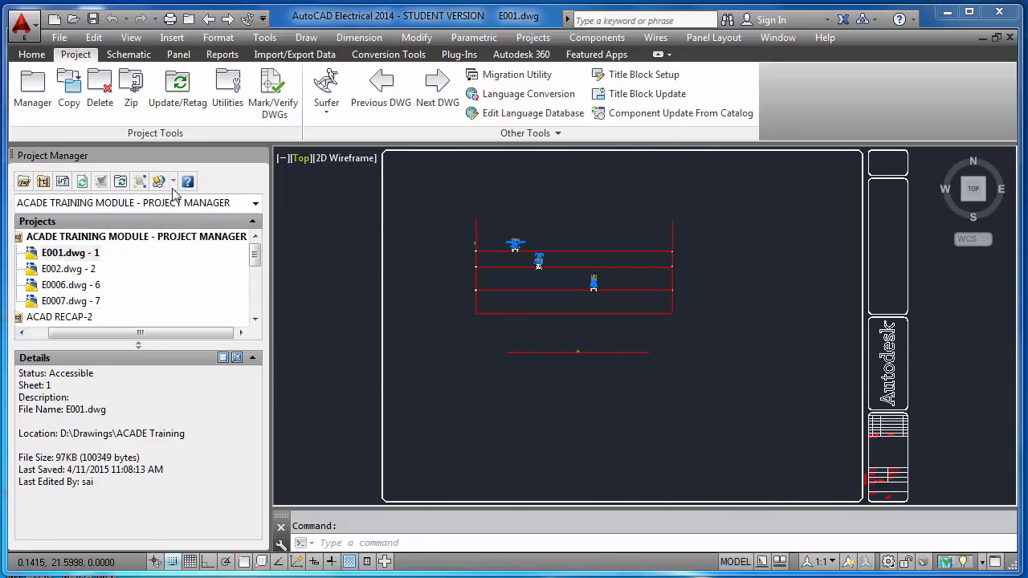
double_click(84, 270)
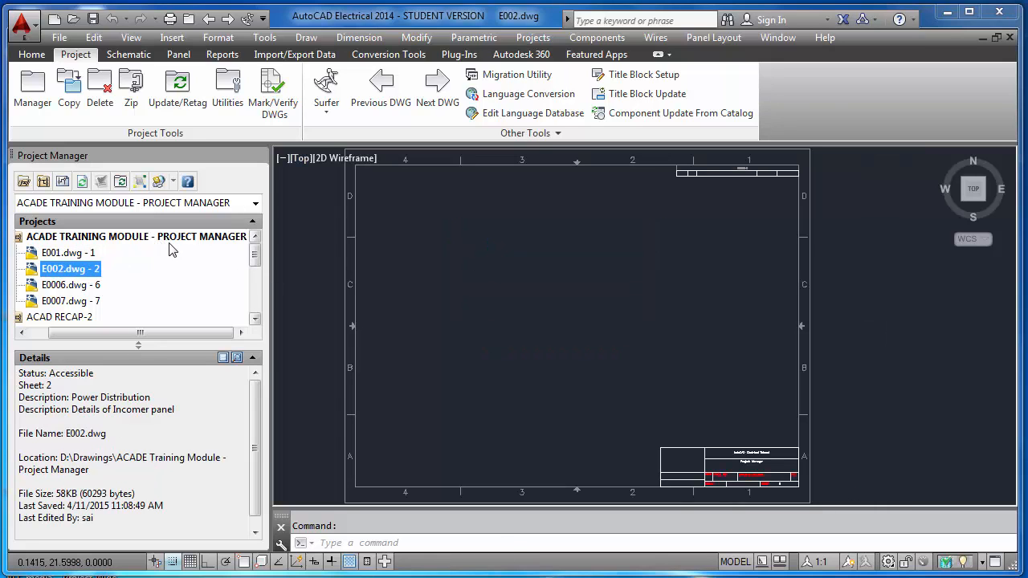
click(62, 185)
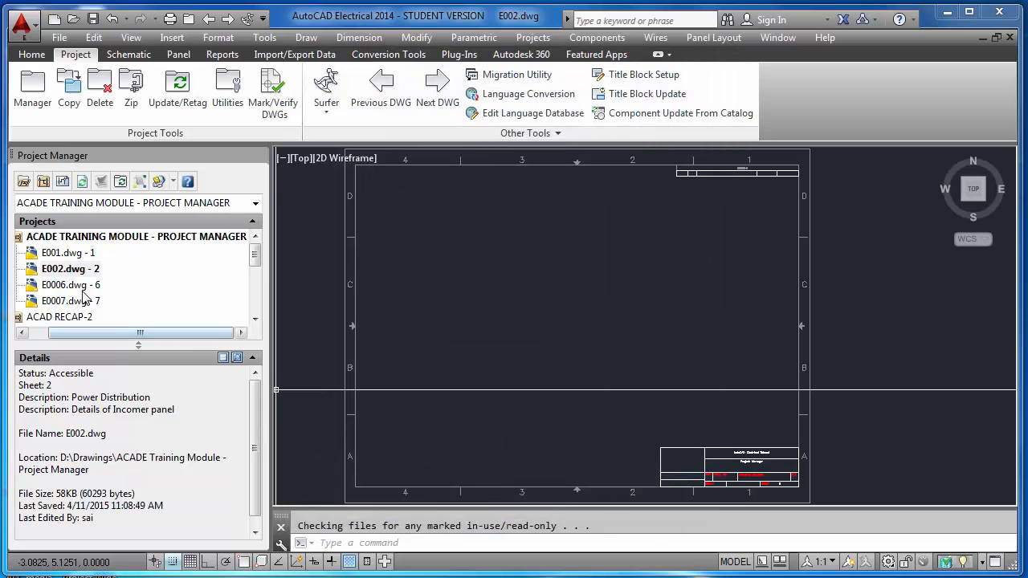
right_click(90, 238)
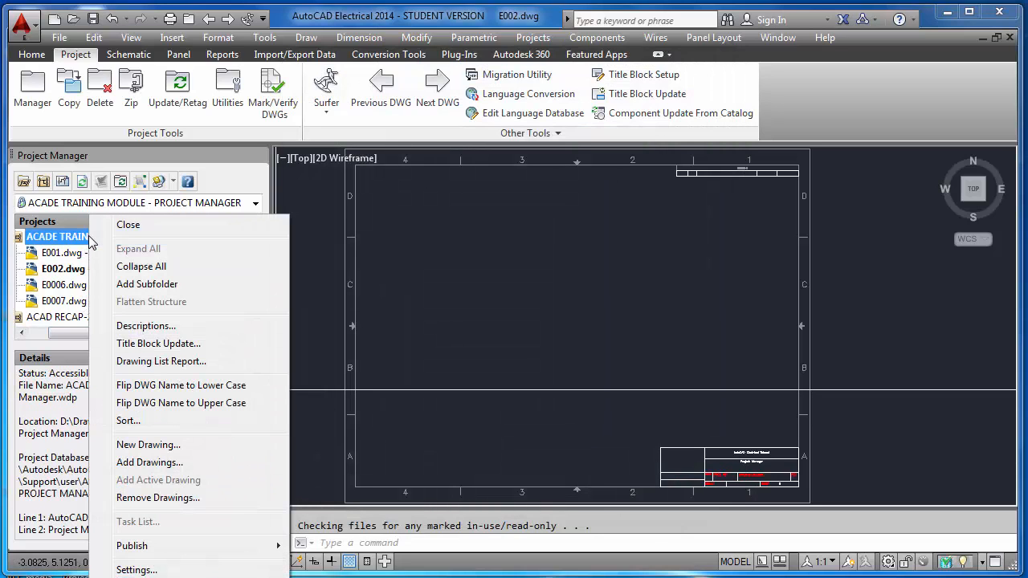
click(174, 463)
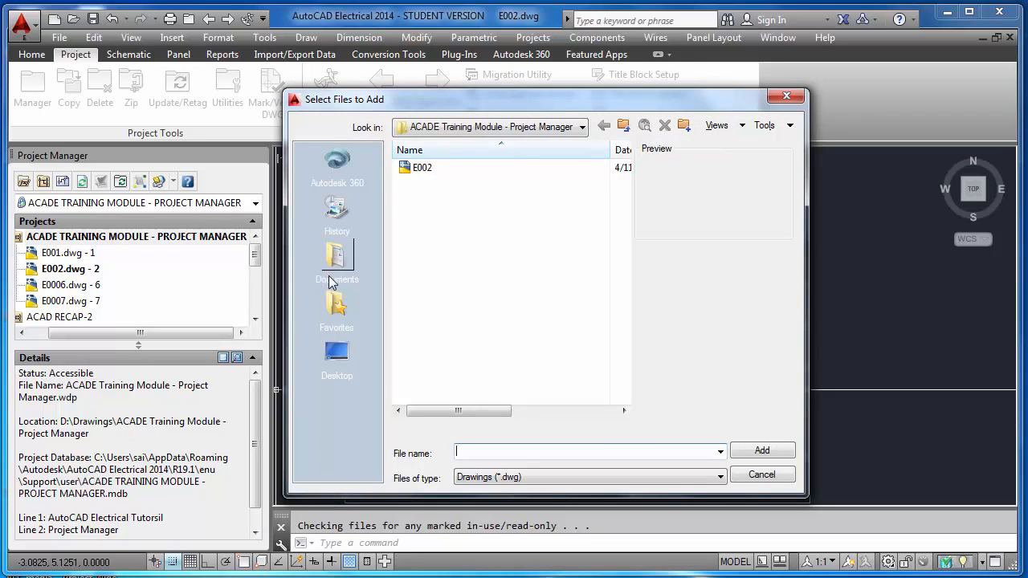
click(762, 474)
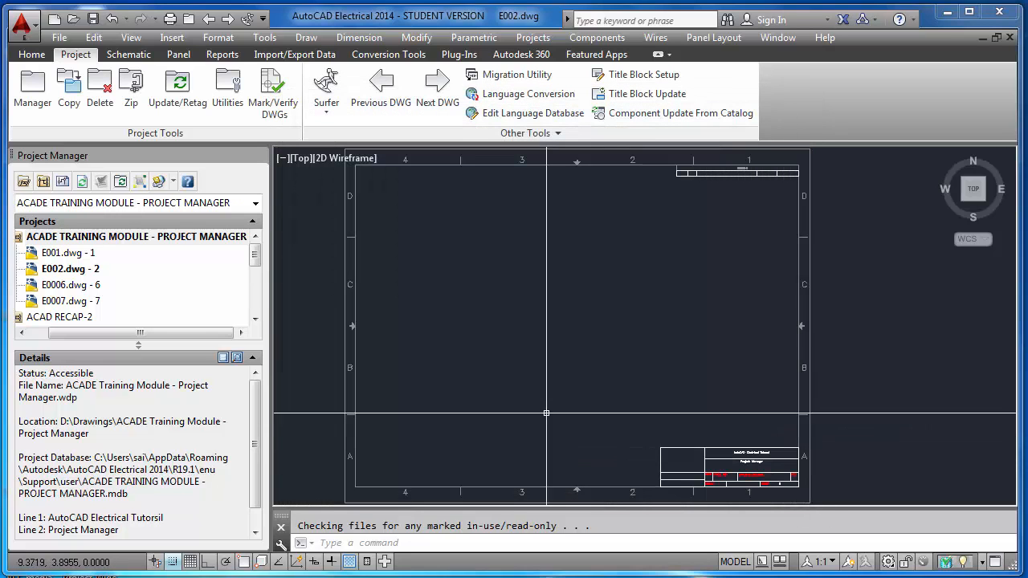
- Open the project drawings E0006.dwg, E0007.dwg and E002.dwg in turn, ending on E001.dwg
double_click(92, 285)
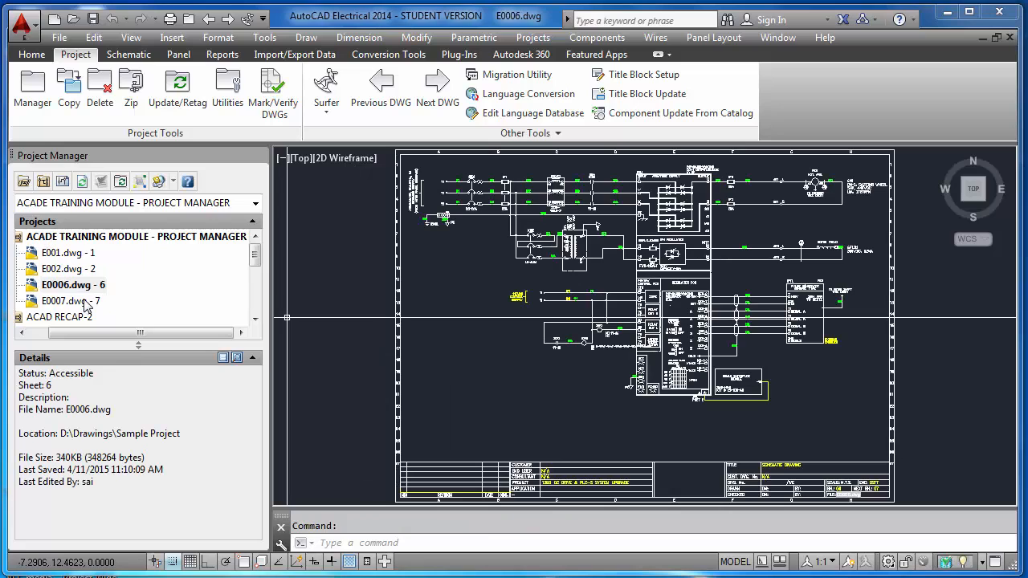
double_click(86, 301)
double_click(93, 269)
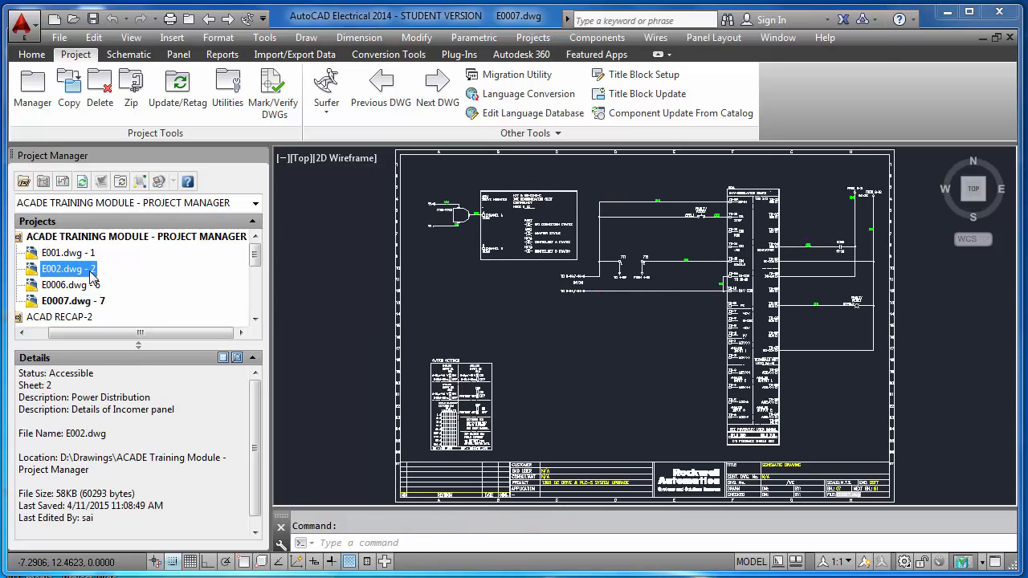
double_click(94, 257)
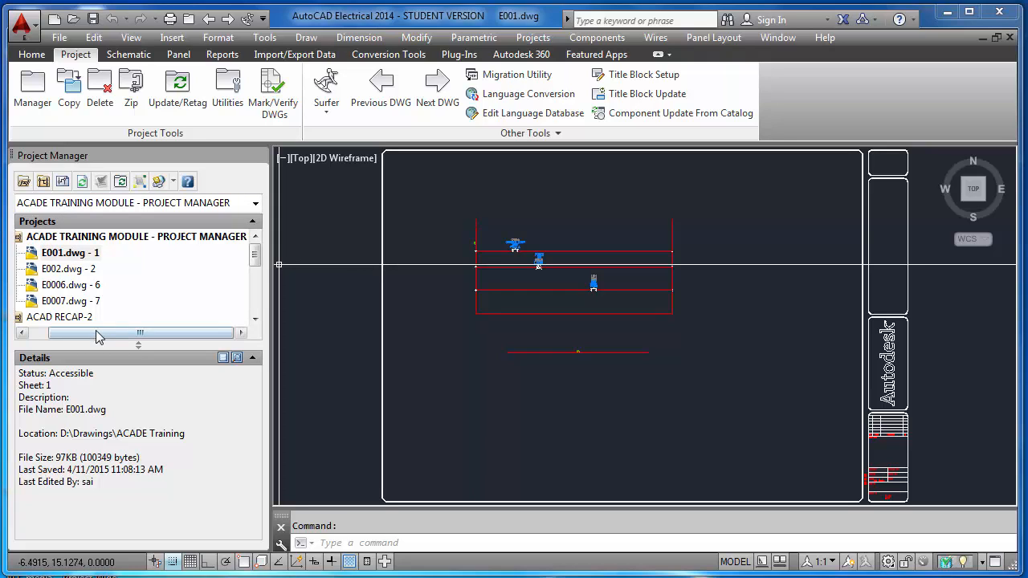
- Collapse and expand the drawing list of the ACADE Training Module project in the project tree
drag(92, 332, 56, 335)
click(26, 240)
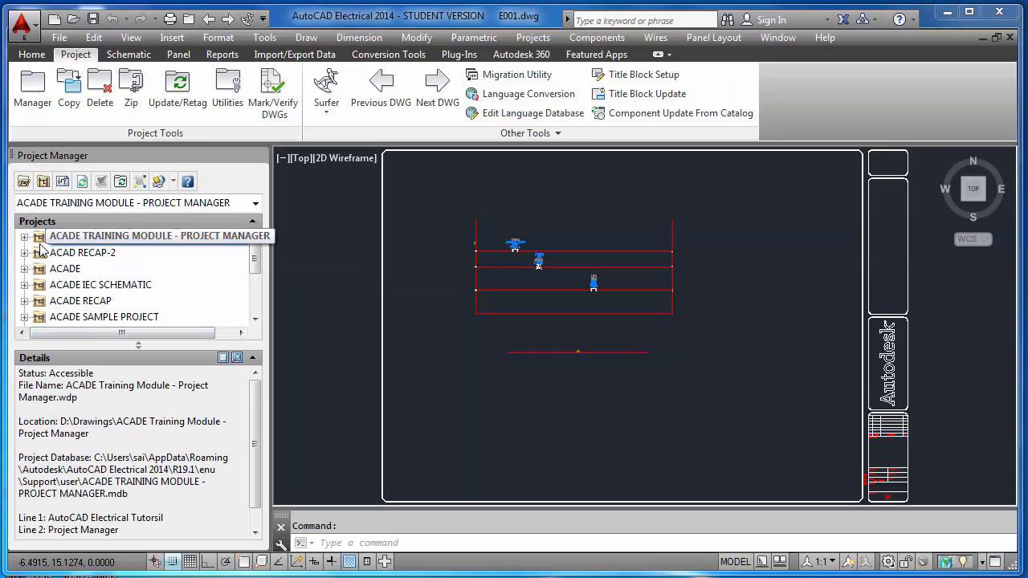
click(42, 241)
click(24, 238)
click(24, 238)
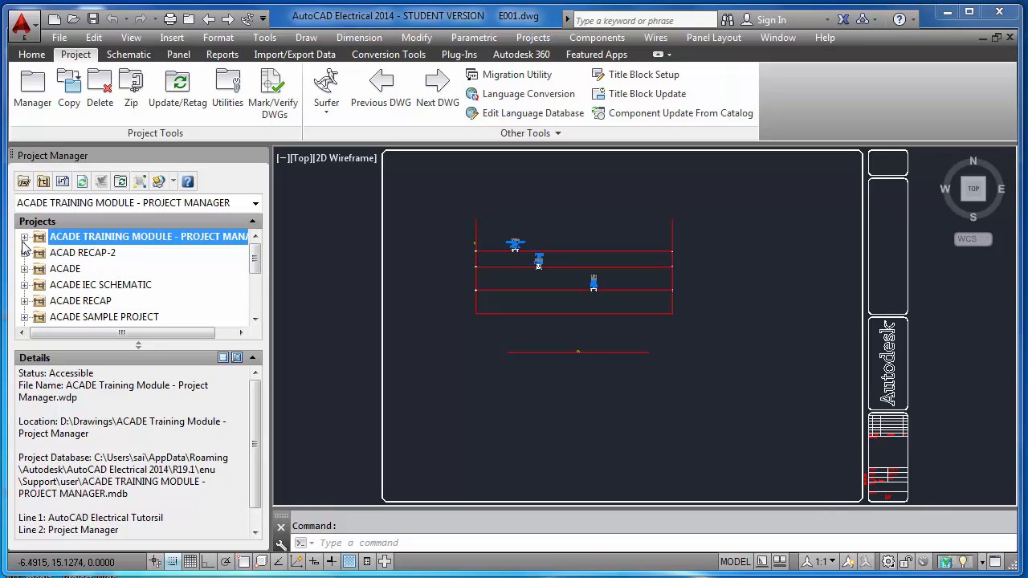
click(24, 239)
click(24, 239)
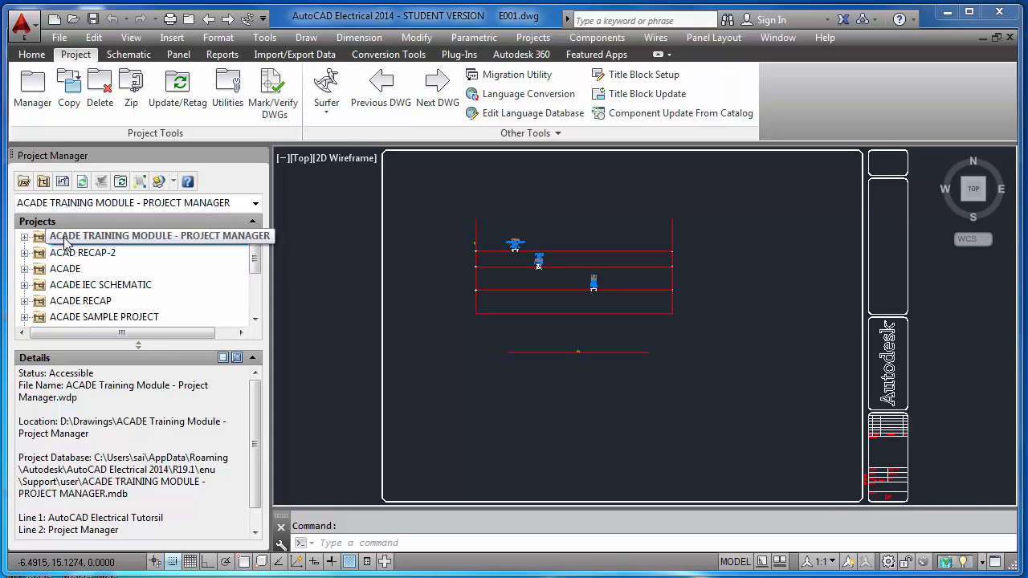
- Add a subfolder named Layout to the ACADE Training Module project
right_click(59, 239)
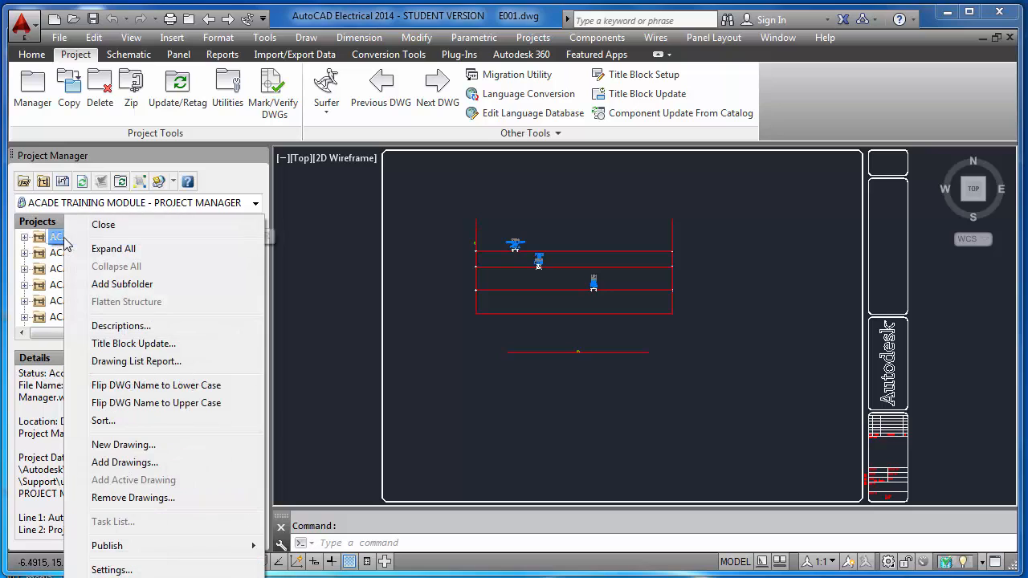
click(122, 284)
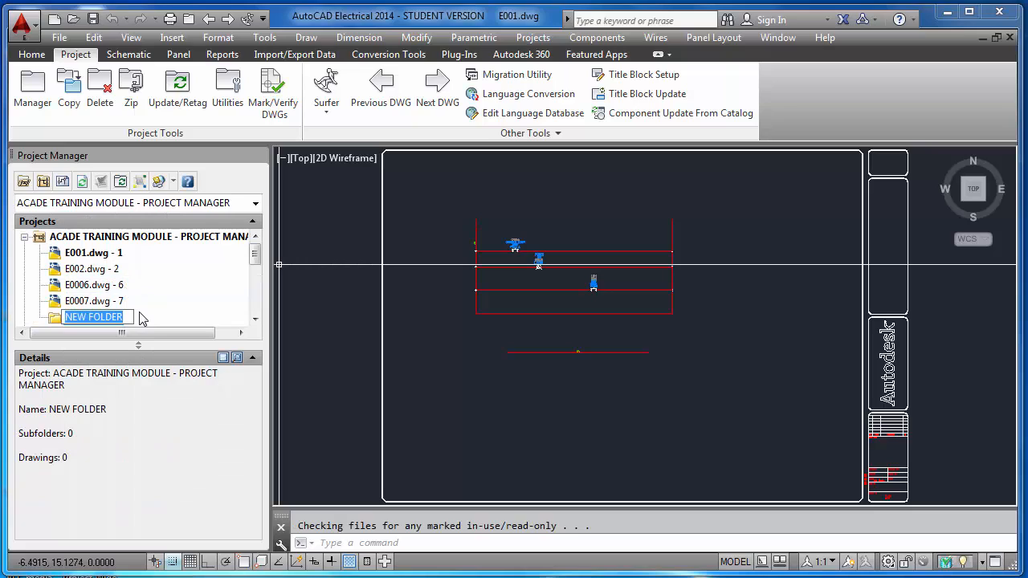
text(L)
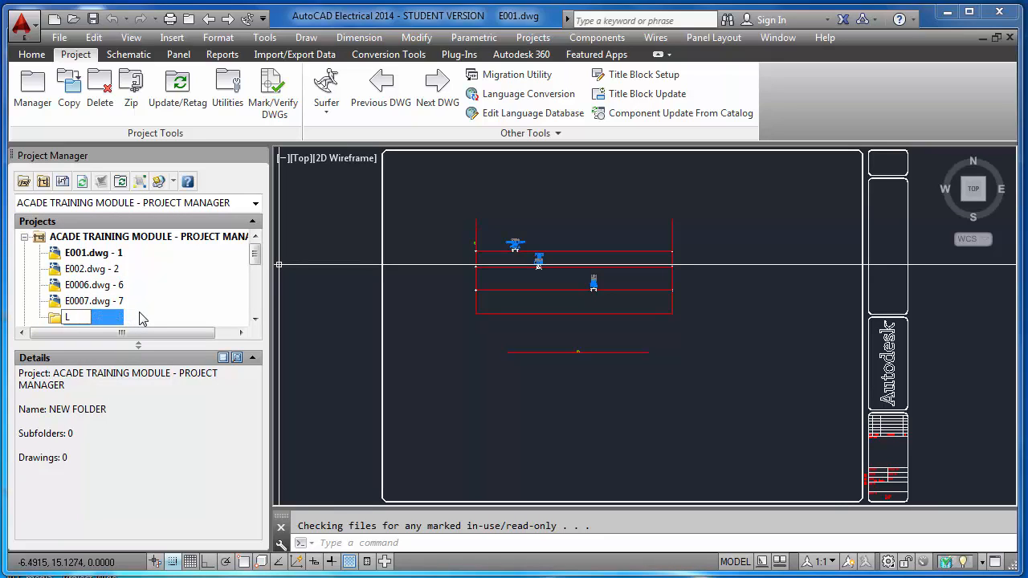
text(ayout)
click(353, 313)
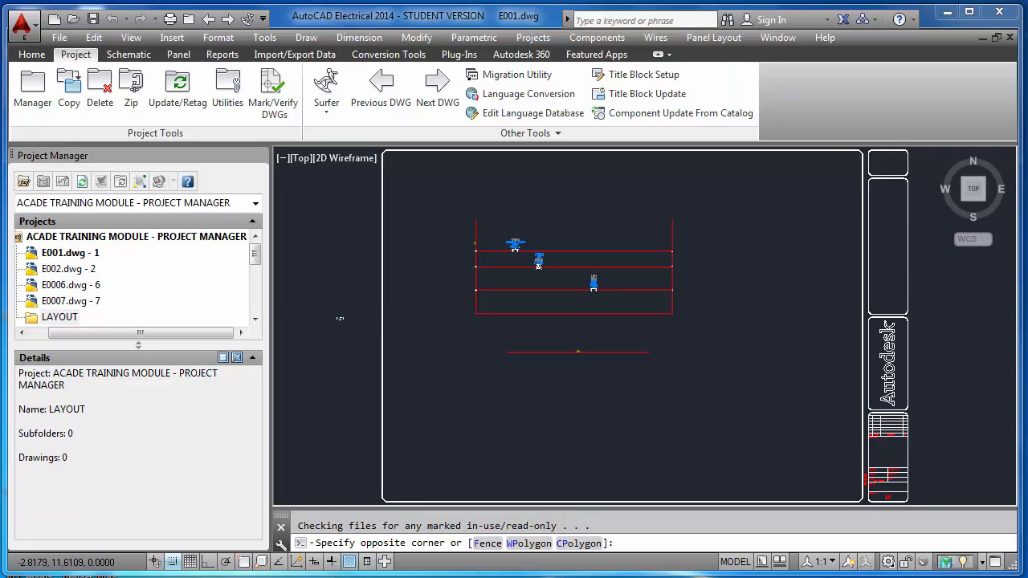
click(380, 311)
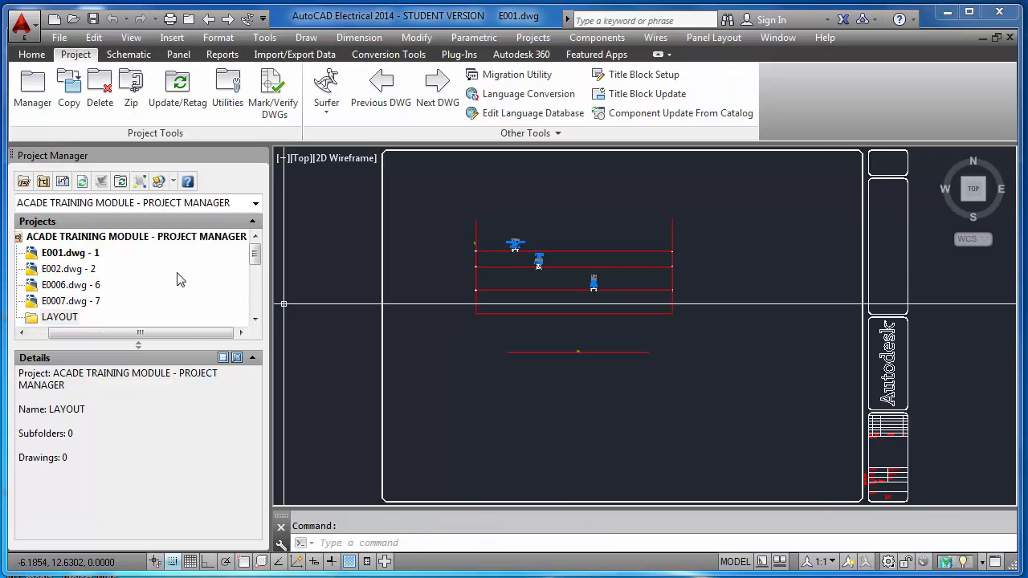
- Add a second subfolder named Schematic to the ACADE Training Module project
right_click(27, 239)
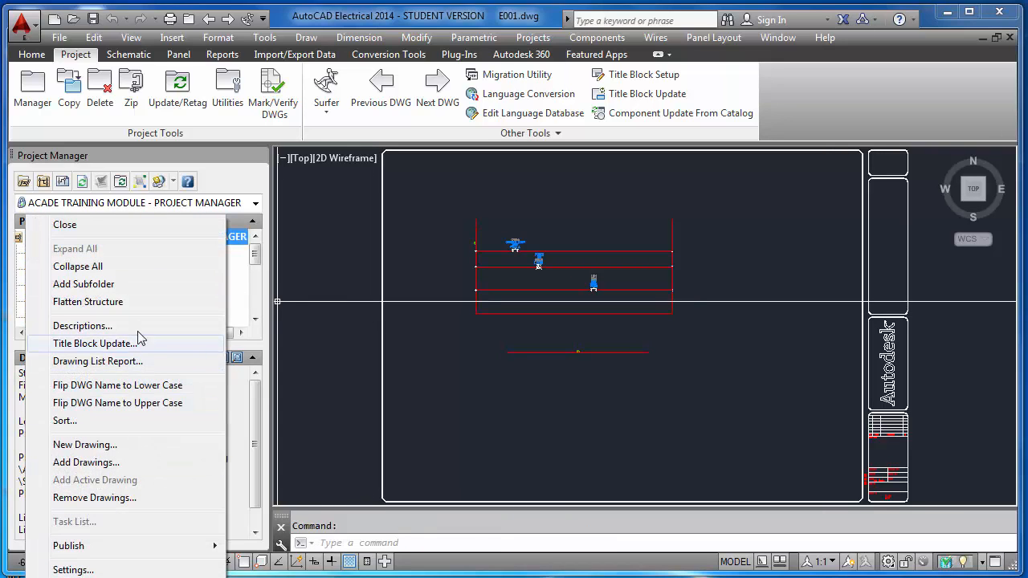
click(152, 291)
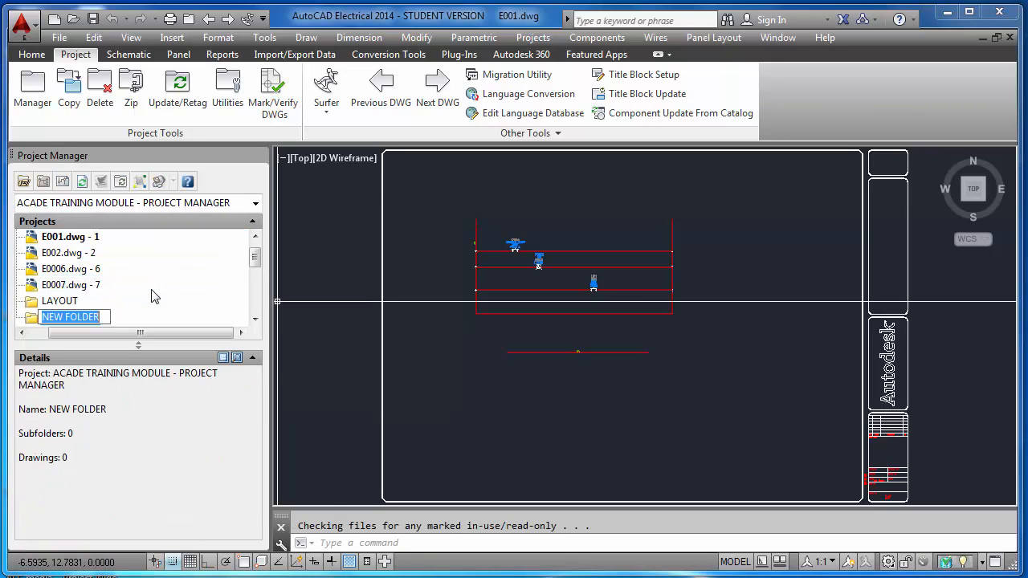
text(S)
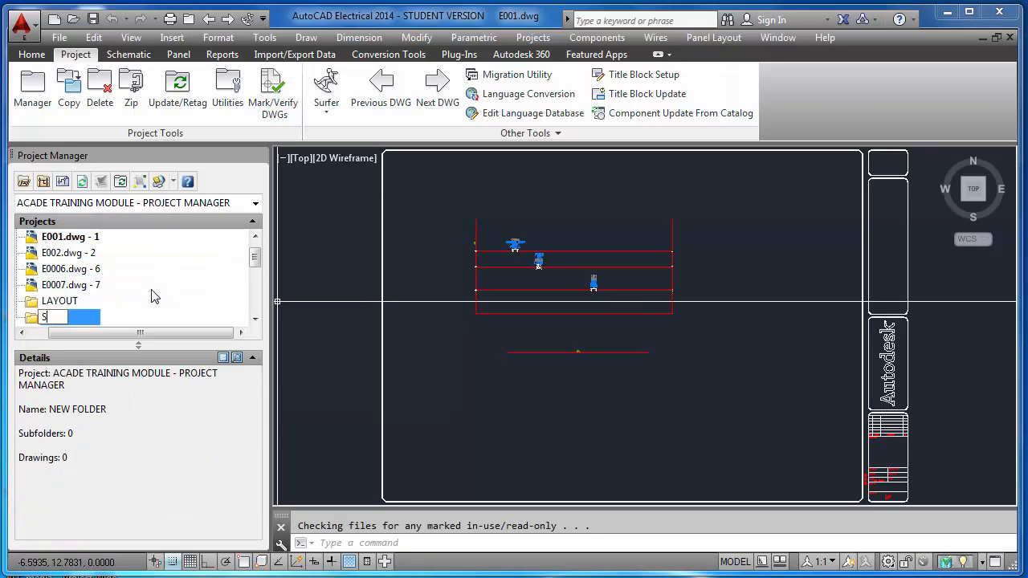
text(chematic)
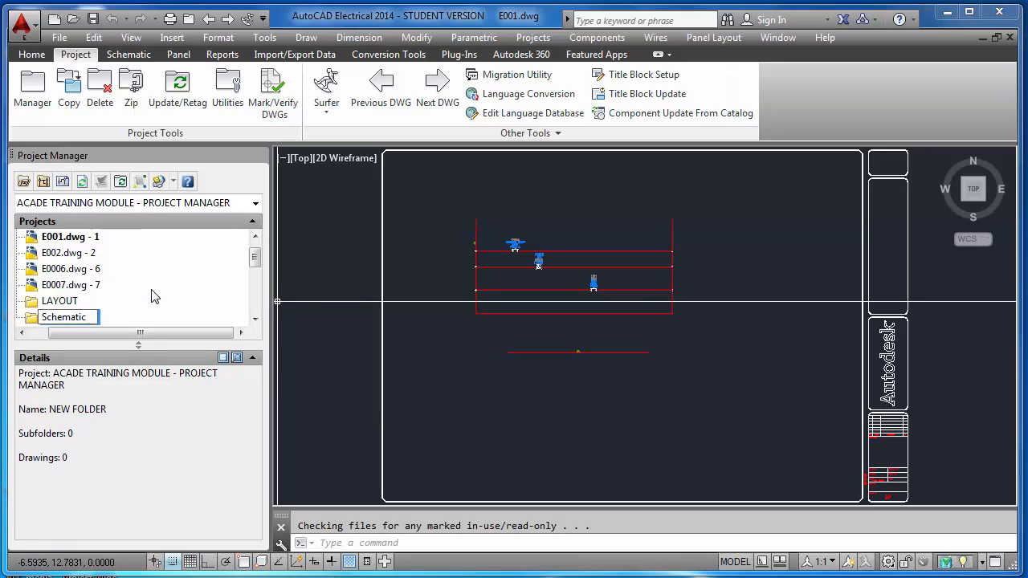
key(Return)
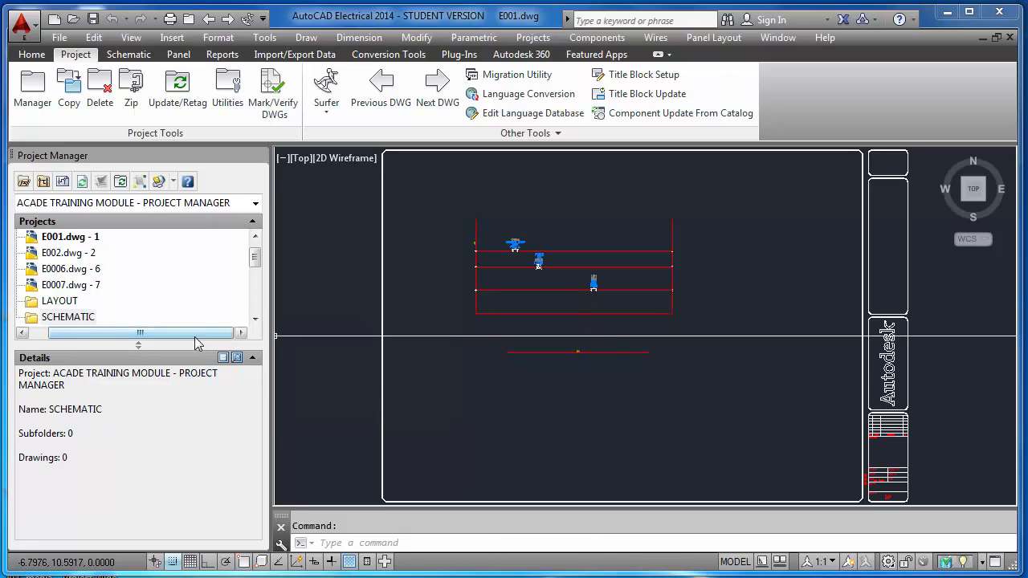
- Try to move E001.dwg and E002.dwg together into a project subfolder
drag(190, 335, 176, 336)
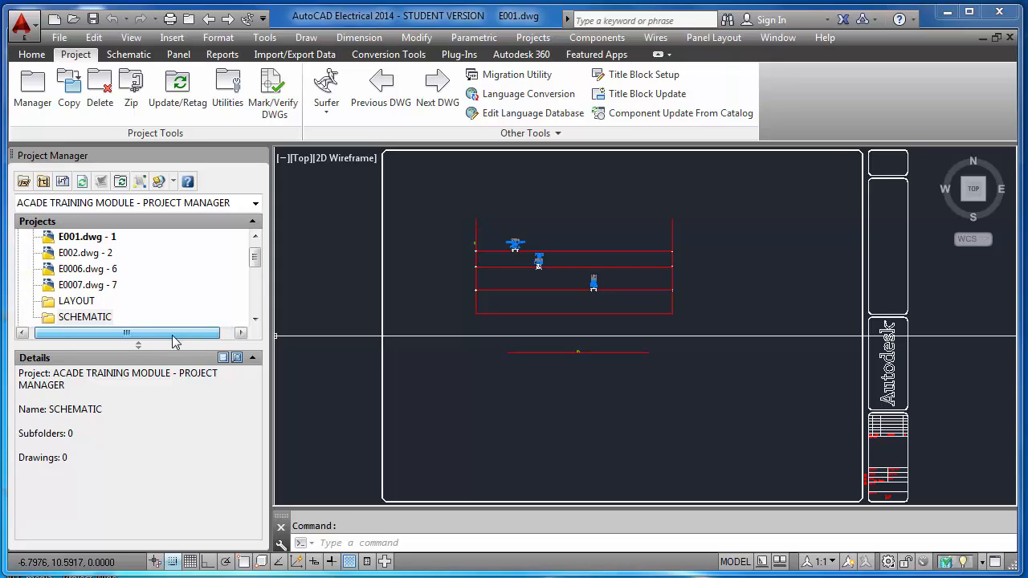
click(102, 239)
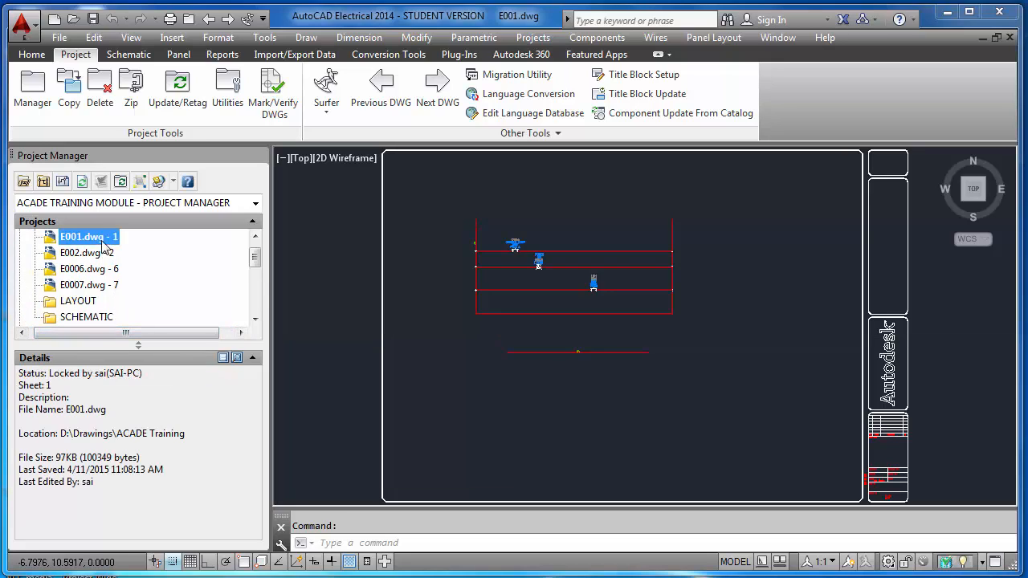
shift+click(96, 253)
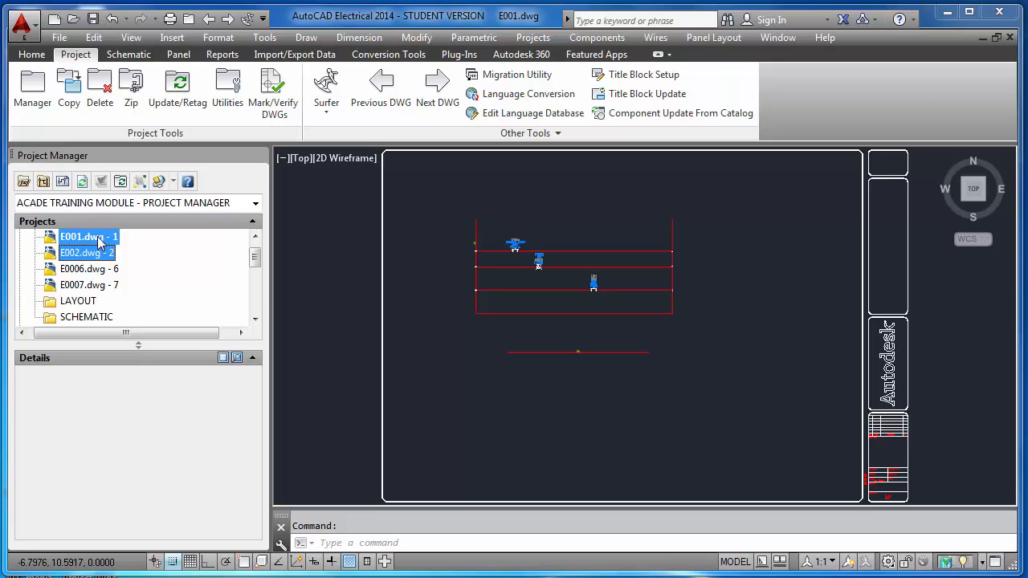
drag(101, 241, 86, 316)
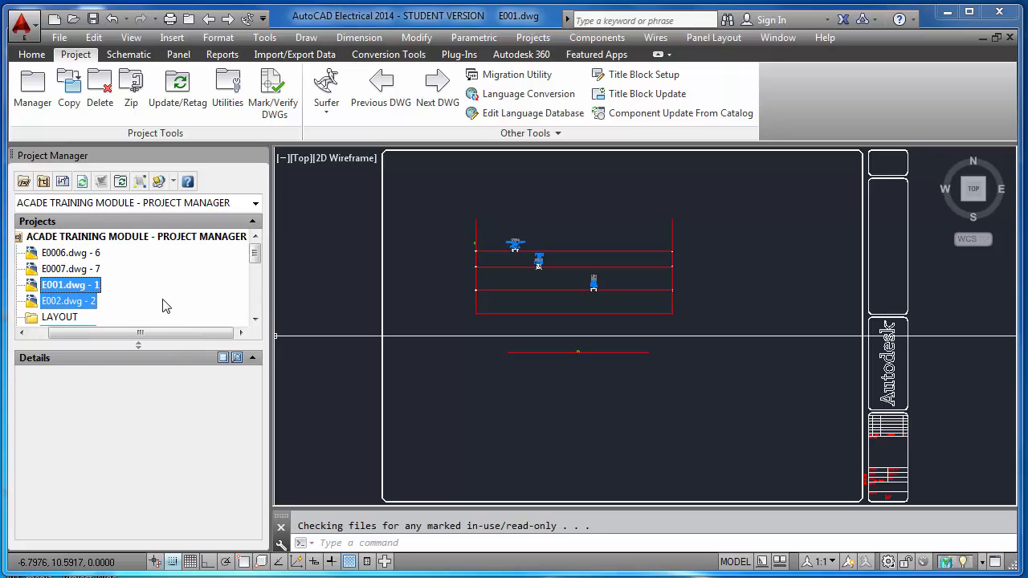
- Move E001.dwg and E002.dwg together into the LAYOUT subfolder
click(254, 319)
click(72, 302)
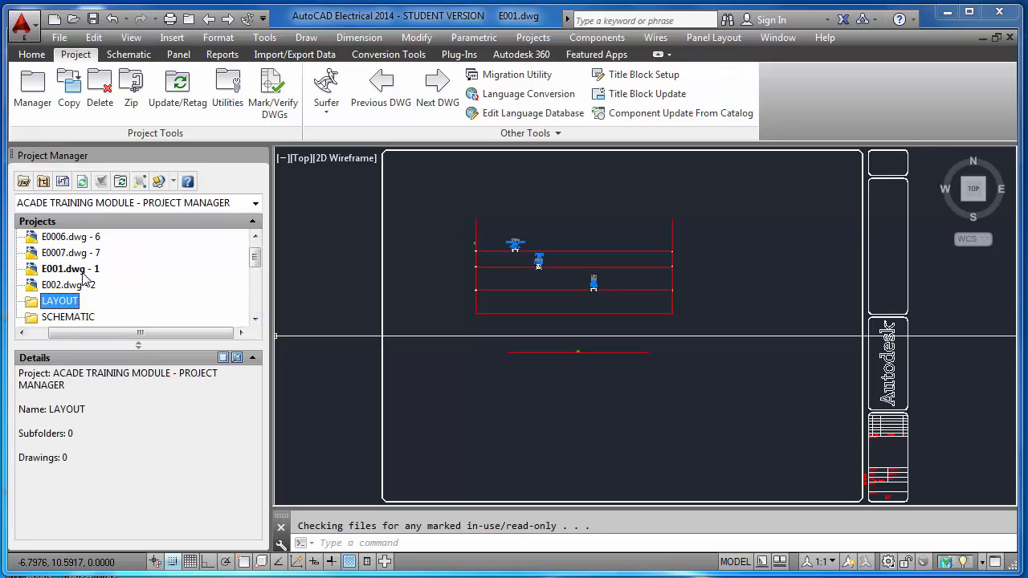
click(82, 272)
shift+click(76, 288)
mouse_move(78, 291)
mouse_down()
mouse_move(80, 312)
mouse_move(70, 305)
mouse_up()
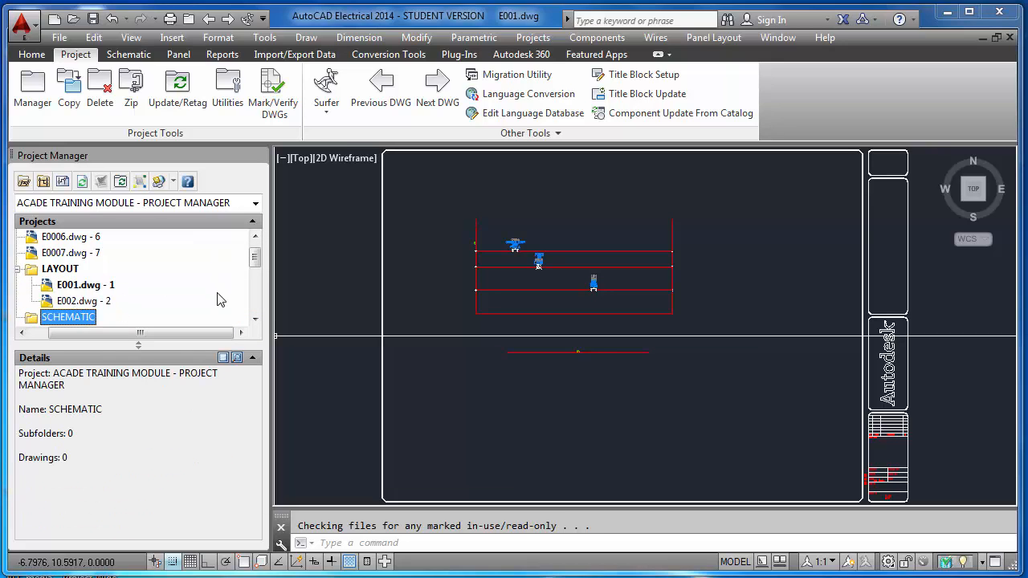
- Try to move E0006.dwg and E0007.dwg together into the SCHEMATIC subfolder
click(93, 239)
shift+click(100, 254)
drag(101, 262, 100, 291)
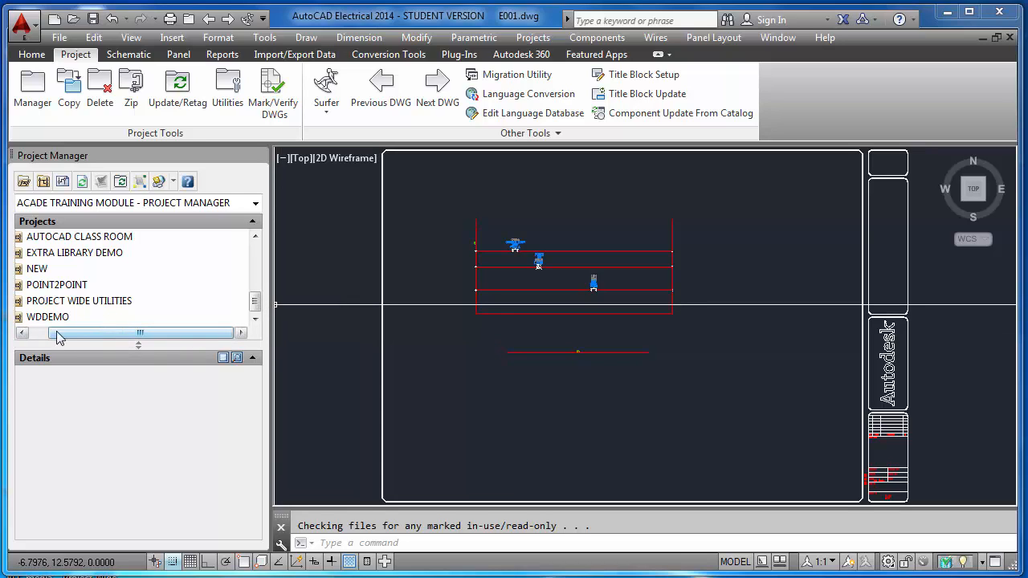
- Hide the drawing details to enlarge the project tree and return to the training project's drawings and subfolders
click(252, 357)
drag(256, 320, 256, 305)
click(255, 238)
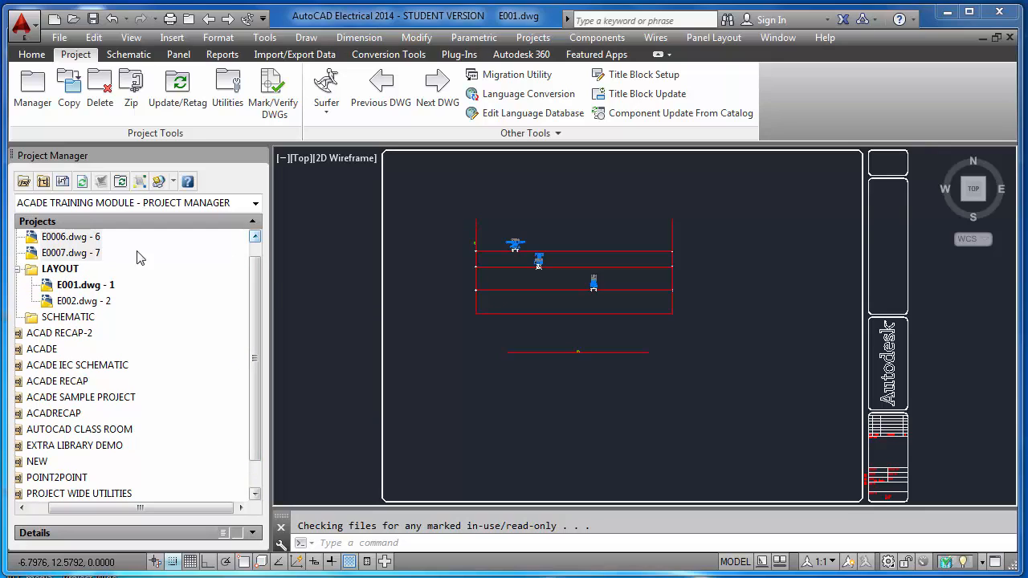
- Move E0006.dwg and E0007.dwg together into the SCHEMATIC subfolder of the training project
click(80, 238)
shift+click(87, 254)
drag(86, 254, 69, 334)
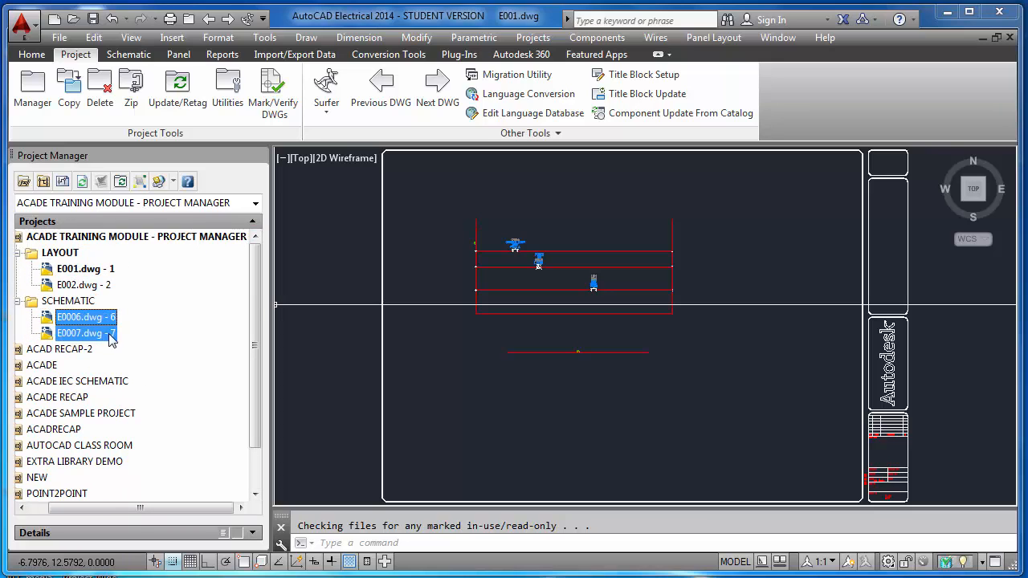
- Collapse and reopen the training project, then examine which drawings are grouped in the LAYOUT and SCHEMATIC subfolders
drag(78, 509, 53, 509)
click(24, 238)
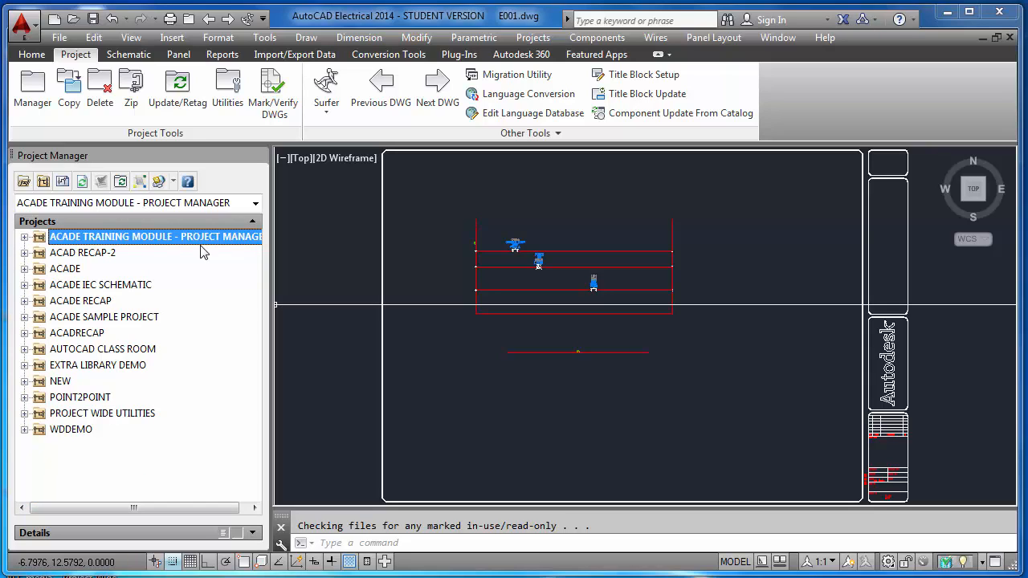
click(24, 237)
click(39, 252)
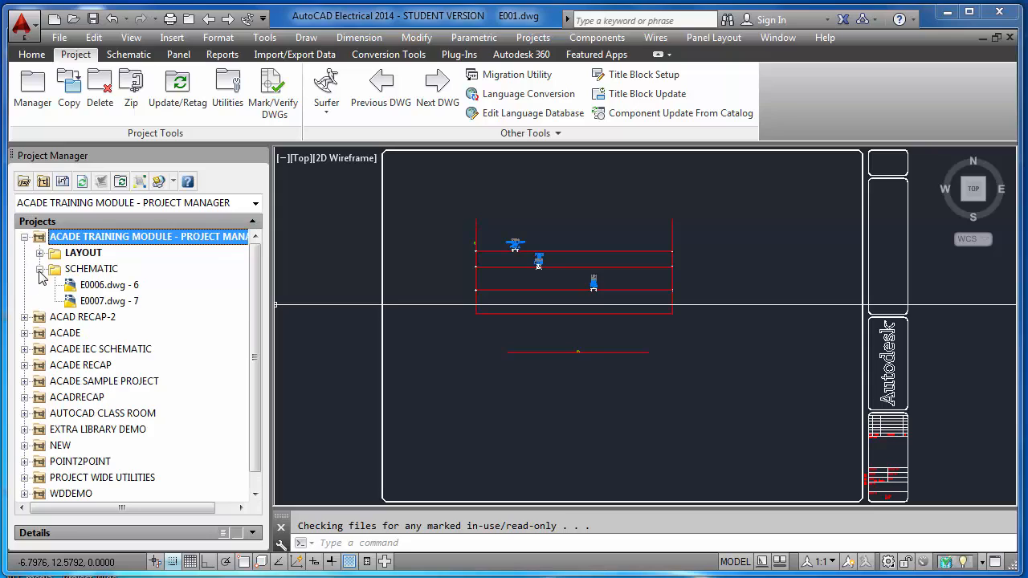
click(40, 269)
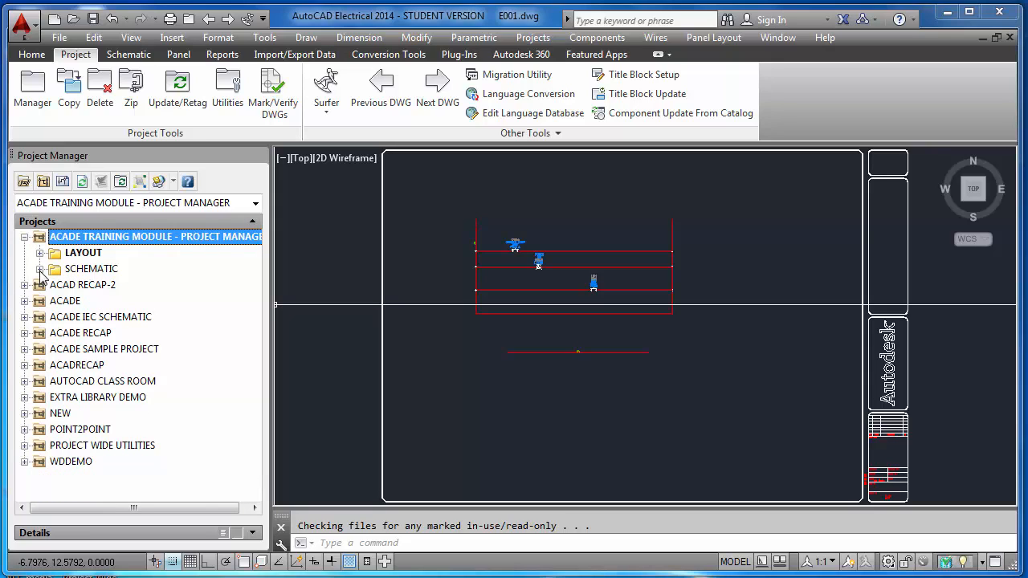
click(96, 254)
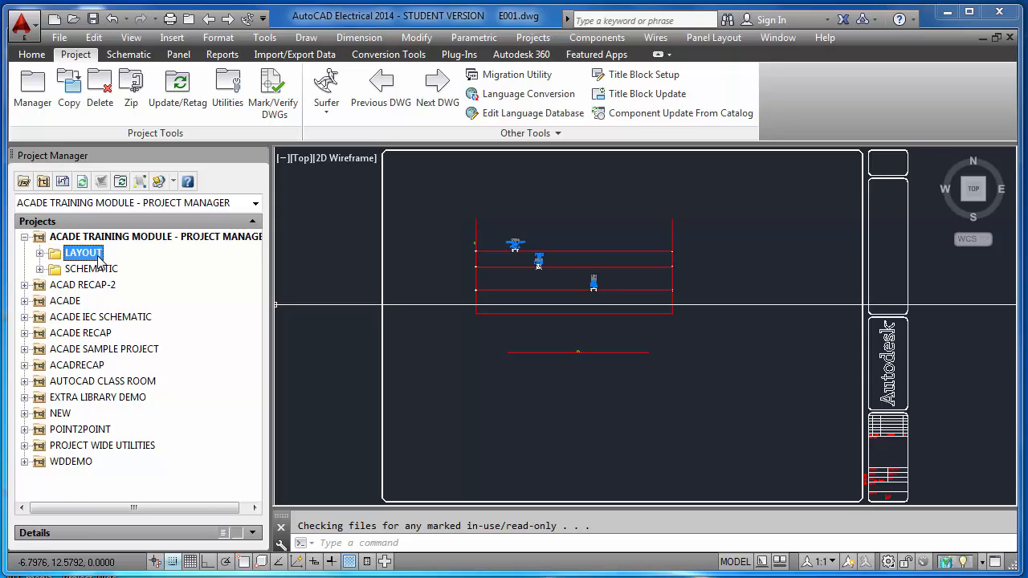
click(40, 254)
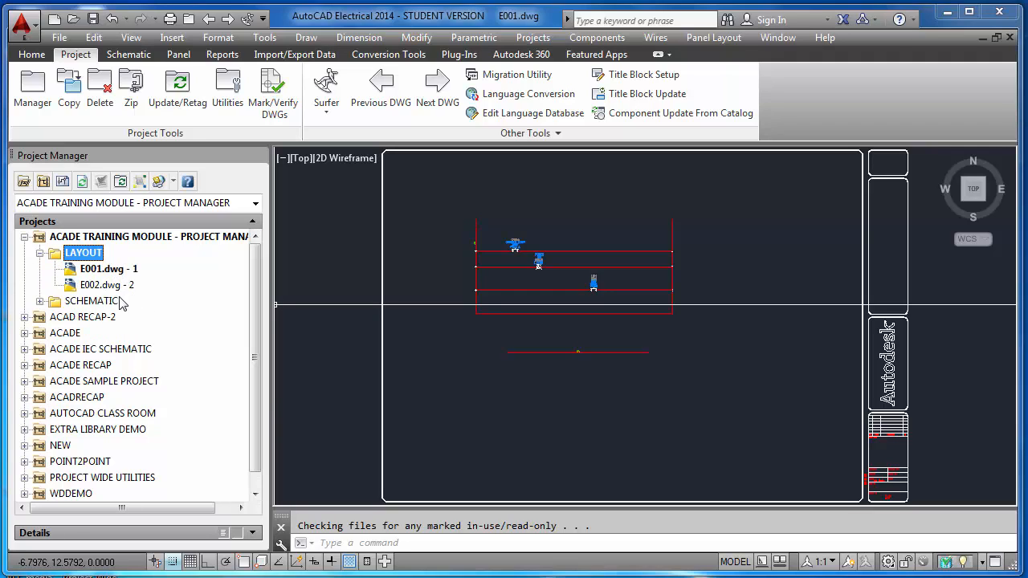
click(39, 253)
click(39, 269)
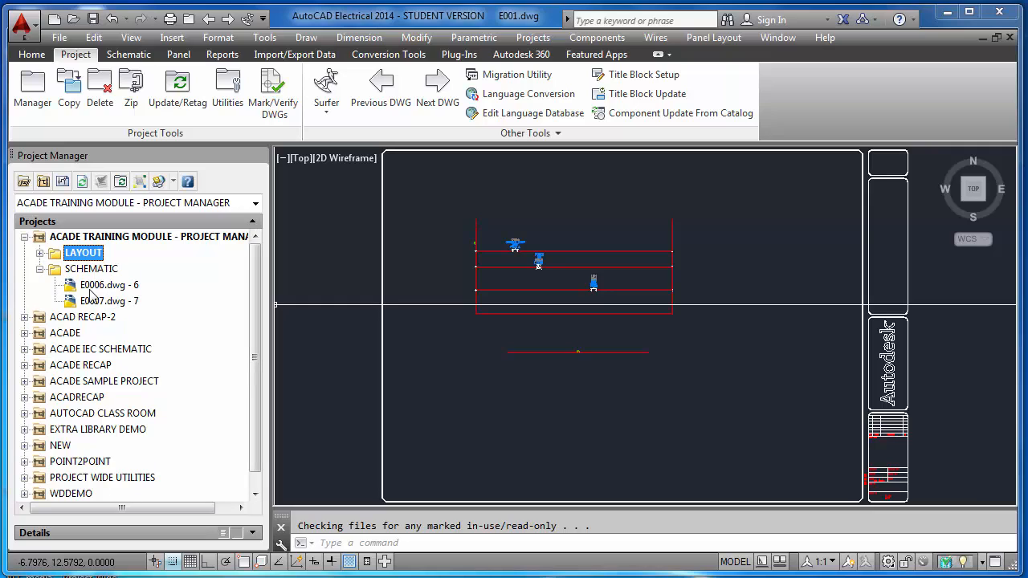
click(39, 269)
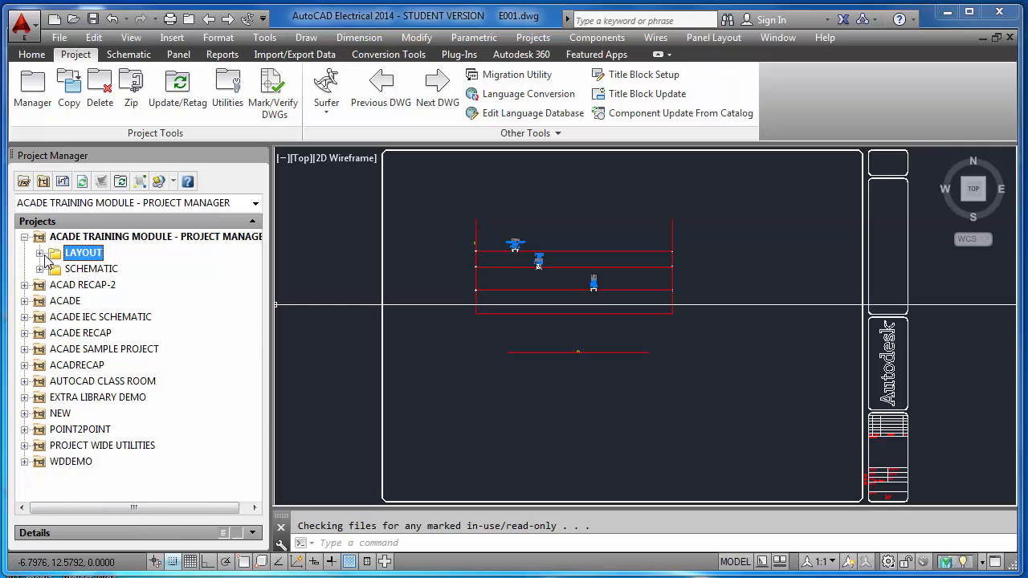
- Review the commands available for the LAYOUT subfolder, then select its drawings E001.dwg and E002.dwg together and collapse it
right_click(67, 254)
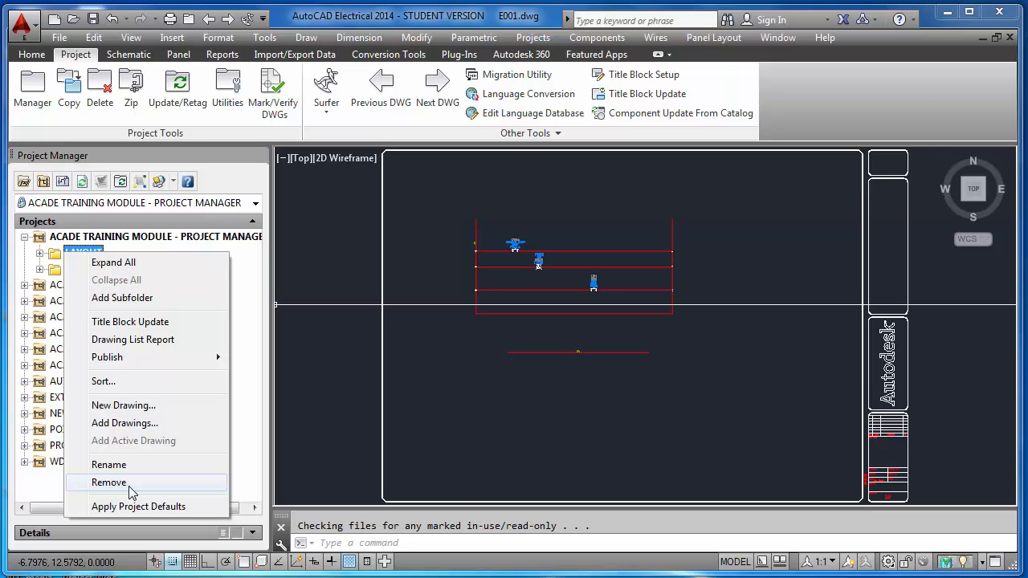
click(361, 446)
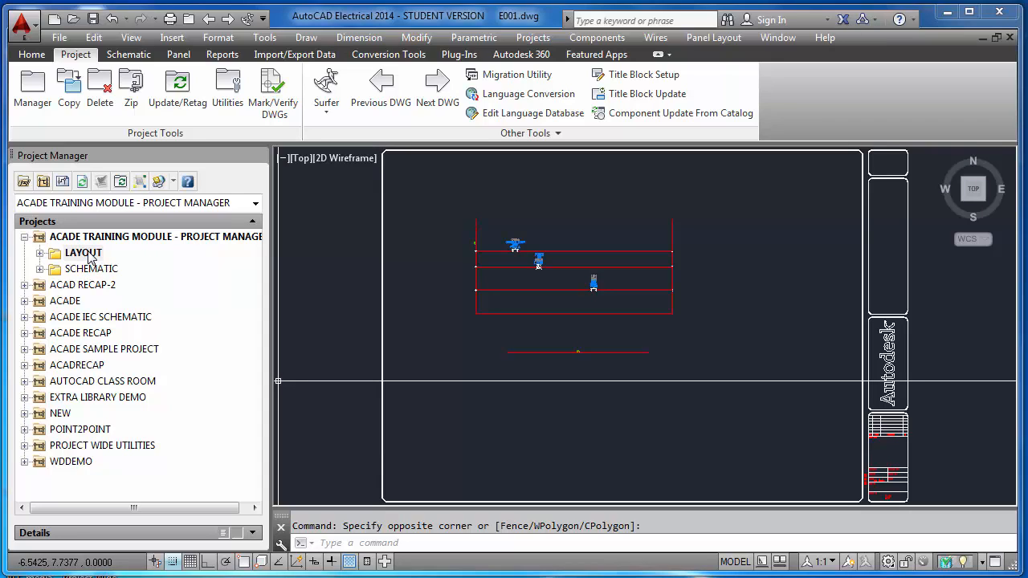
click(42, 253)
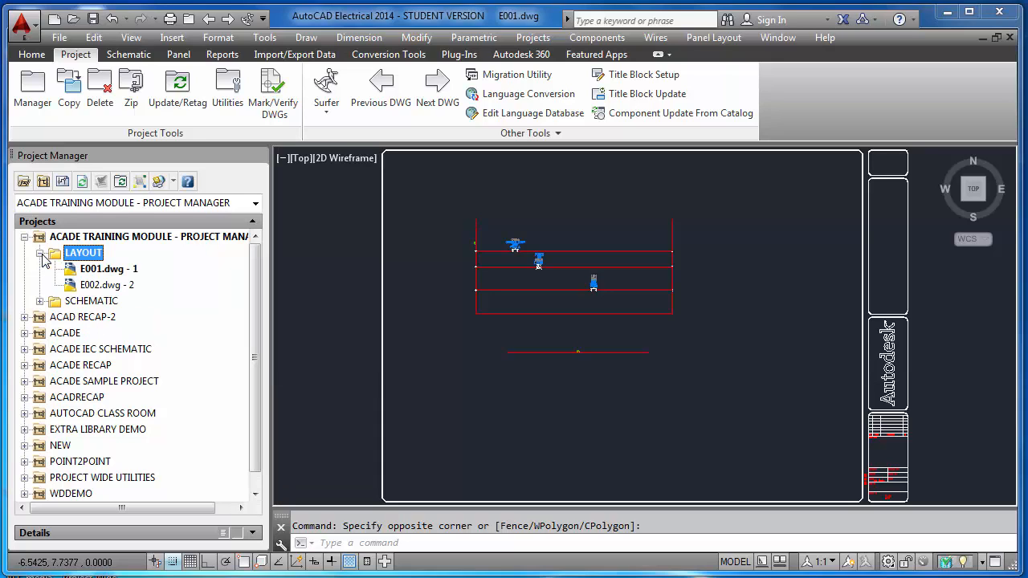
click(110, 270)
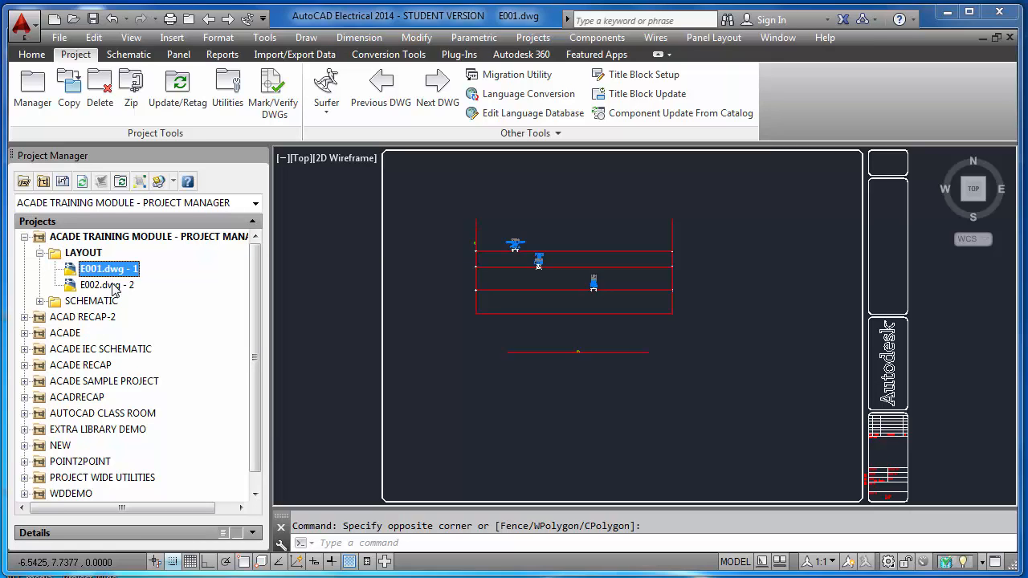
shift+click(113, 286)
drag(116, 275, 111, 258)
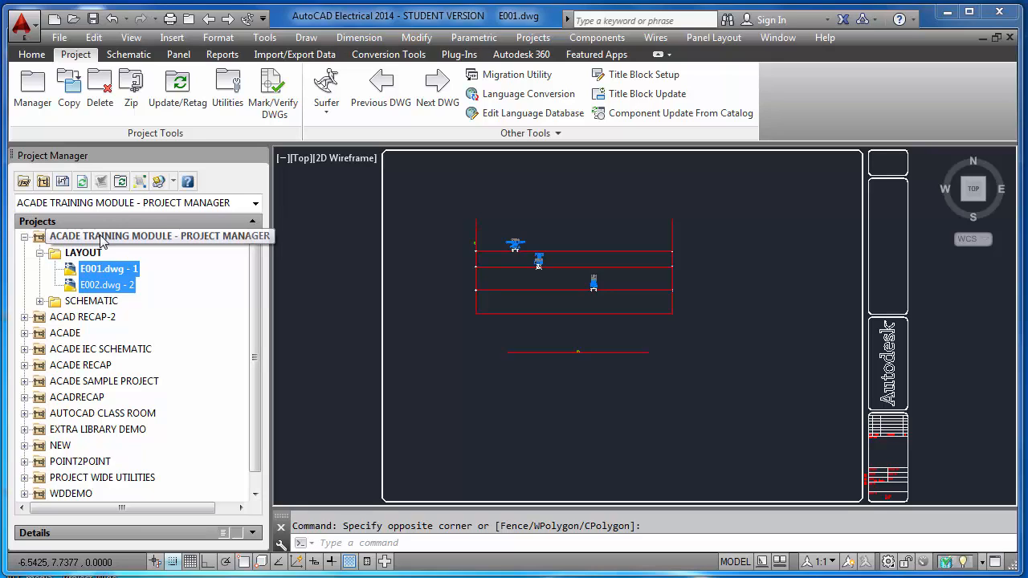
click(39, 254)
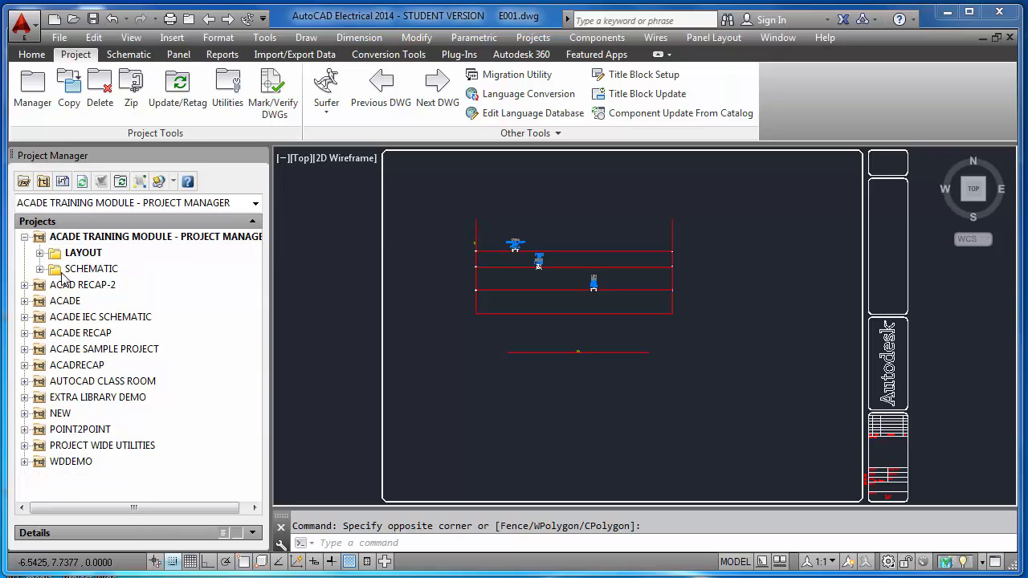
- Check the contents of the SCHEMATIC and LAYOUT subfolders again, leaving only LAYOUT expanded with E001.dwg selected
click(39, 269)
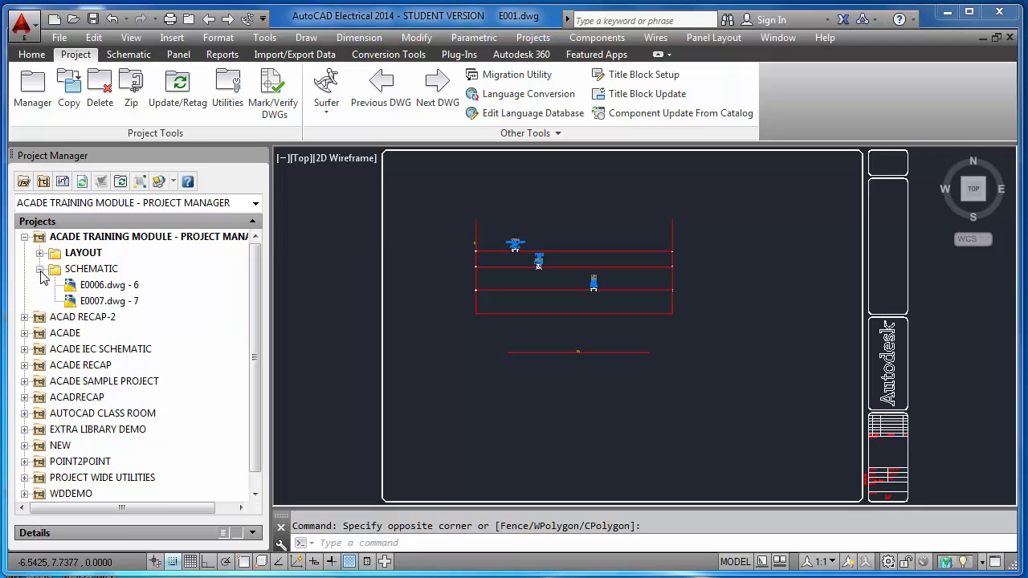
click(40, 270)
click(40, 253)
click(39, 253)
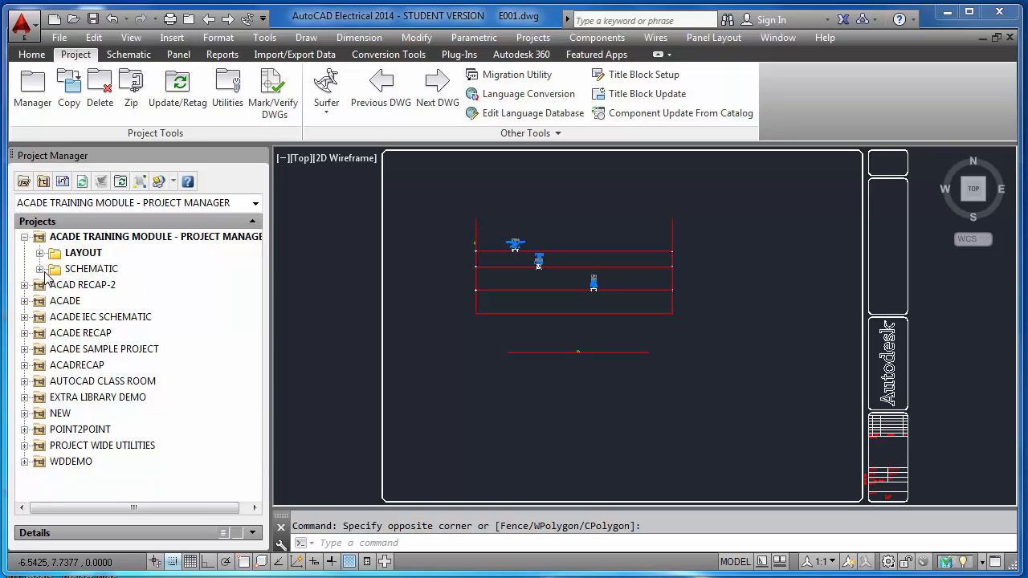
click(40, 269)
click(40, 253)
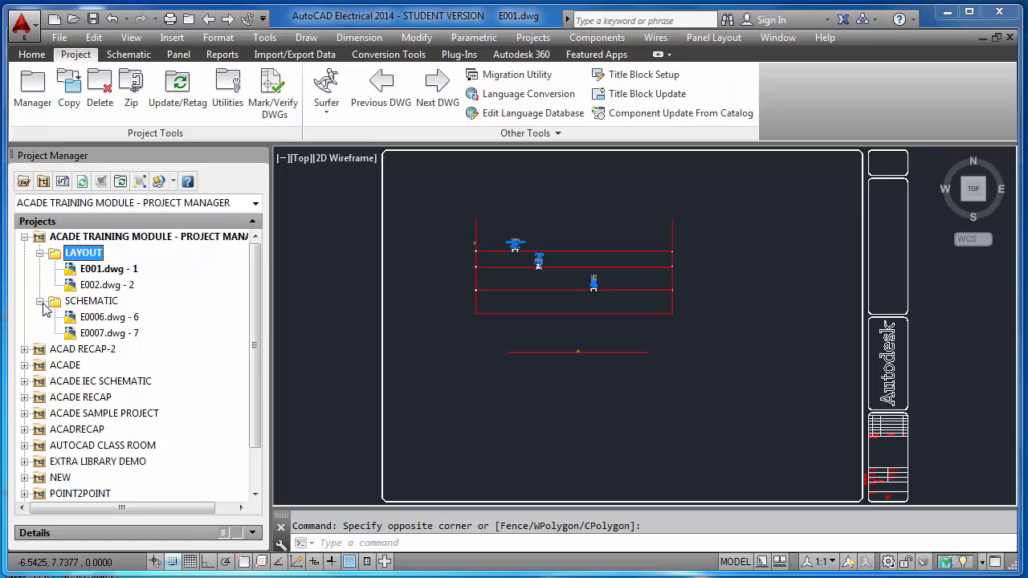
click(39, 301)
click(39, 253)
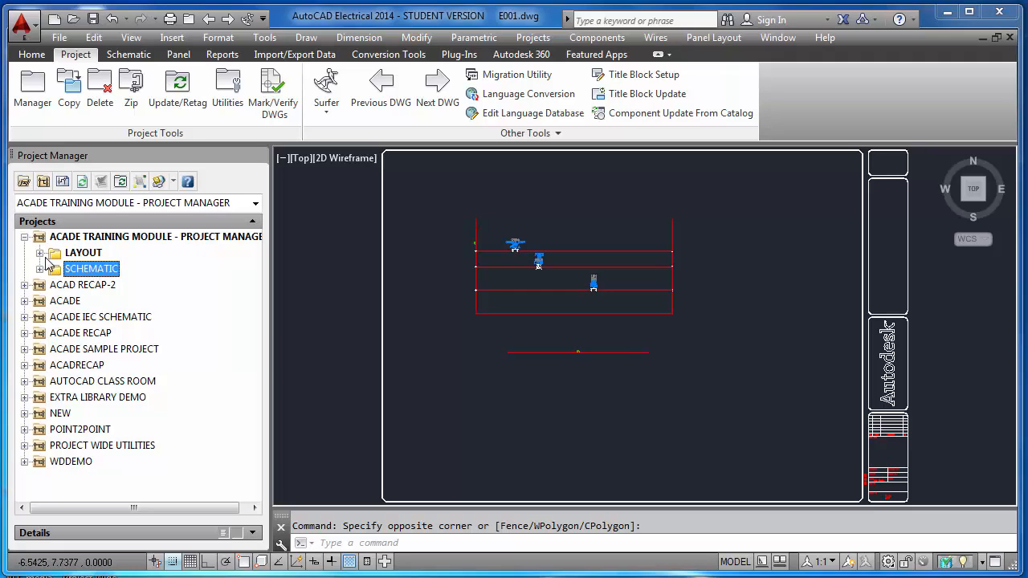
click(40, 254)
click(91, 271)
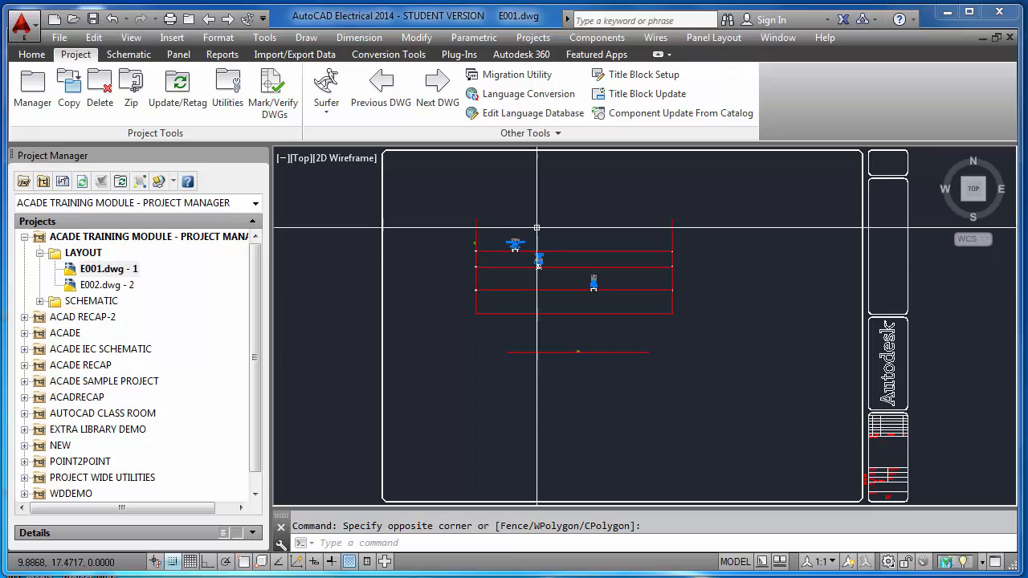
- View the Drawing Properties of the active drawing through the schematic tools and close them without changes
click(129, 55)
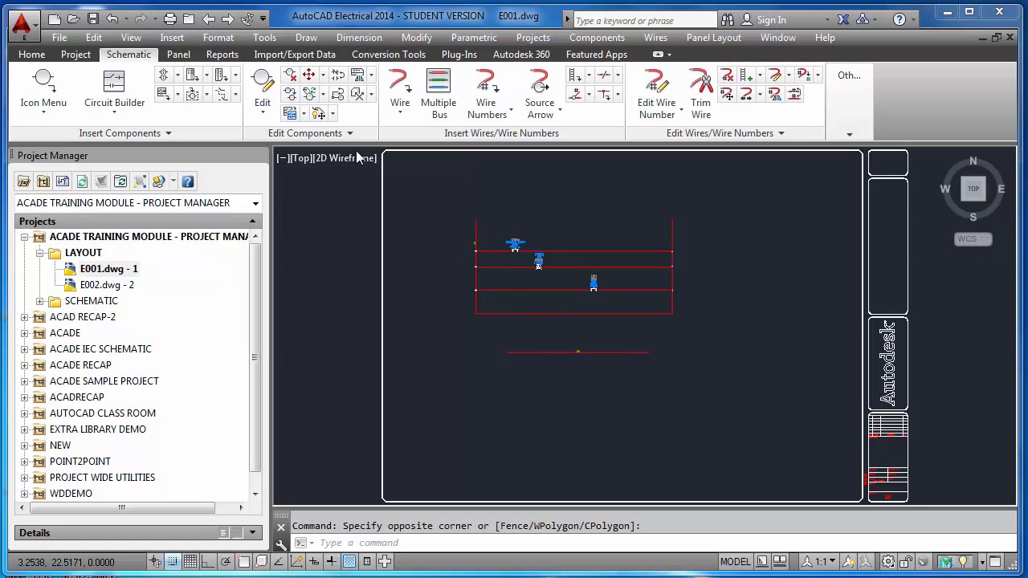
mouse_move(846, 138)
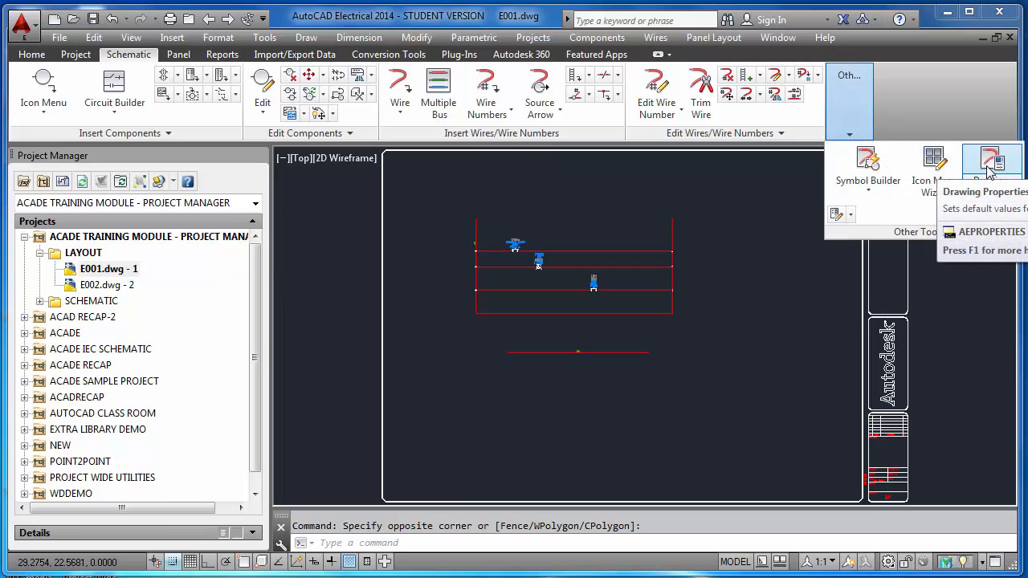
click(989, 169)
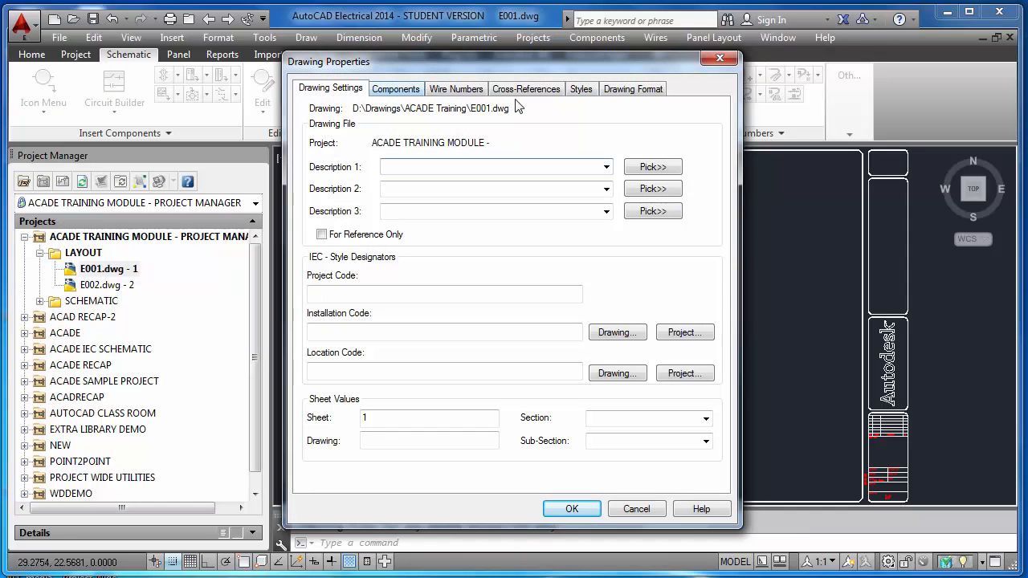
click(636, 508)
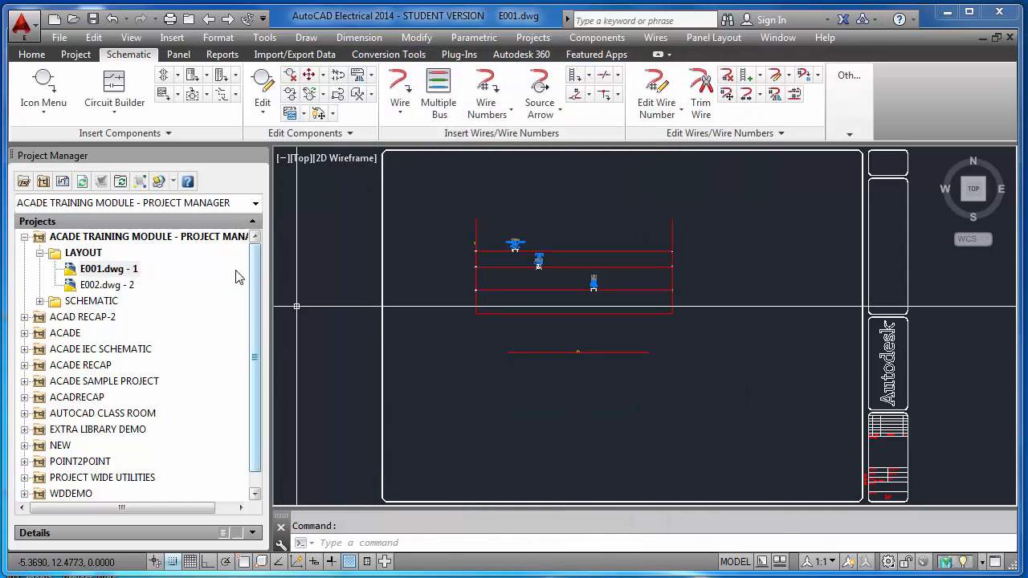
- View the Drawing Properties of E001.dwg directly from the project tree and cancel without changes
right_click(111, 270)
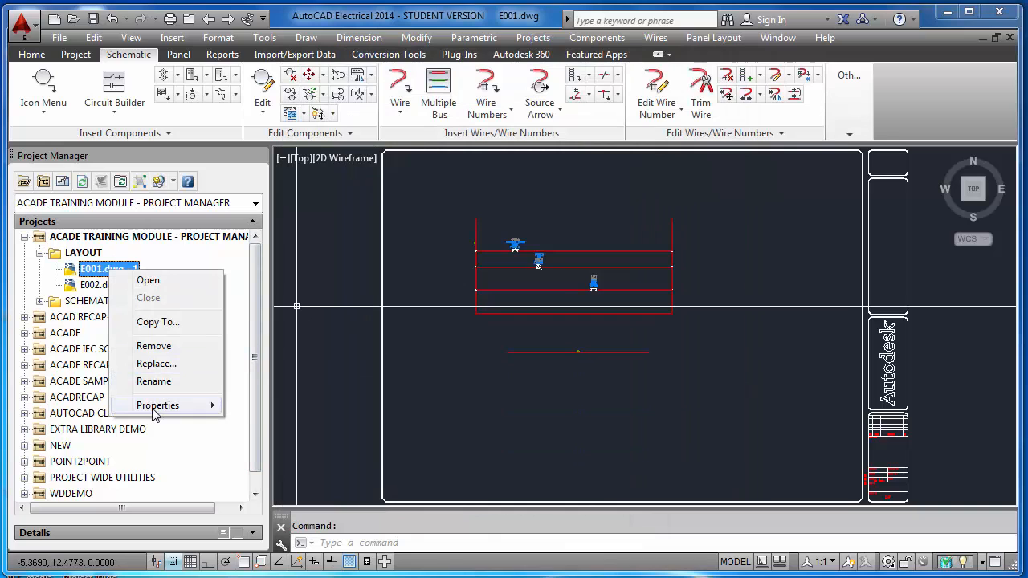
mouse_move(161, 406)
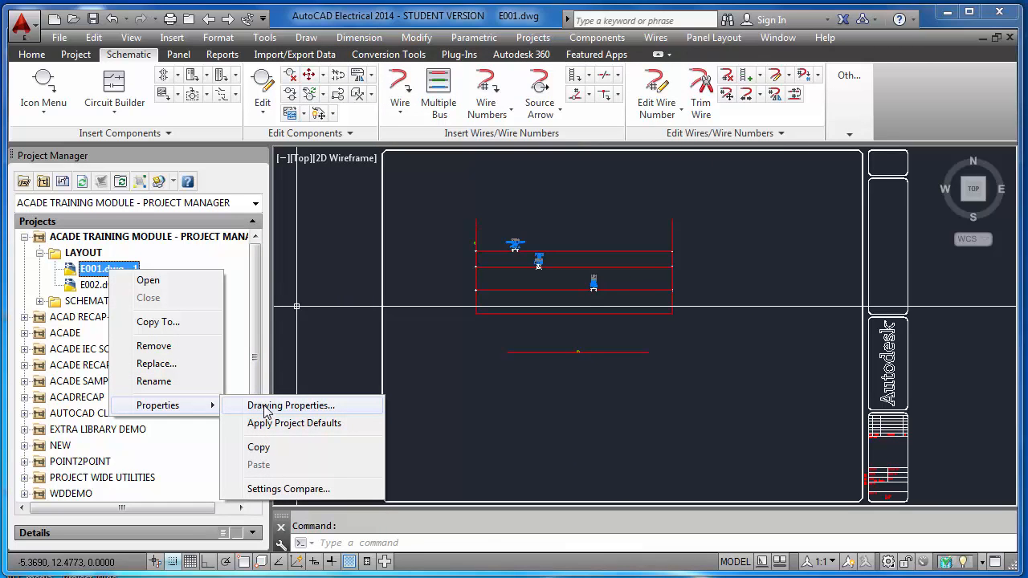
click(265, 408)
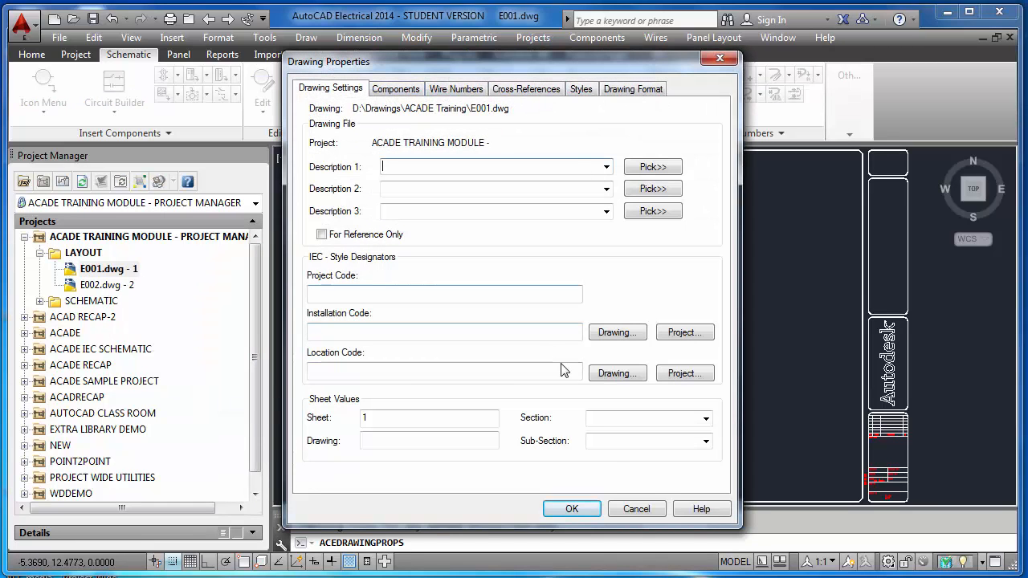
click(636, 509)
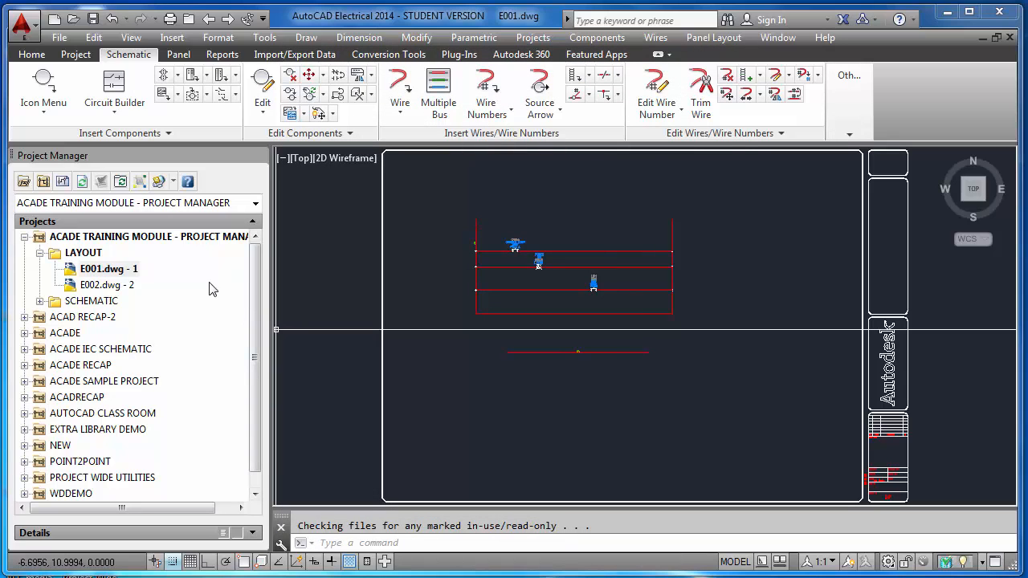
- Collapse the training project, review the Project-Wide Update or Retag options, and cancel without running them
click(25, 237)
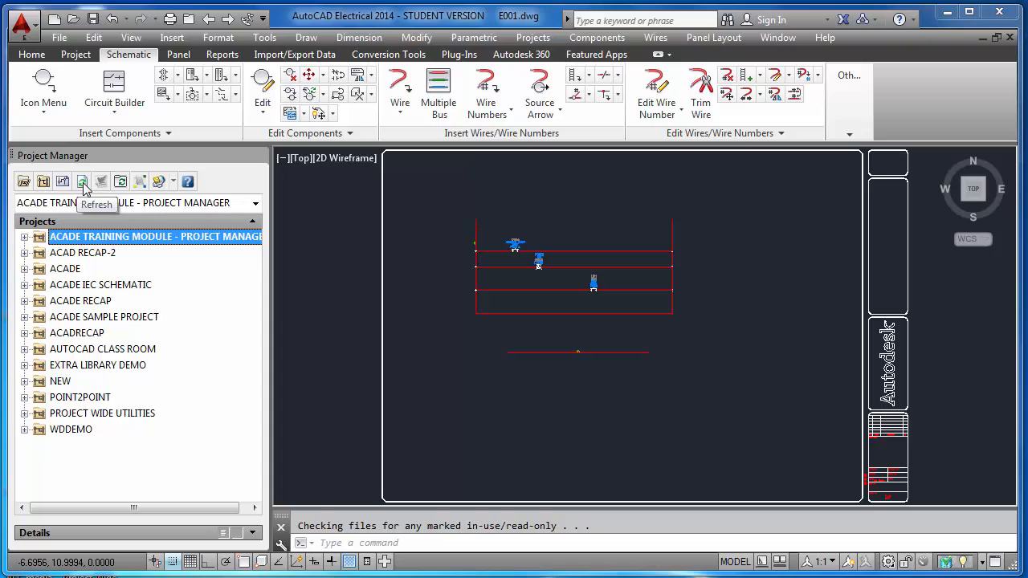
click(124, 186)
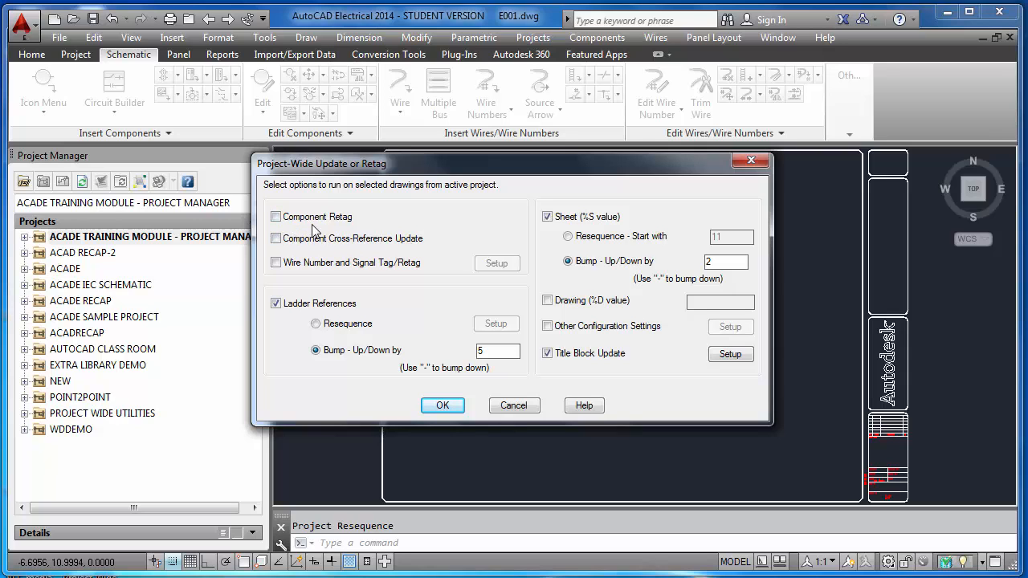
click(514, 407)
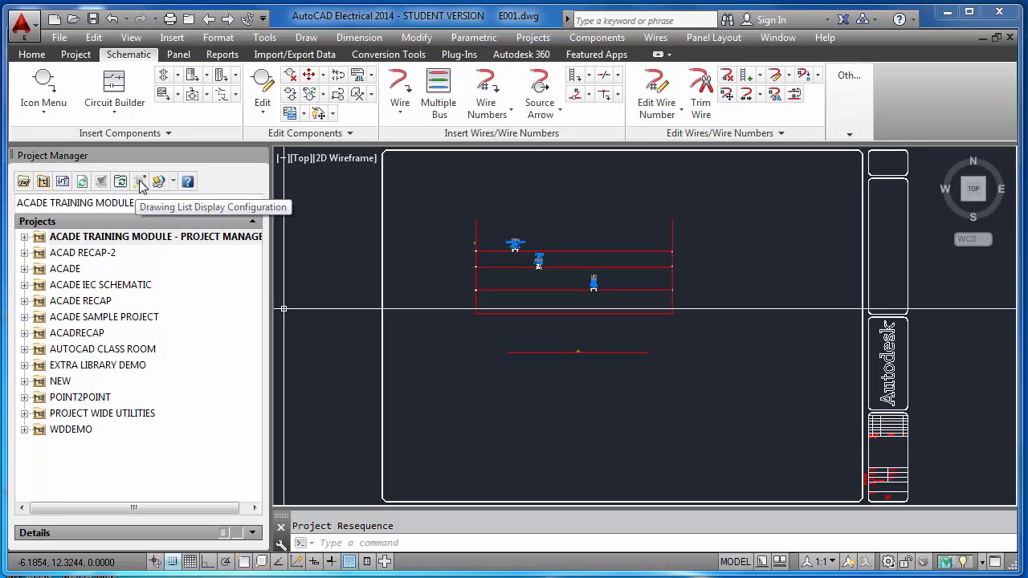
- Move E001.dwg and E002.dwg together out of the LAYOUT subfolder to the top level of the training project
click(25, 237)
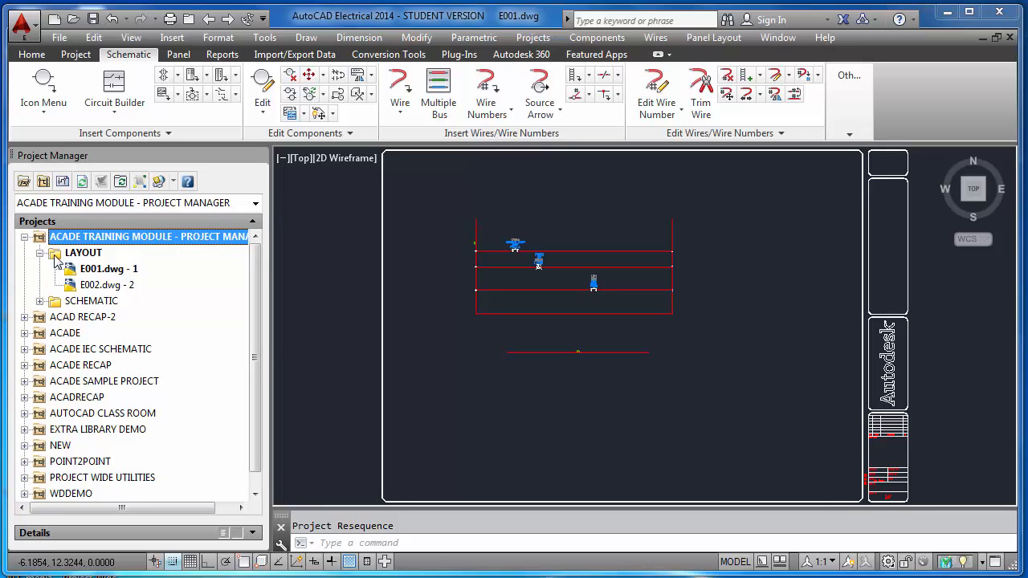
click(95, 271)
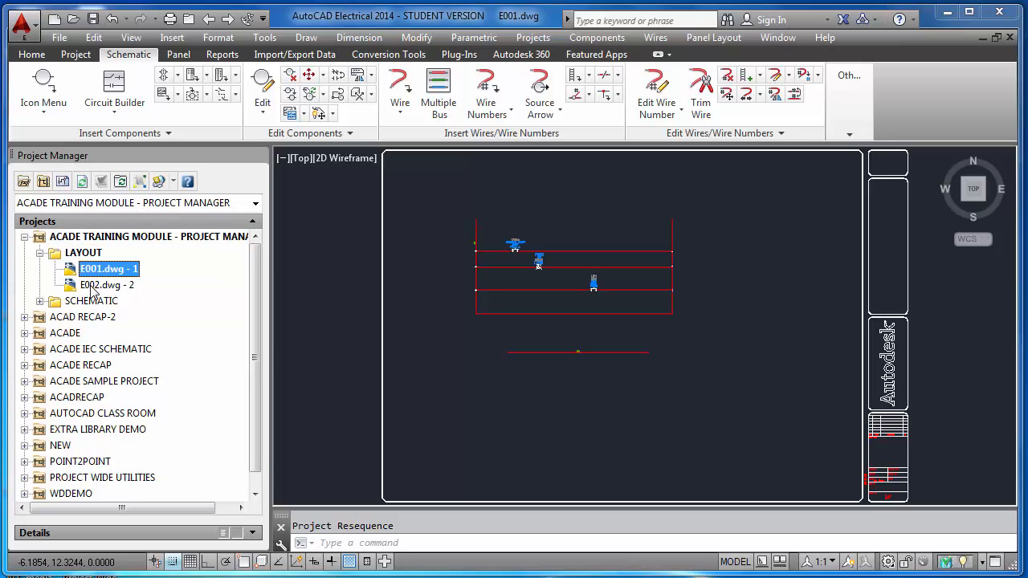
shift+click(92, 286)
drag(96, 274, 96, 239)
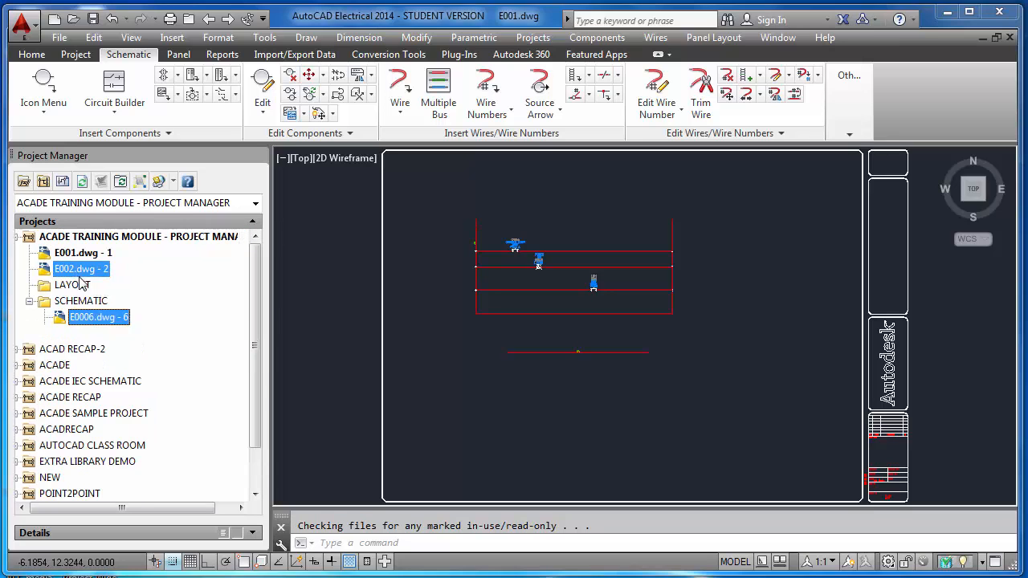
- Move E0006.dwg and E0007.dwg together out of the SCHEMATIC subfolder to the top level of the training project
click(76, 301)
click(17, 301)
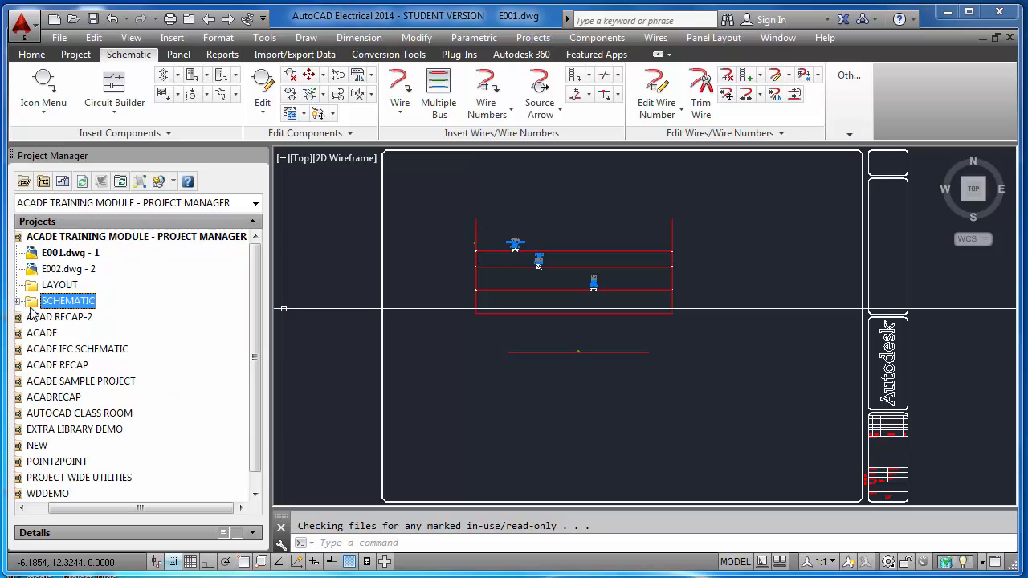
click(18, 301)
click(75, 320)
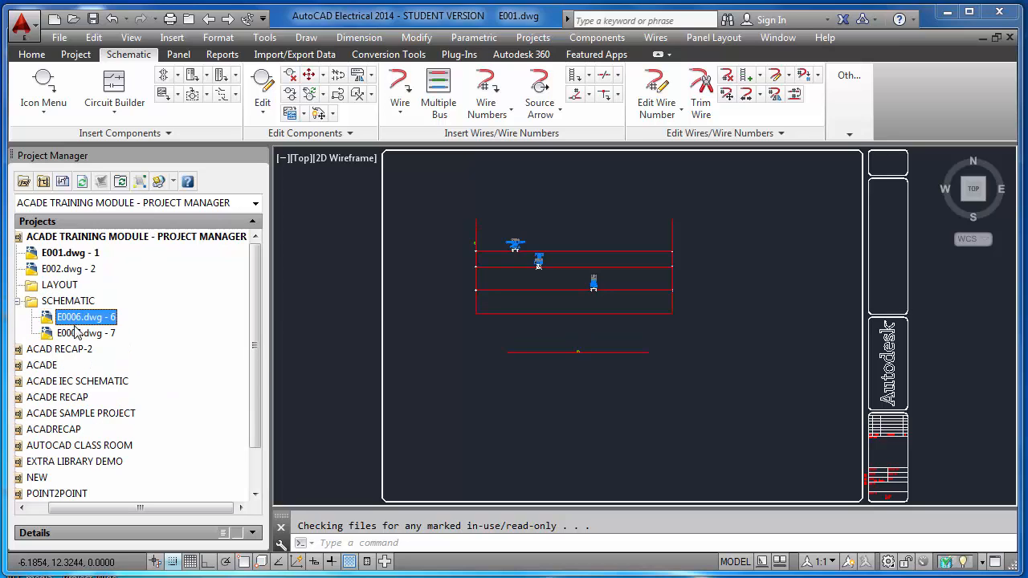
shift+drag(76, 332, 80, 287)
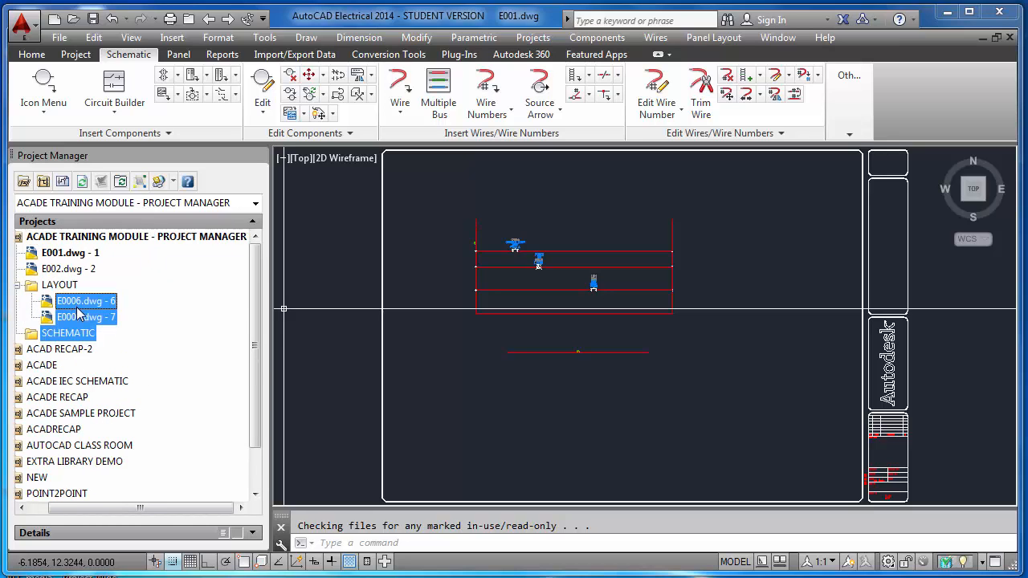
click(94, 320)
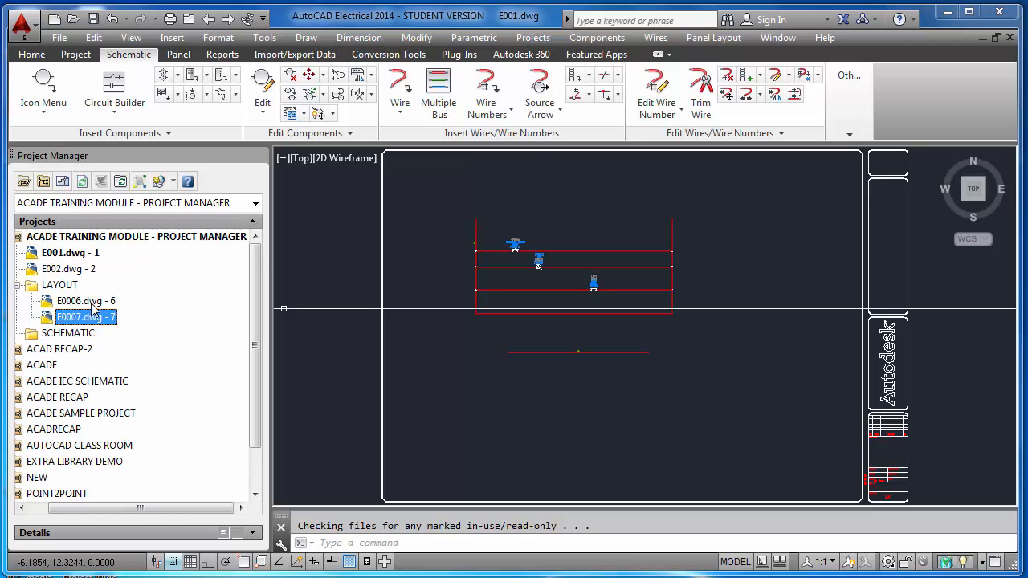
click(95, 304)
shift+click(95, 318)
drag(94, 301, 101, 261)
- Remove the empty LAYOUT and SCHEMATIC subfolders from the training project and refresh the project list
click(33, 319)
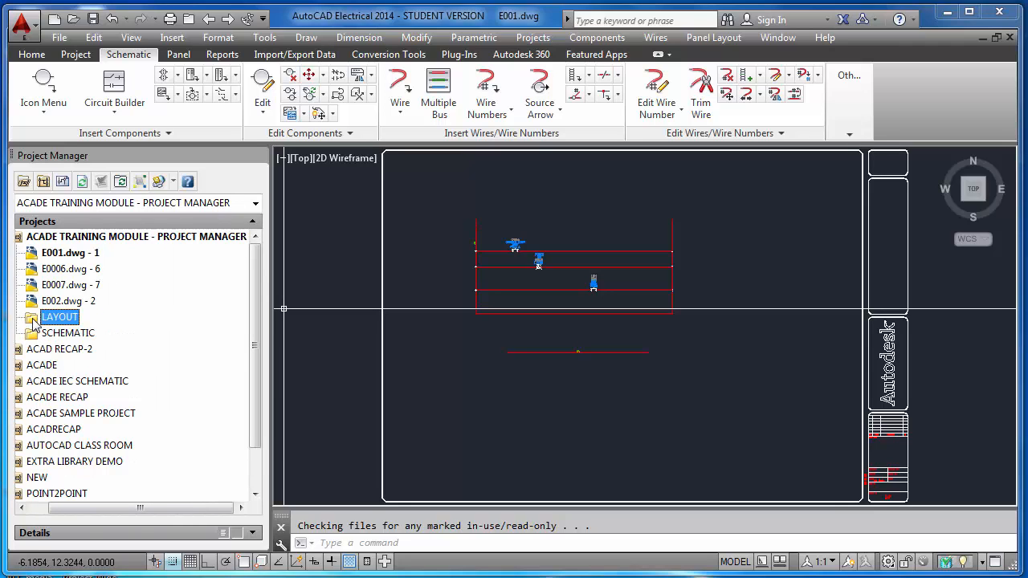
right_click(33, 320)
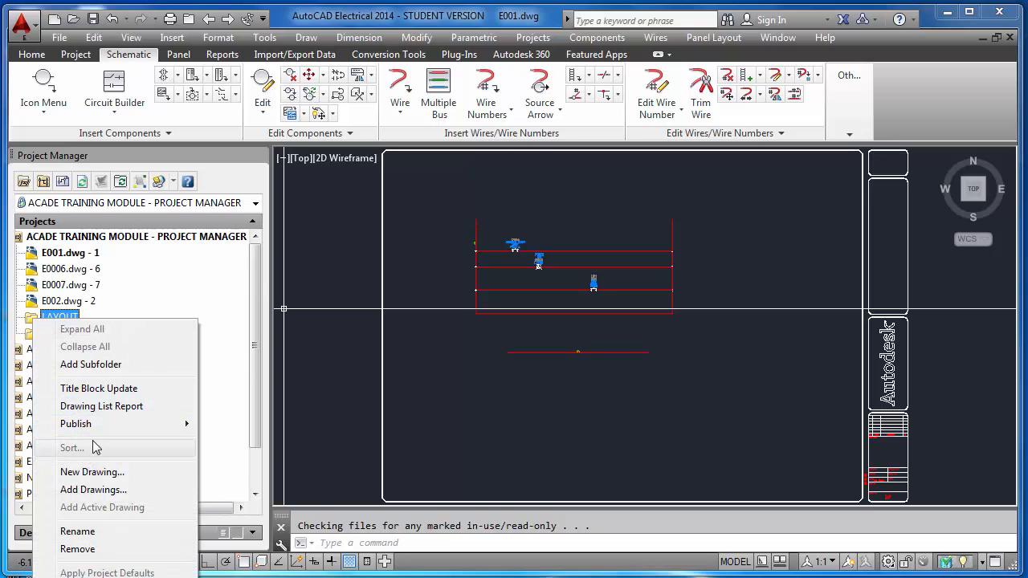
click(98, 549)
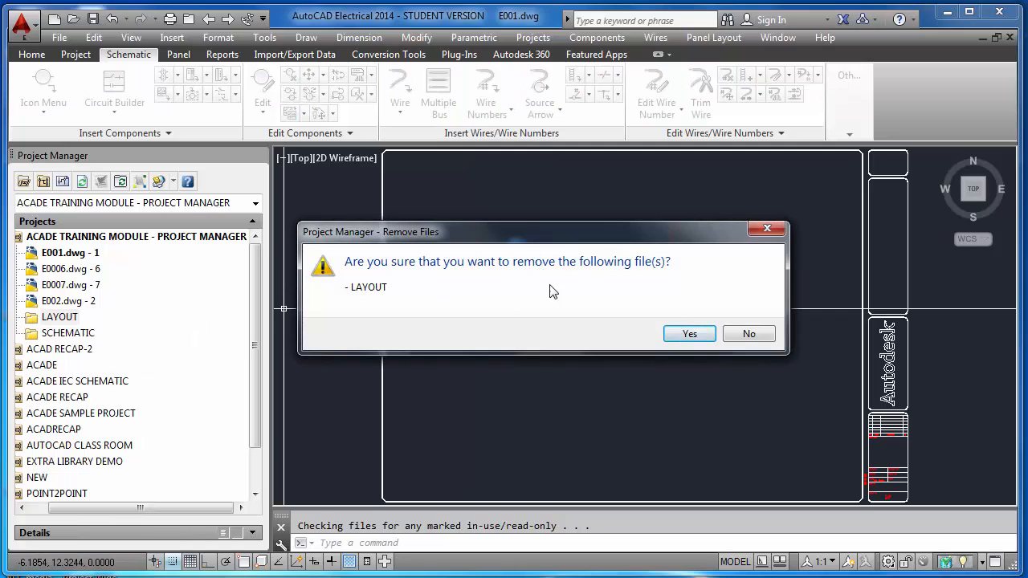
click(680, 337)
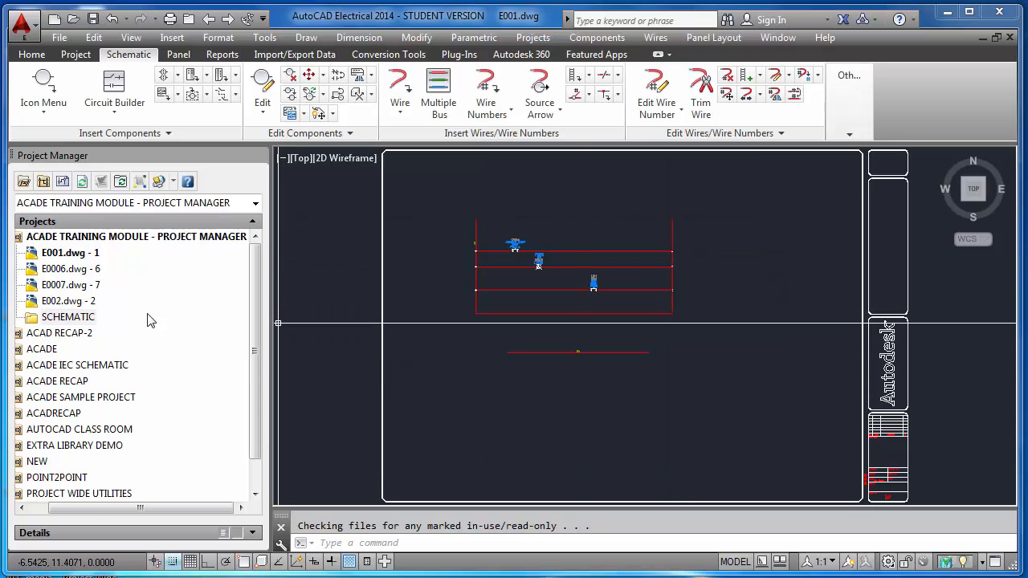
right_click(90, 321)
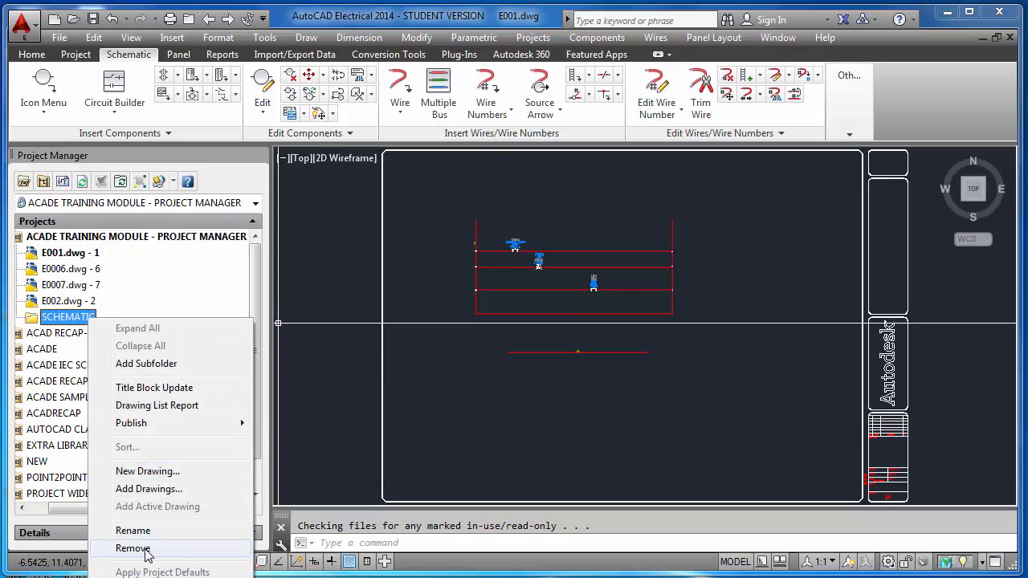
click(137, 548)
click(688, 335)
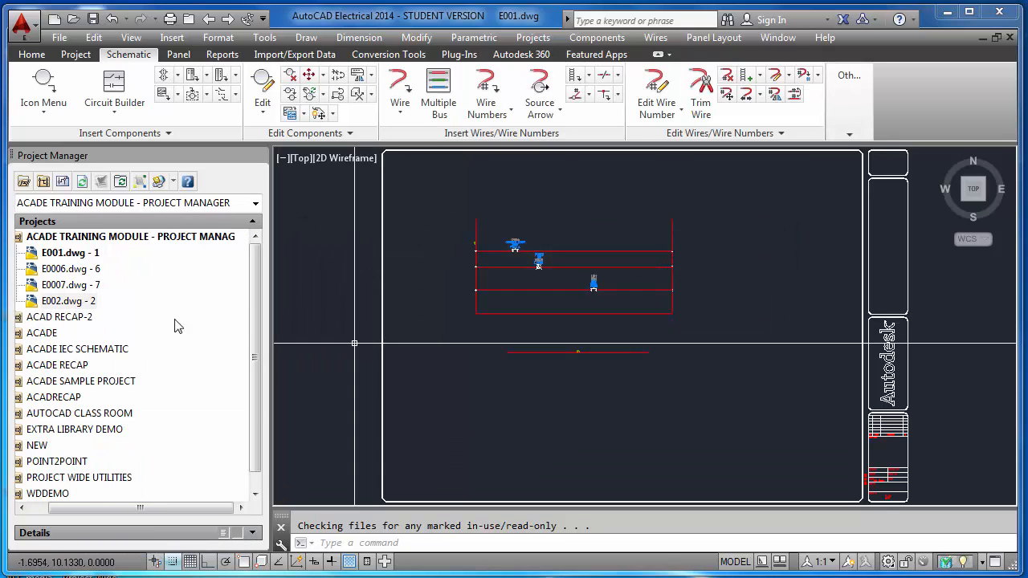
click(82, 182)
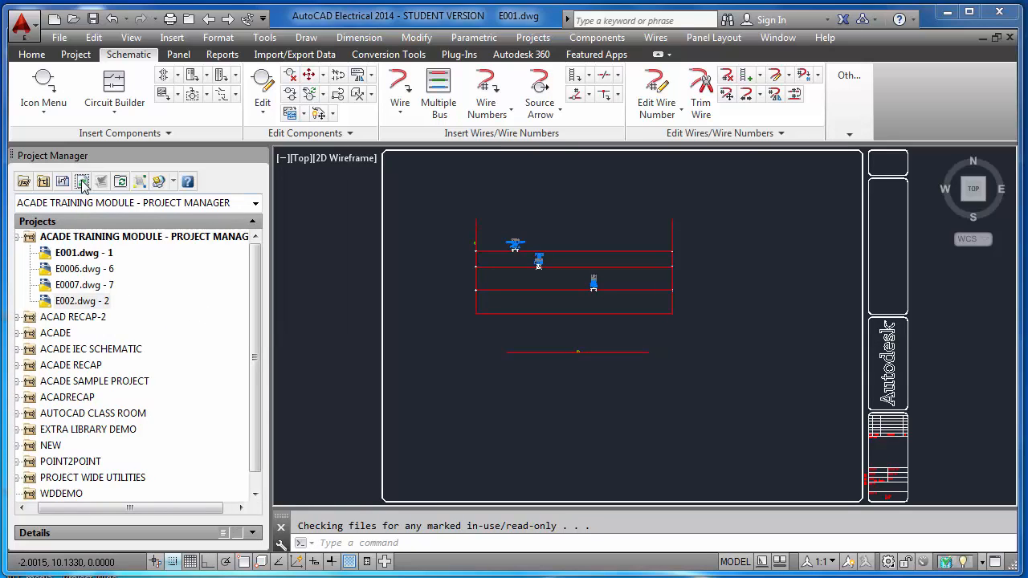
- Rename E0006.dwg as E006.dwg in the training project
right_click(95, 273)
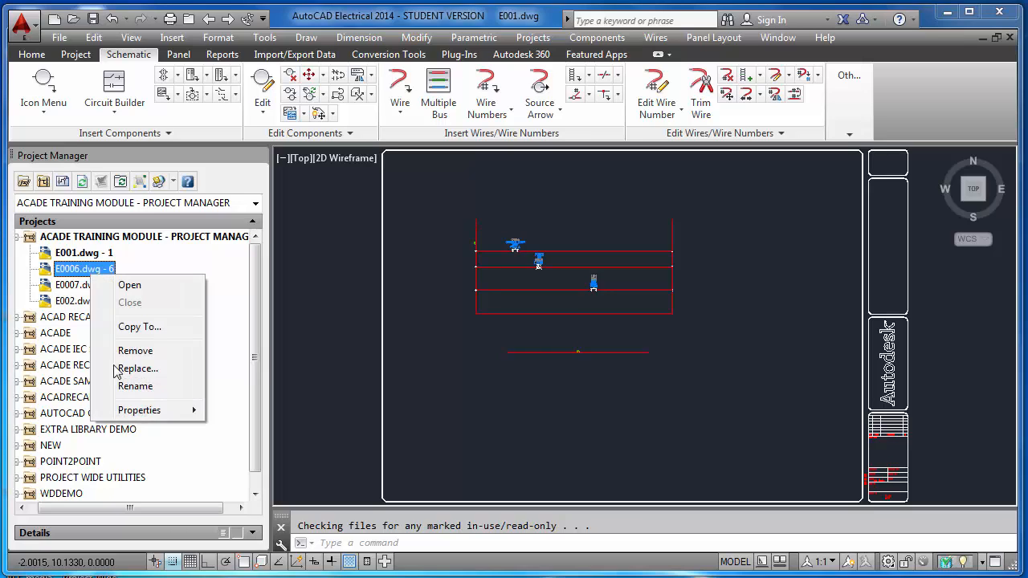
click(134, 387)
click(72, 269)
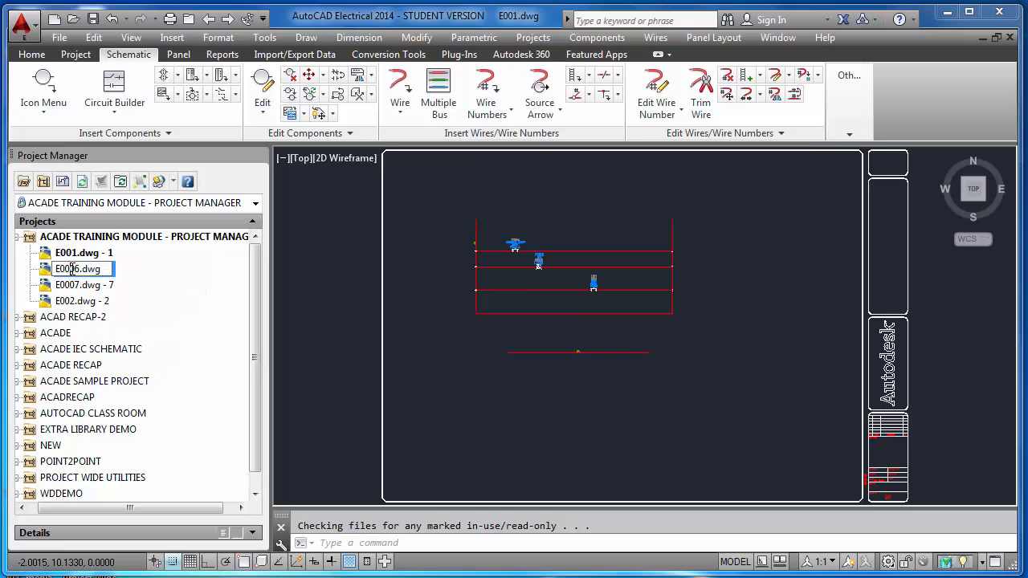
key(BackSpace)
key(Return)
- Rename E0007.dwg as E007.dwg and refresh the project list
right_click(72, 286)
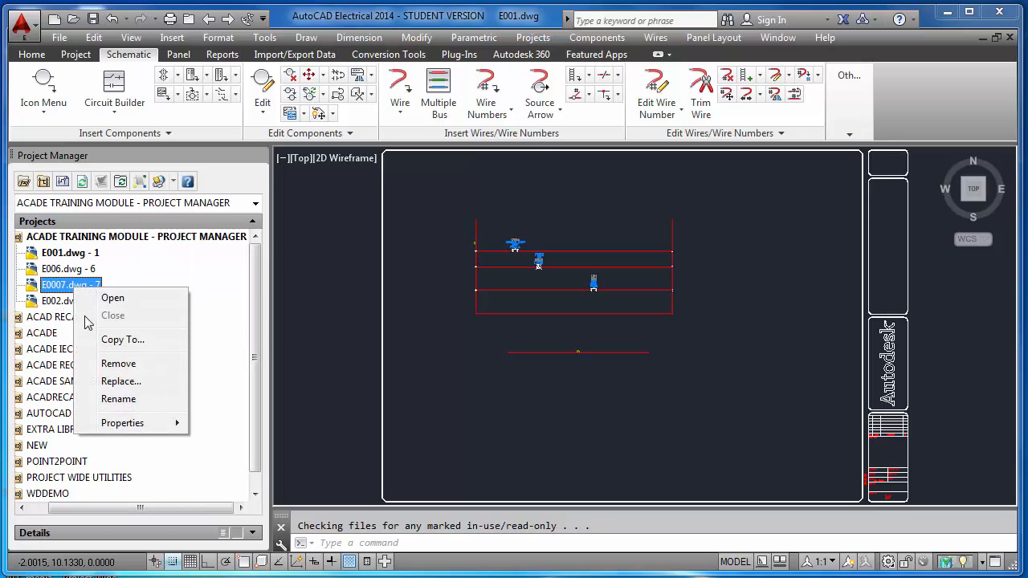
click(119, 398)
click(58, 285)
key(BackSpace)
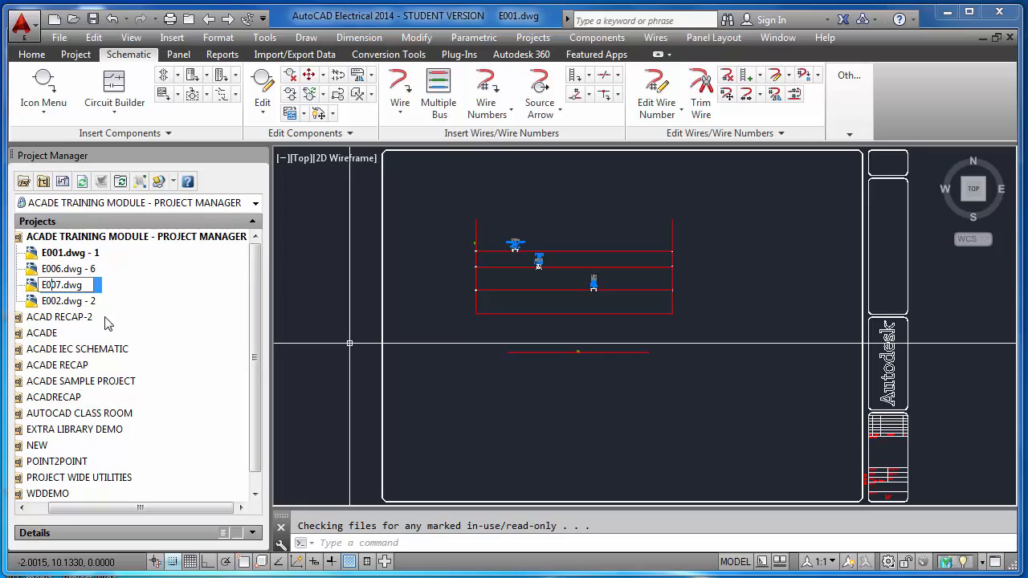
key(Return)
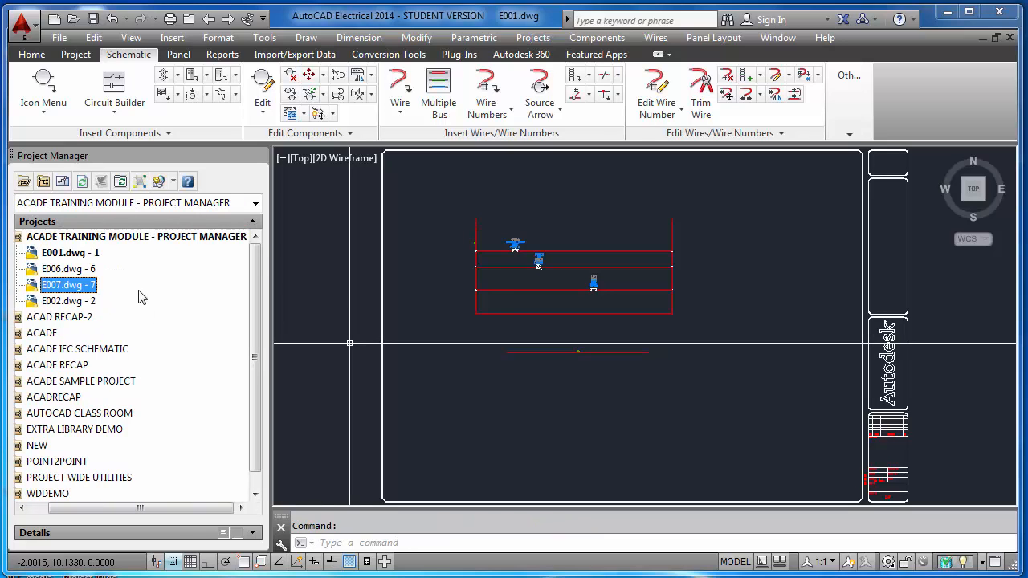
click(82, 182)
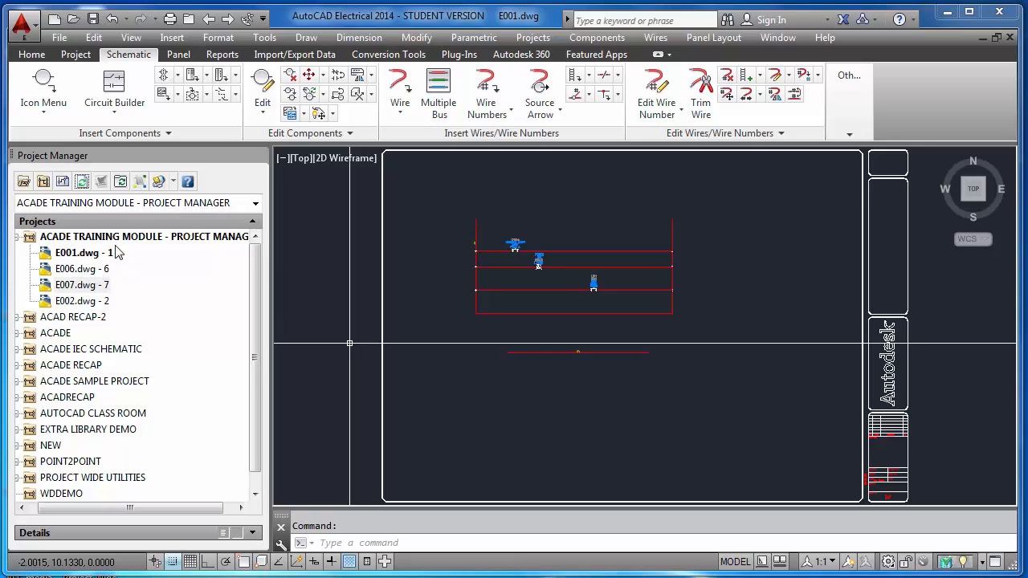
- Open the Drawing List Display Configuration and examine the available display options from Installation Code to Drawing Description 3
click(140, 183)
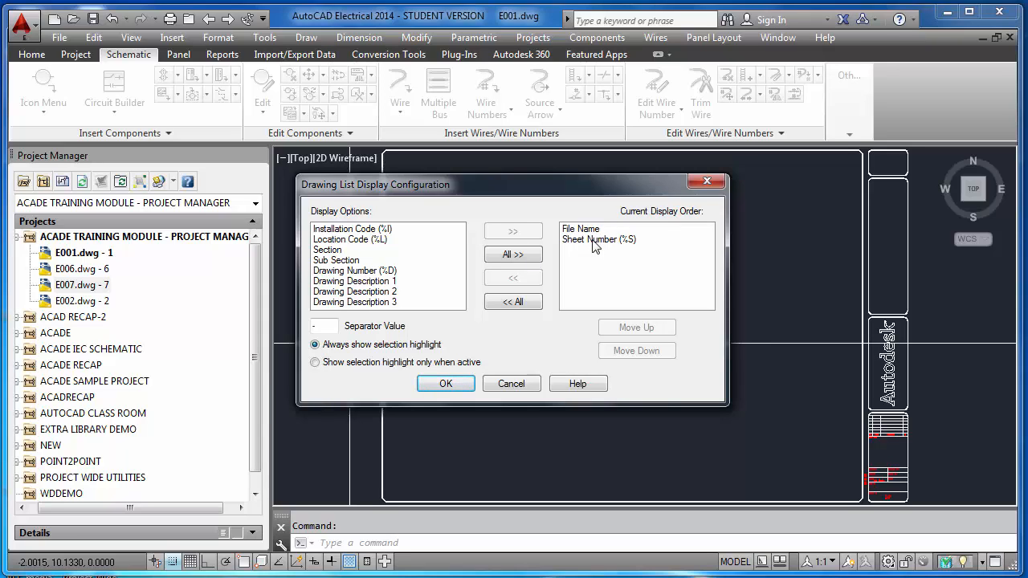
click(354, 230)
click(350, 239)
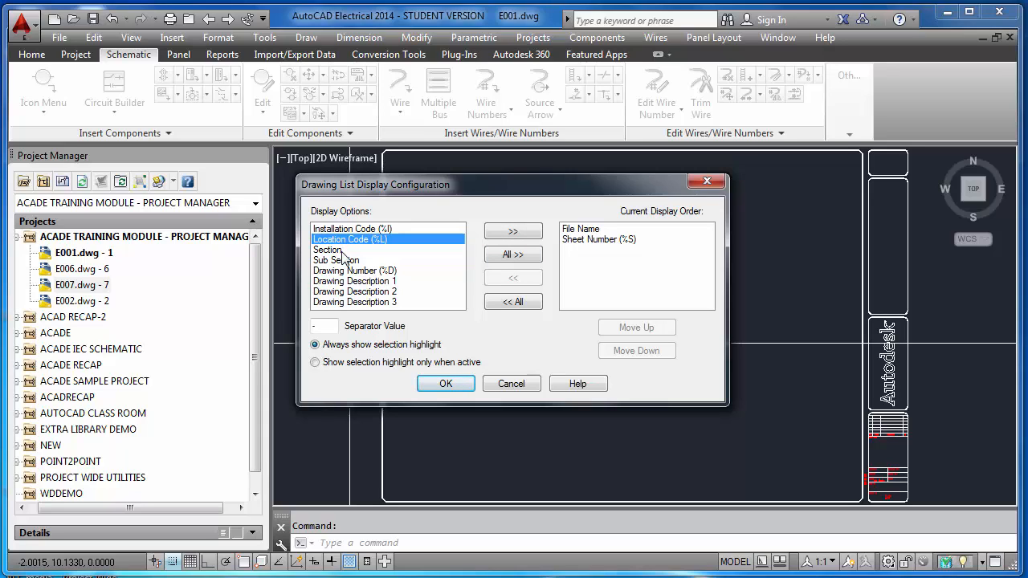
click(343, 250)
click(348, 261)
click(361, 271)
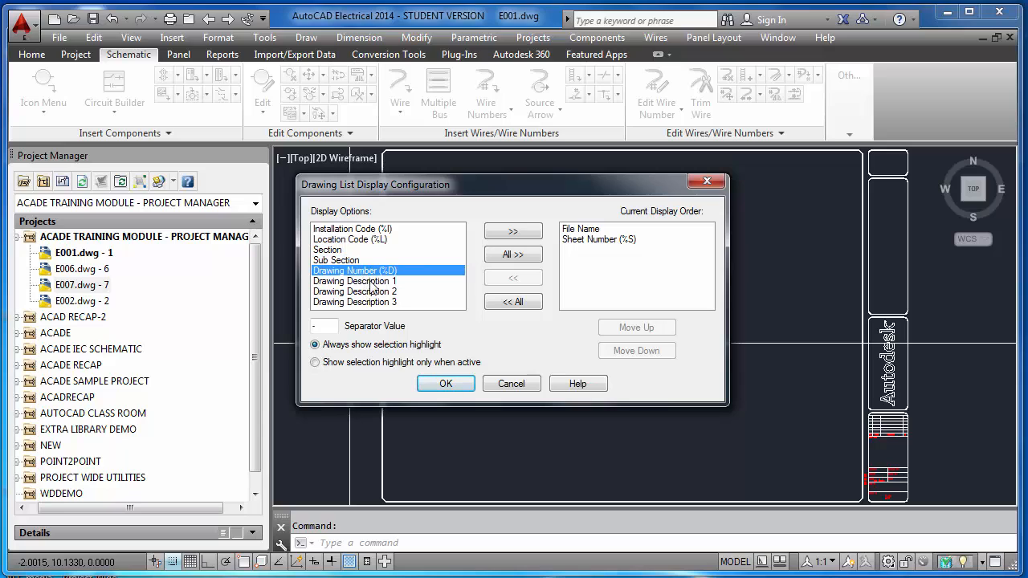
click(370, 281)
click(370, 291)
click(371, 302)
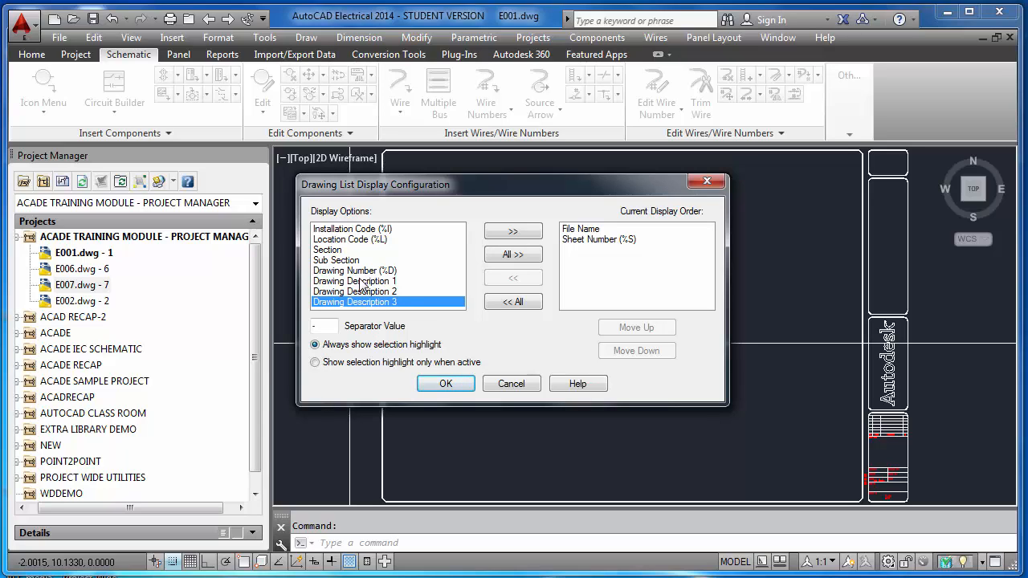
- Add Drawing Description 1 and Drawing Description 2 to the current display order of the drawing list
click(364, 281)
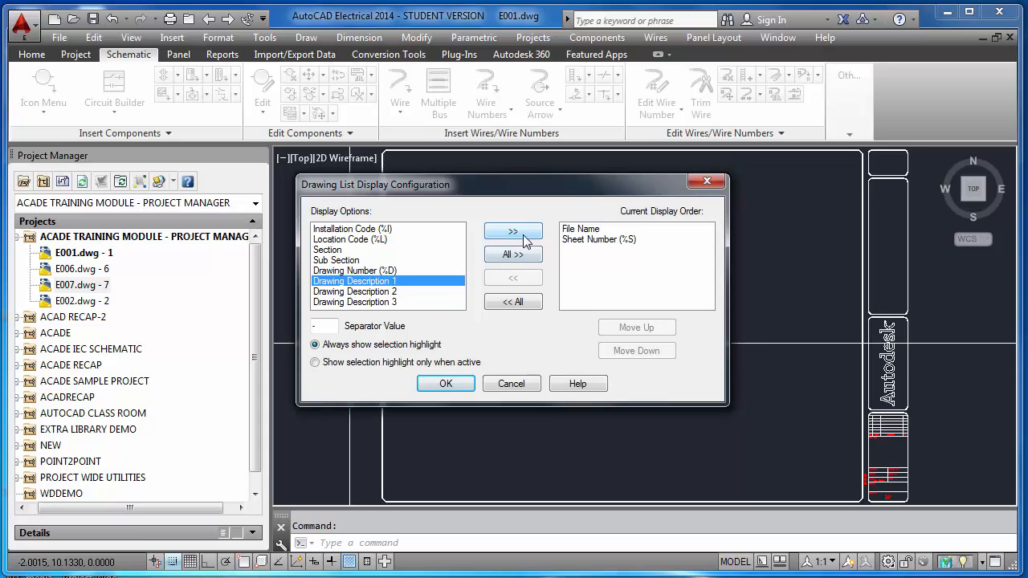
click(514, 231)
click(395, 283)
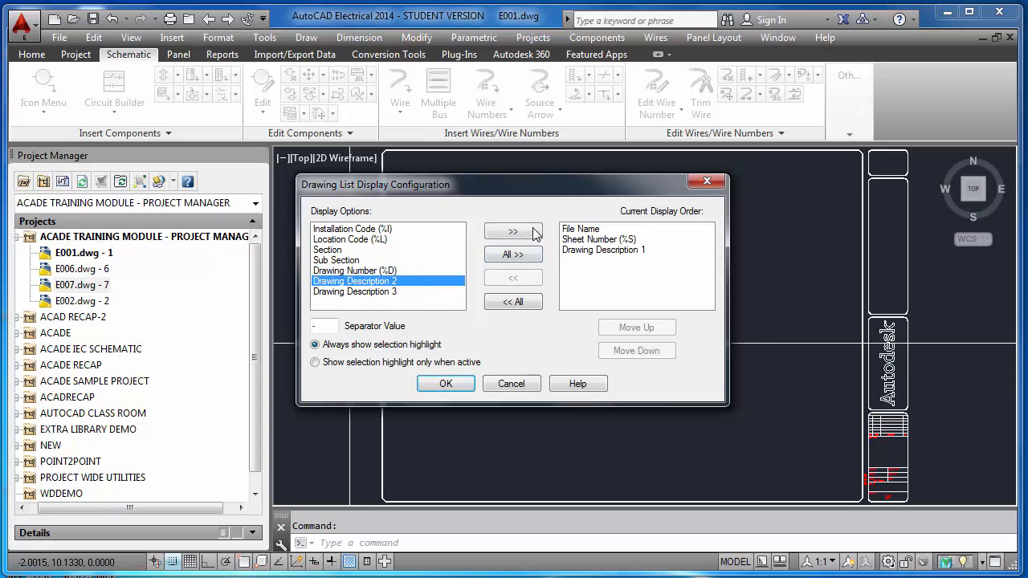
click(534, 233)
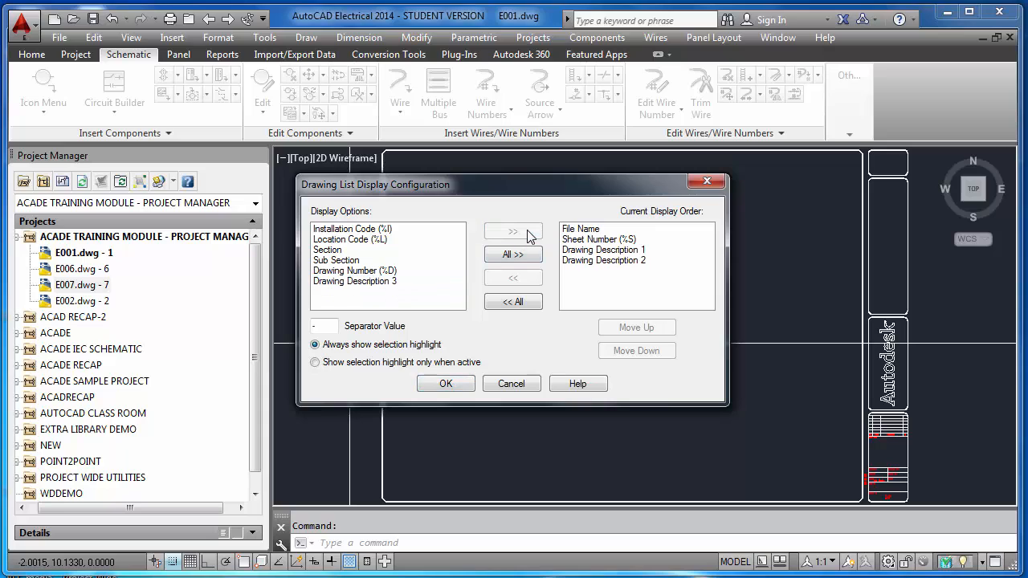
- Place Sheet Number (%S) last in the display order, apply the configuration and widen the Project Manager to fit the drawing names
click(596, 240)
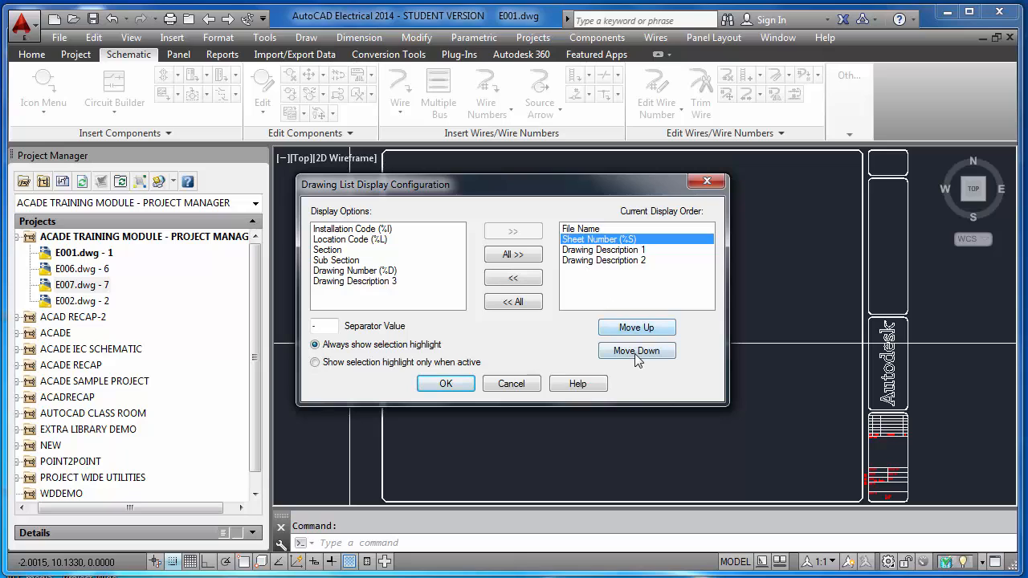
click(634, 353)
click(634, 353)
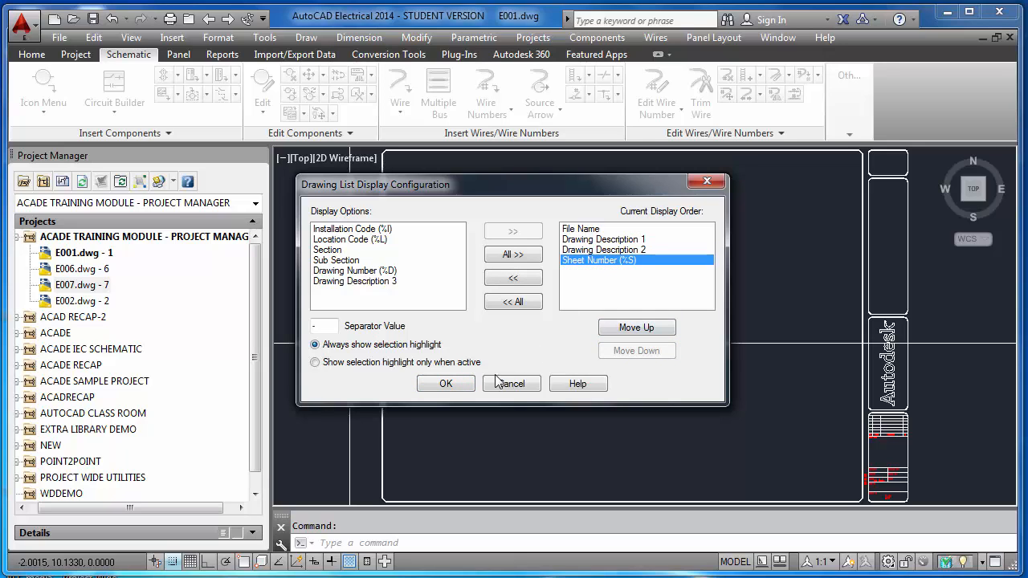
click(457, 387)
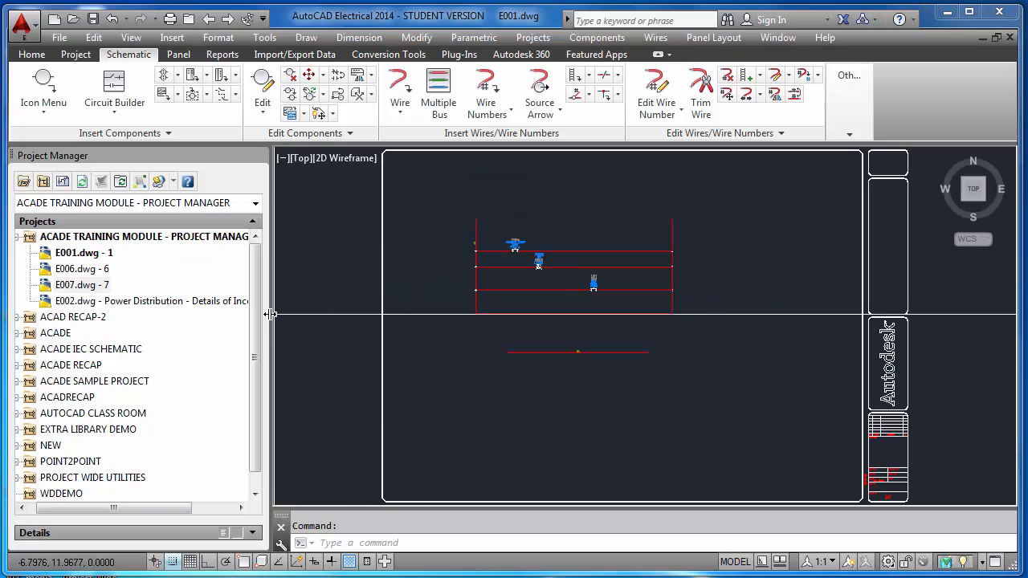
drag(271, 314, 342, 316)
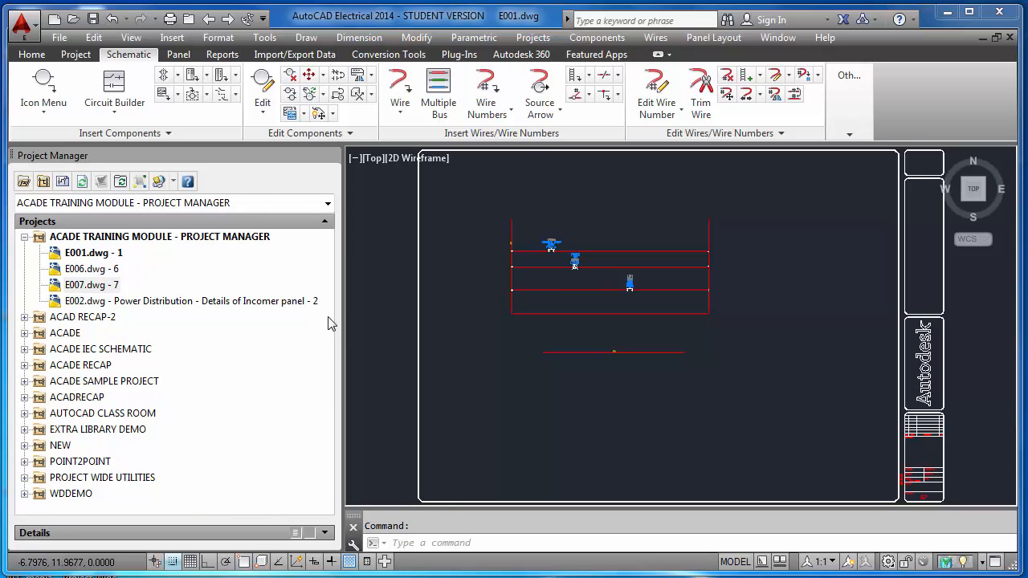
- Review the descriptions in the Drawing Properties of E002.dwg and cancel without changes
right_click(221, 306)
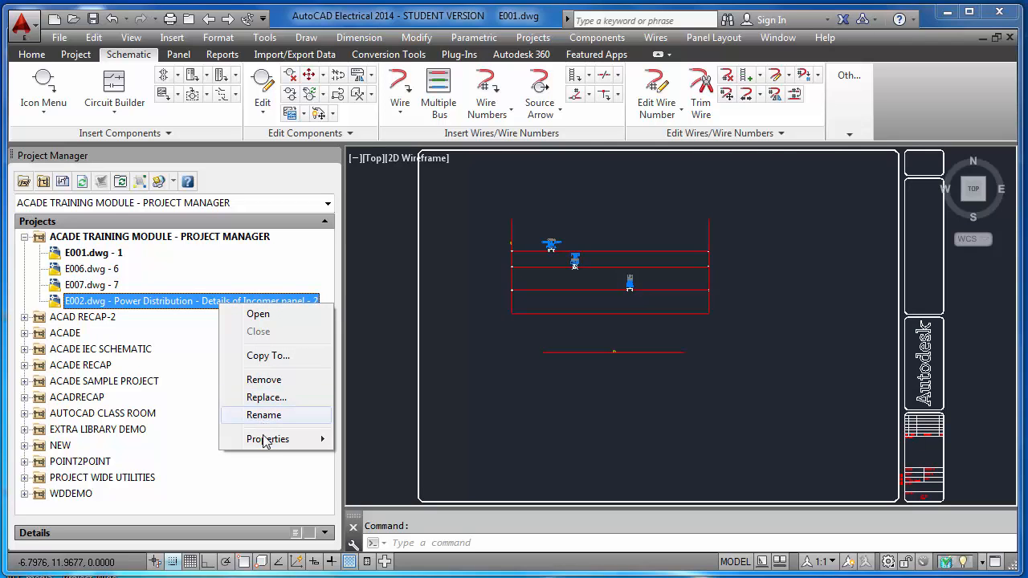
mouse_move(266, 444)
click(361, 440)
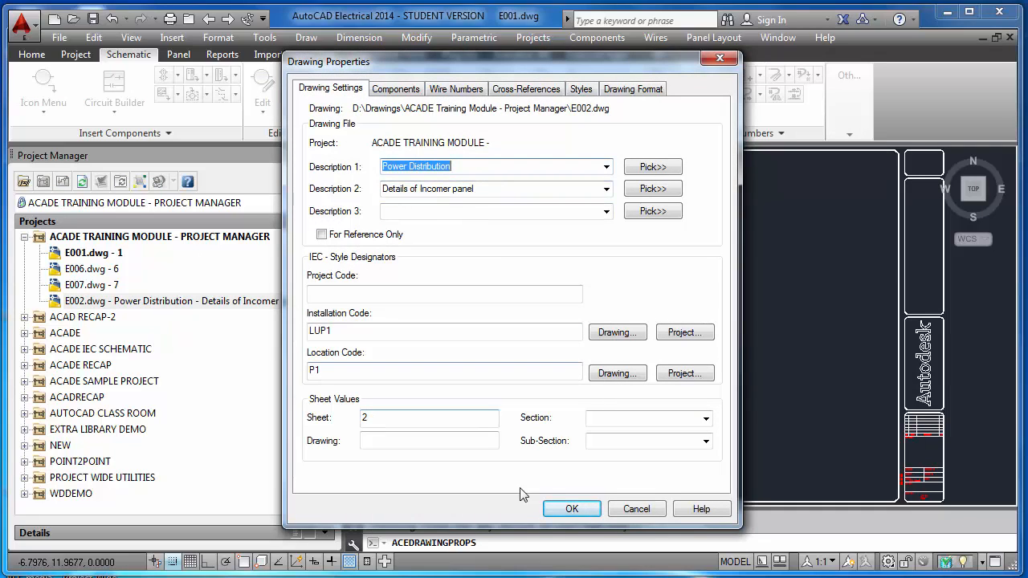
click(636, 509)
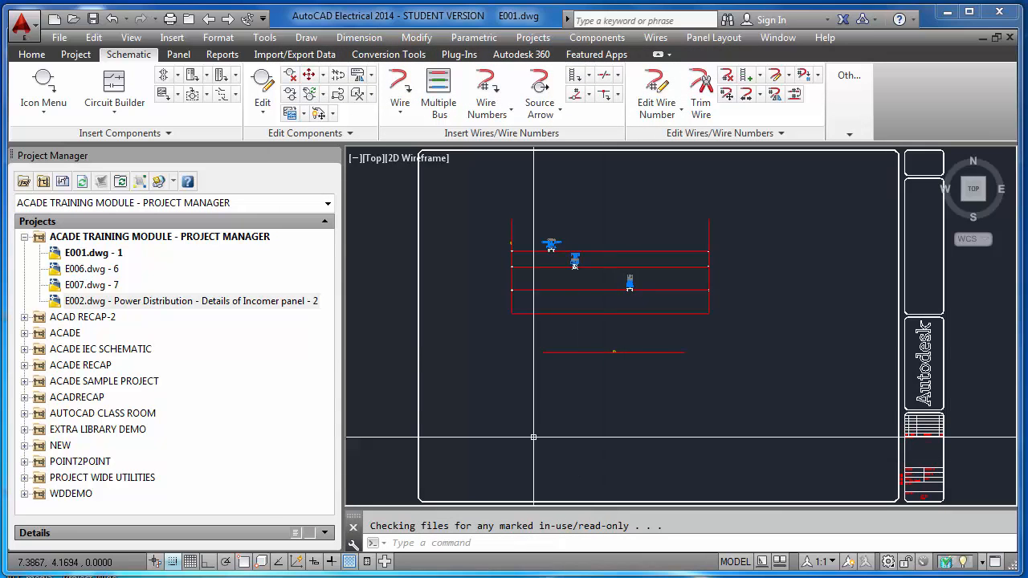
- Check the description fields in the Drawing Properties of E001.dwg and cancel without changes
right_click(111, 256)
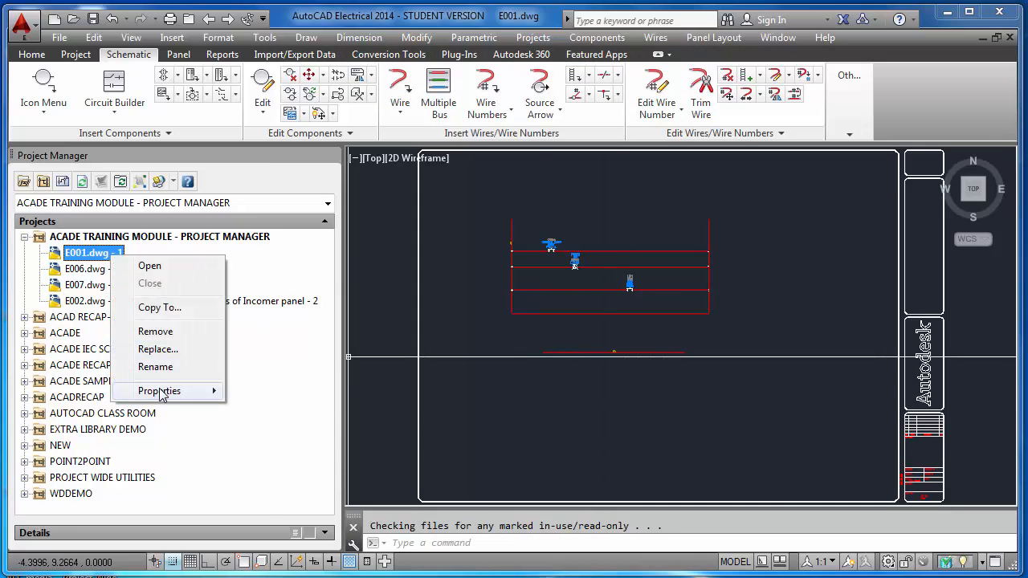
mouse_move(163, 391)
click(258, 393)
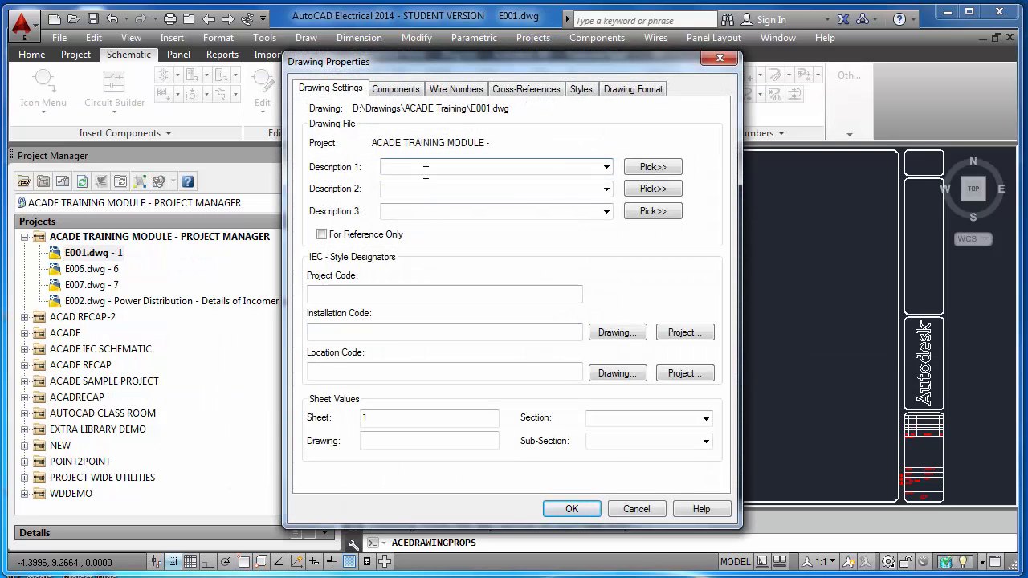
click(631, 507)
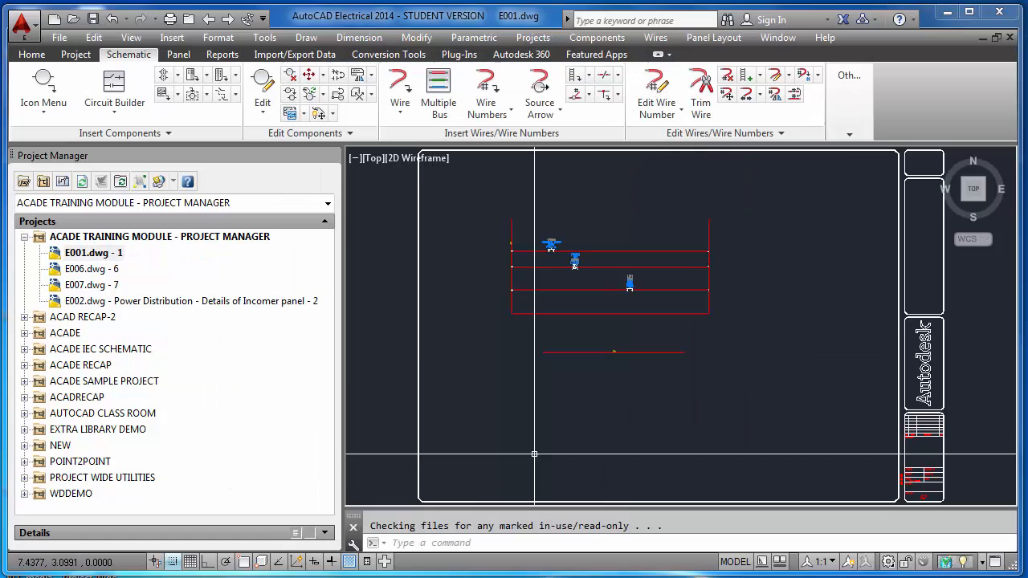
- In the Drawing Properties of E006.dwg, set Description 1 to "Control Scheme" and Description 2 to "For Incomer Panel"
right_click(93, 274)
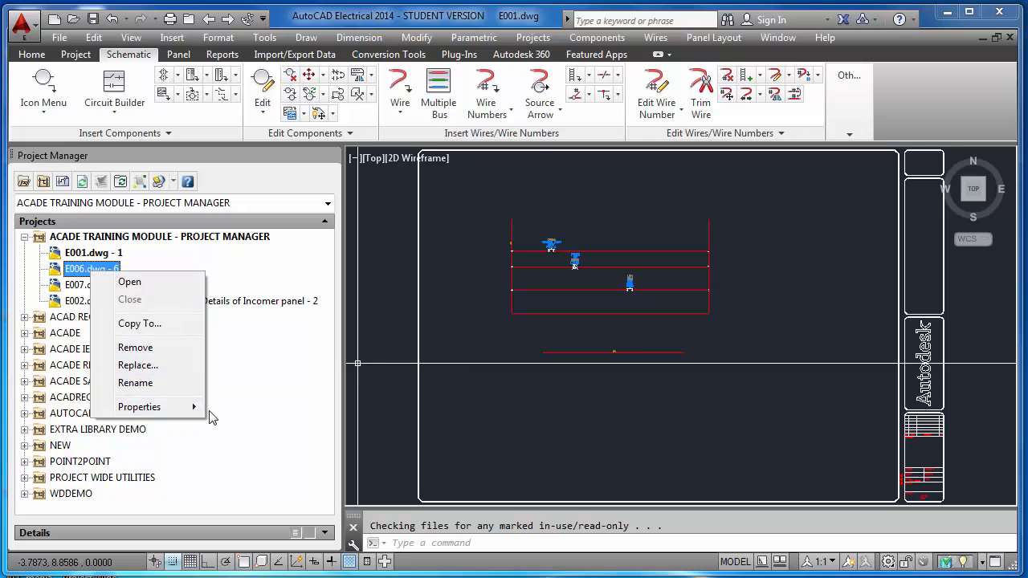
mouse_move(197, 408)
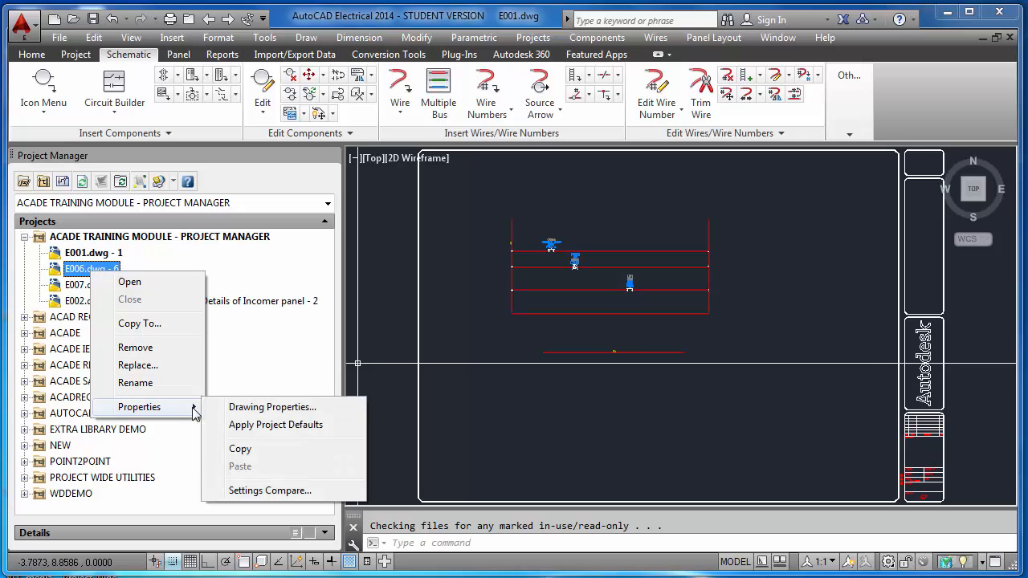
click(265, 406)
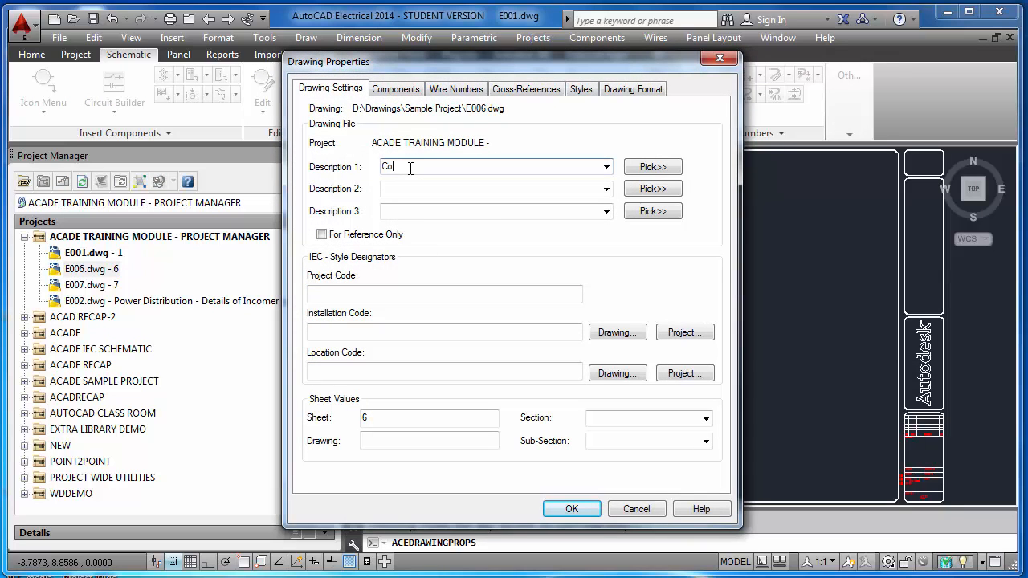
click(411, 167)
text(Control Scheme)
key(Tab)
key(Tab)
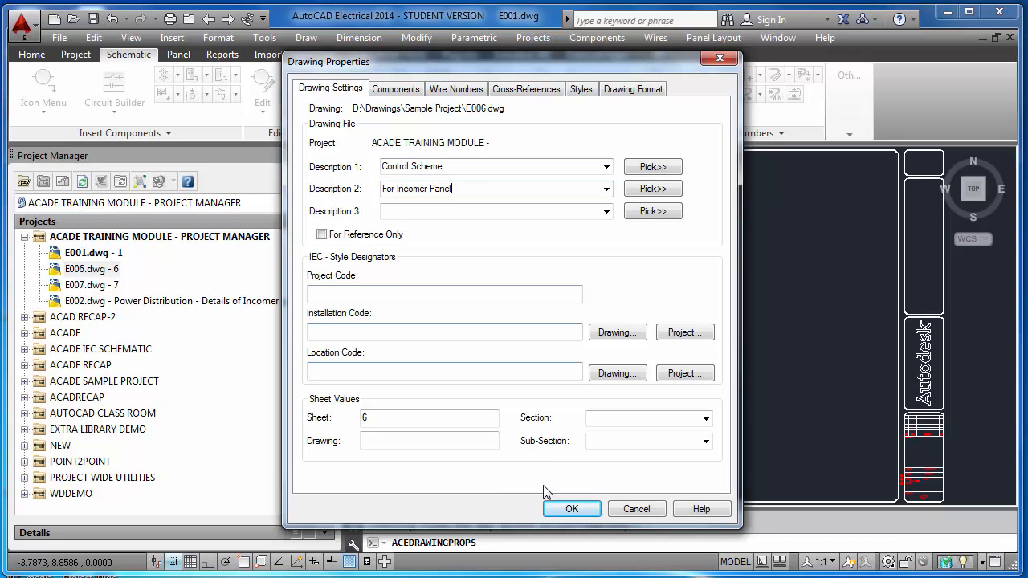
click(567, 507)
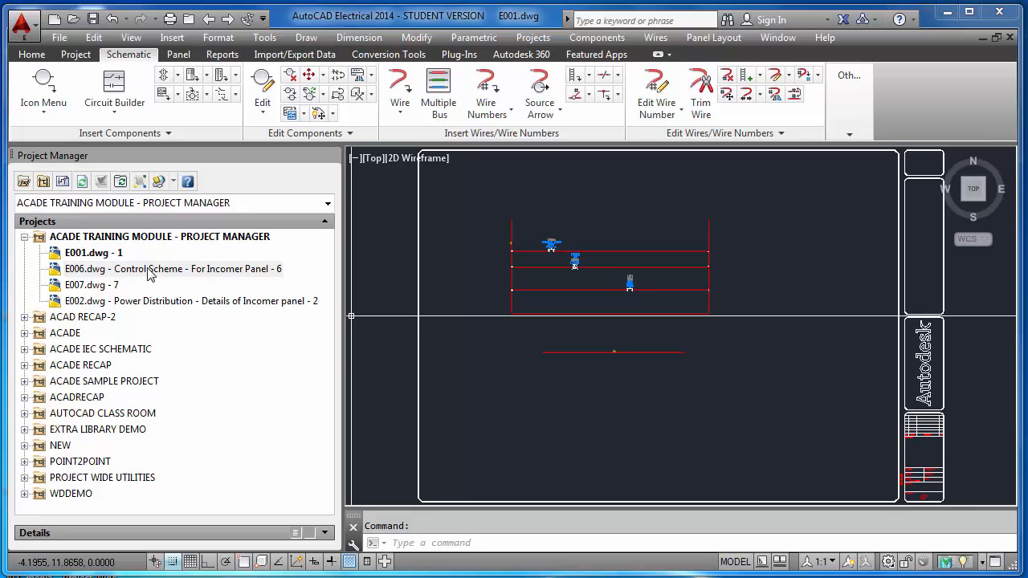
- Remove Drawing Description 1 and Drawing Description 2 from the drawing list's current display order and apply the configuration
click(141, 181)
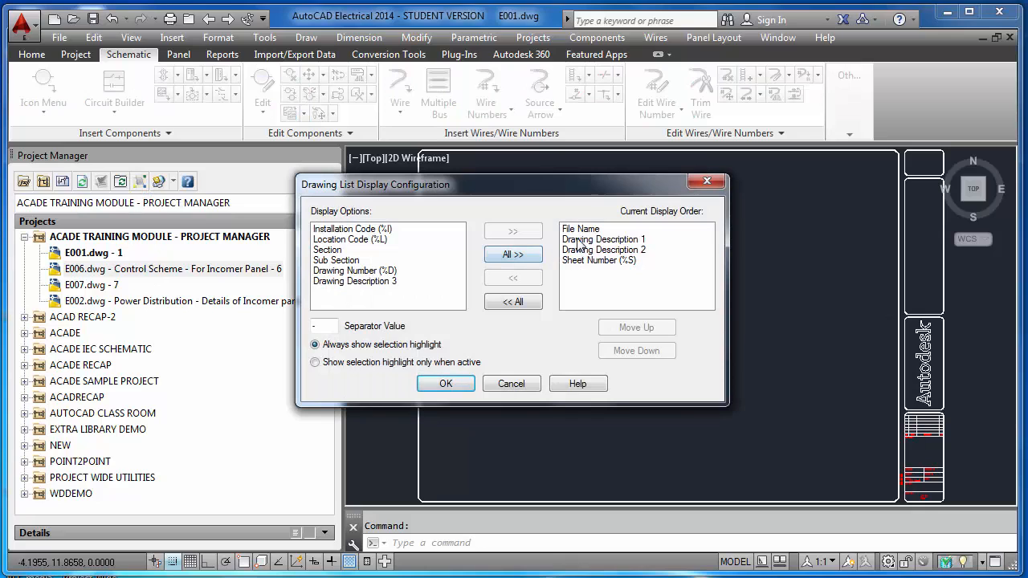
click(580, 239)
click(578, 251)
click(580, 241)
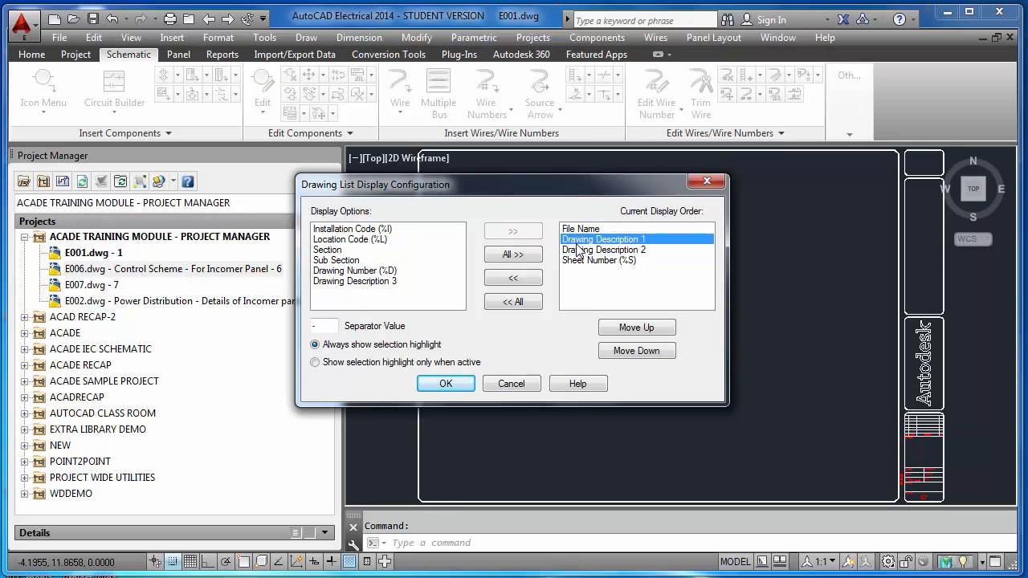
click(507, 277)
click(578, 239)
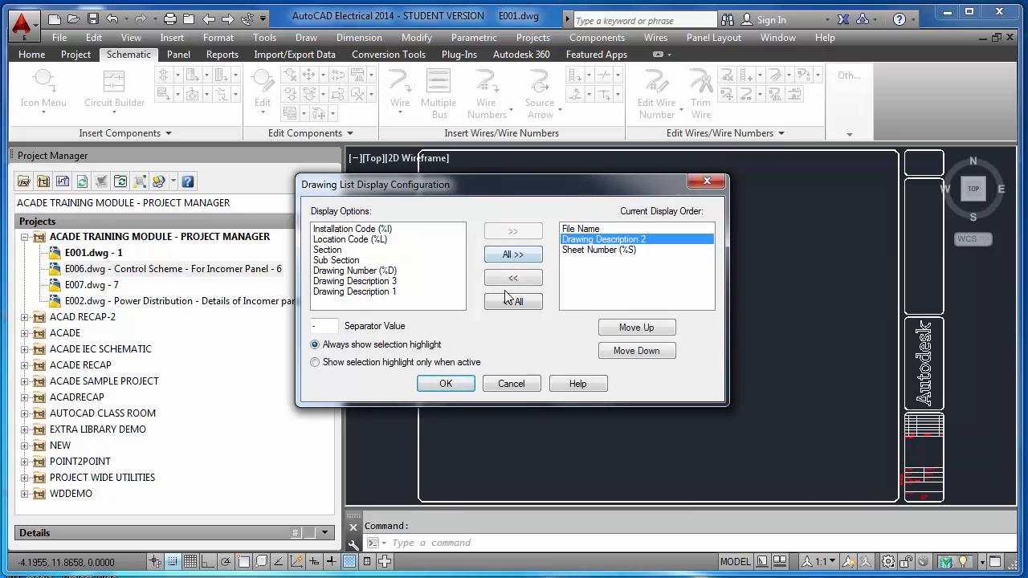
click(513, 278)
click(446, 383)
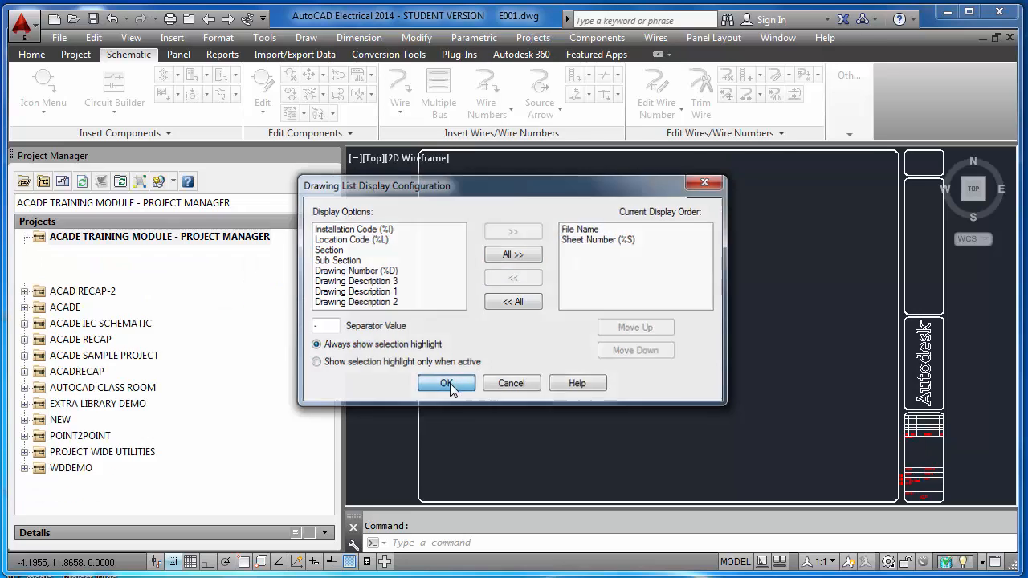
- Remove Sheet Number (%S) from the display order so that the drawing list shows only the File Name
click(143, 182)
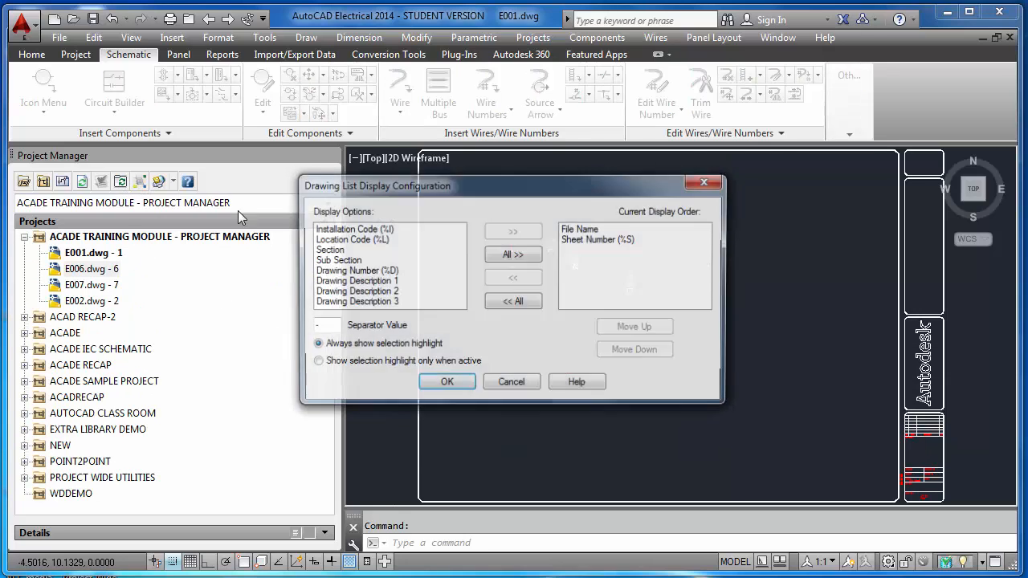
click(592, 238)
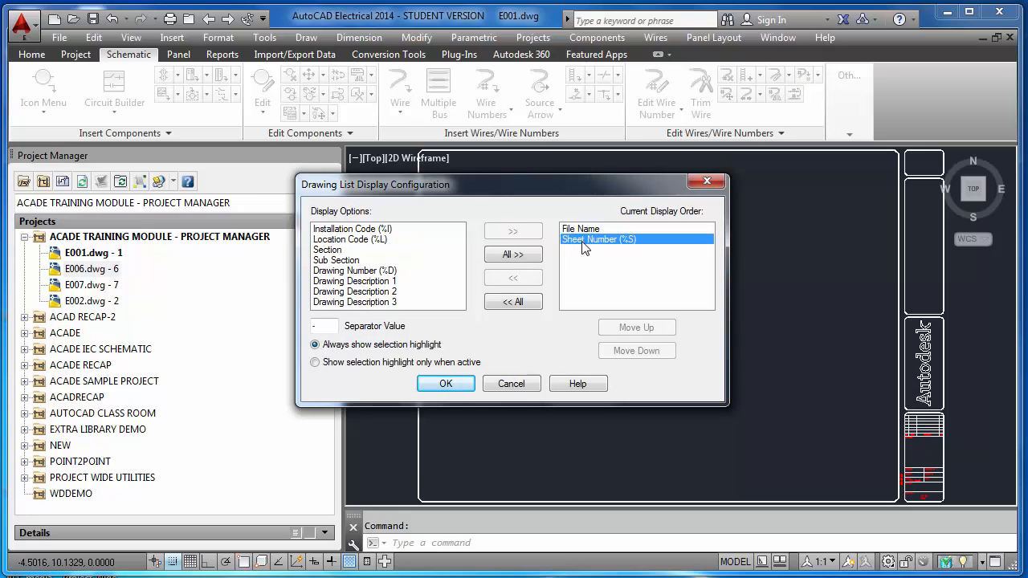
click(514, 281)
click(446, 384)
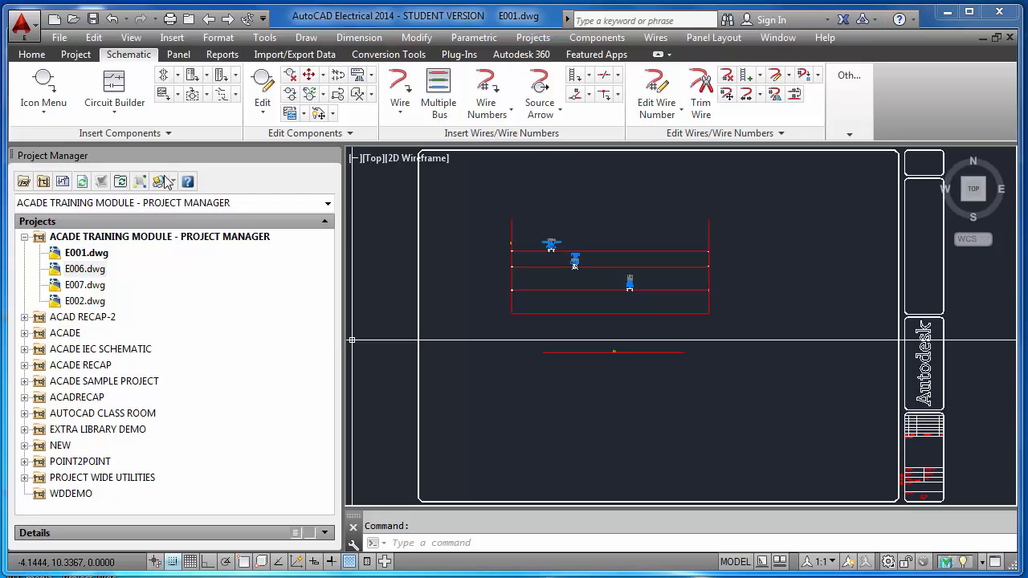
- Review the available display options in the Drawing List Display Configuration and cancel without changes
click(139, 183)
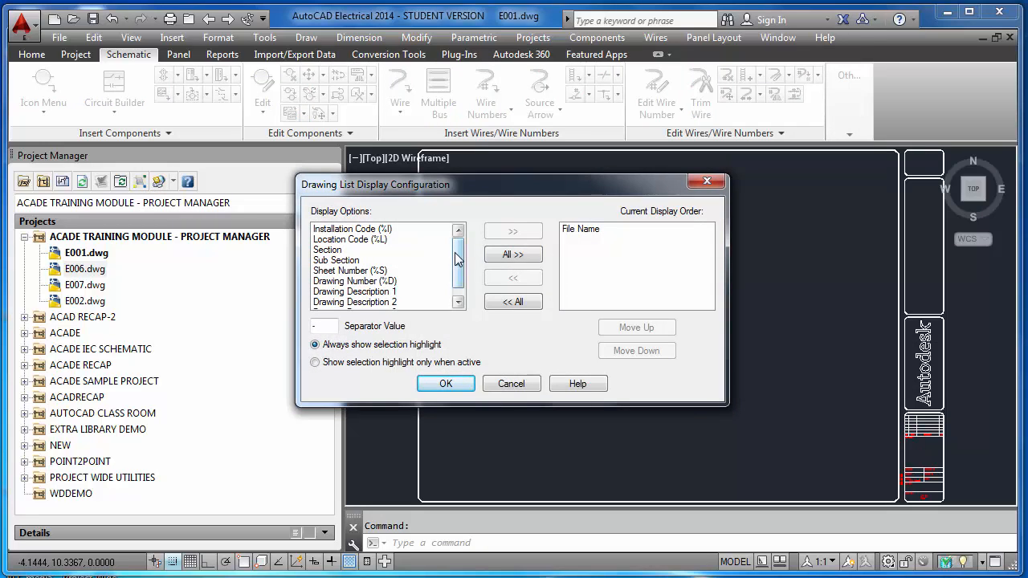
scroll(454, 267, down, 1)
scroll(455, 267, up, 1)
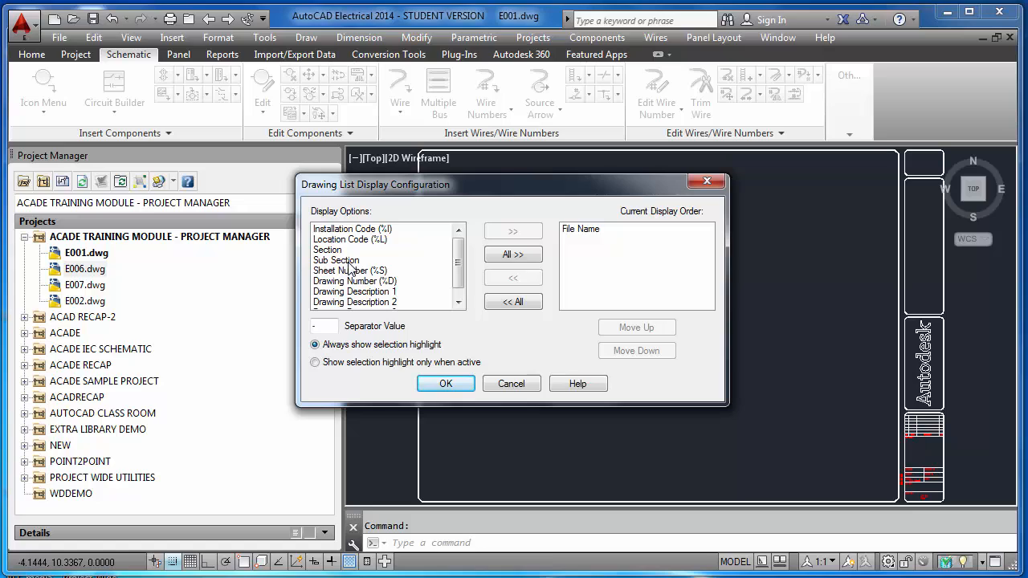
click(512, 383)
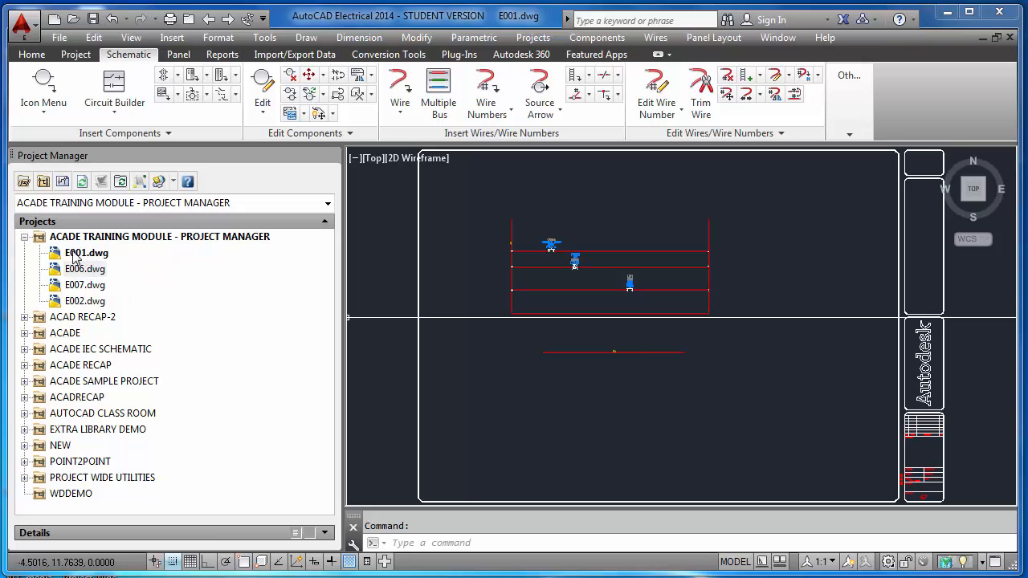
- Try to package the active project with the ZIP Project utility and dismiss the resulting dialog
click(173, 182)
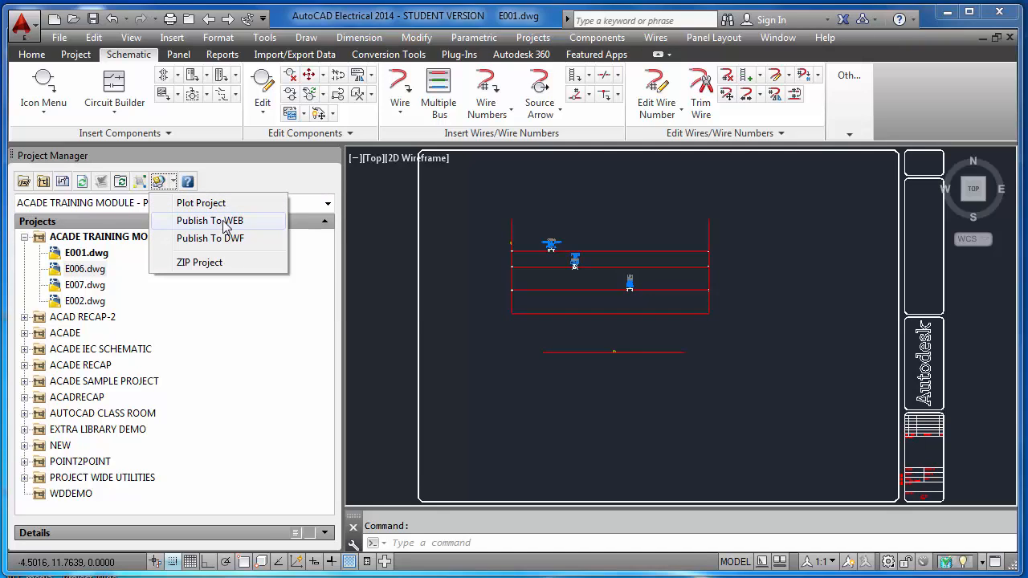
click(217, 266)
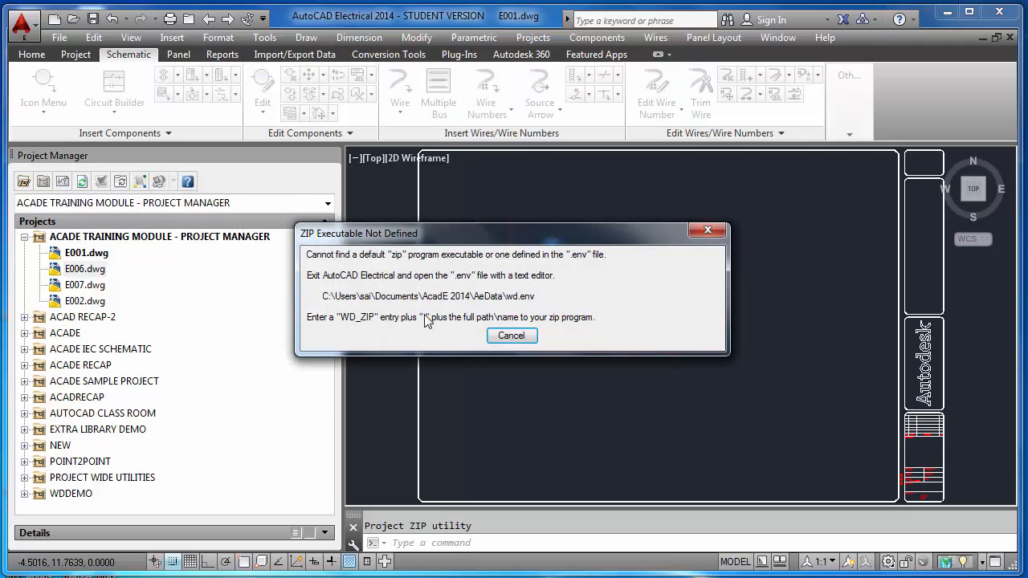
click(723, 229)
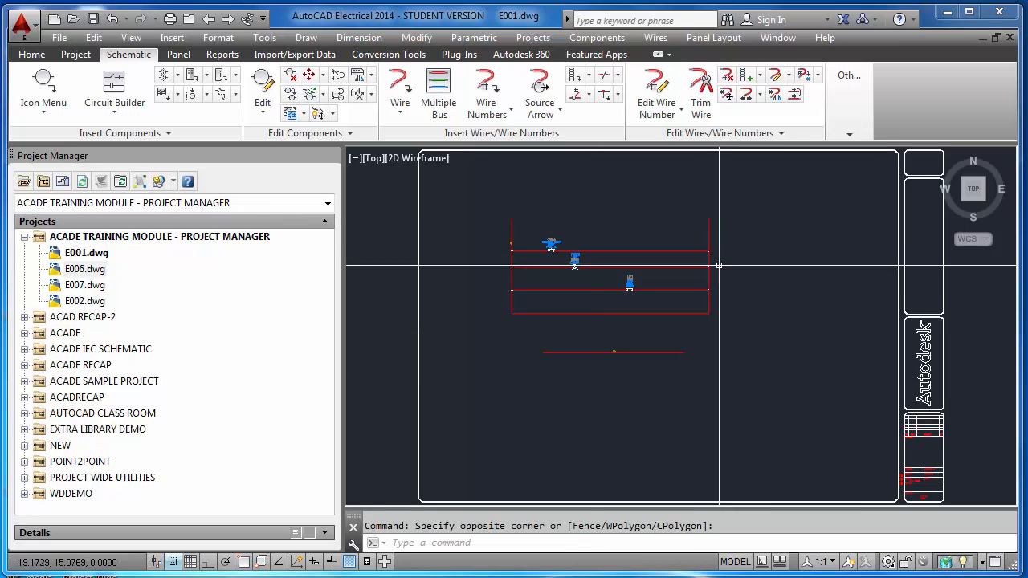
- Start Plot Project, try selecting all drawings, reset the selection, and choose only E006.dwg and E007.dwg for processing
click(172, 184)
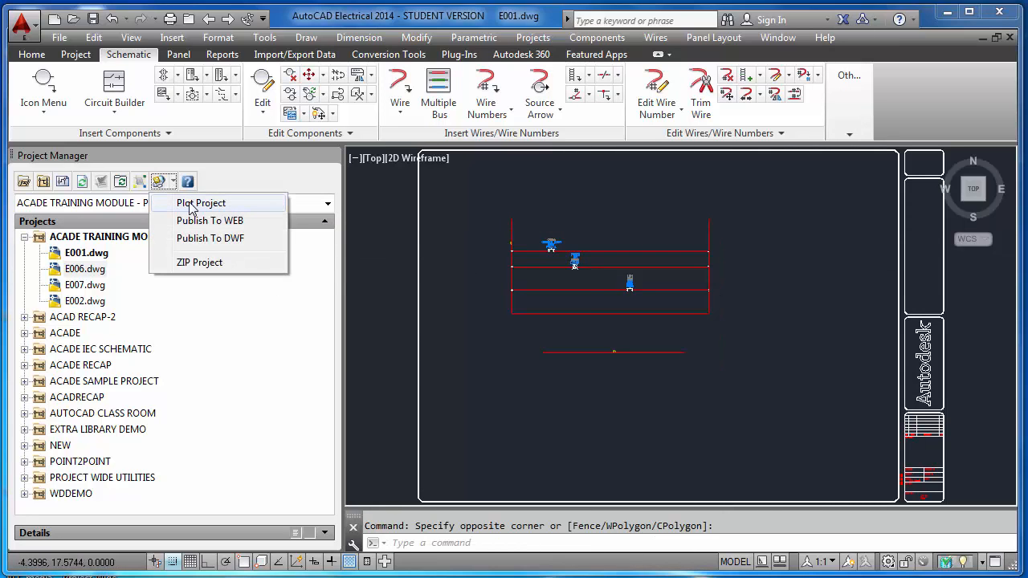
click(197, 204)
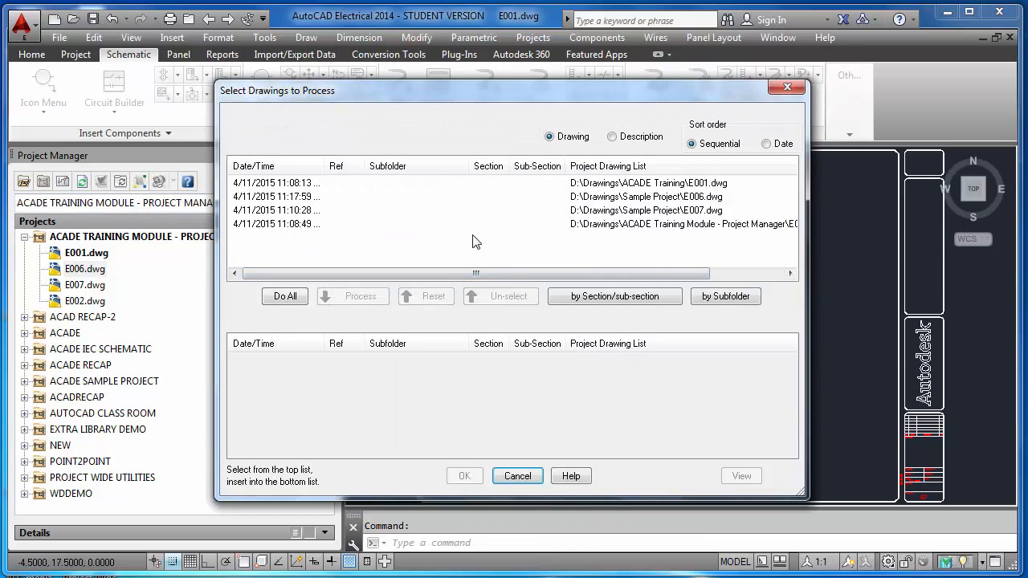
click(295, 298)
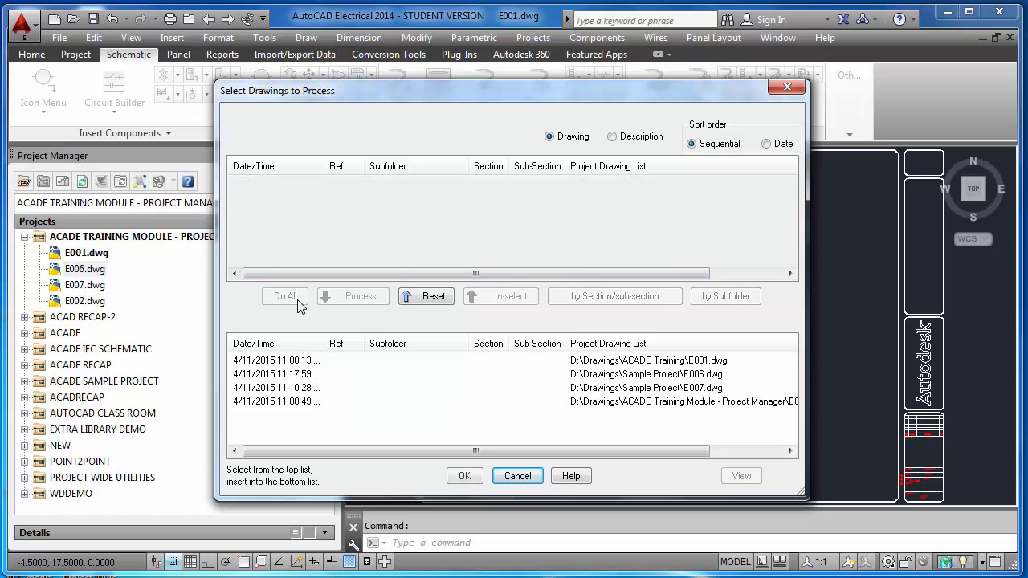
click(432, 298)
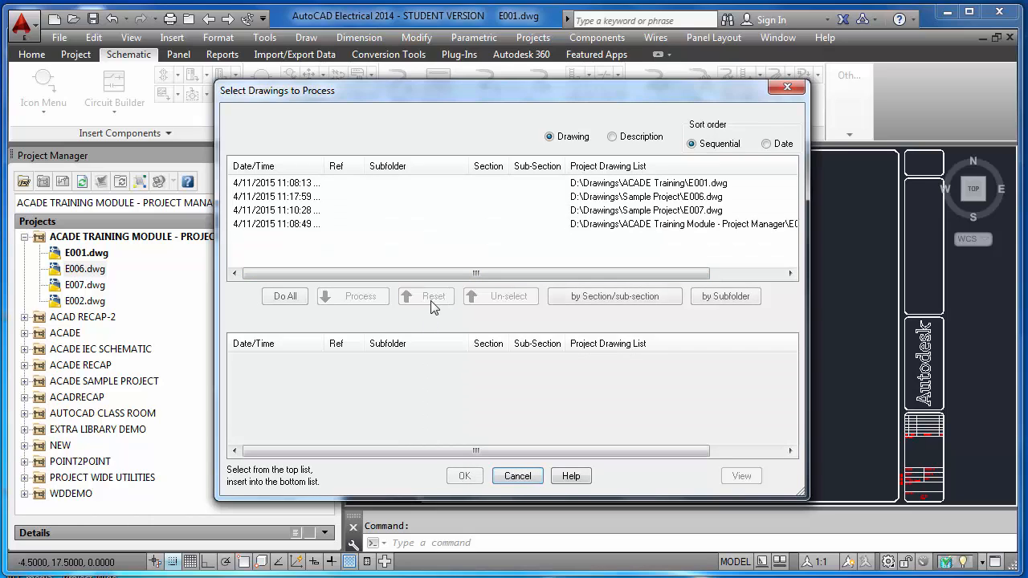
click(672, 198)
shift+click(667, 211)
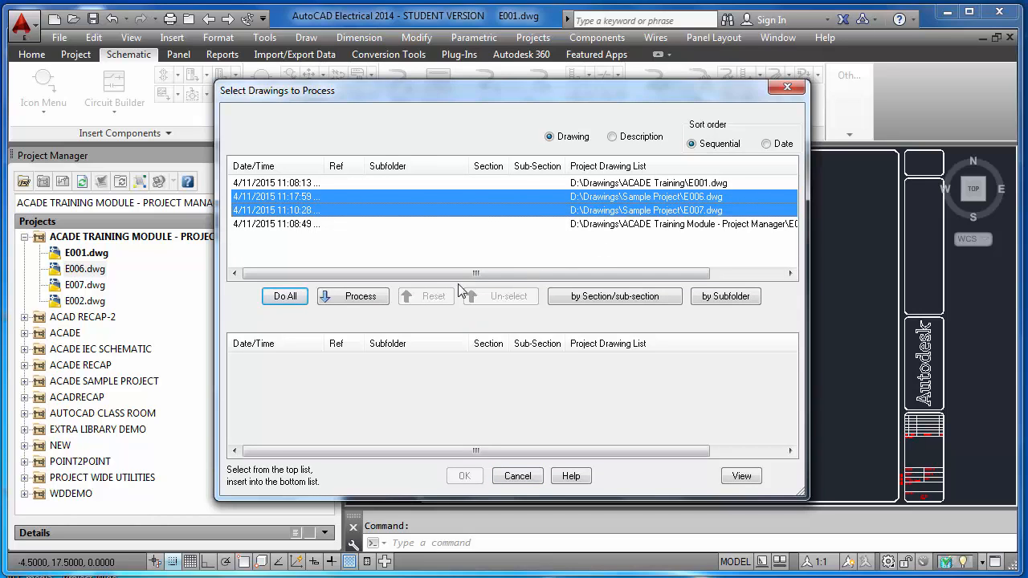
click(357, 297)
click(458, 474)
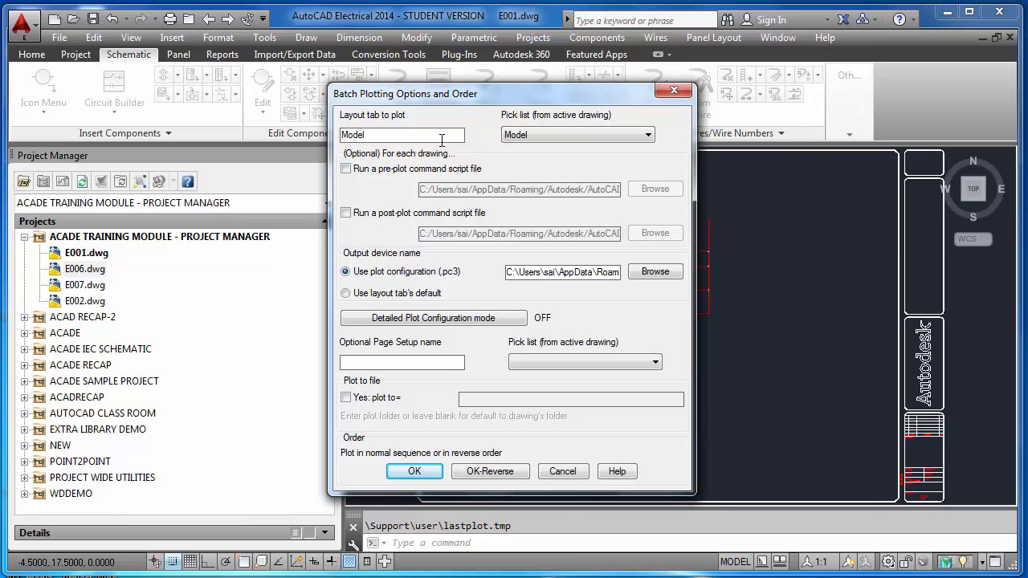
- Check the layout choices in the Batch Plotting Options, keep Model as the layout to plot, and cancel the plot
click(647, 135)
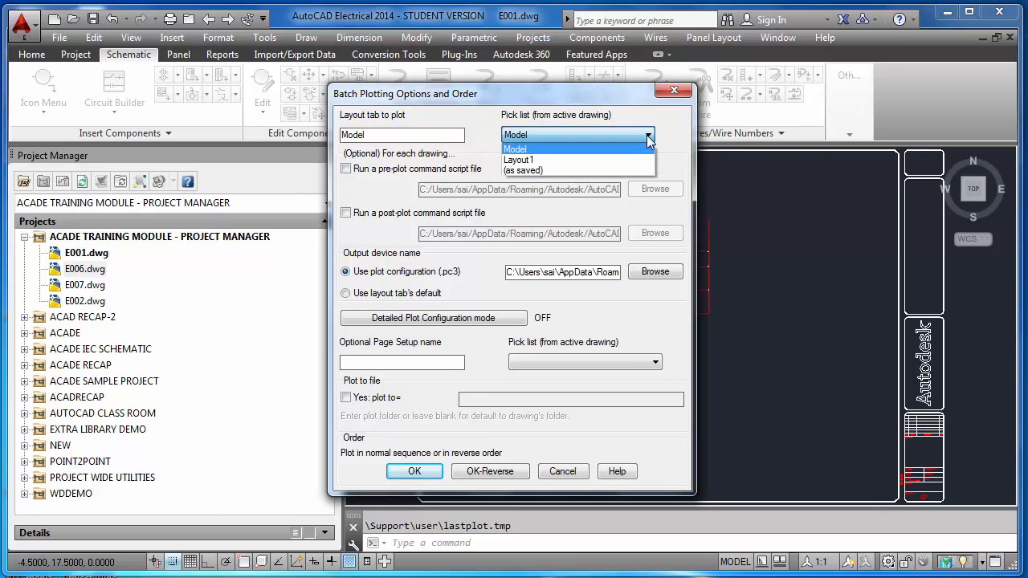
click(609, 149)
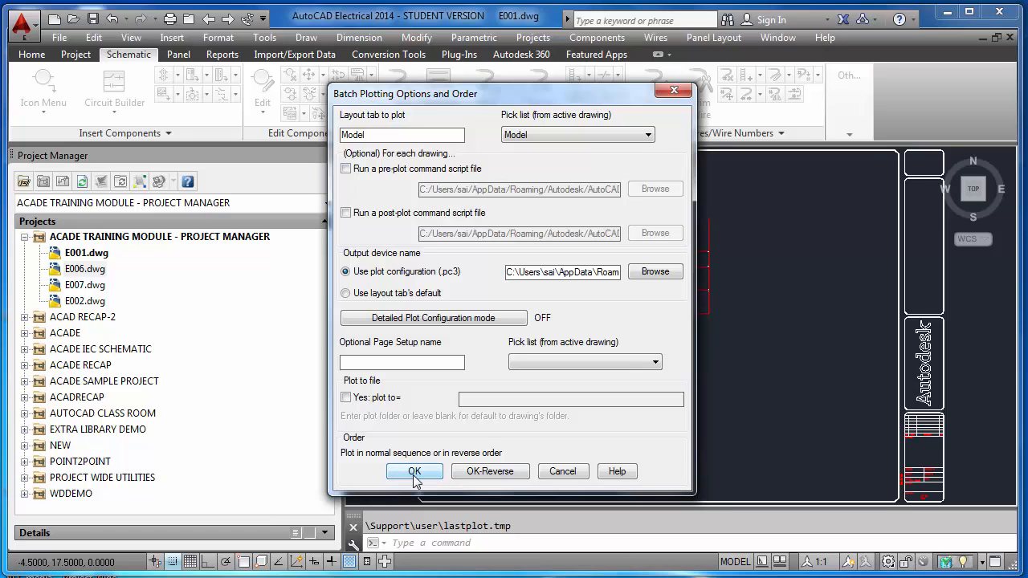
click(562, 472)
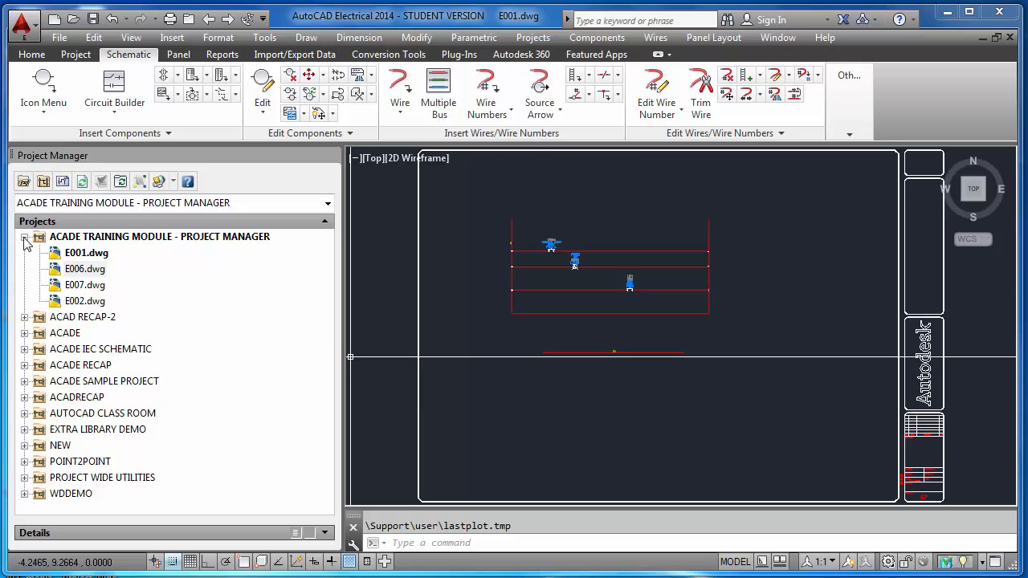
- Browse the Drawings folder to the ACADE Training project file and cancel without opening it
click(24, 183)
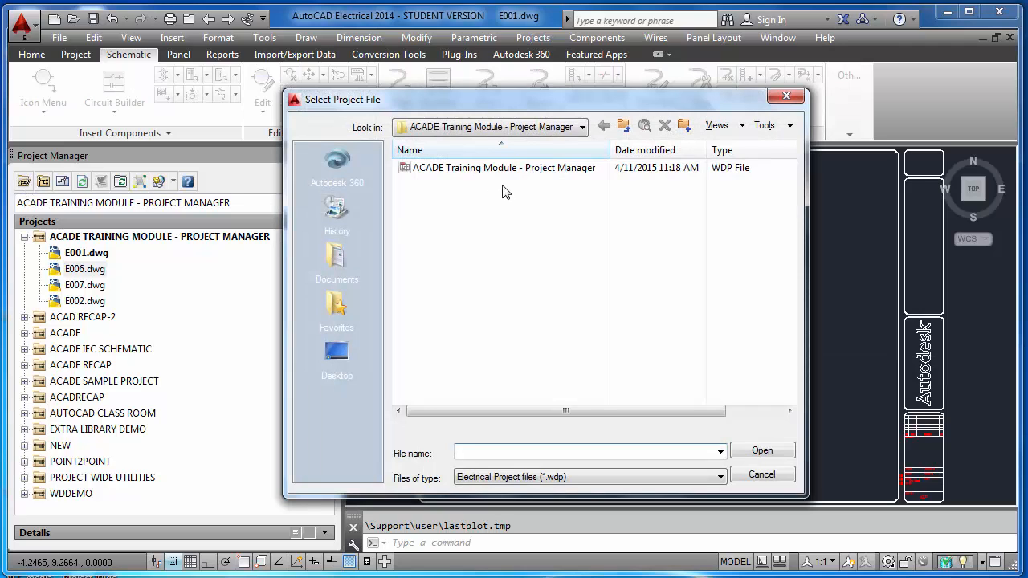
click(623, 126)
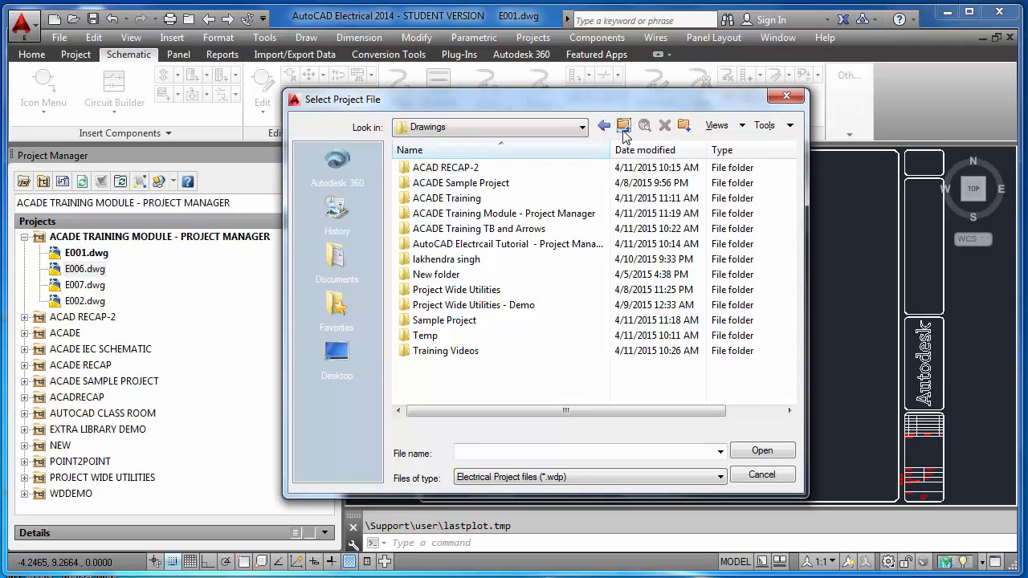
double_click(462, 197)
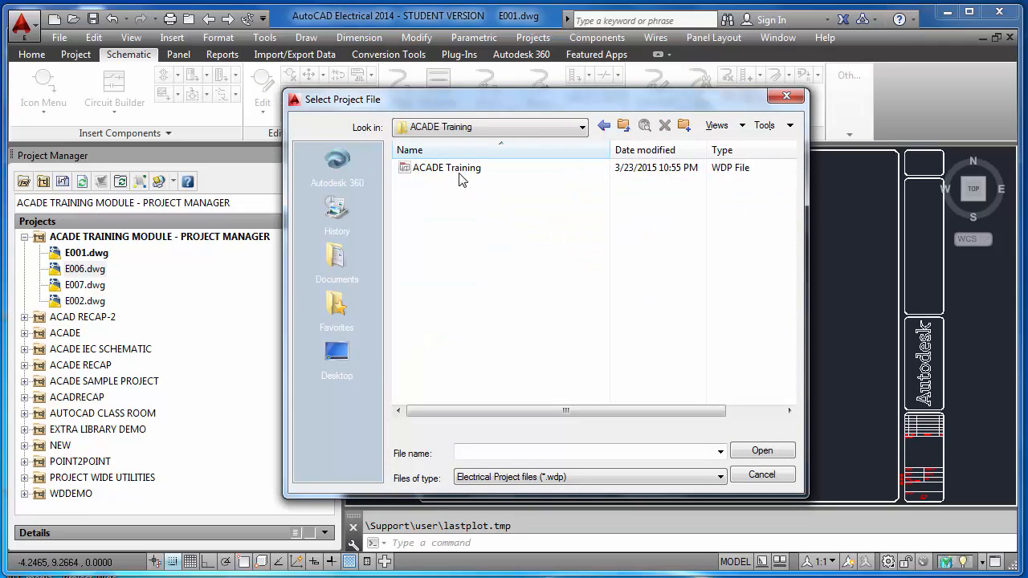
click(460, 169)
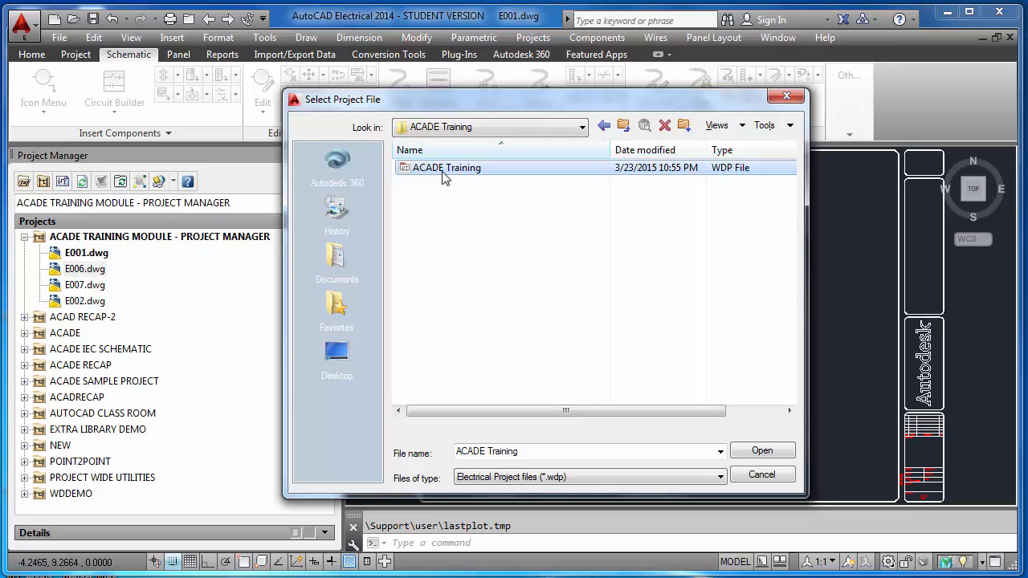
click(761, 475)
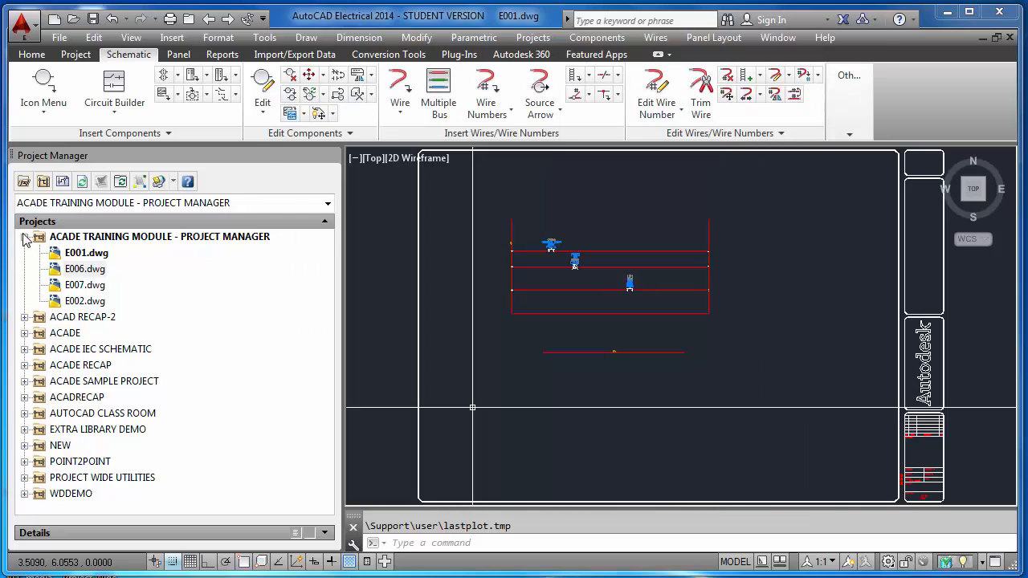
- Collapse the active project's drawing list and save the current drawing
click(24, 236)
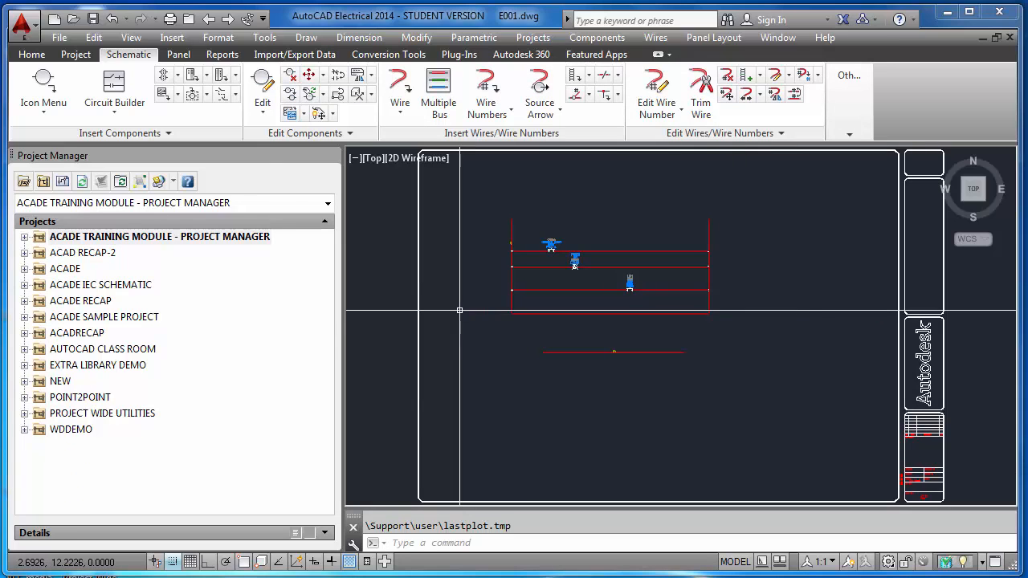
key(ctrl+s)
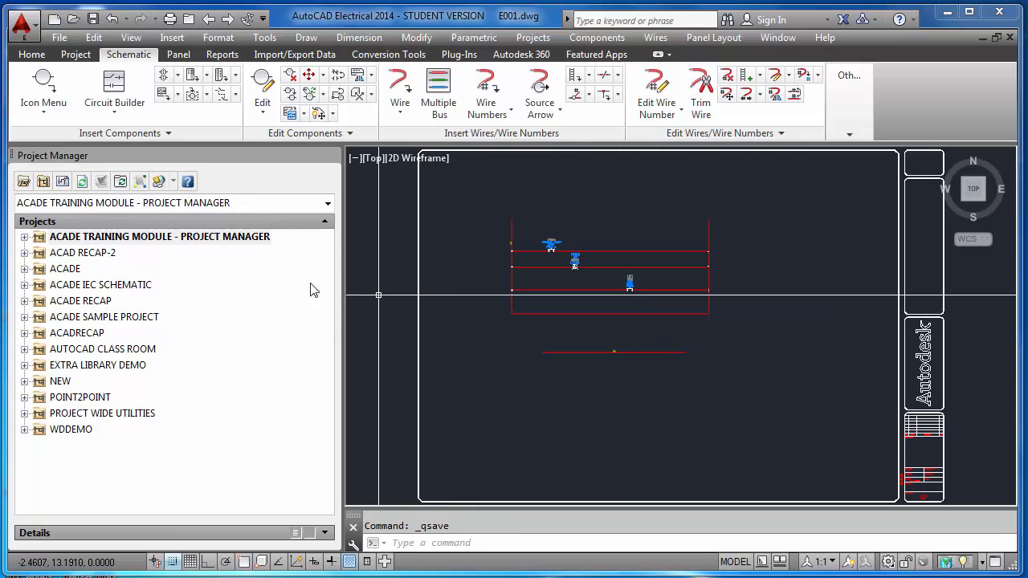
- Open the ACADE Training Module - Project Manager project file and expand its drawing list
click(24, 182)
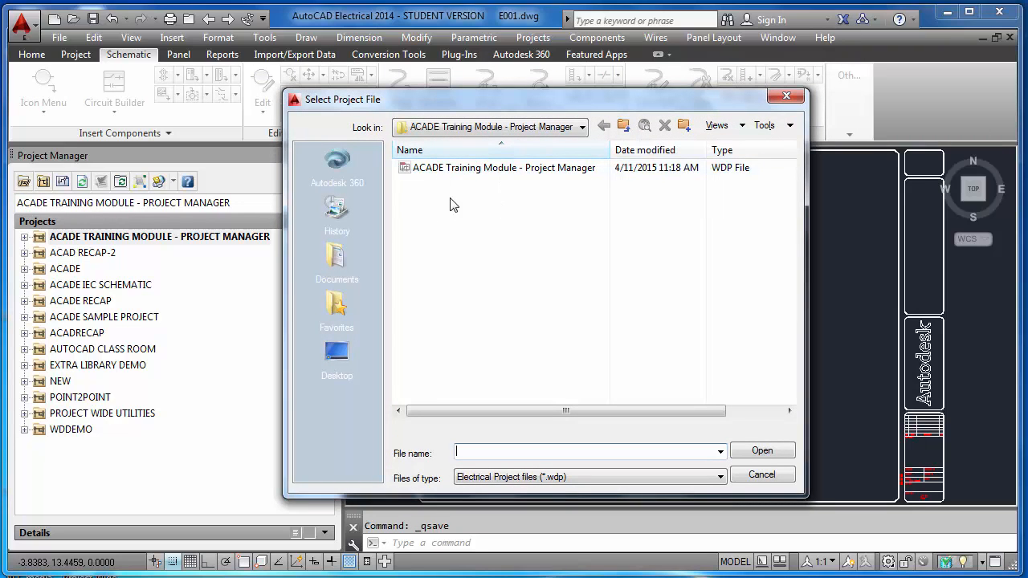
click(440, 172)
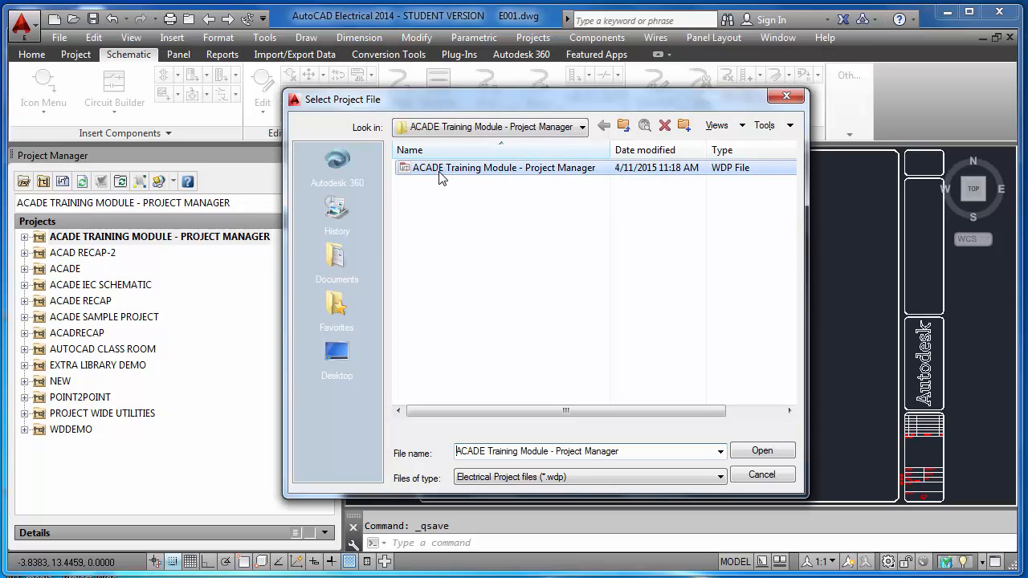
click(755, 451)
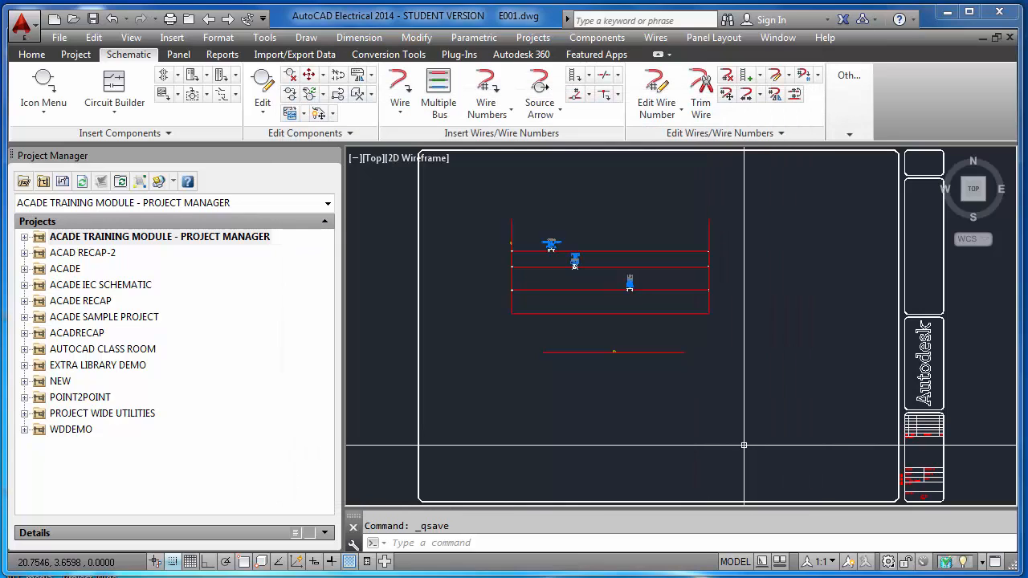
click(25, 238)
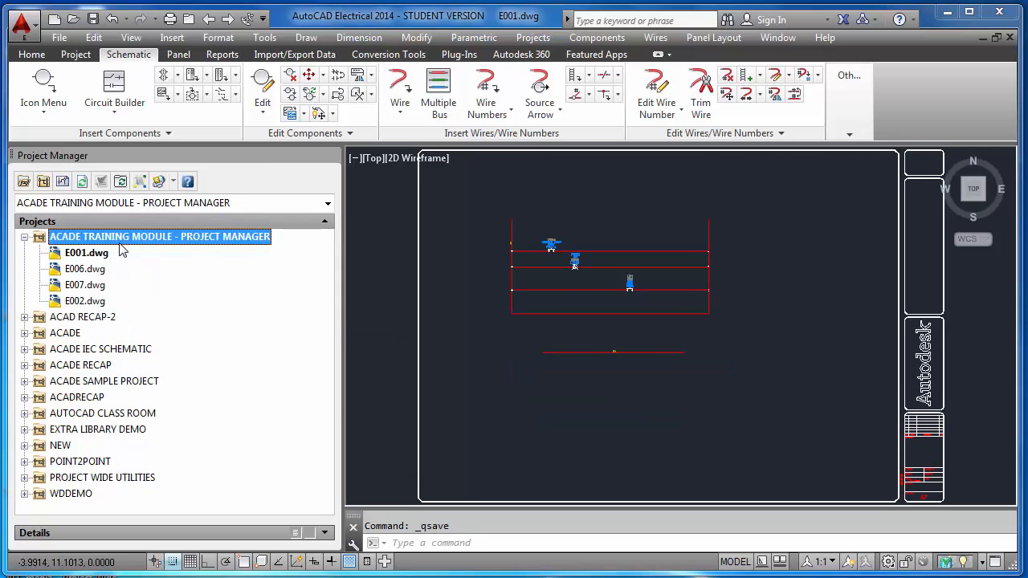